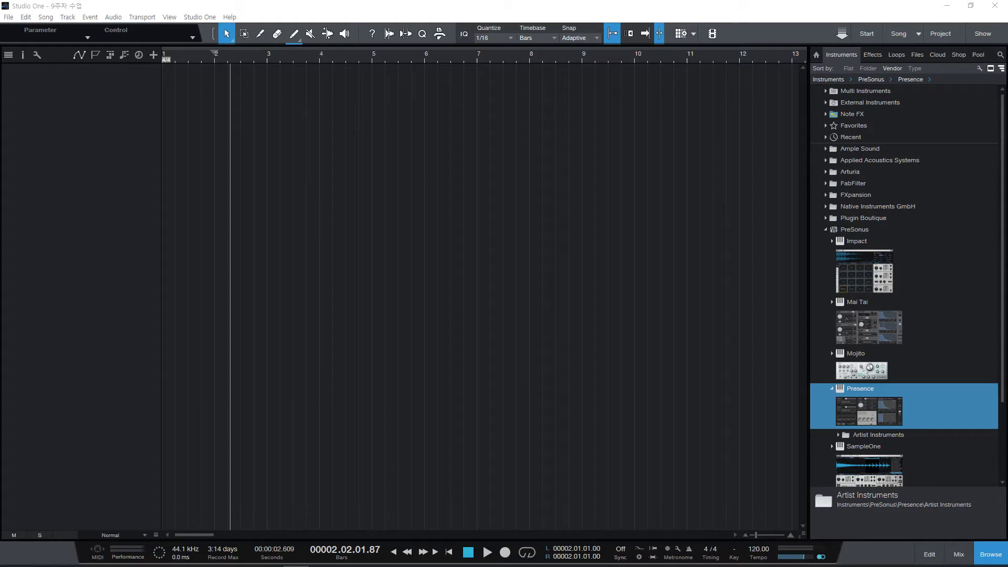
left_click(872, 55)
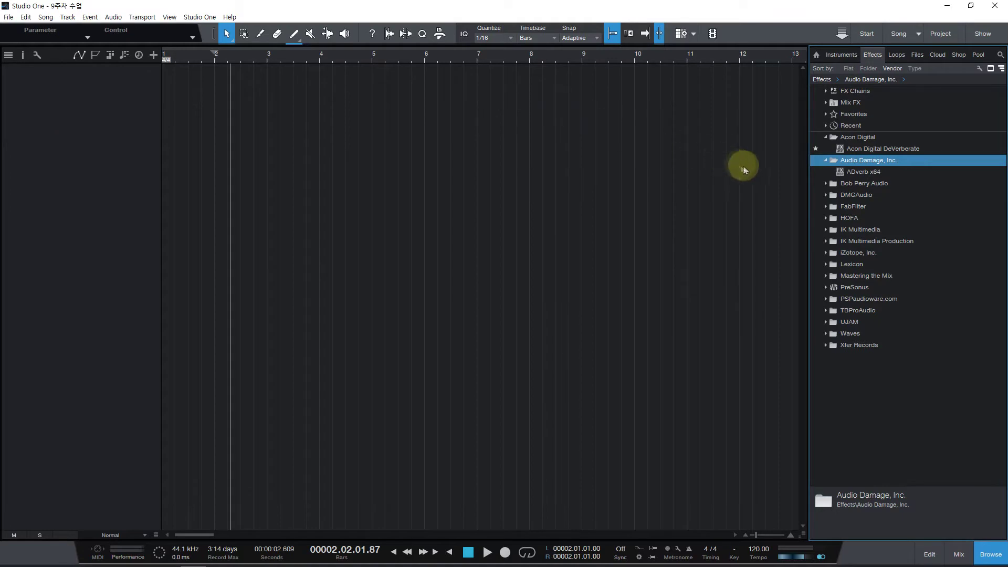
left_click(842, 56)
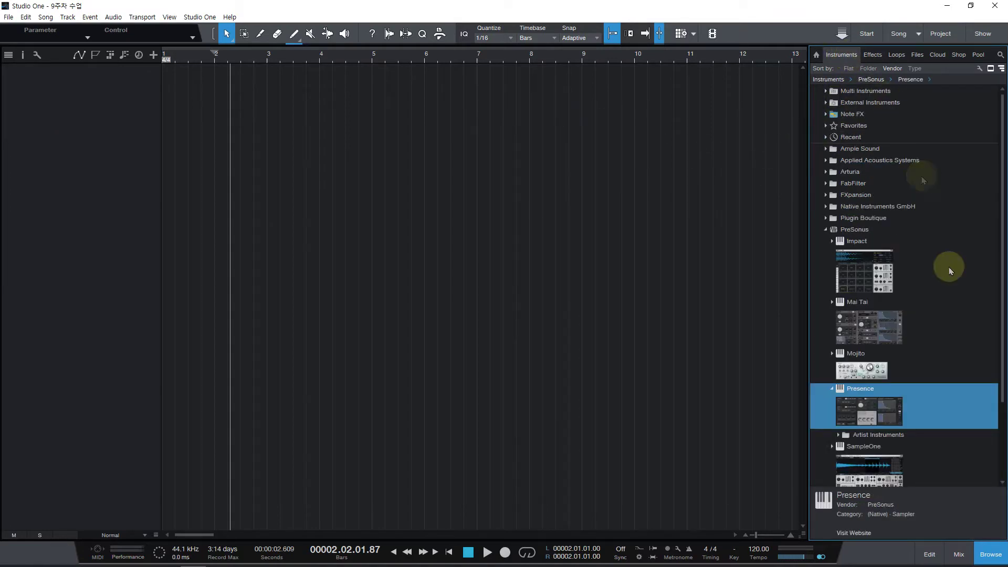
left_click(984, 558)
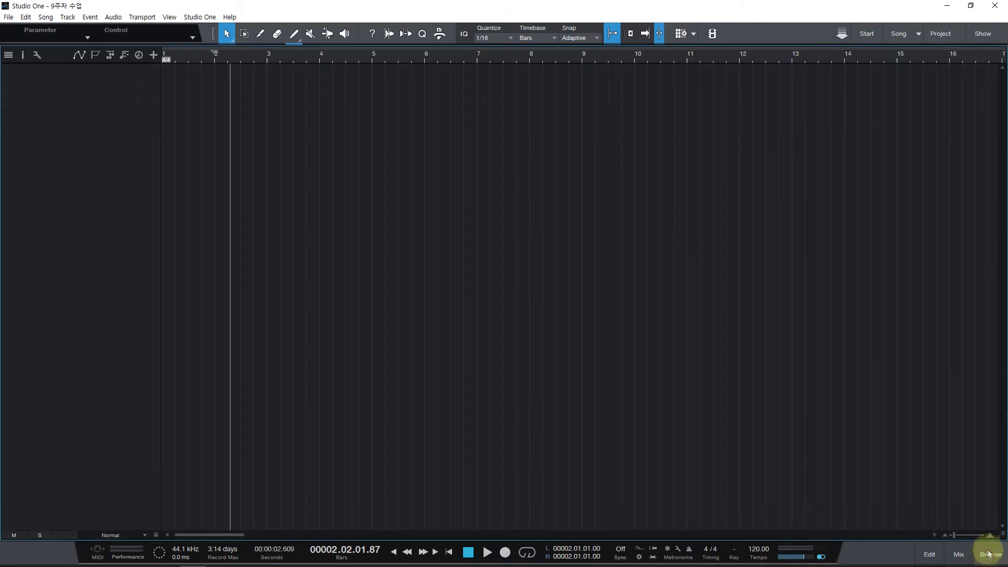
left_click(982, 559)
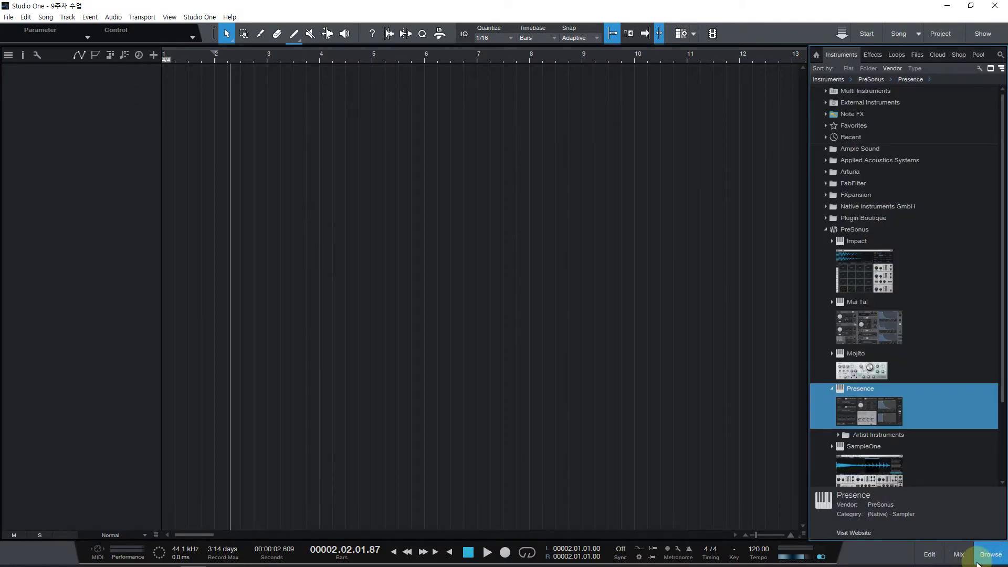
Add the PreSonus Presence instrument to the empty arrangement as a new instrument track
left_click(836, 57)
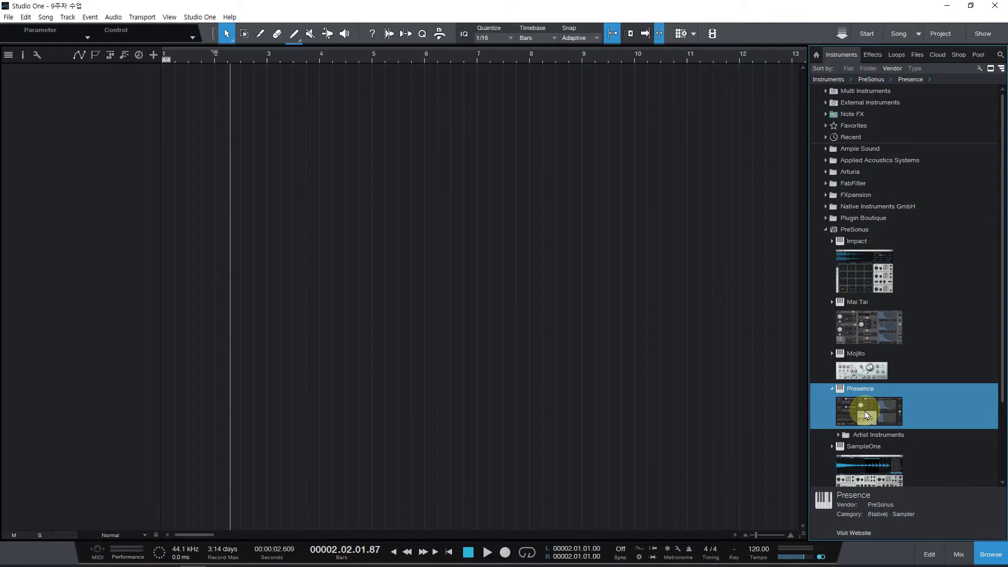
left_click_drag(874, 419, 221, 102)
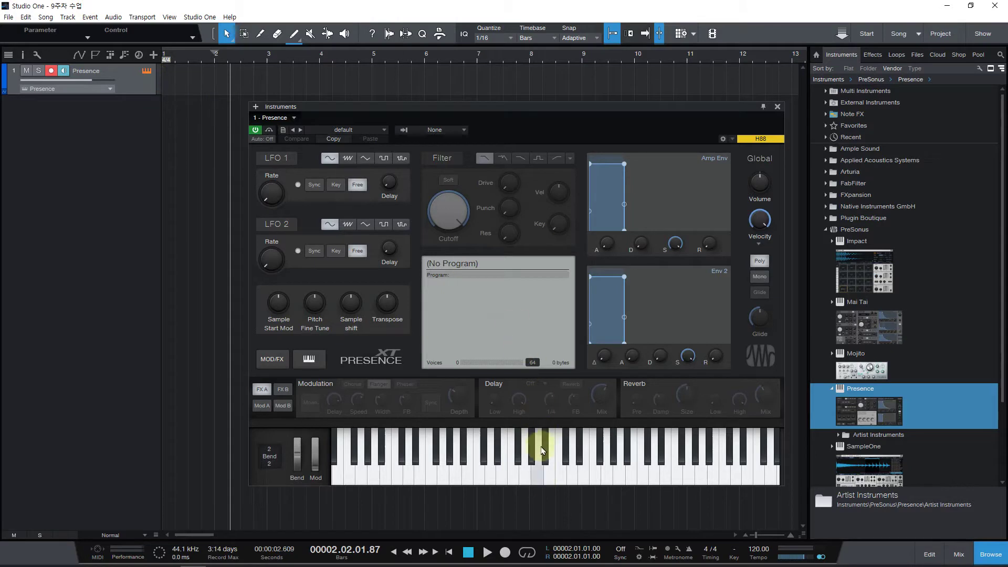
Play several low and high notes on the Presence on-screen keyboard to test the default preset
left_click(562, 468)
left_click(581, 473)
left_click(637, 470)
left_click(590, 474)
left_click(525, 469)
left_click(477, 472)
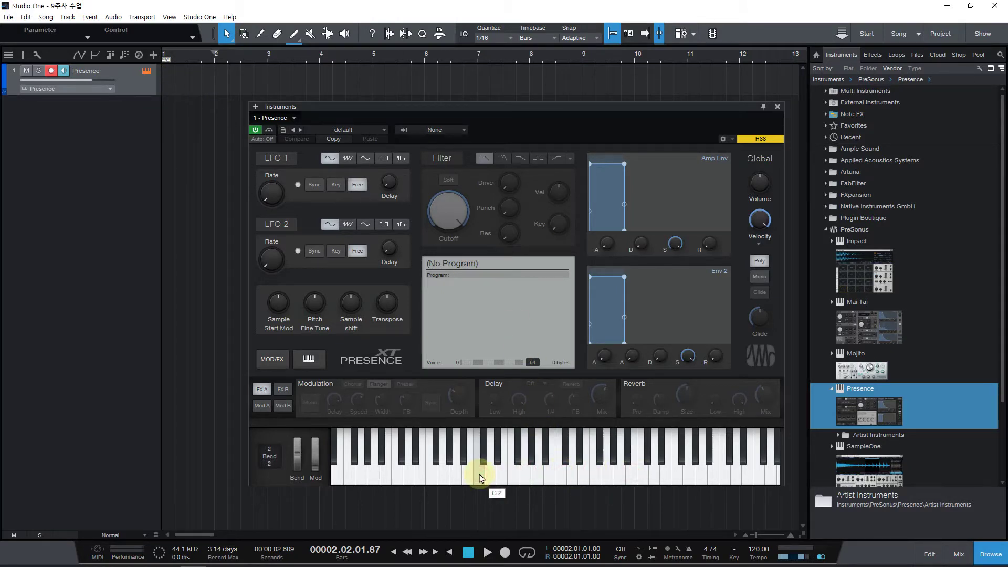
left_click(517, 461)
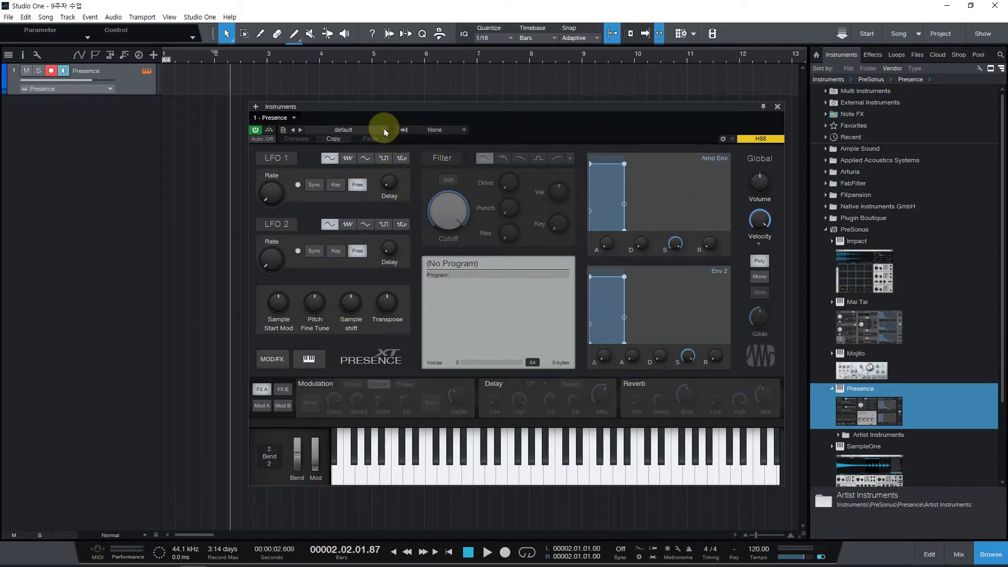
Load the Electric Piano preset from Artist Instruments > Keyboards into Presence and play a test note
left_click(361, 136)
left_click(383, 130)
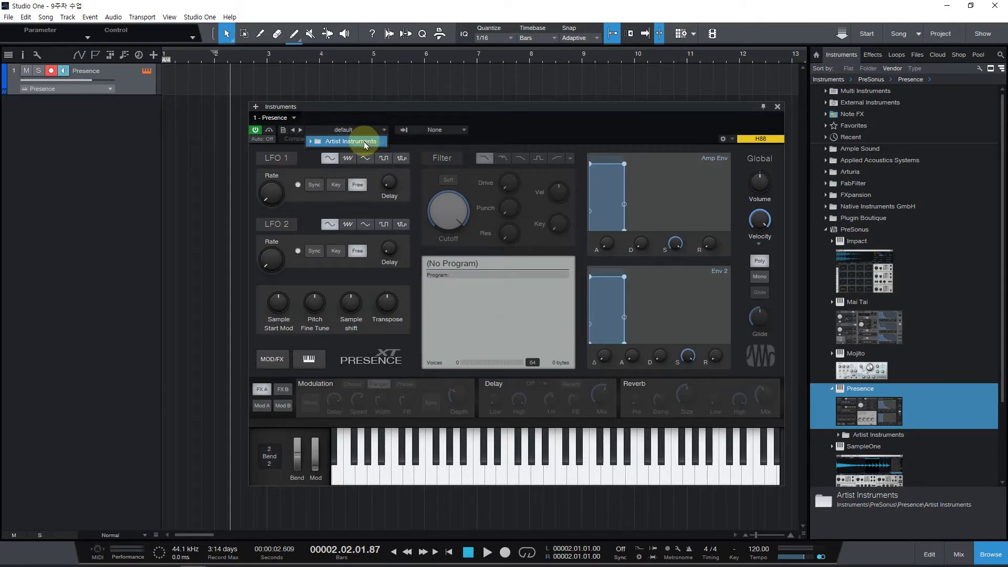
left_click(365, 143)
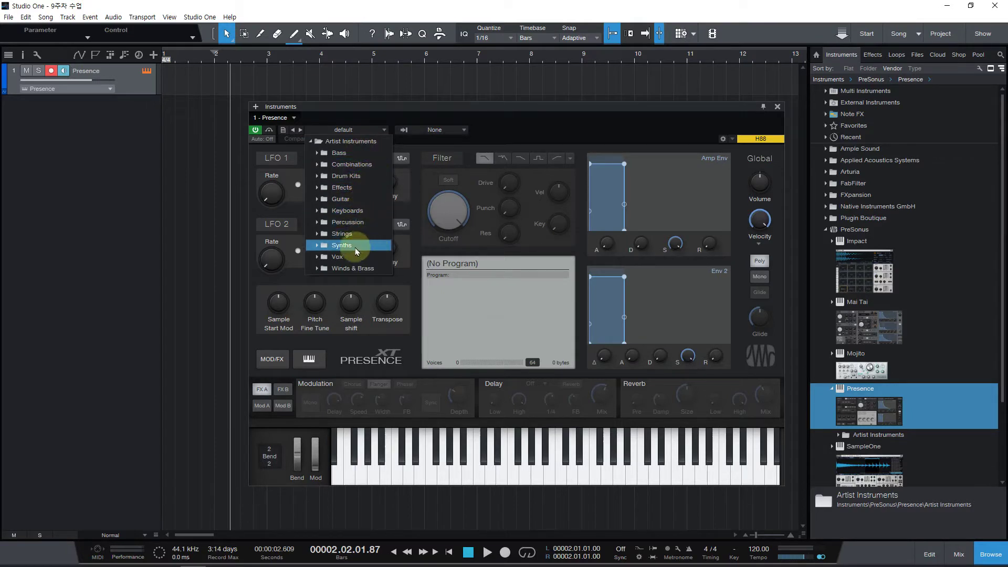
left_click(350, 210)
left_click(369, 315)
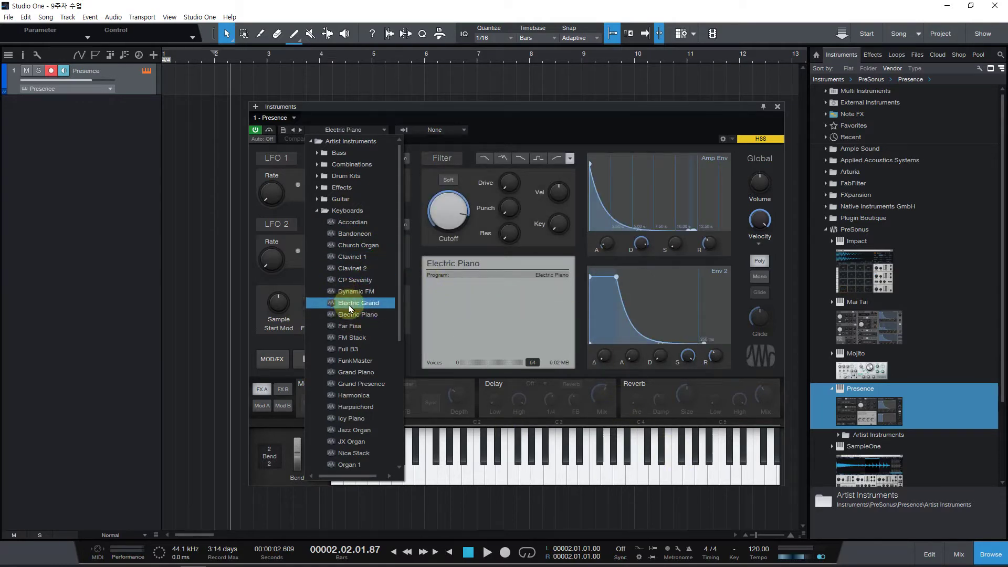
left_click(499, 128)
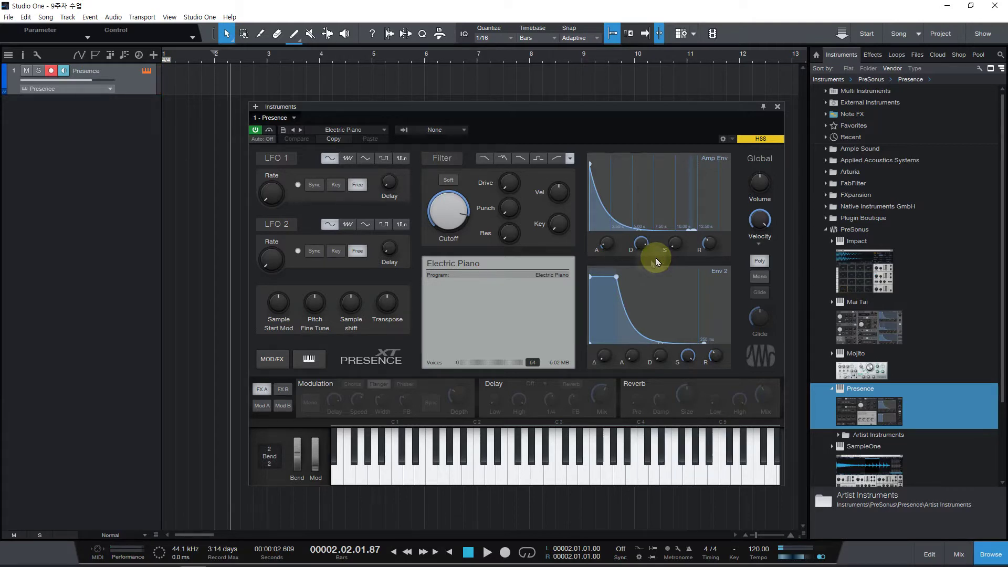
mouse_move(475, 473)
left_mouse_down()
mouse_move(544, 482)
mouse_move(562, 474)
mouse_move(533, 468)
mouse_move(523, 482)
mouse_move(513, 472)
mouse_move(479, 482)
left_mouse_up()
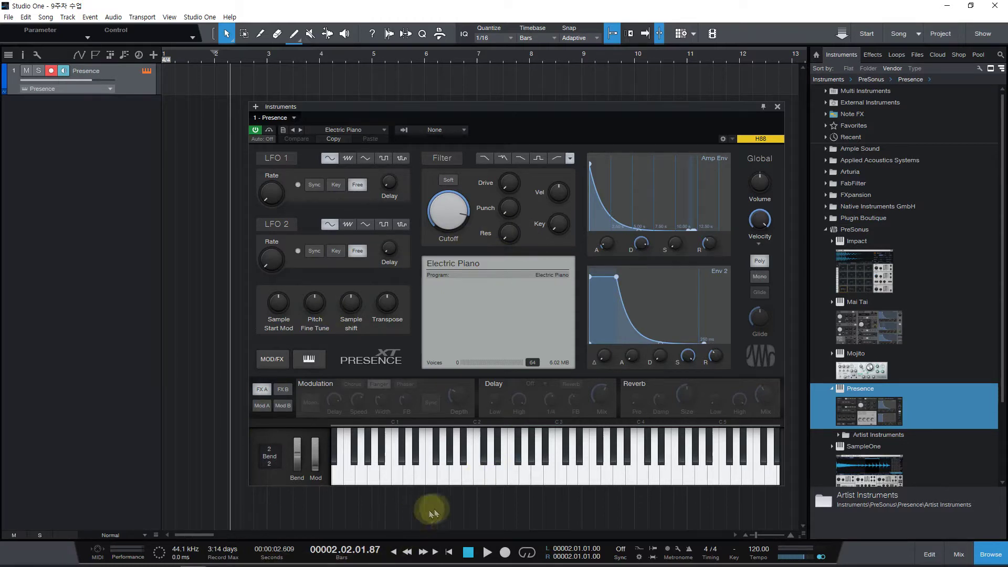
Return the playhead to the song start and close the Presence instrument window
left_click(450, 551)
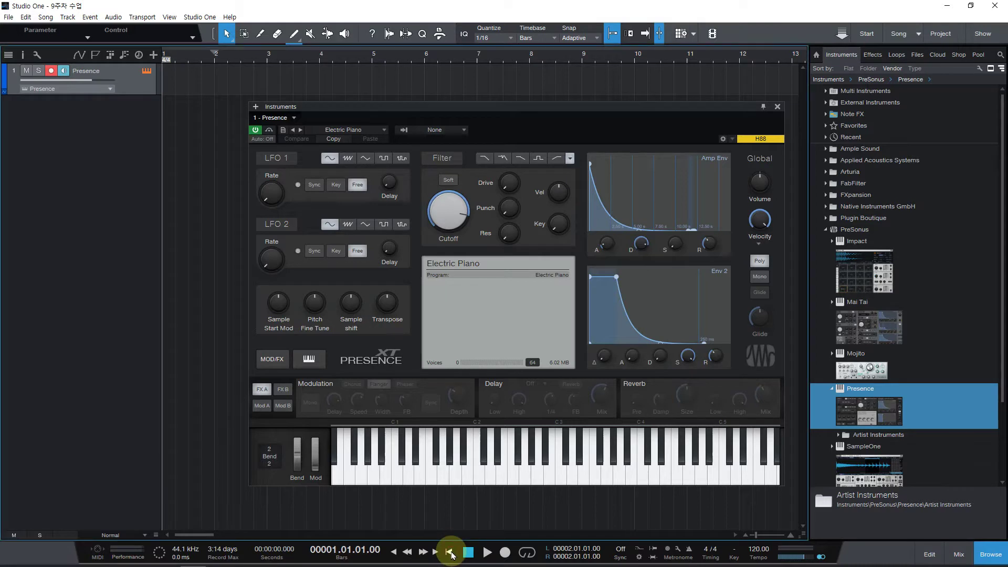
left_click(777, 108)
left_click(147, 72)
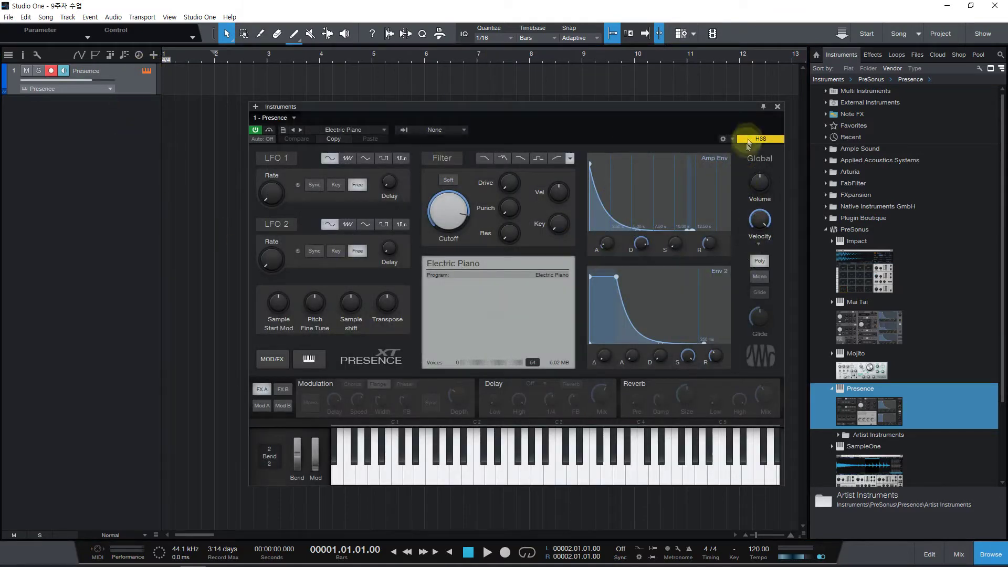
left_click_drag(722, 109, 666, 94)
left_click(720, 97)
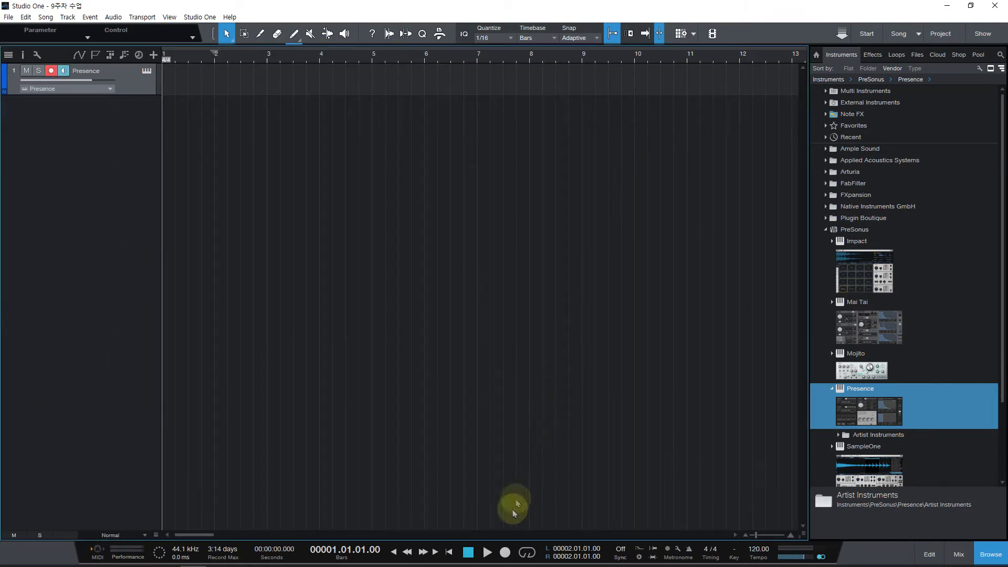
Record a short three-note take on the Presence track and open the recorded part in the note editor
left_click(505, 551)
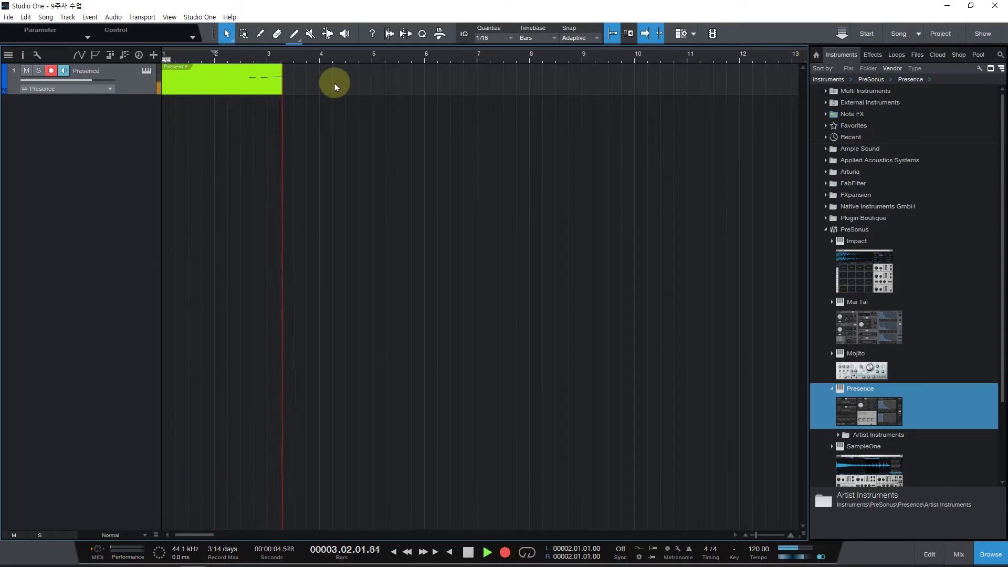
key("space")
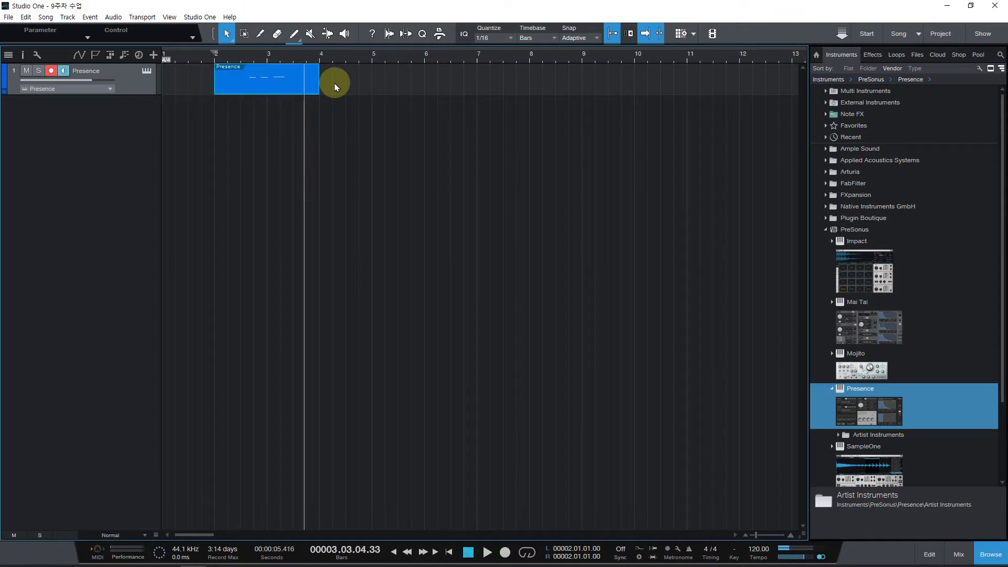
double_click(297, 87)
left_click_drag(359, 355, 262, 295)
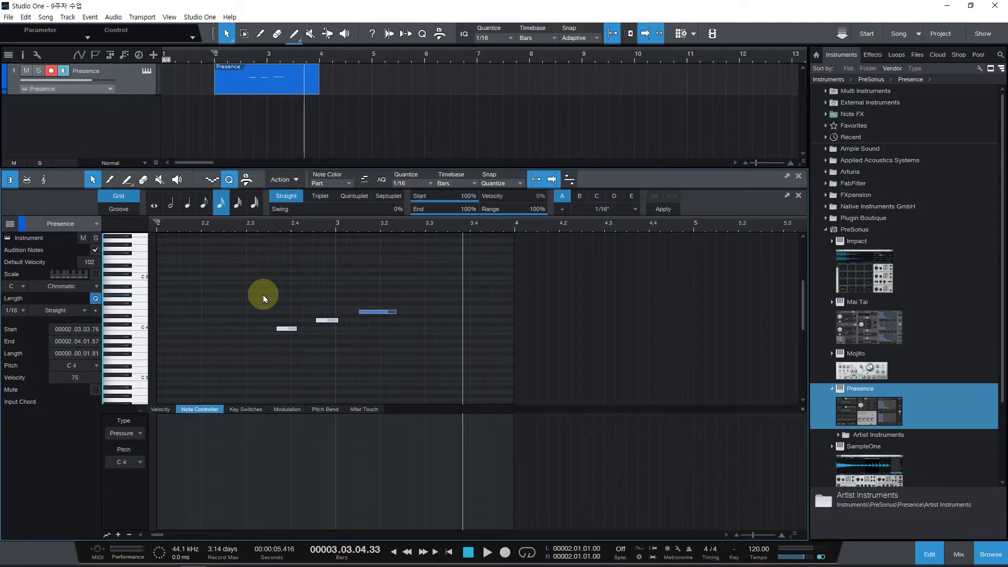
left_click_drag(263, 294, 414, 369)
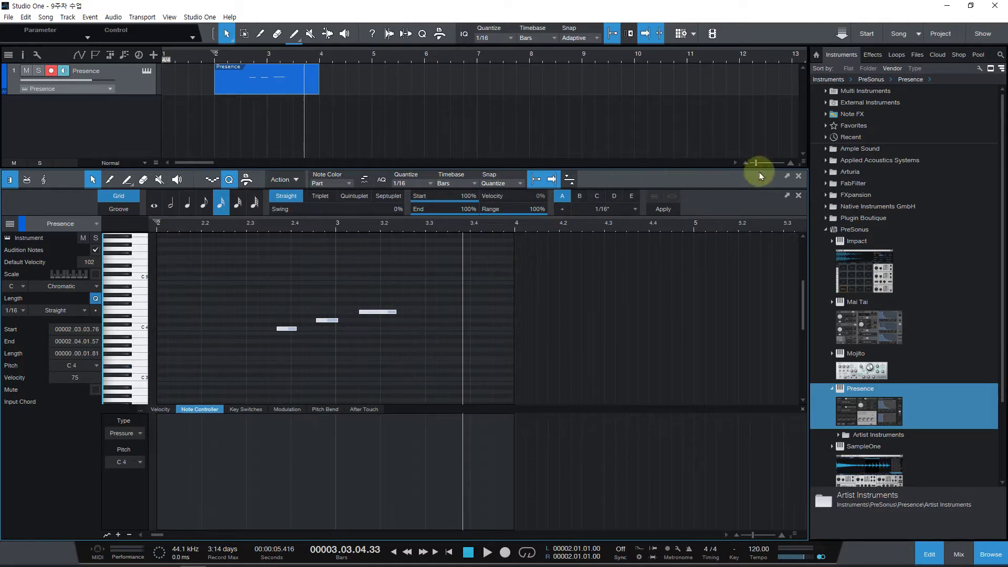
Close the note editor and delete the recorded part from the Presence track
left_click(797, 177)
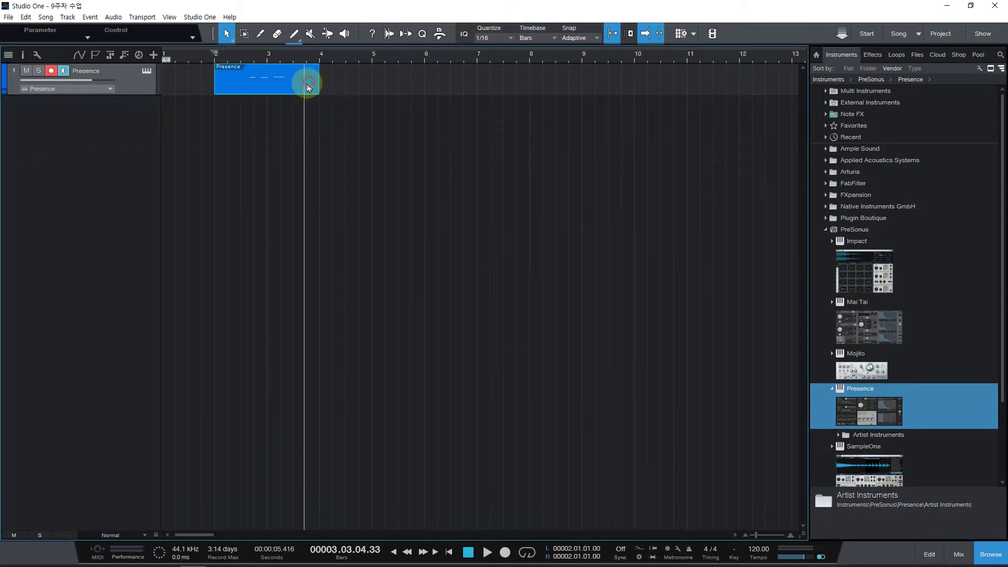
key("Delete")
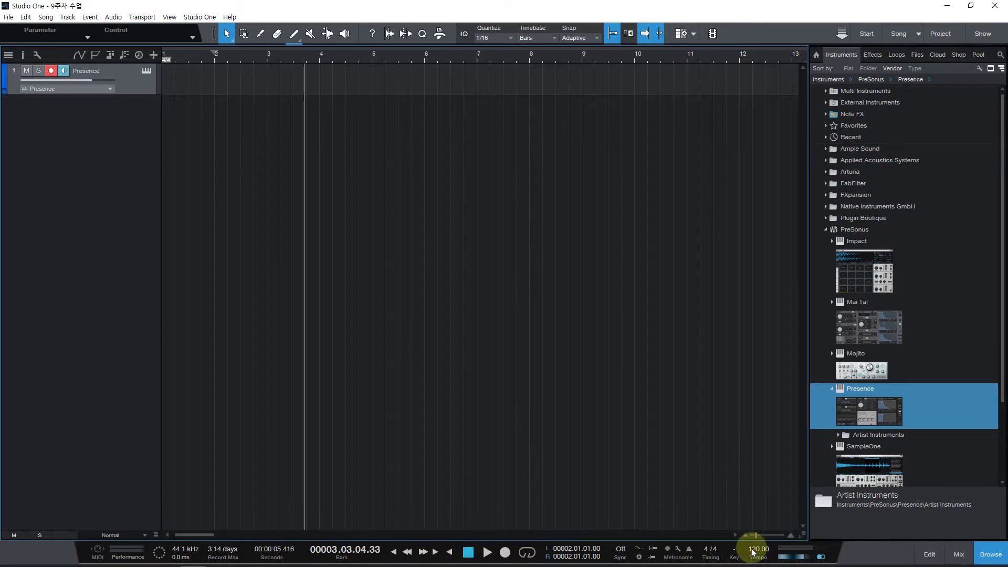
Try different song tempos, such as 127 and 134 BPM, and set the tempo back to 120 BPM
scroll(753, 551, "up", 11)
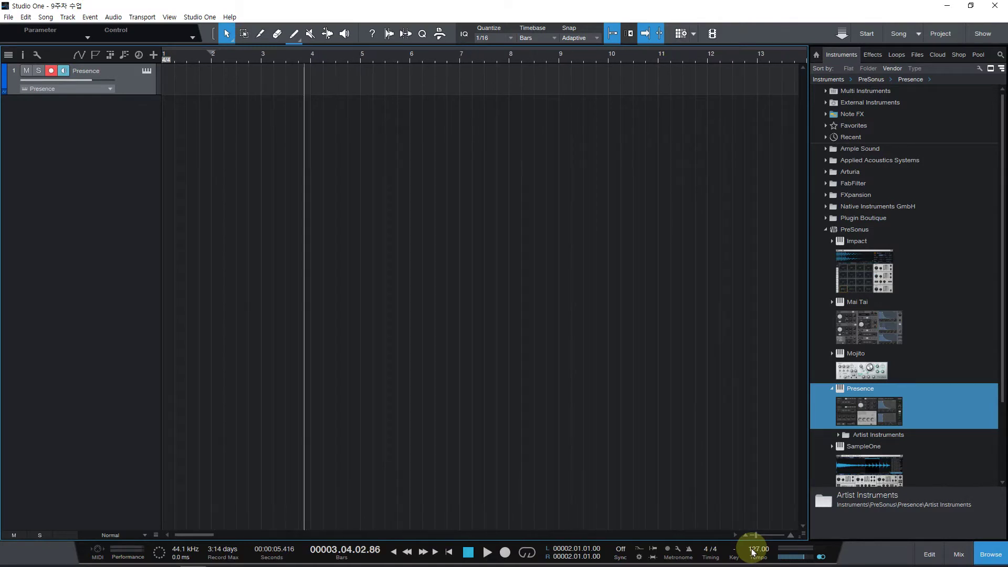
scroll(753, 552, "down", 9)
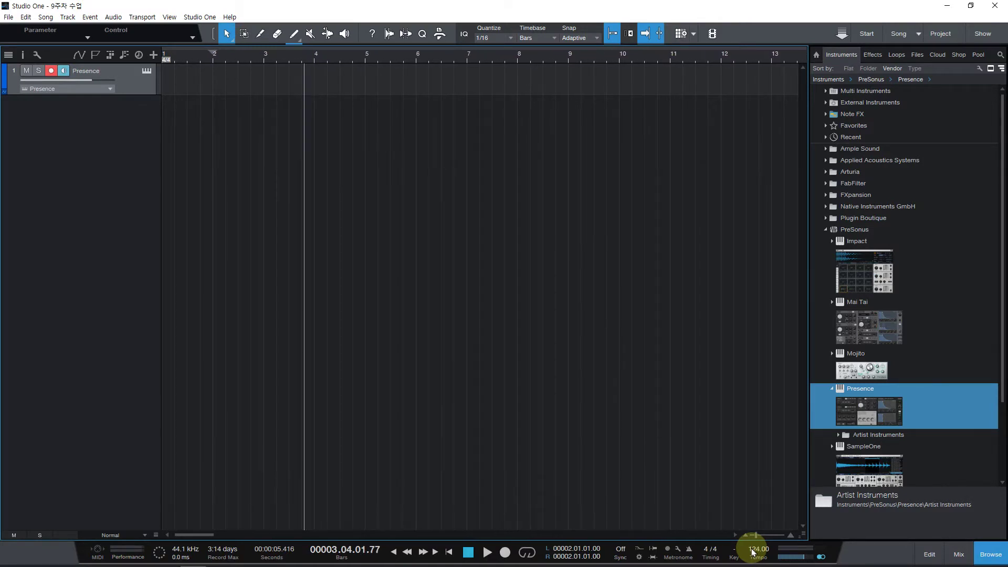
scroll(753, 551, "down", 2)
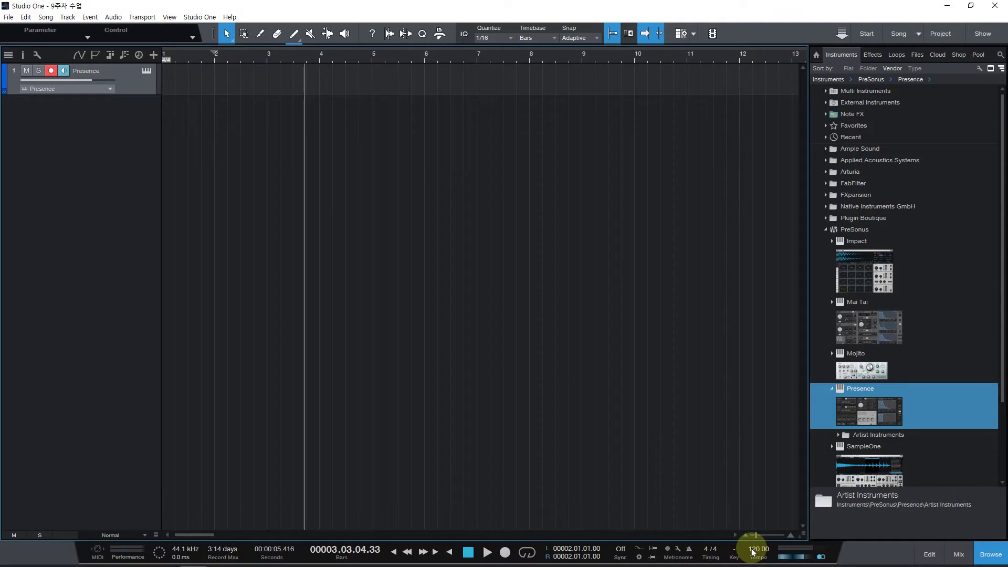
mouse_move(753, 551)
left_mouse_down()
mouse_move(740, 429)
mouse_move(758, 555)
left_mouse_up()
scroll(758, 555, "down", 20)
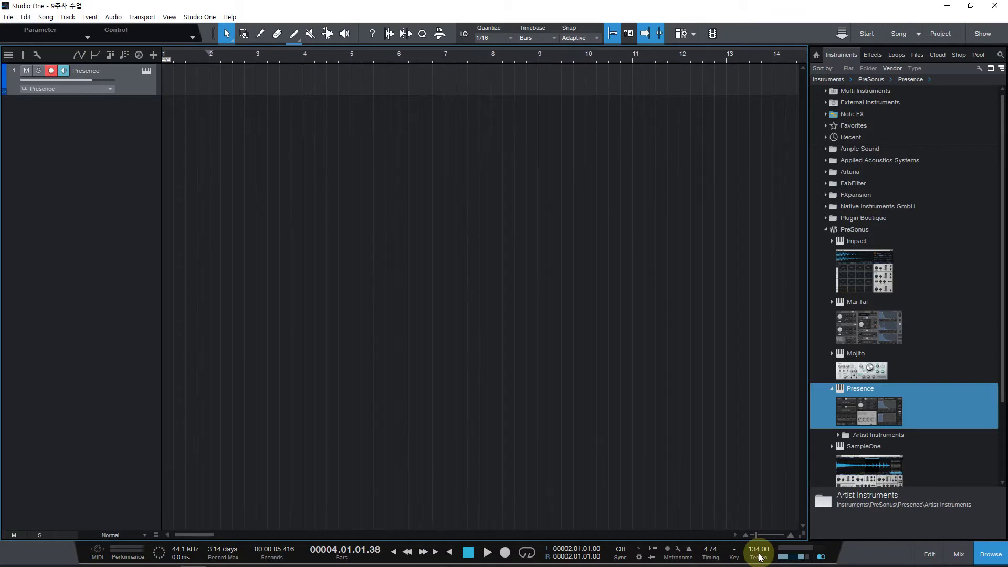
scroll(758, 556, "down", 8)
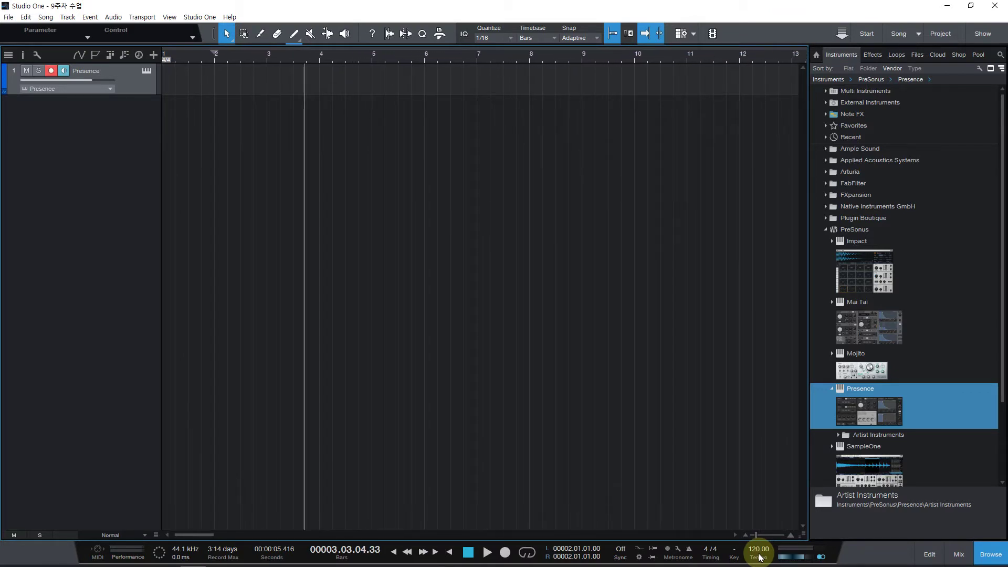
double_click(758, 548)
key("Return")
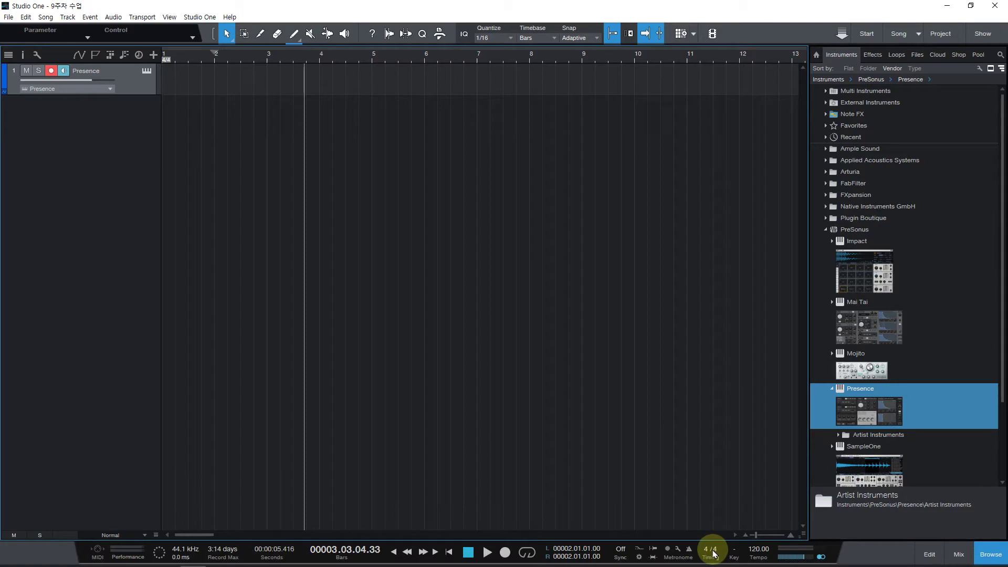
left_click(681, 496)
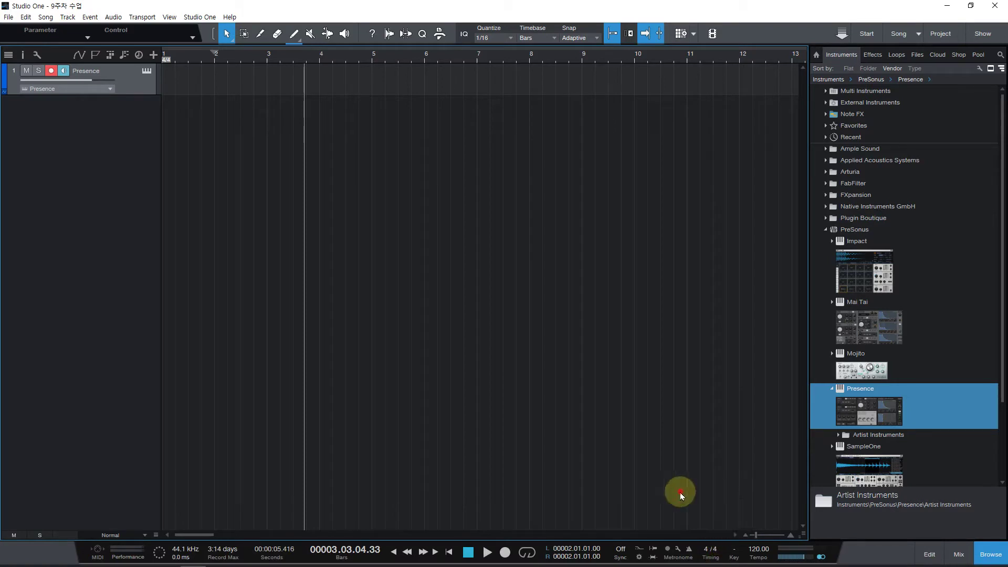
Change the song's time signature to 3/4 and to 3/8
left_click(707, 550)
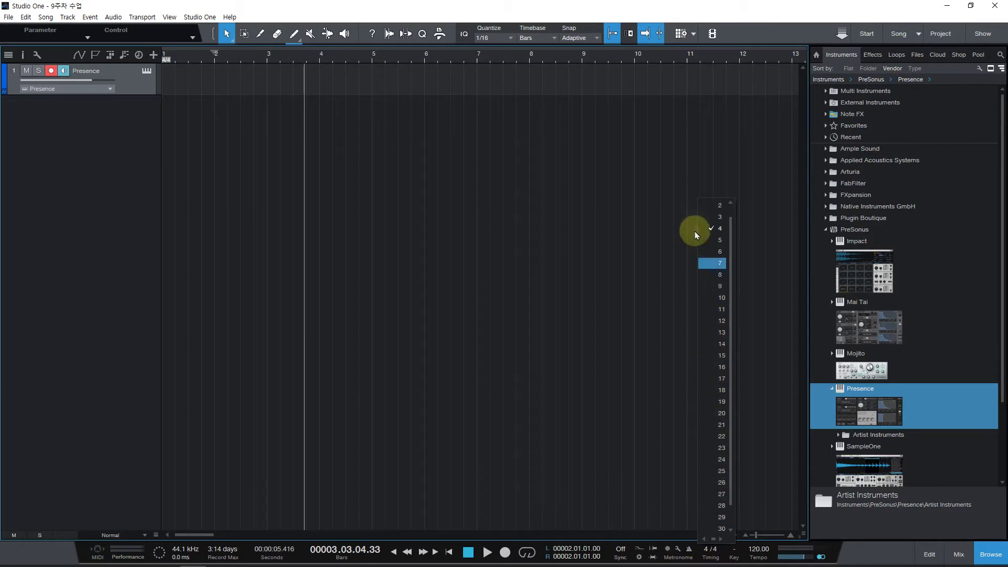
left_click(715, 217)
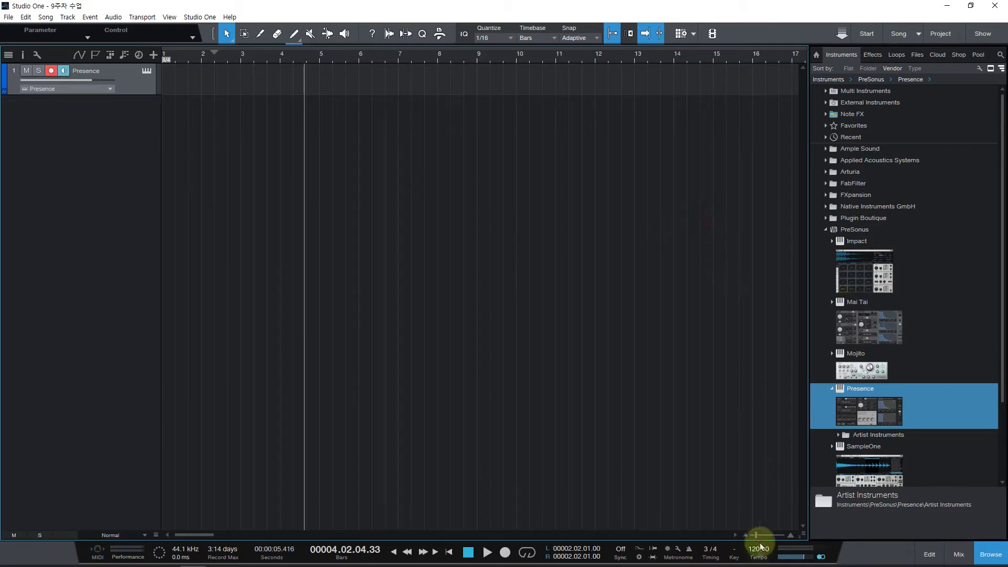
left_click(714, 551)
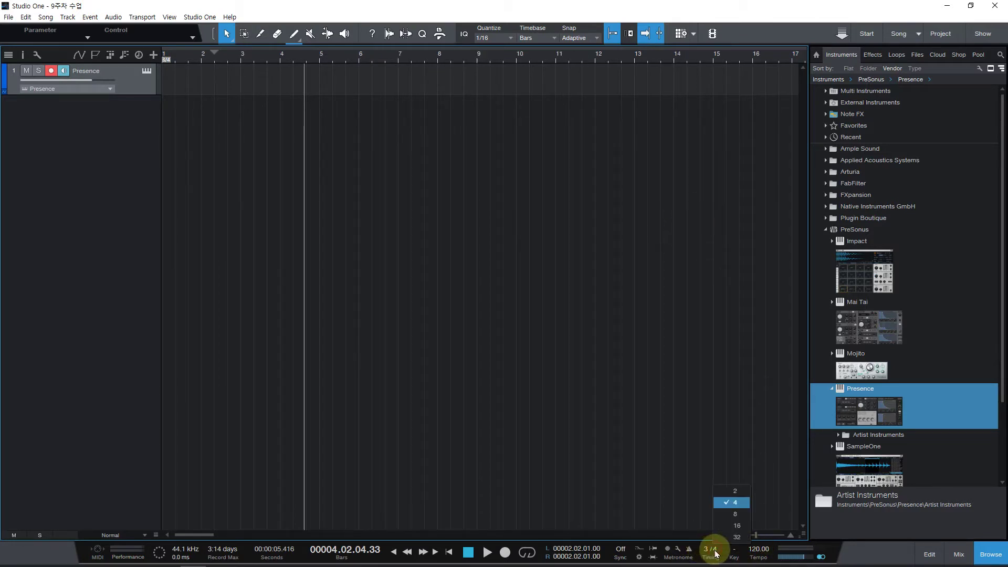
left_click(735, 513)
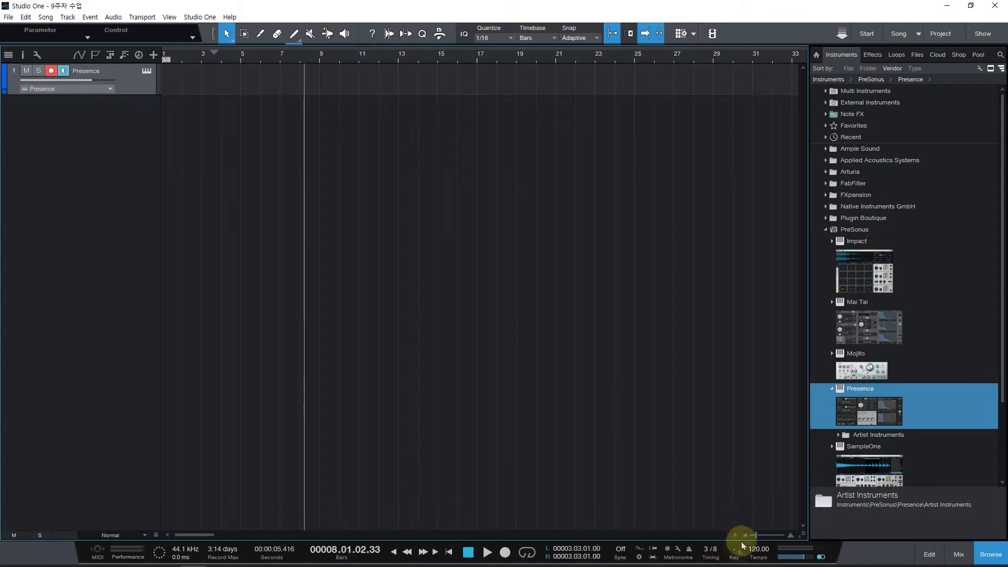
Restore the song's time signature to 4/4
left_click(714, 549)
left_click(734, 502)
left_click(705, 548)
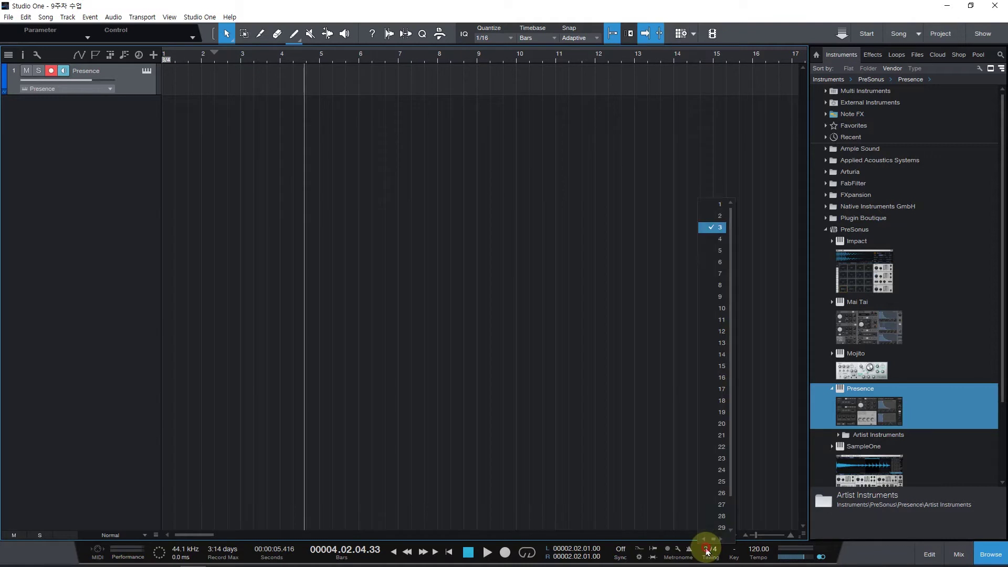
left_click(714, 239)
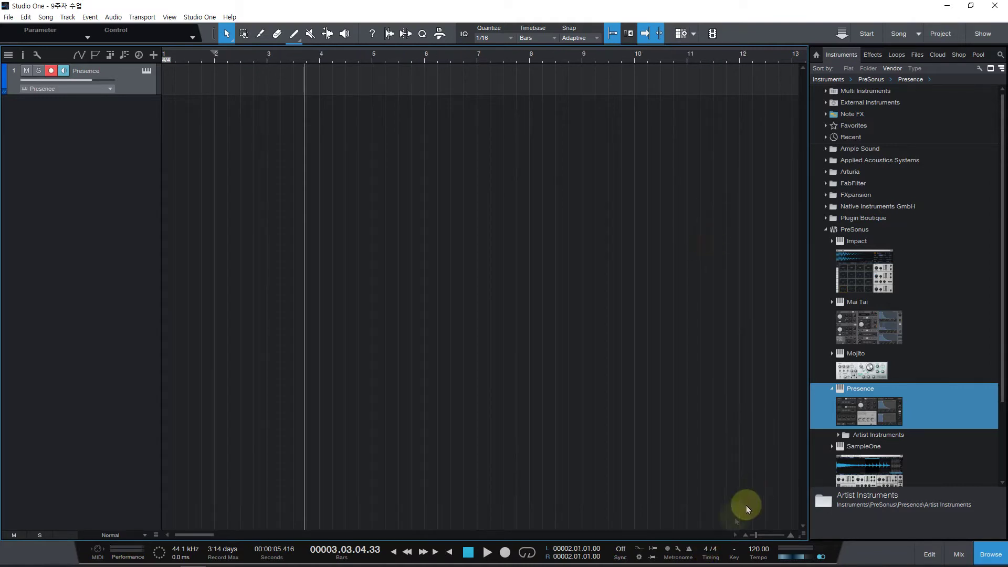
Turn off the metronome and record a short test take on the Presence track from the song start
left_click(690, 549)
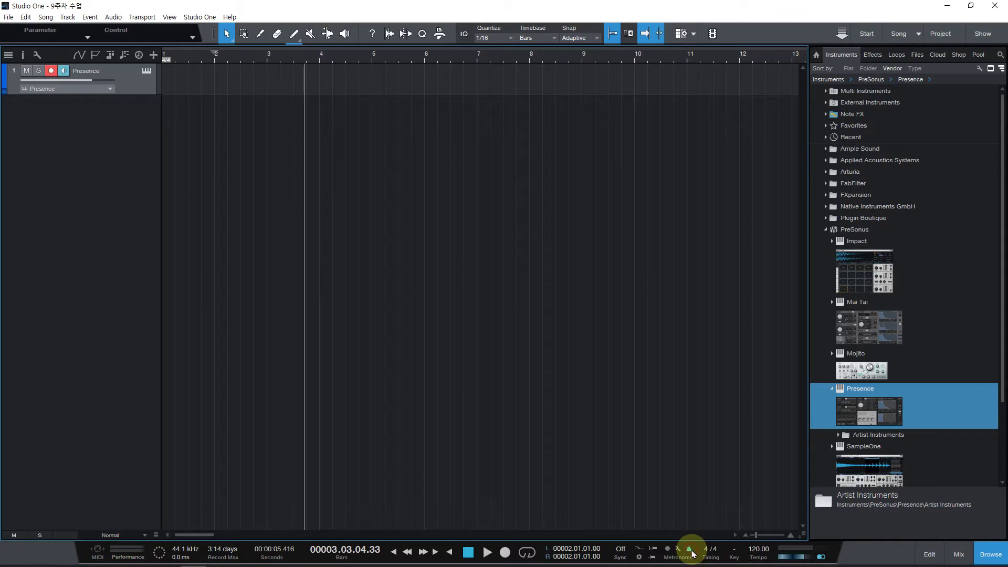
key("Home")
key("KP_Multiply")
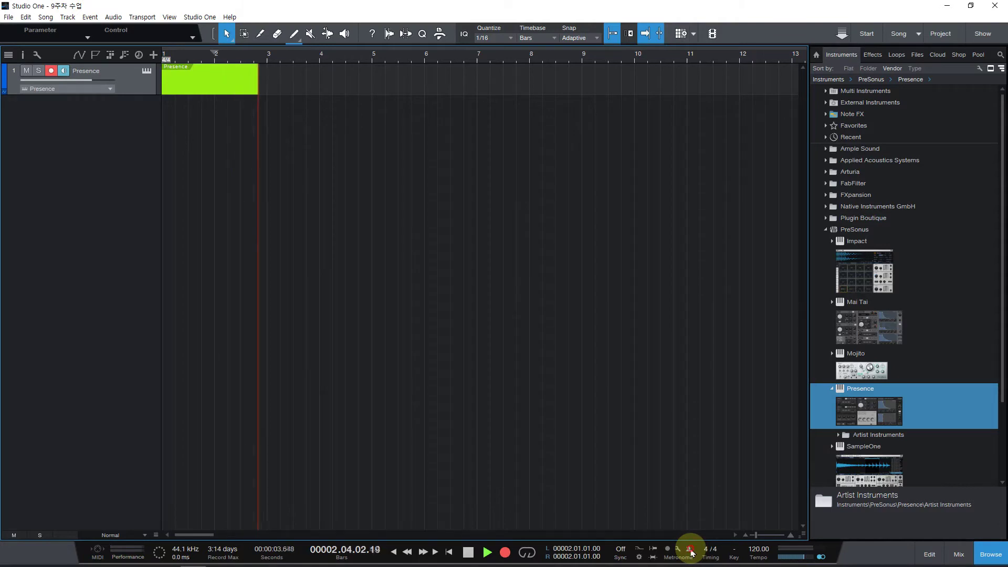
key("space")
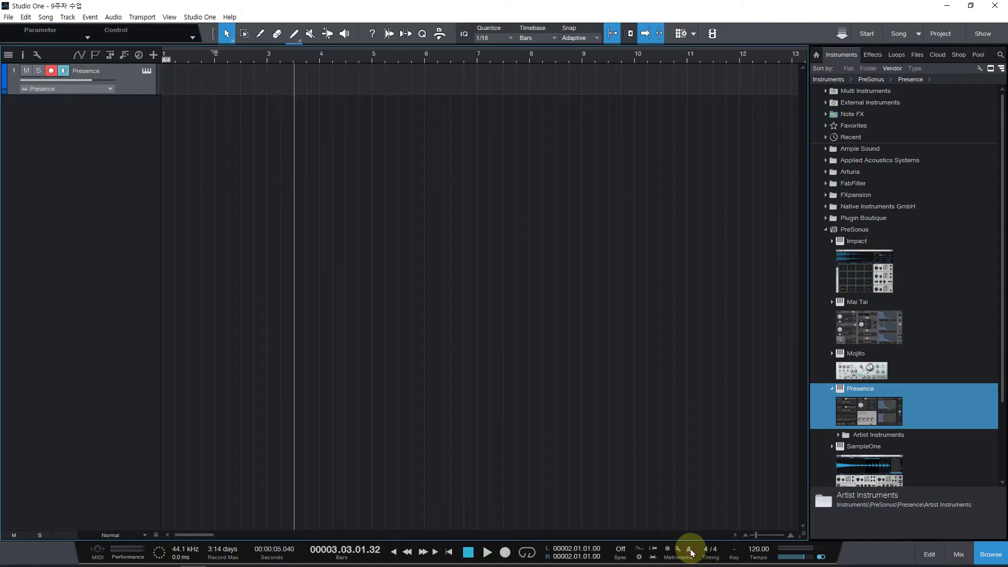
Turn on the metronome and record a short test take with the click from the song start
left_click(689, 550)
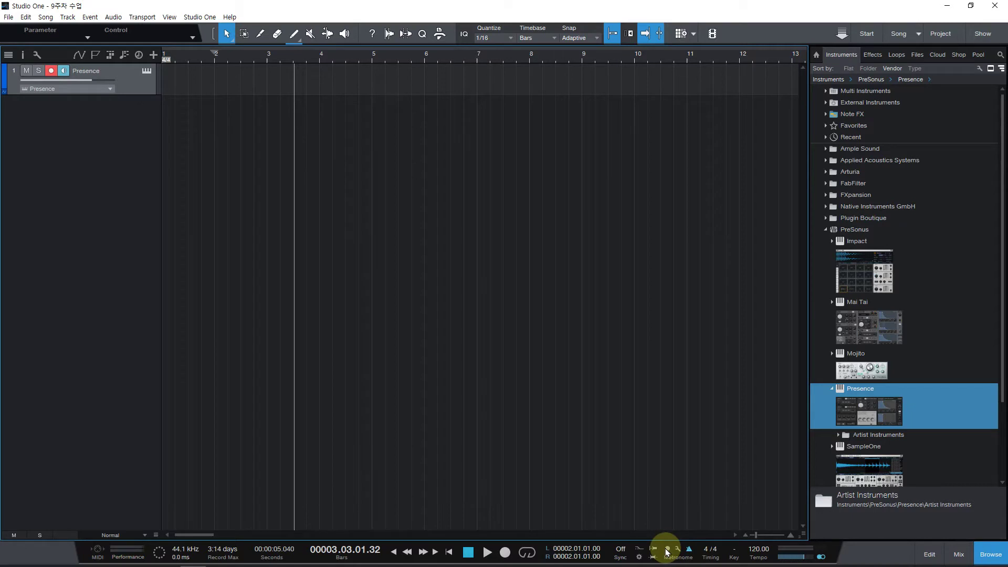
key("Home")
key("KP_Multiply")
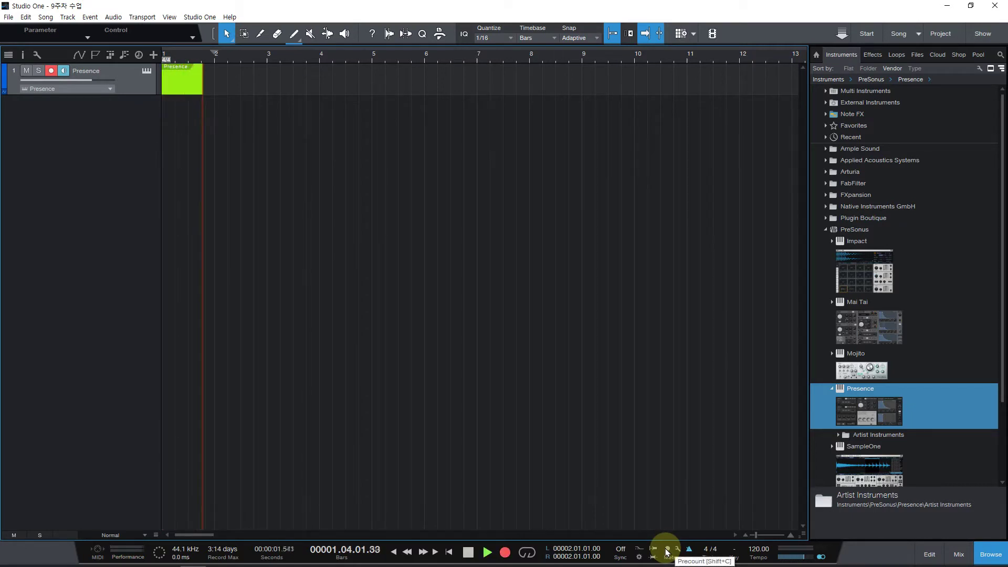
key("space")
Enable the metronome precount and record a short test take from the song start
left_click(667, 549)
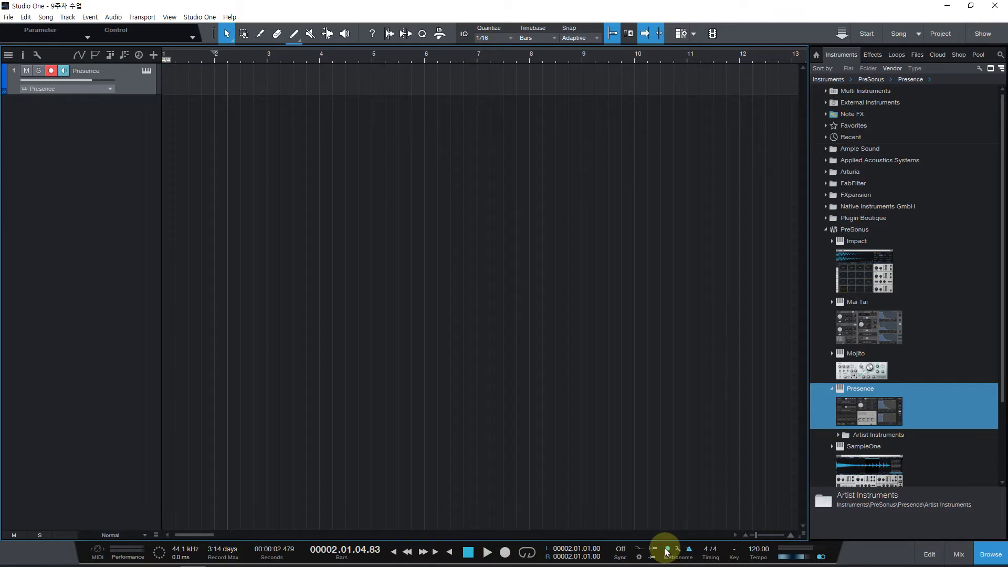
key("KP_Decimal")
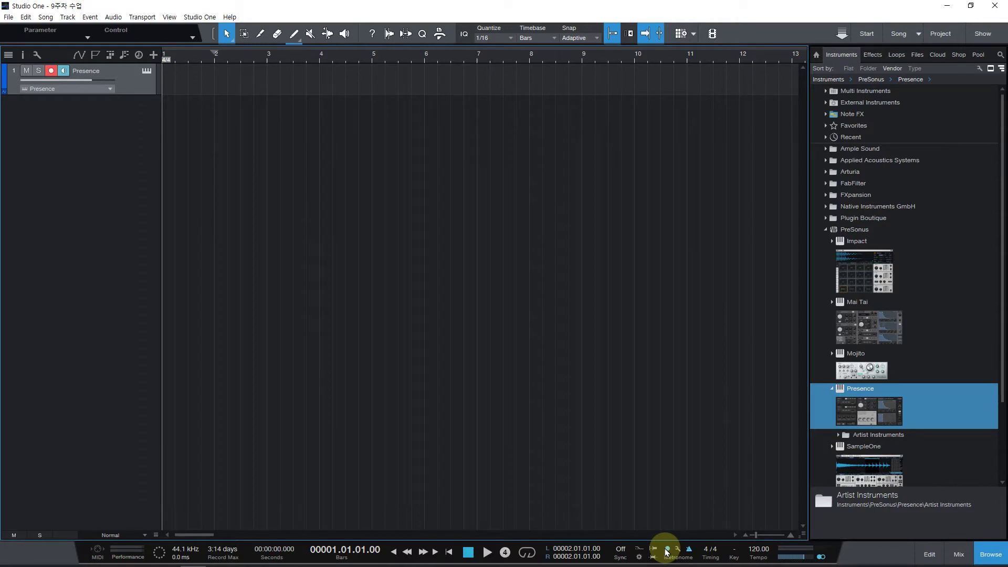
key("KP_Multiply")
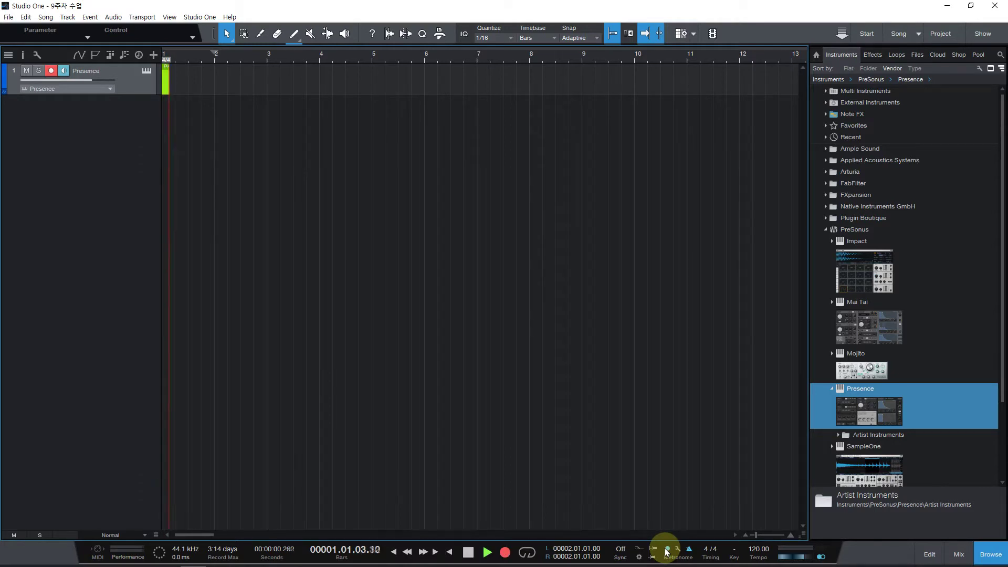
key("KP_0")
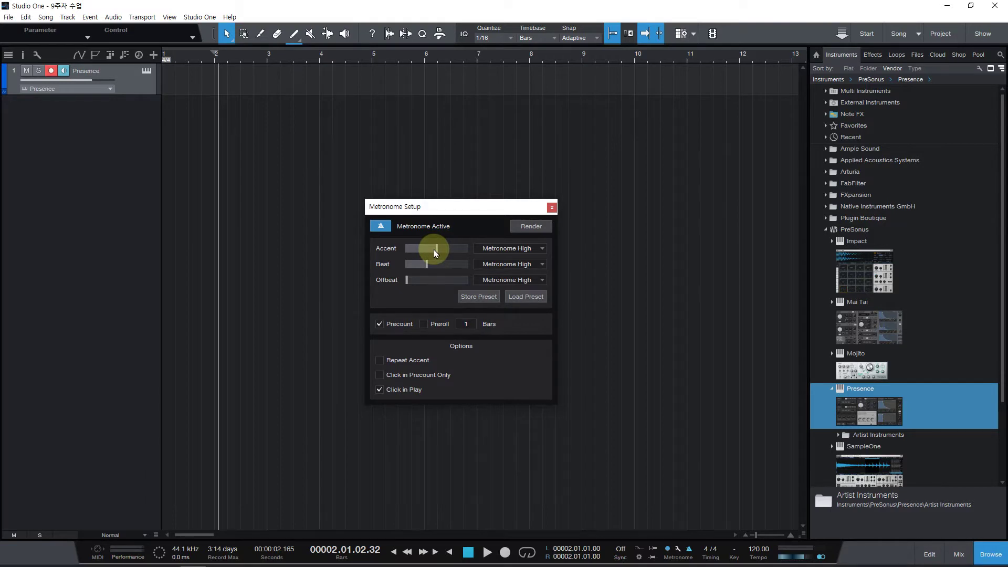
Raise the metronome's accent and beat levels, look through the accent sounds, and close the metronome setup
mouse_move(436, 250)
left_mouse_down()
mouse_move(459, 251)
mouse_move(445, 265)
left_mouse_up()
left_click(540, 266)
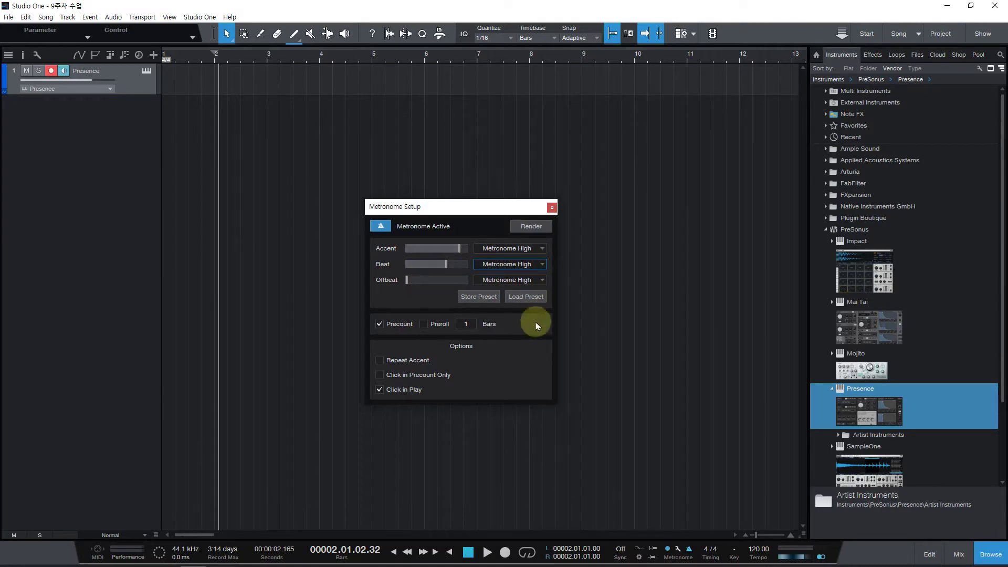
left_click(535, 251)
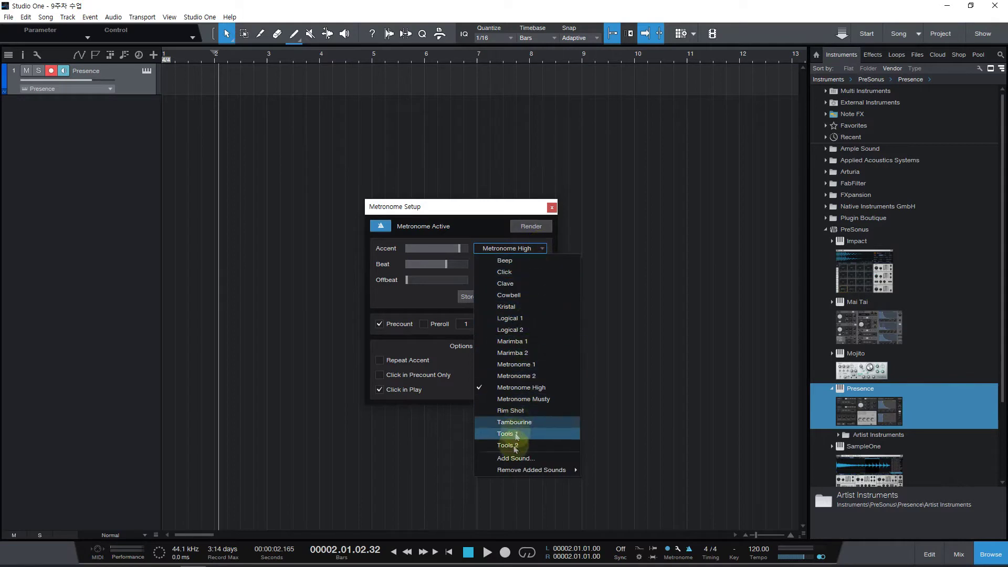
left_click(598, 243)
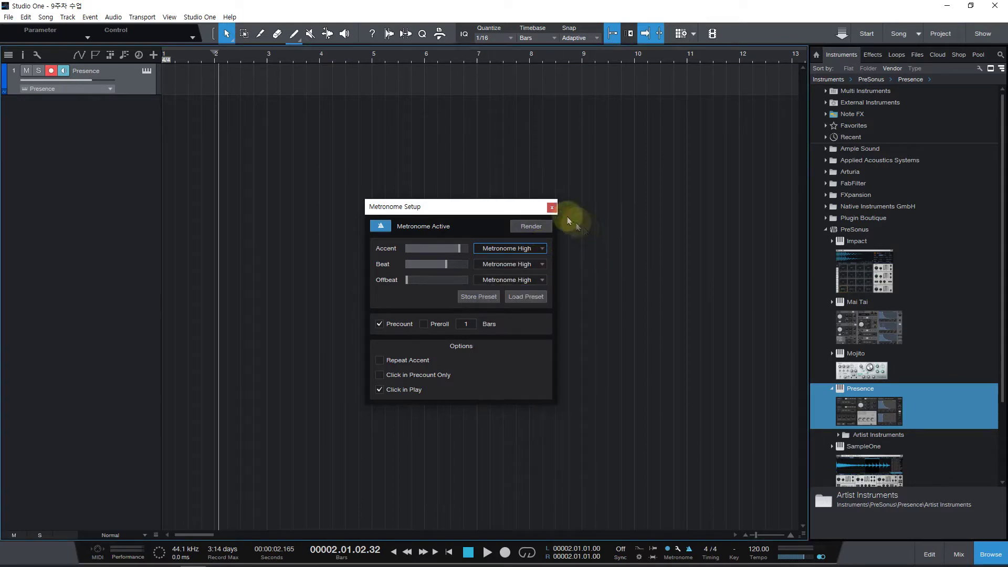
left_click(551, 208)
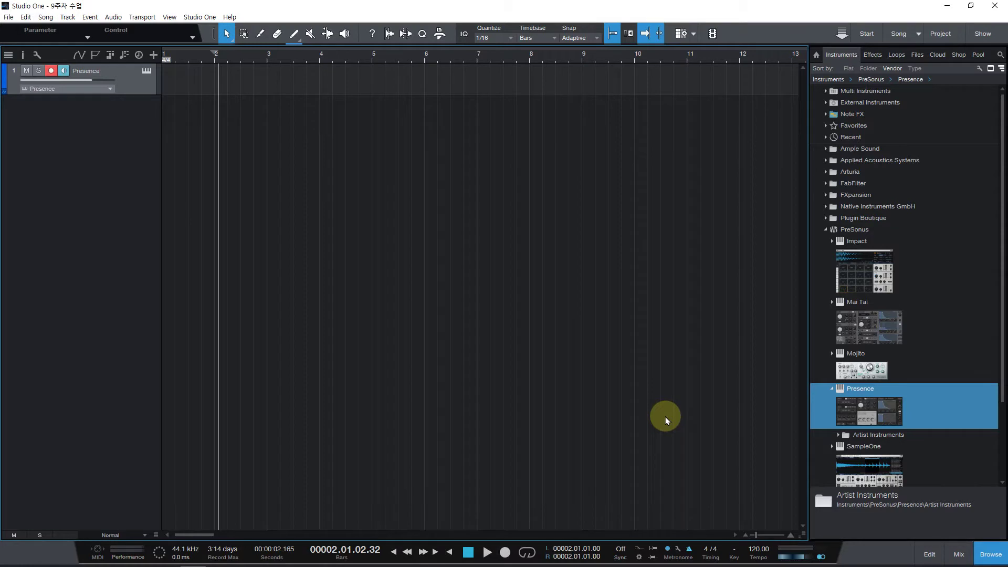
Return to the song start and view the available song keys without choosing one
key("Home")
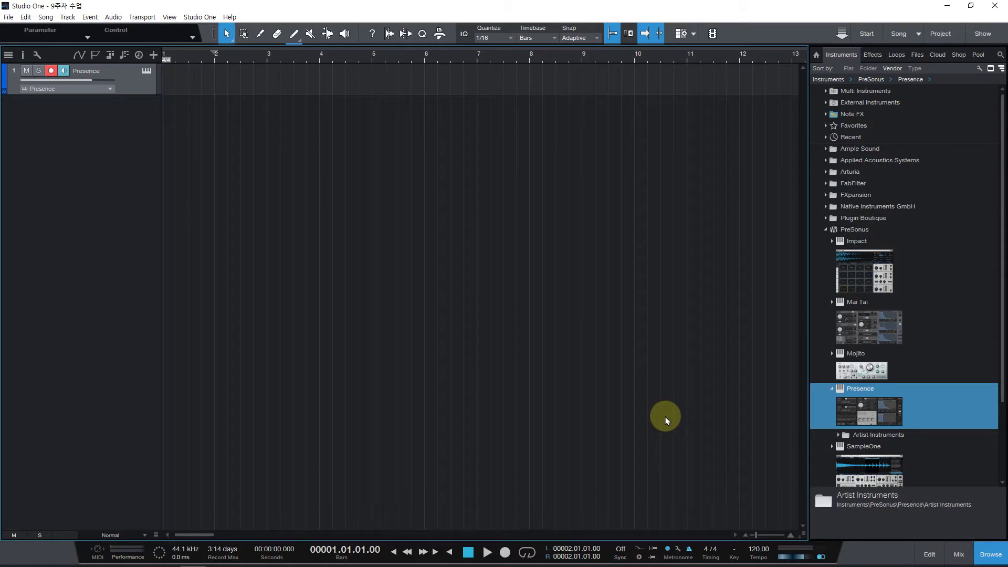
left_click(735, 548)
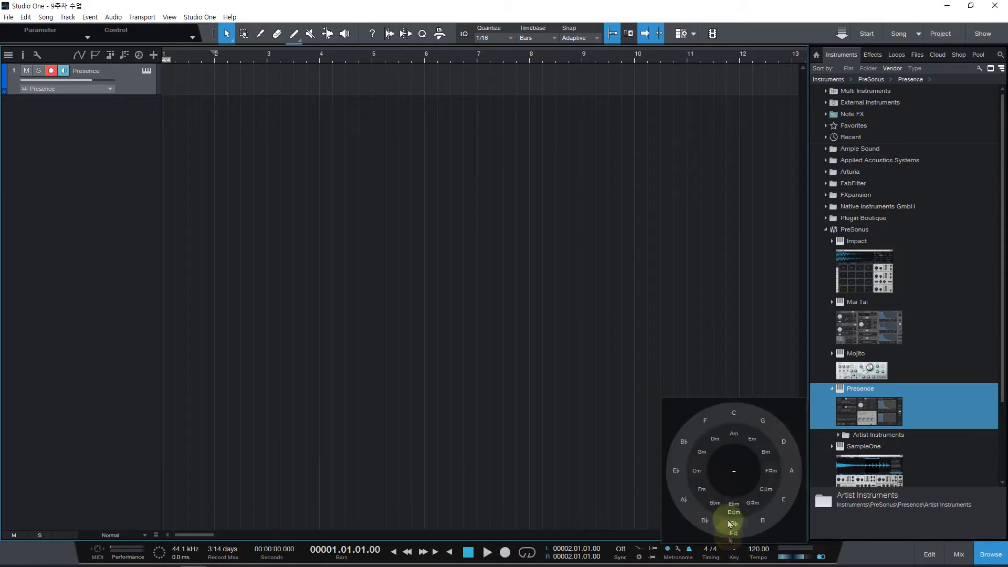
left_click(723, 295)
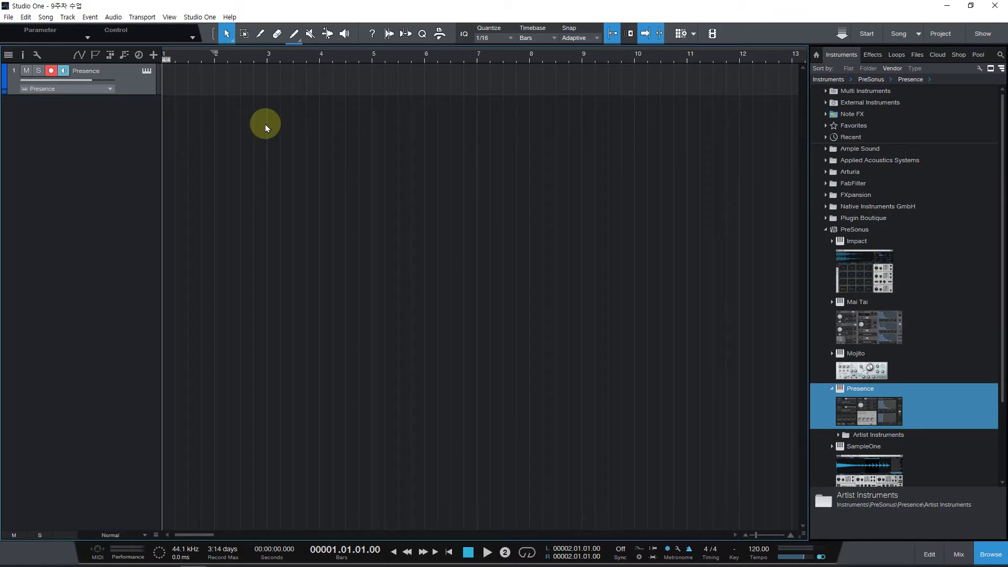
Record an electric piano part on the Presence track from bar 1 to about the middle of bar 5
key("KP_Multiply")
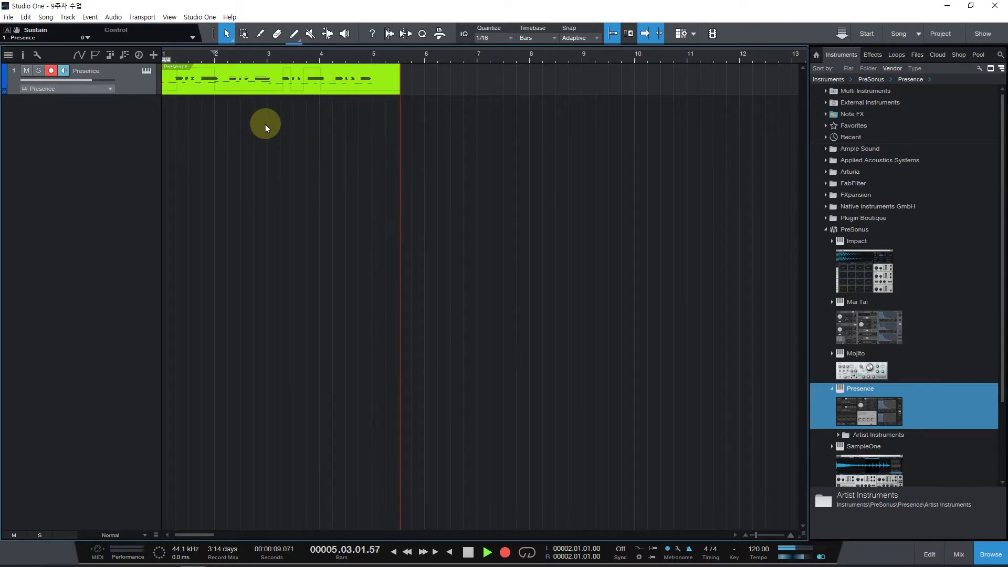
key("space")
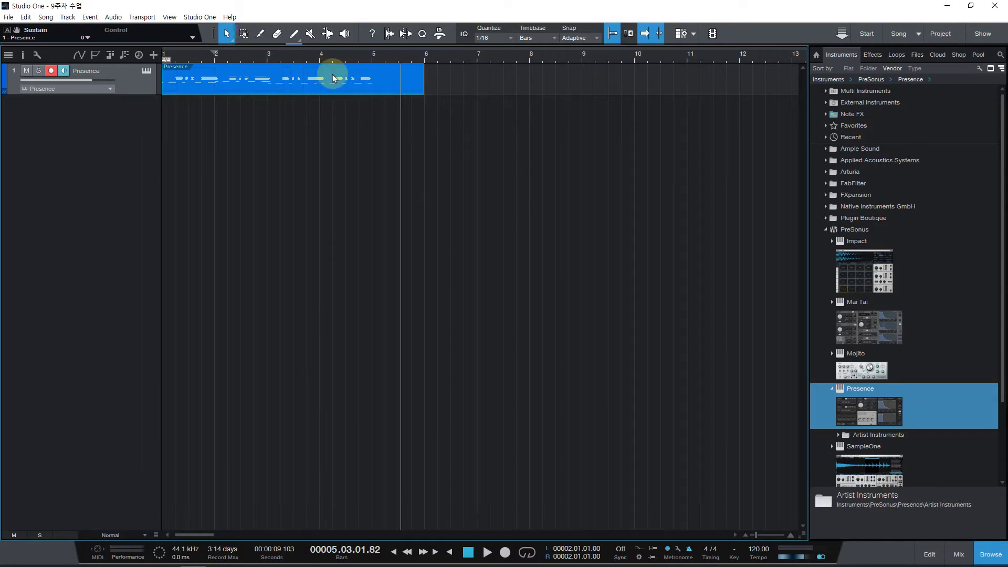
Add a second Presence instrument track and move its instrument window clear of the tracks
right_click(113, 125)
left_click(419, 157)
left_click_drag(848, 410, 270, 165)
left_click_drag(577, 103, 603, 167)
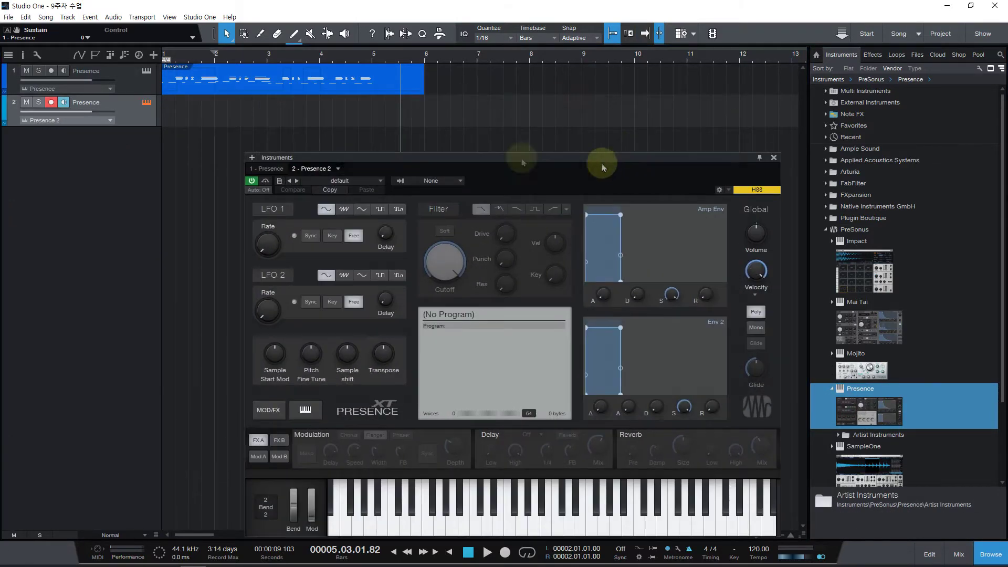
Rename the first Presence track and its recorded event as Presence EP
left_click(97, 73)
left_click(169, 87)
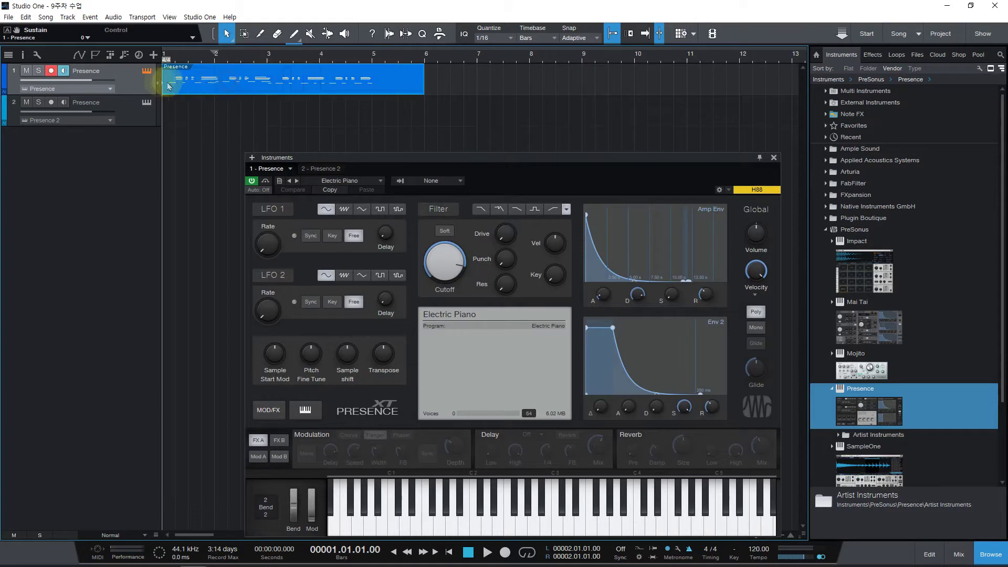
double_click(85, 73)
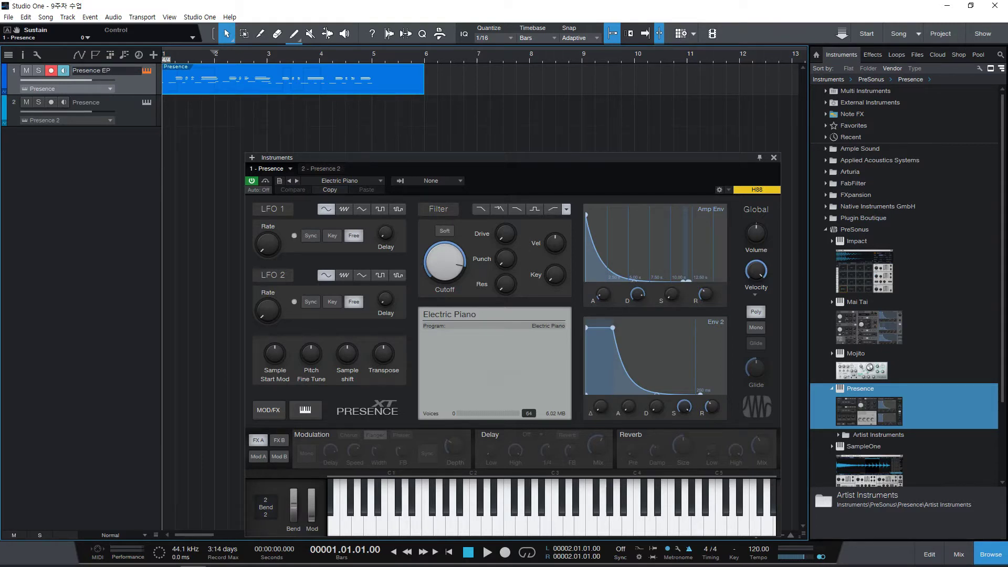
left_click(128, 112)
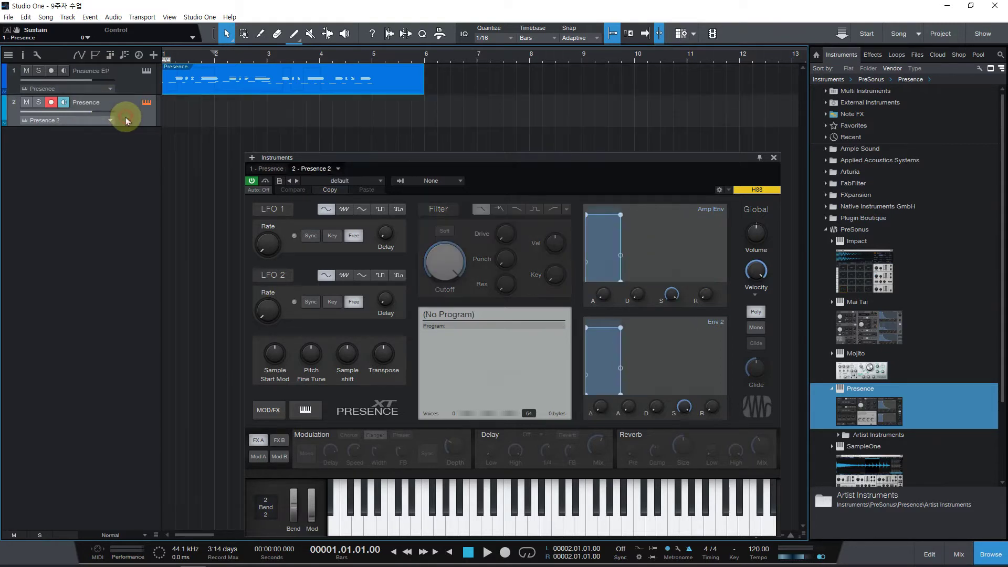
left_click(140, 81)
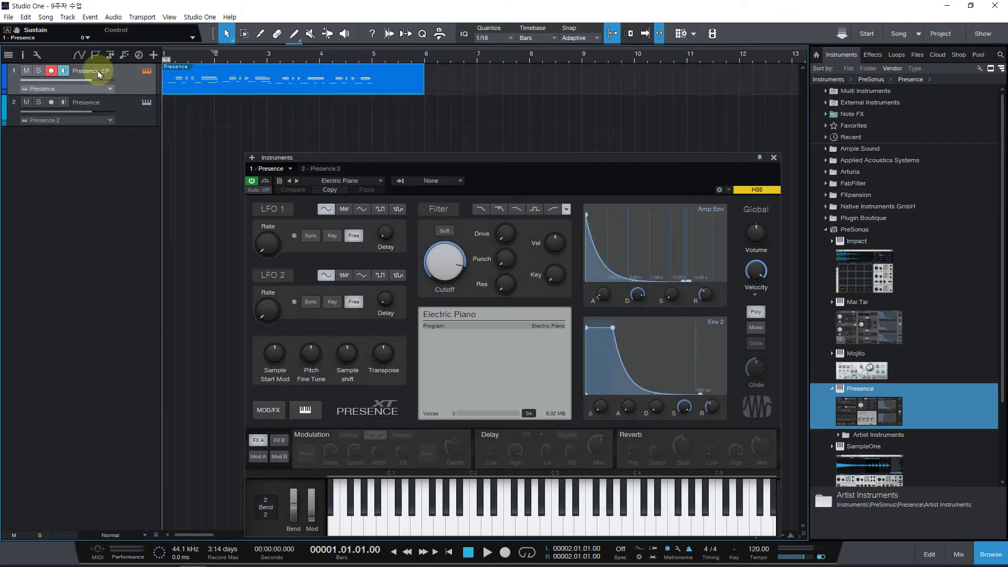
left_click(178, 74)
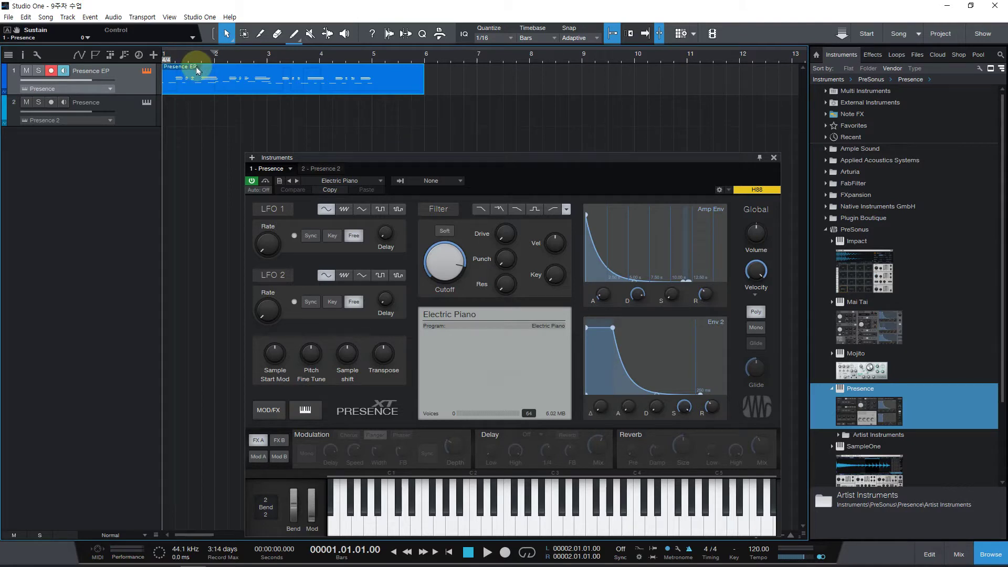
Try bouncing the Presence EP event to audio, enlarge the tracks to Medium height, and undo the bounce
right_click(219, 82)
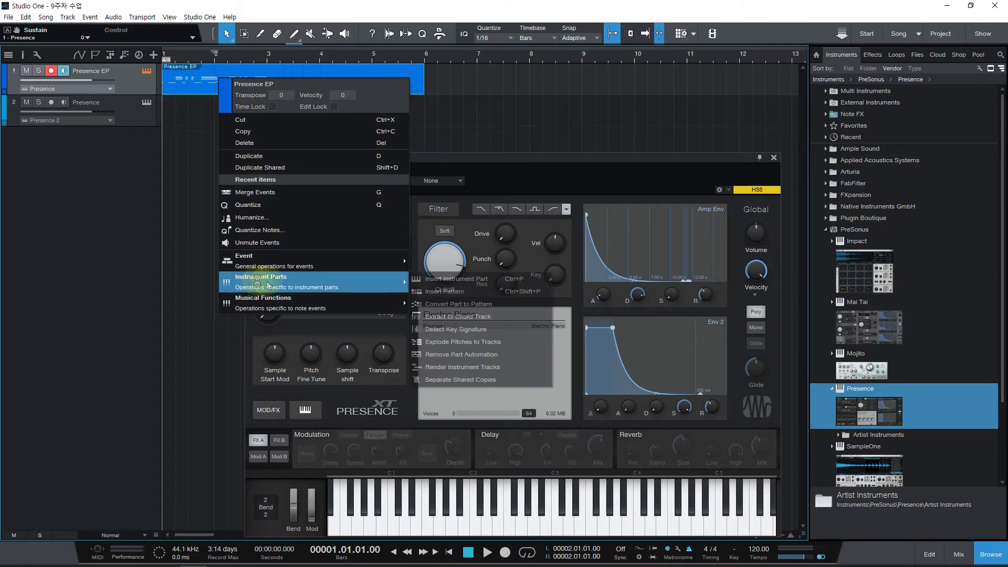
mouse_move(391, 260)
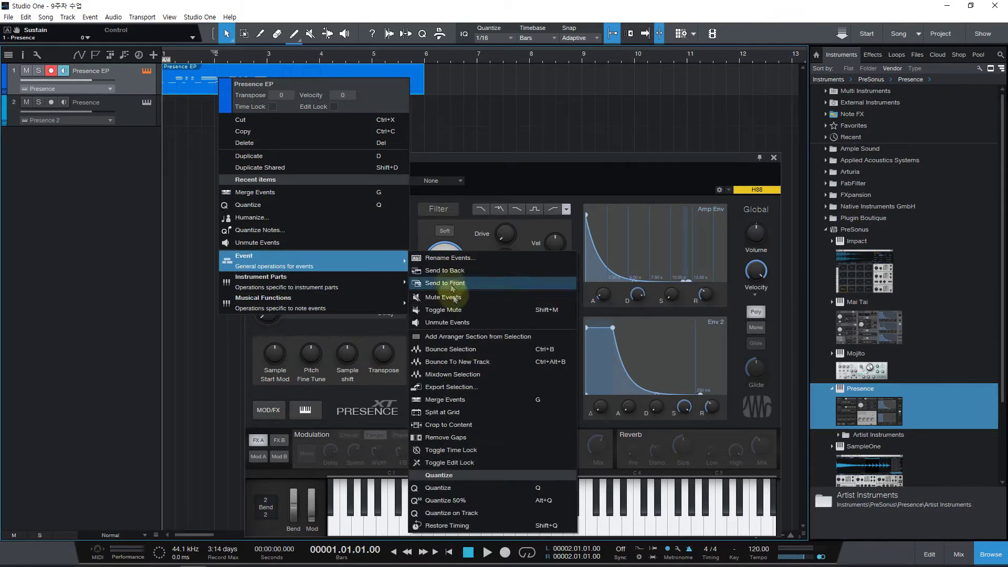
left_click(455, 353)
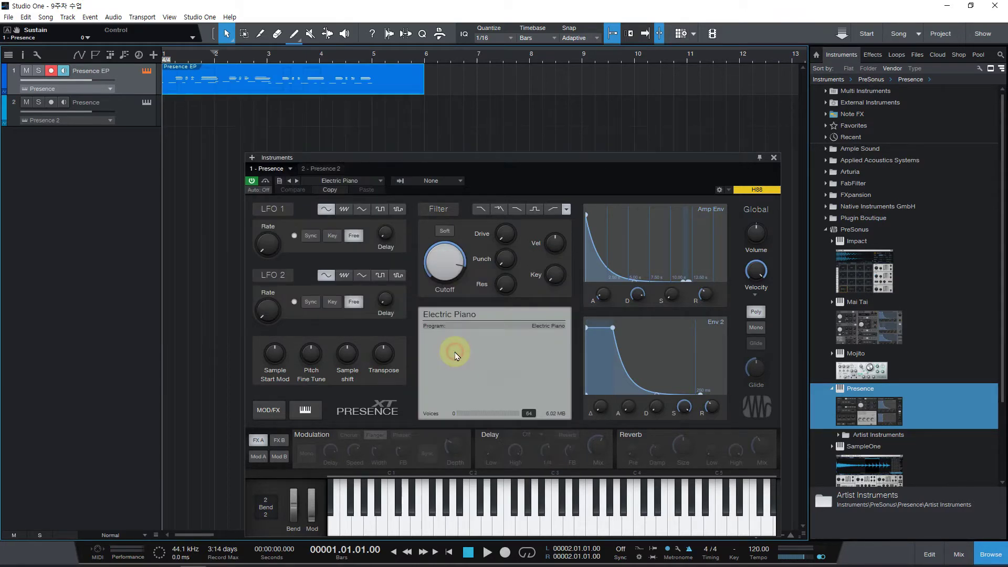
left_click(204, 84)
left_click(210, 120)
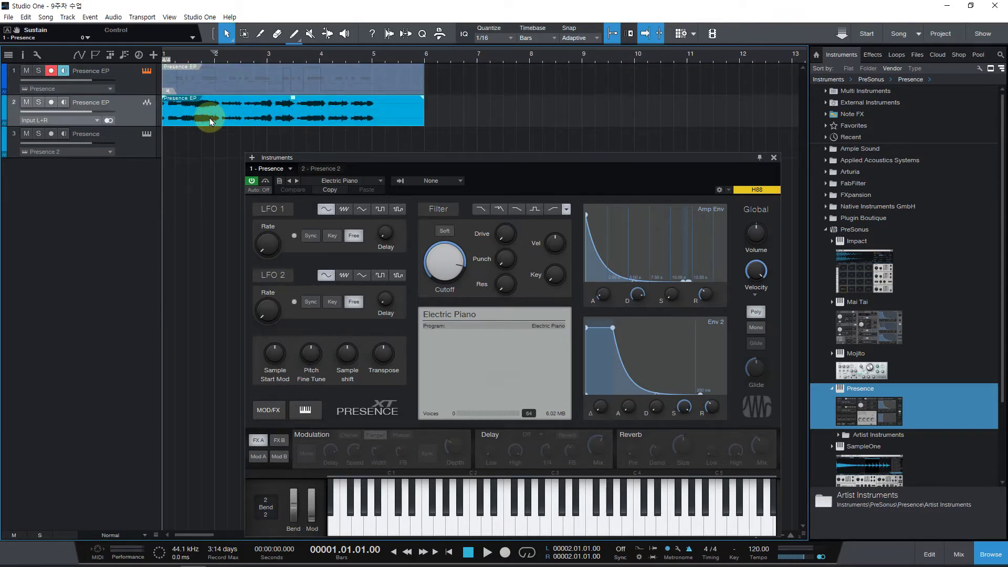
key("shift+e")
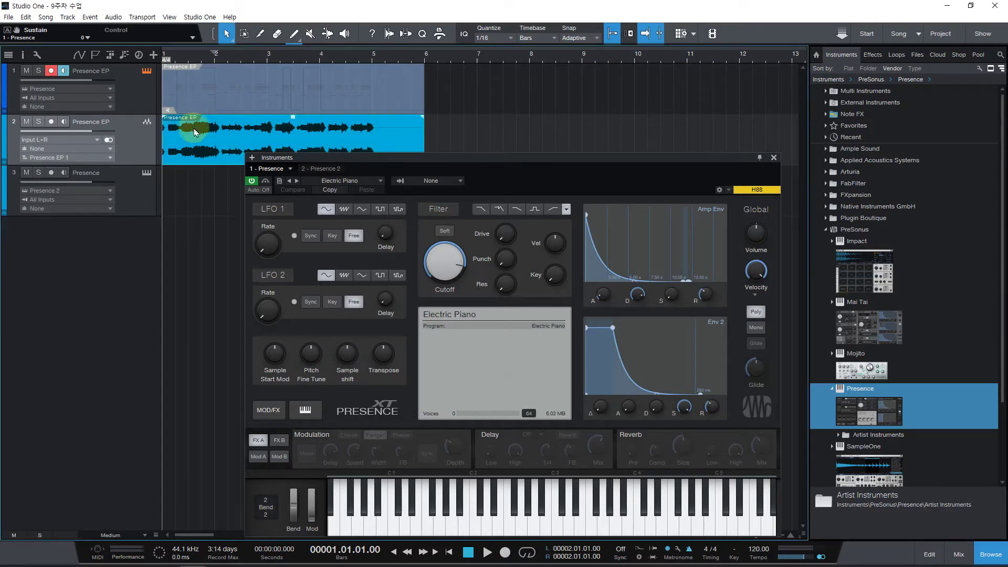
key("ctrl+z")
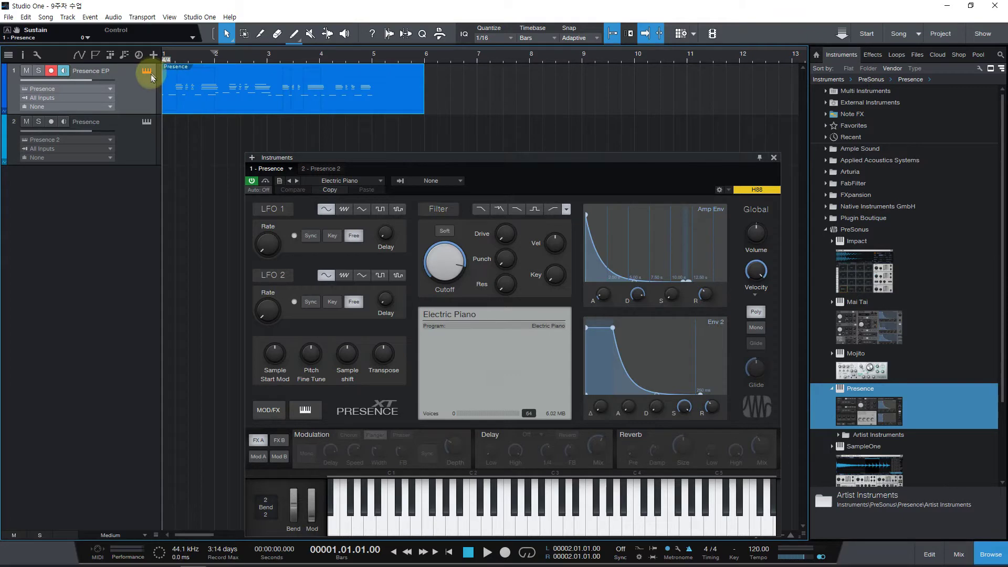
Bounce the first track's recorded part to audio again with Bounce Selection, and undo it
right_click(184, 92)
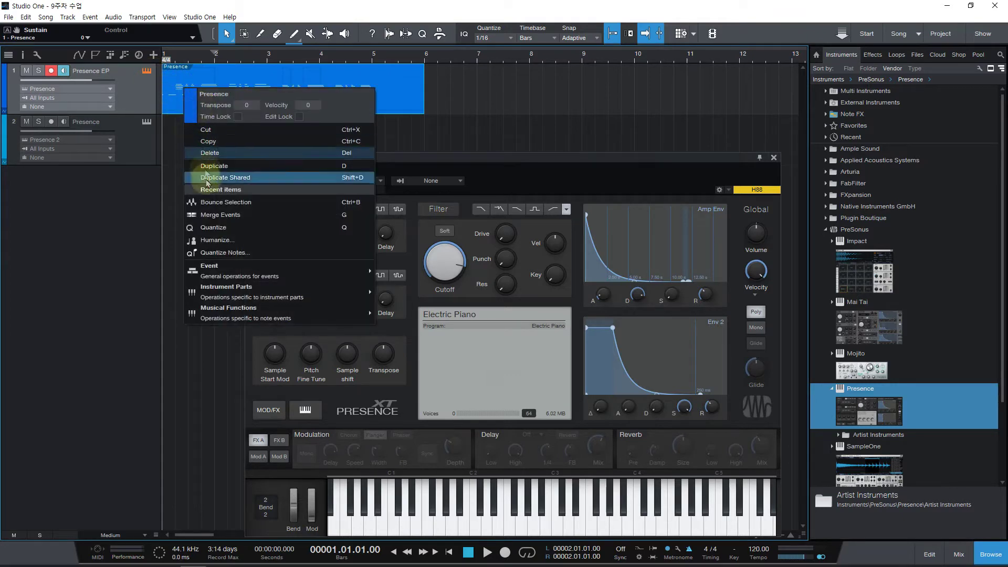
left_click(212, 202)
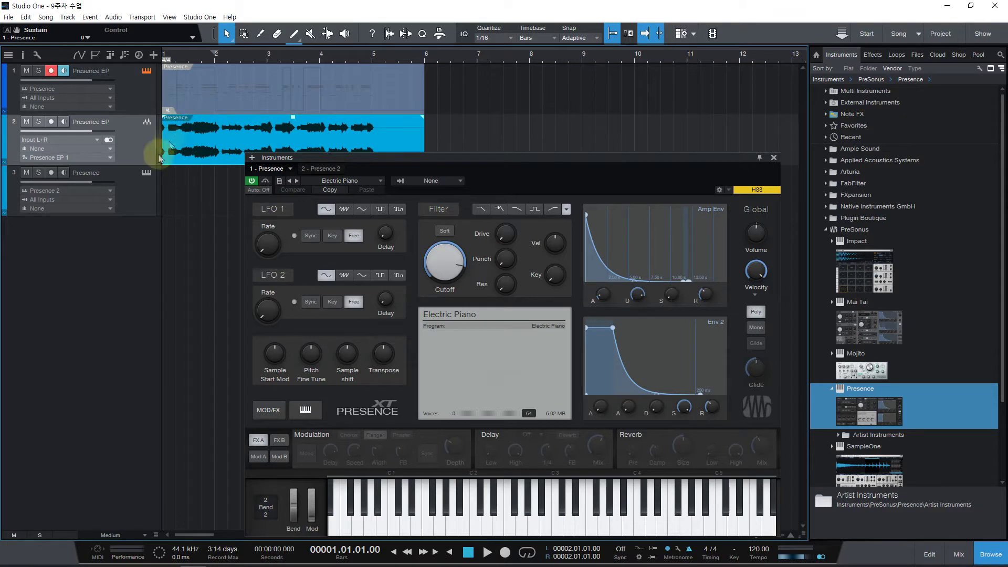
left_click(108, 173)
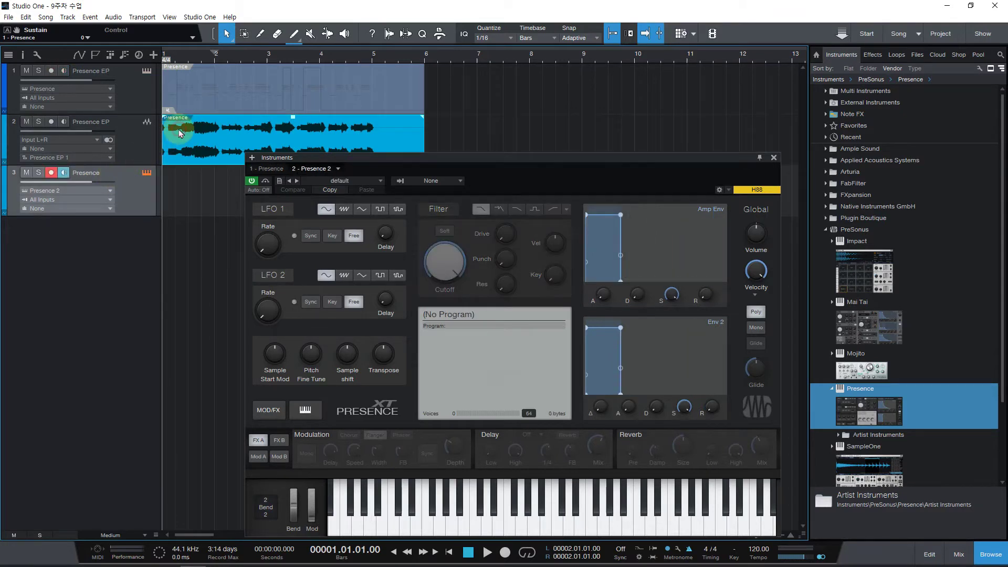
left_click(179, 129)
key("ctrl+z")
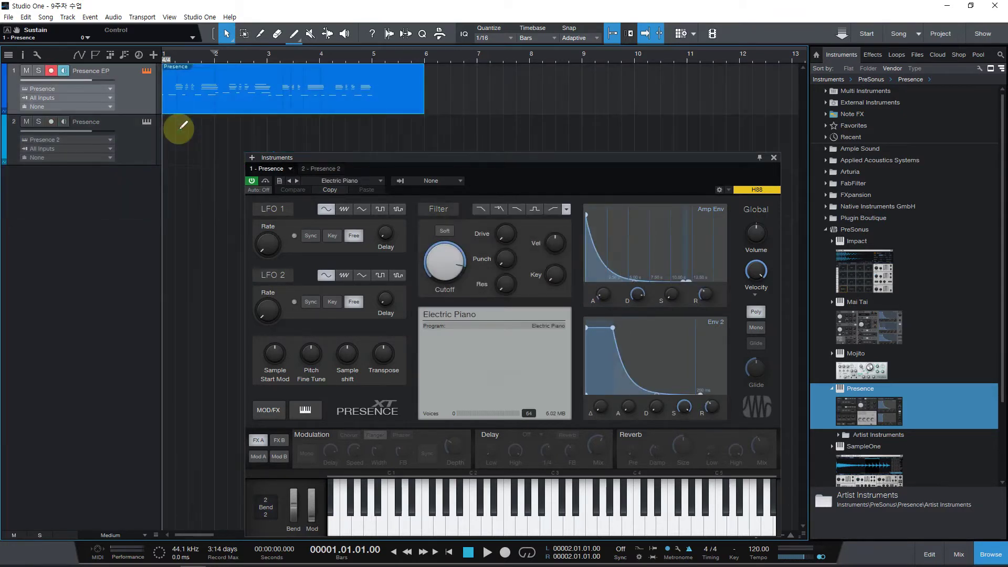
Load the Pop Rhodes keyboard preset into the second Presence instrument, moving its window clear of the tracks
left_click(148, 141)
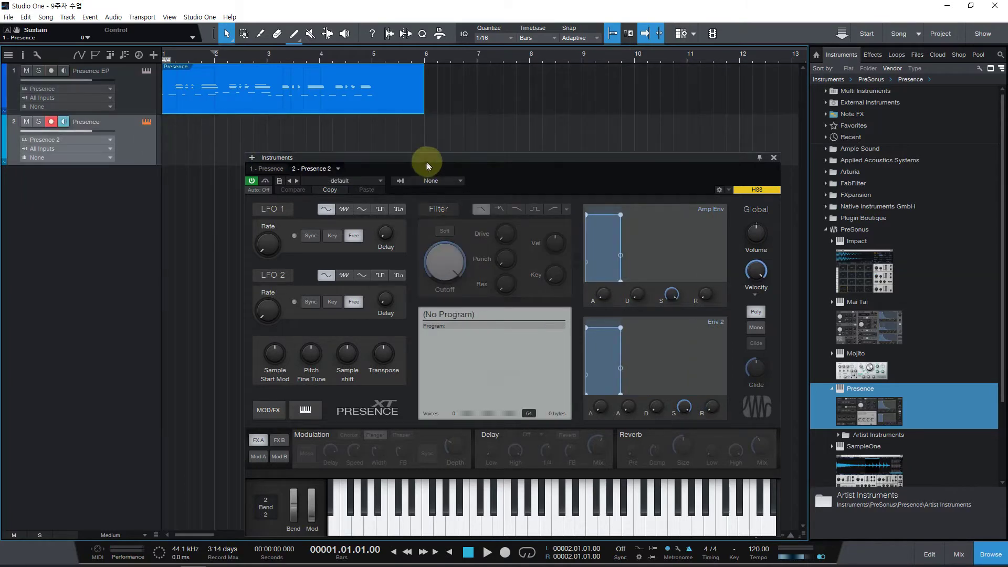
left_click_drag(423, 159, 460, 139)
left_click(404, 161)
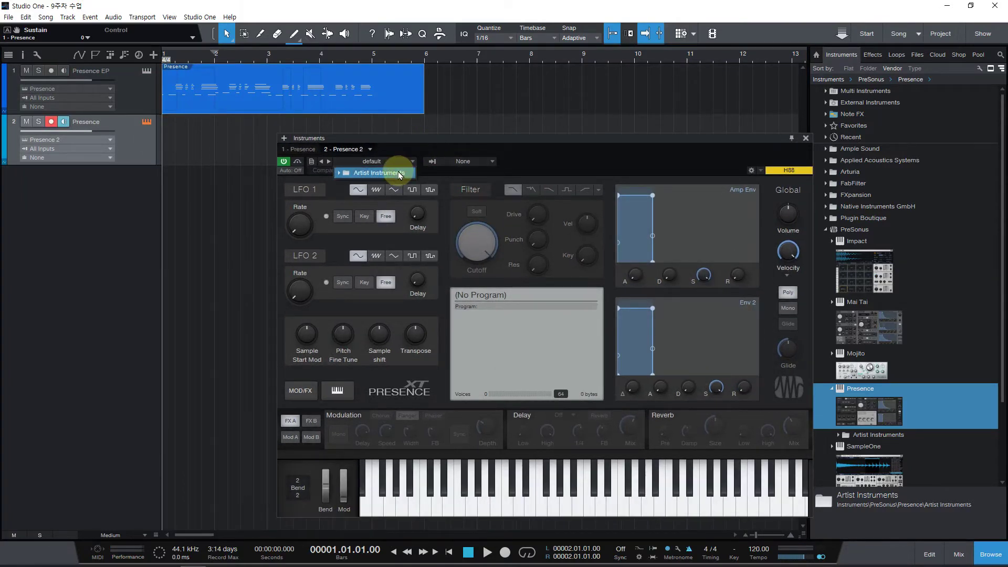
left_click(373, 242)
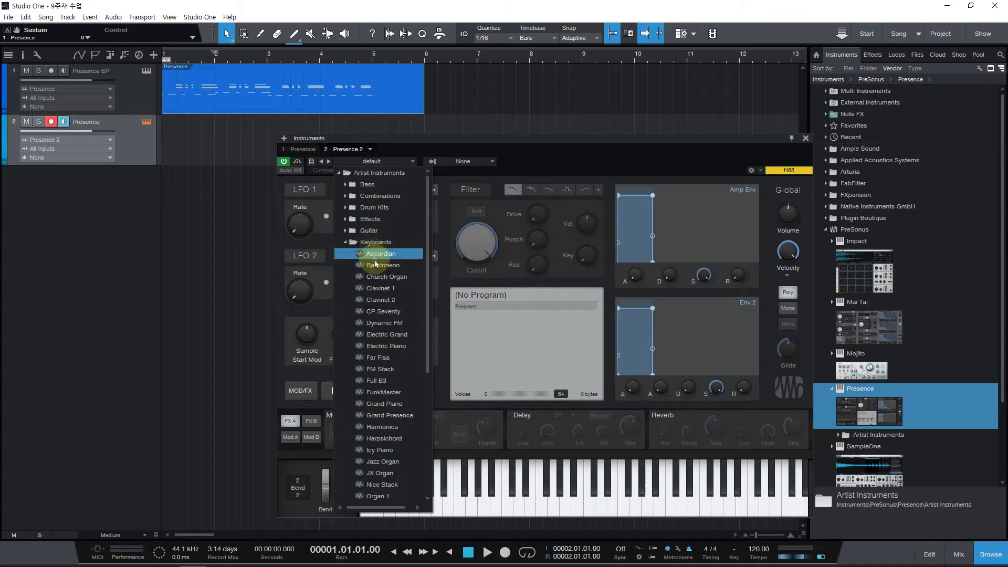
scroll(386, 388, "down", 3)
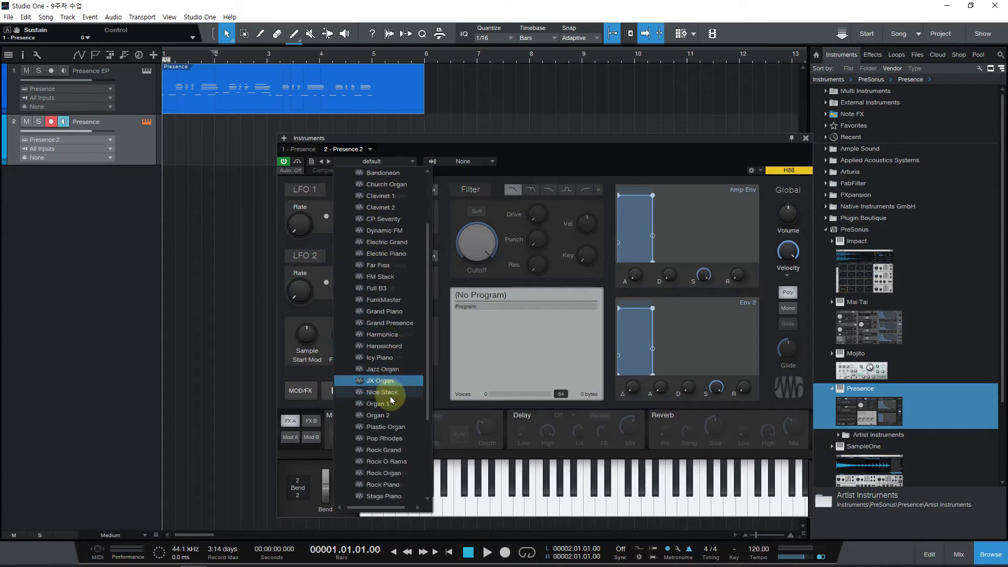
scroll(383, 441, "down", 1)
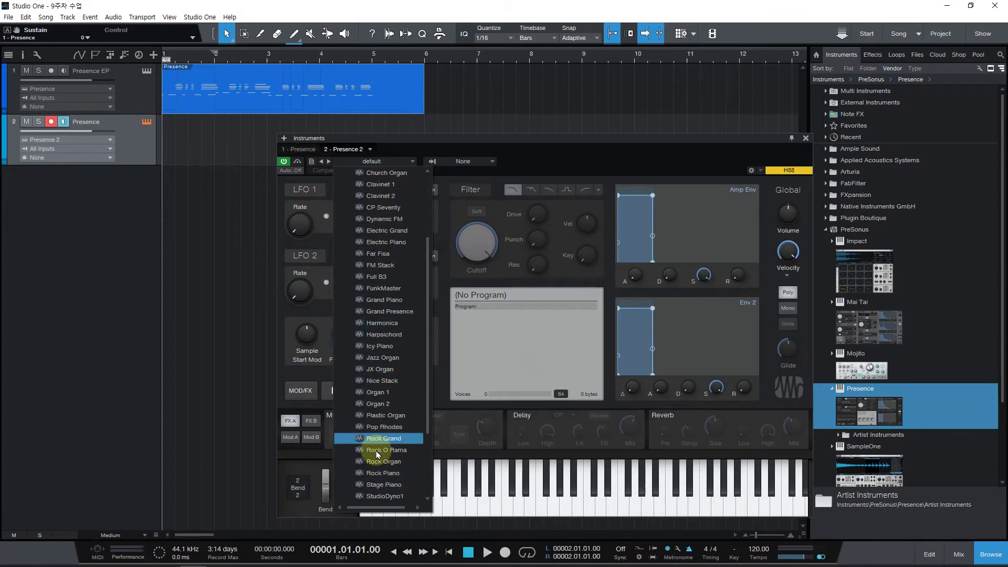
left_click(384, 428)
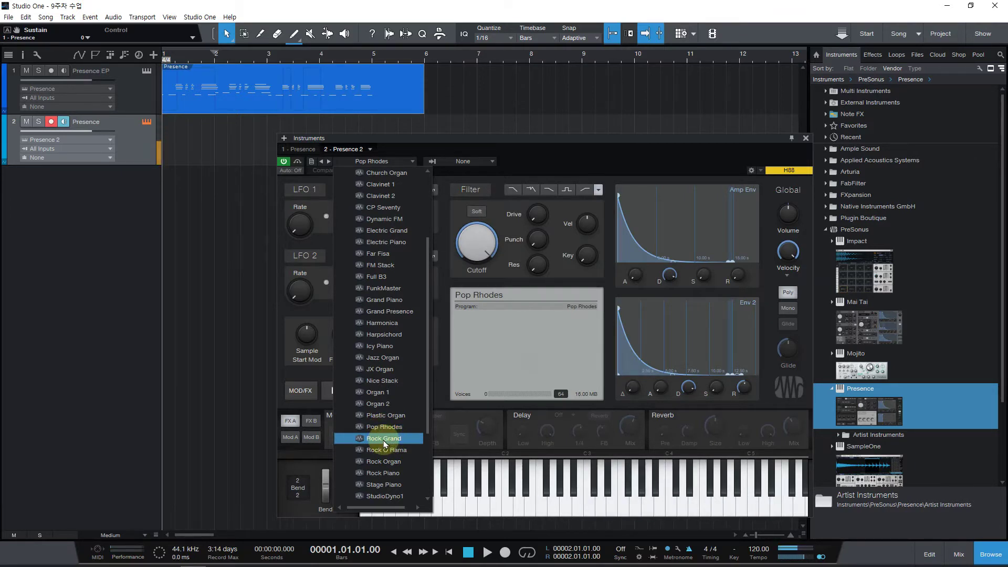
Rename the second track as Presence pop rhodes and close the instrument window
double_click(105, 122)
left_click(107, 123)
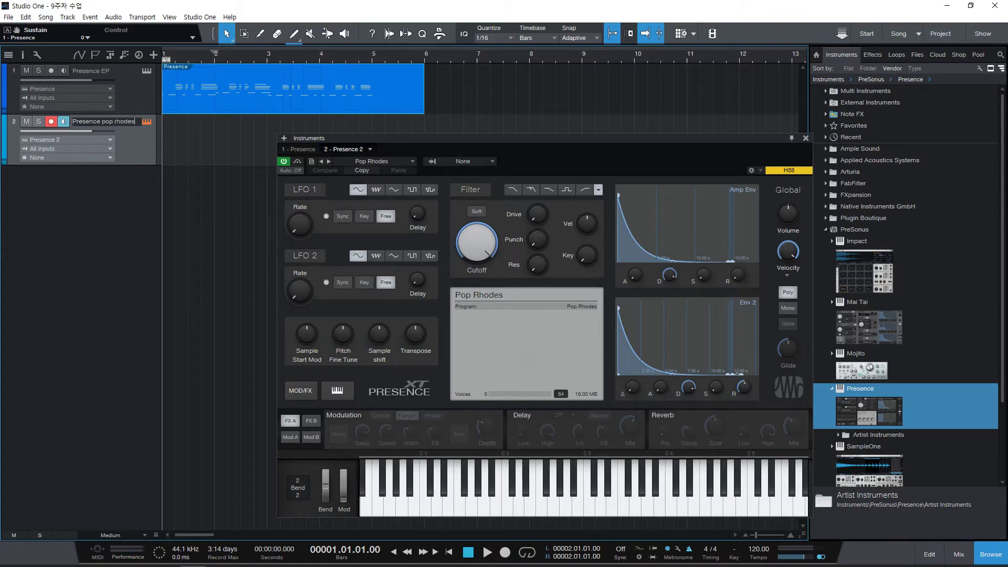
type("pop rhodes")
key("Return")
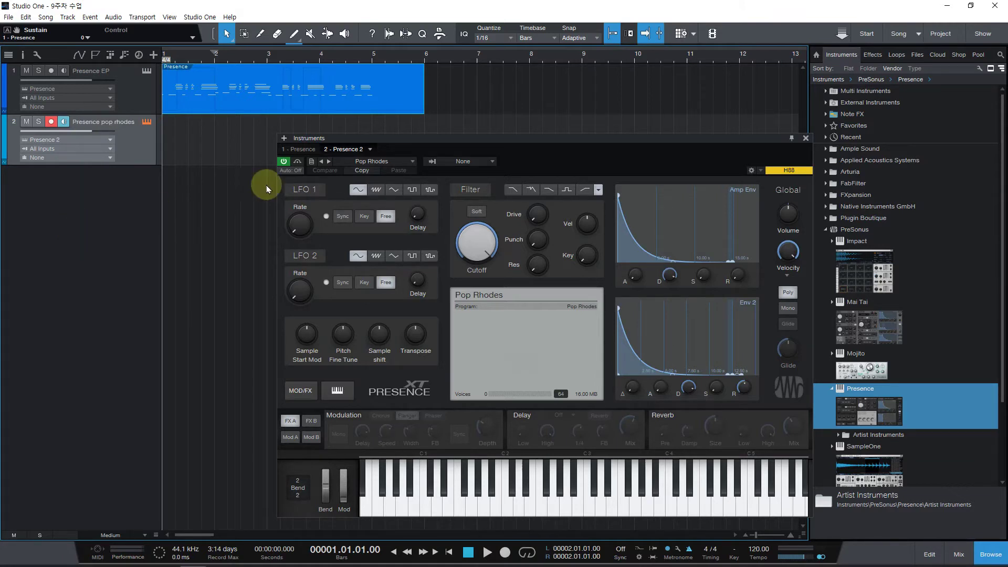
left_click(805, 138)
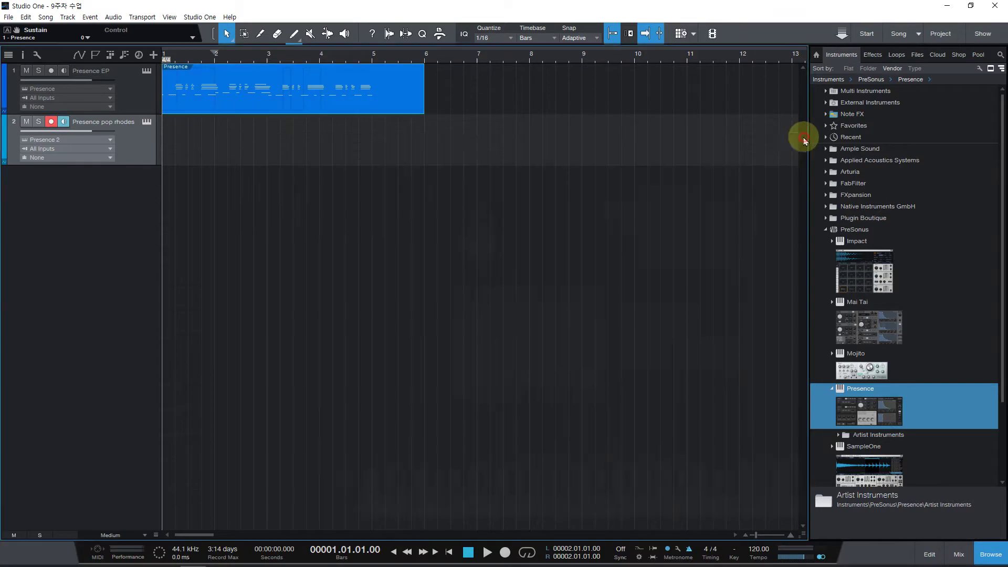
Draw an empty event on the Presence pop rhodes track from bar 1 to bar 6, matching the recorded event above
left_click(301, 147)
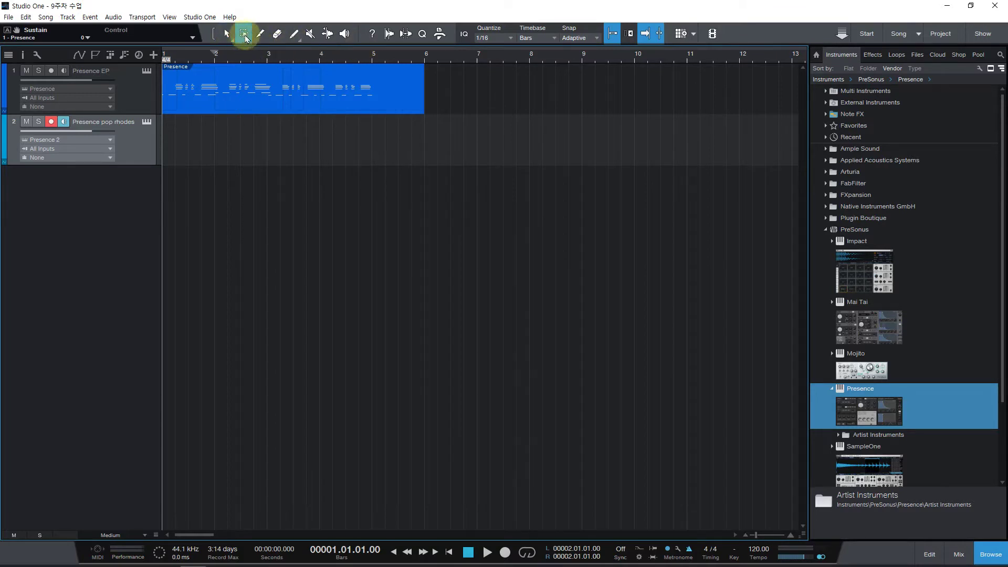
left_click(277, 35)
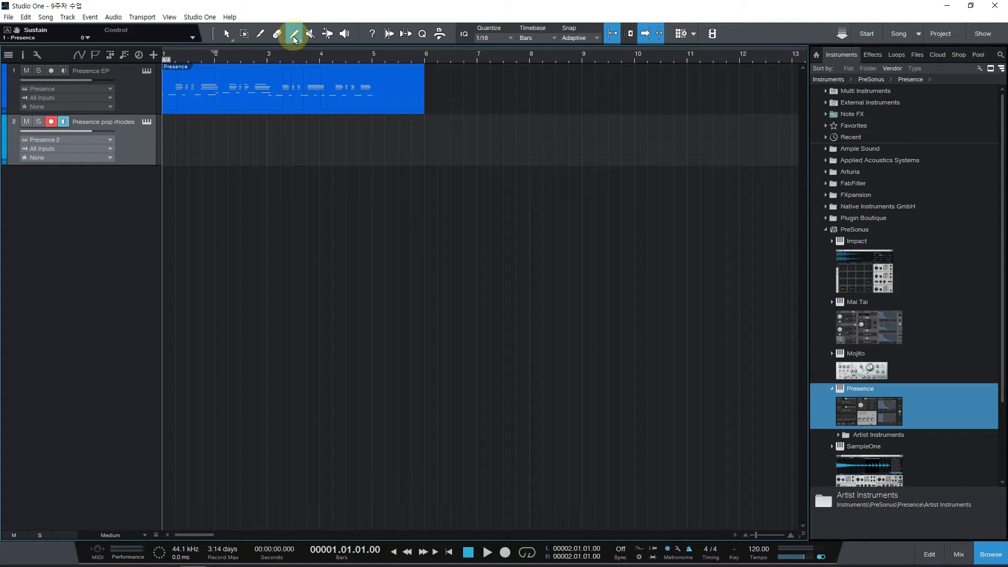
key("2")
key("3")
key("4")
key("5")
left_click_drag(169, 122, 428, 122)
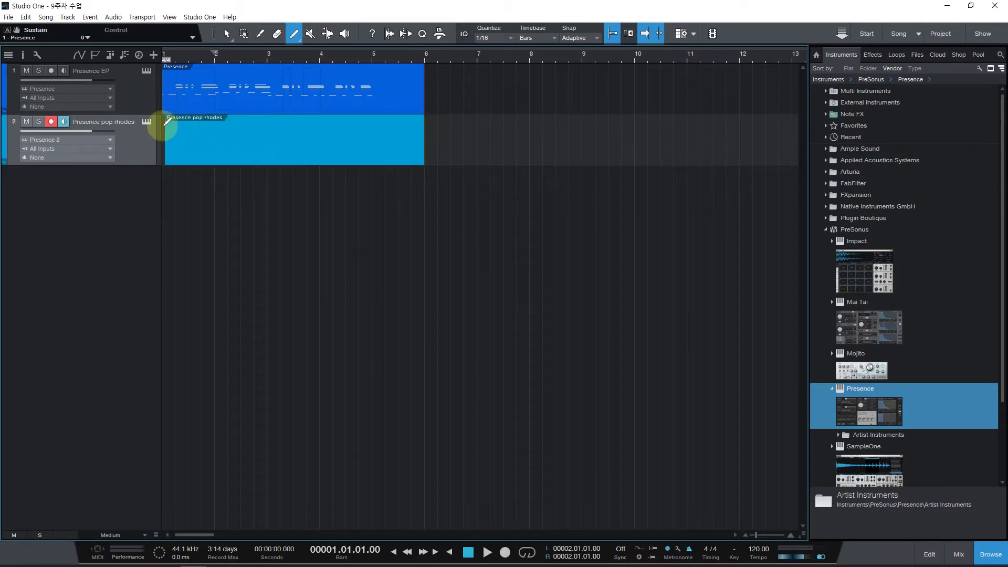
key("1")
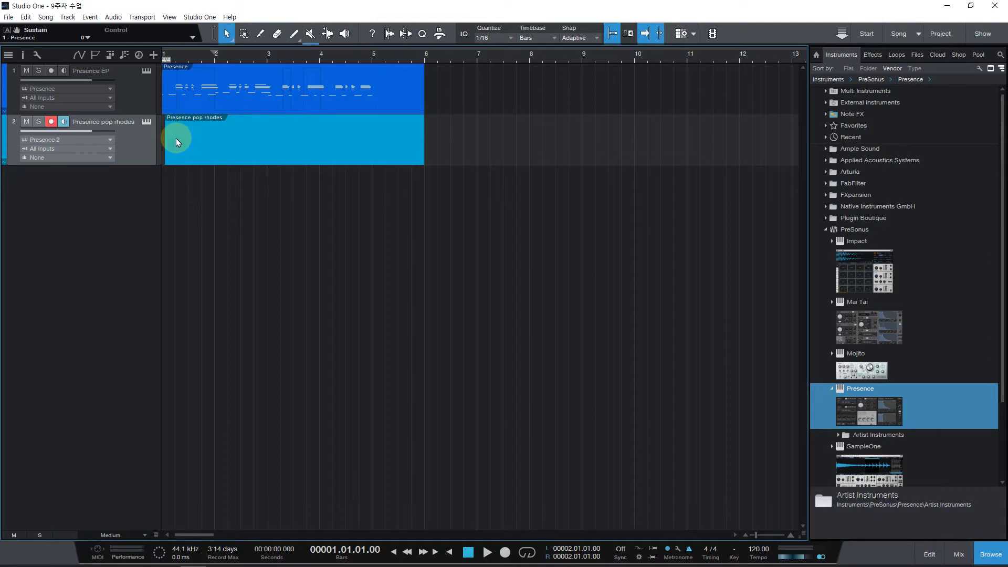
mouse_move(165, 131)
left_mouse_down()
mouse_move(142, 128)
mouse_move(157, 136)
left_mouse_up()
Open the empty Presence pop rhodes event for note editing, look through its Drum and Score views, and return to Piano View
double_click(322, 145)
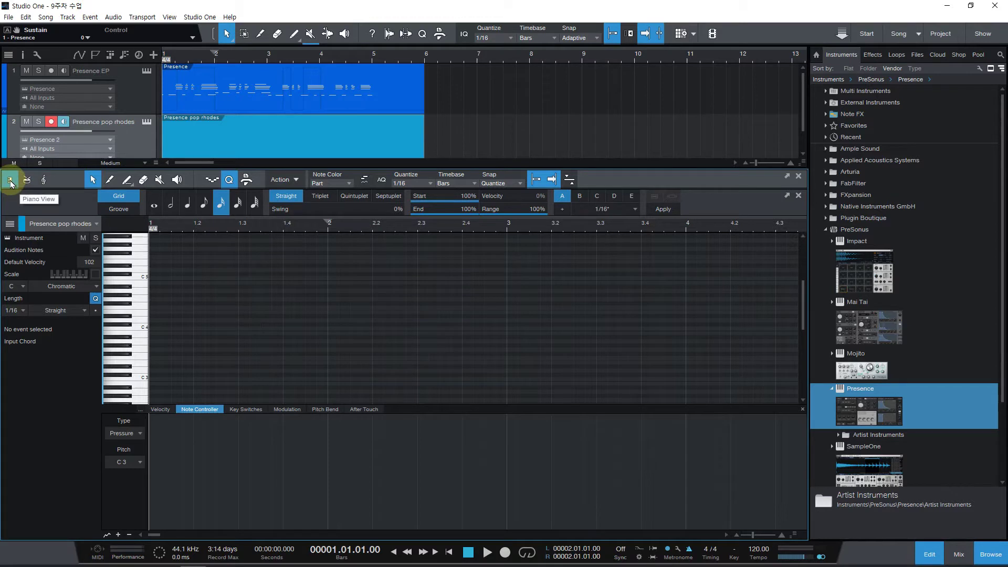
left_click(25, 180)
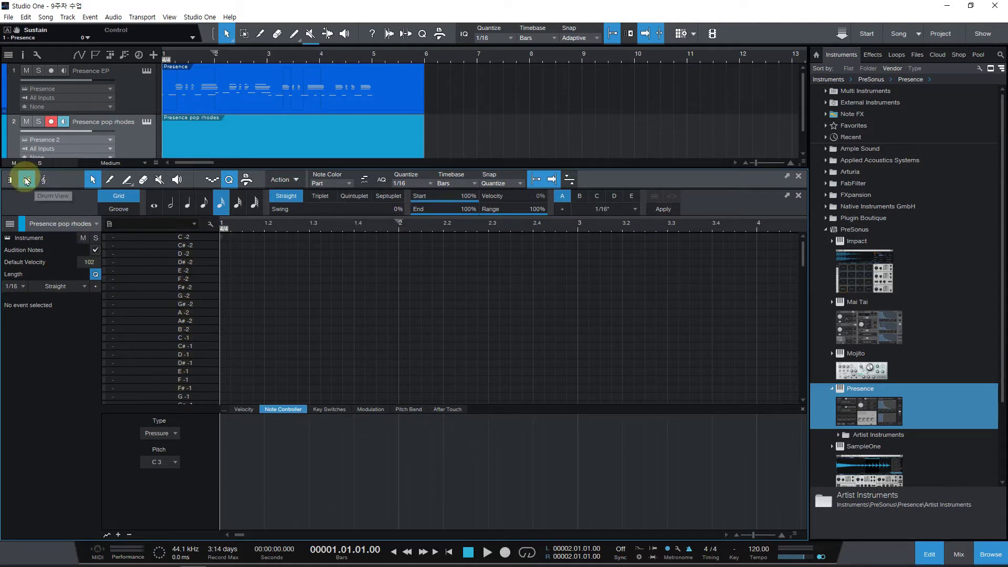
left_click(47, 180)
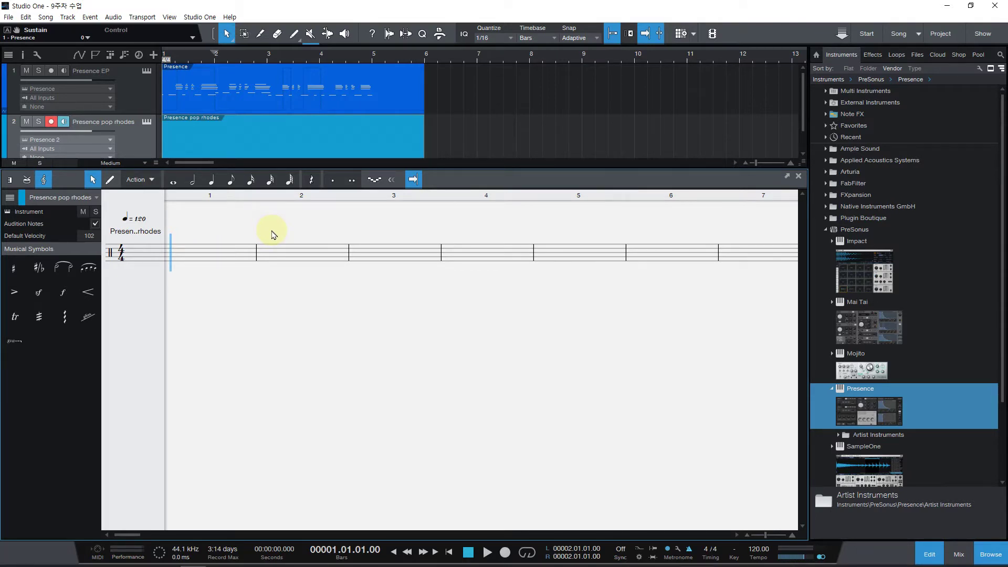
left_click(234, 259)
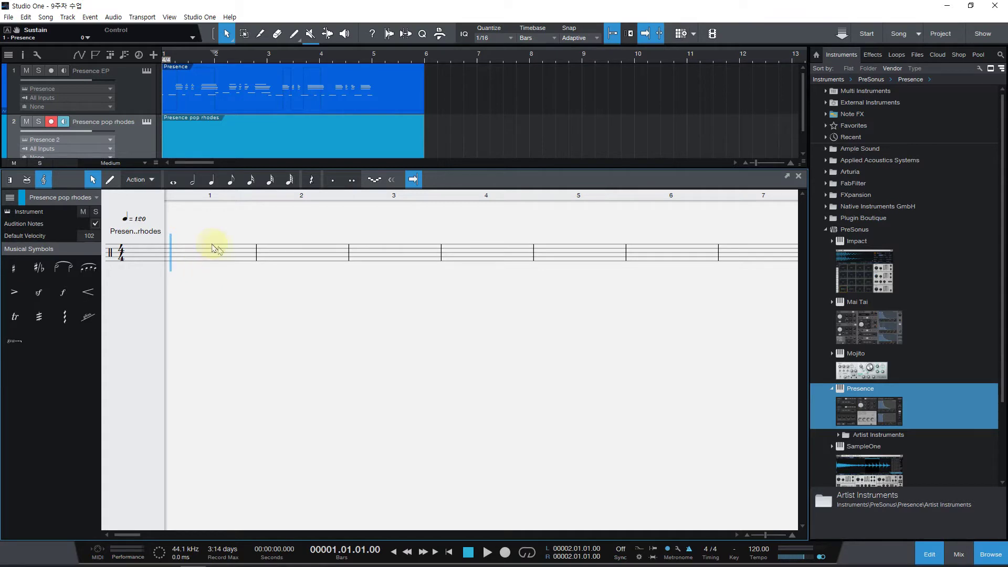
left_click(10, 179)
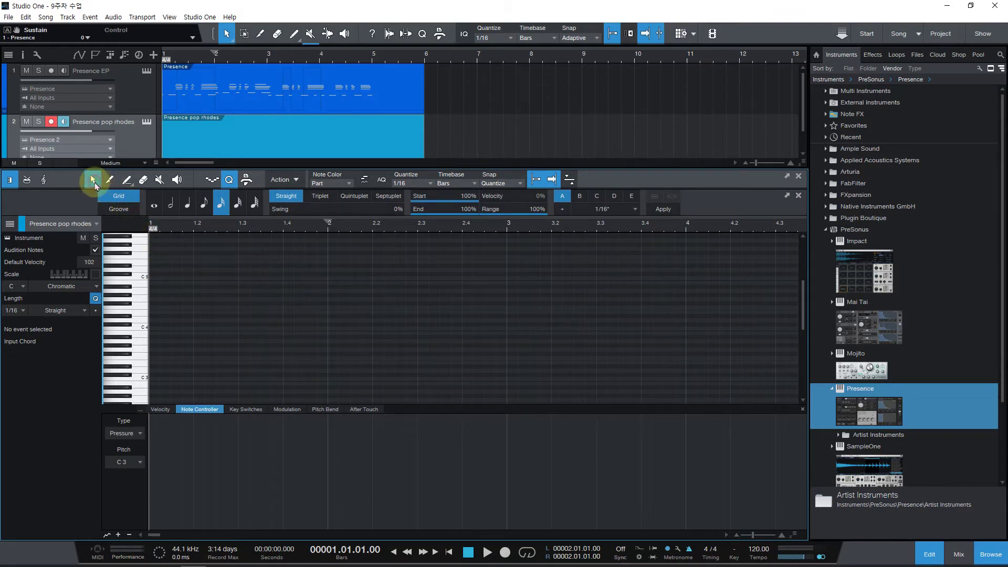
Enter sixteenth notes C5, E5, G5, E5 and C5 from beat 1.2 to 1.4 in the pop rhodes event and play them back
double_click(176, 278)
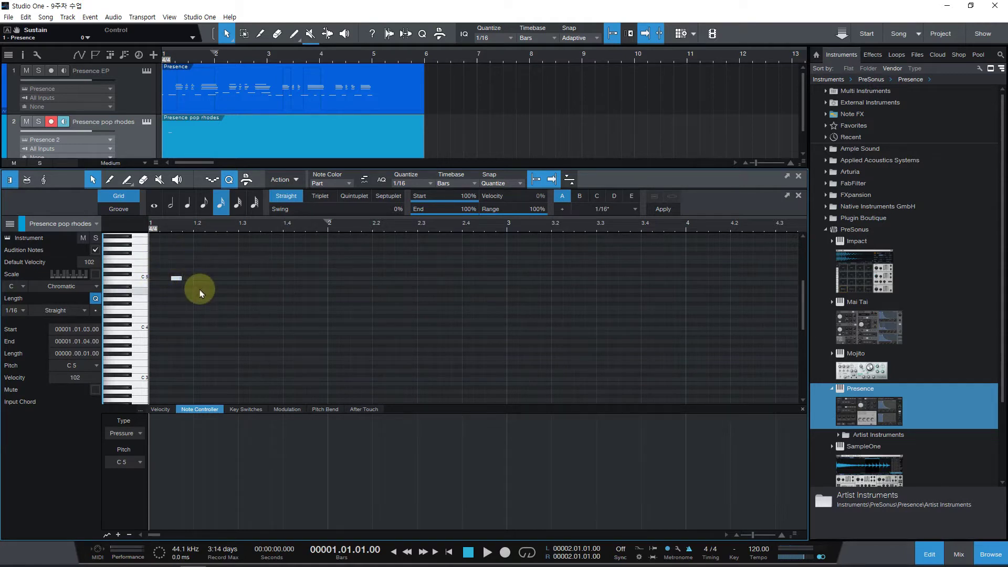
double_click(198, 279)
left_click_drag(198, 282, 199, 280)
double_click(220, 261)
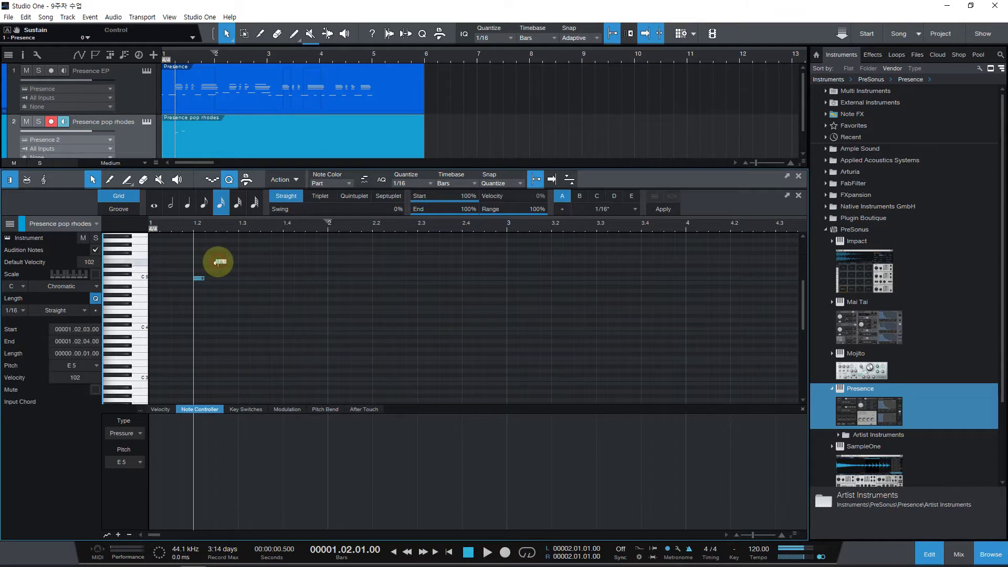
double_click(242, 249)
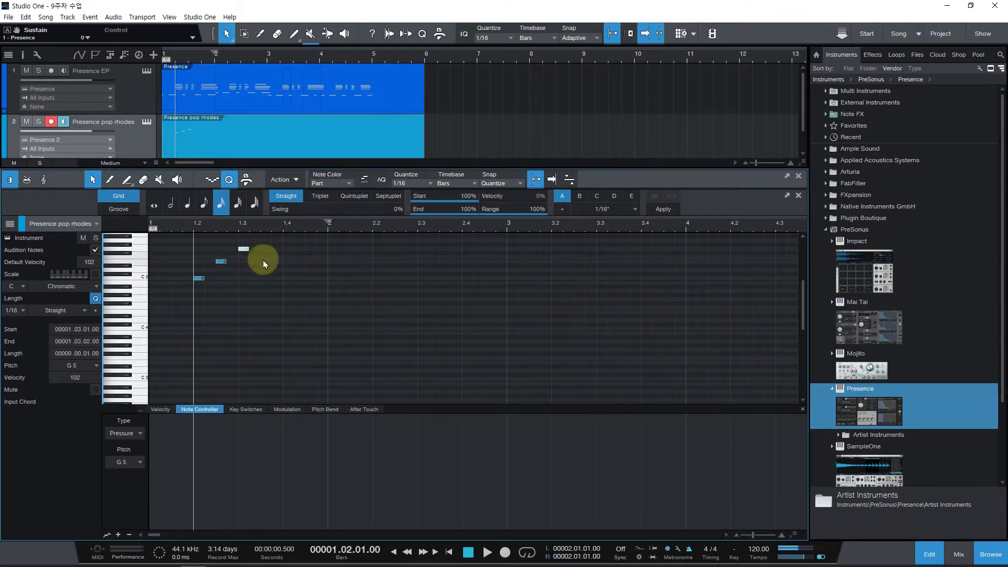
double_click(264, 261)
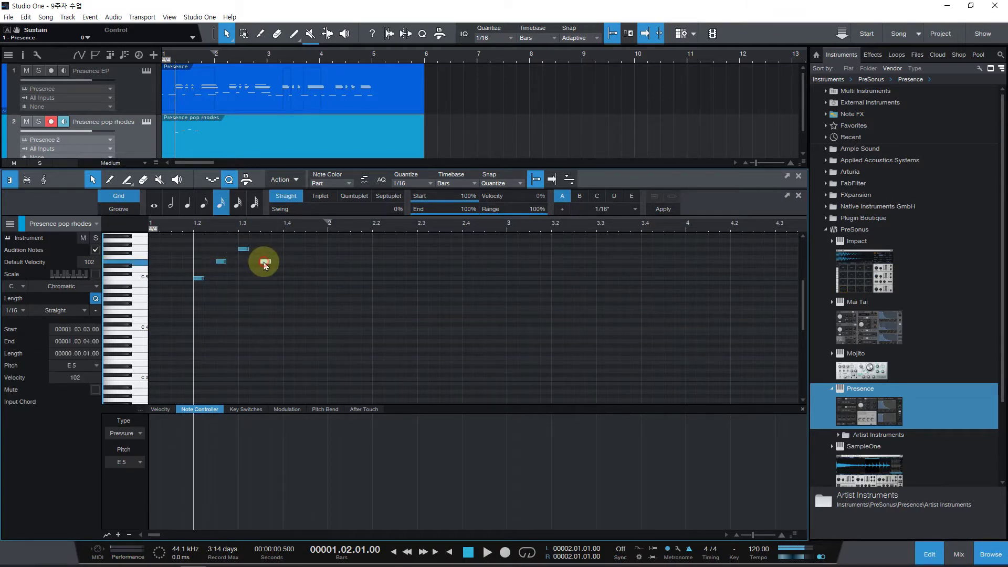
double_click(286, 280)
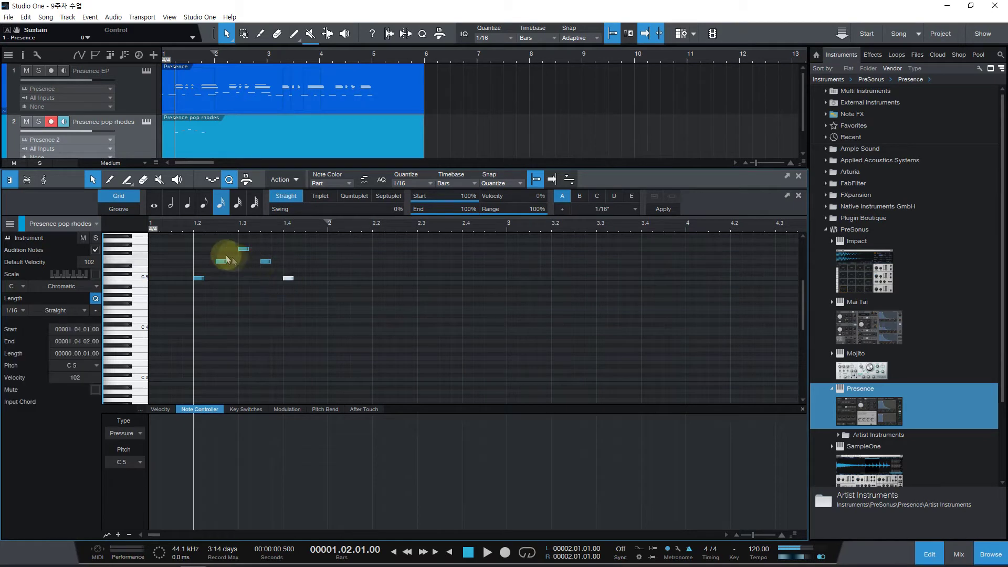
key("space")
key("space")
Mute the Presence EP track and delete all the notes in the Presence pop rhodes event
left_click(26, 70)
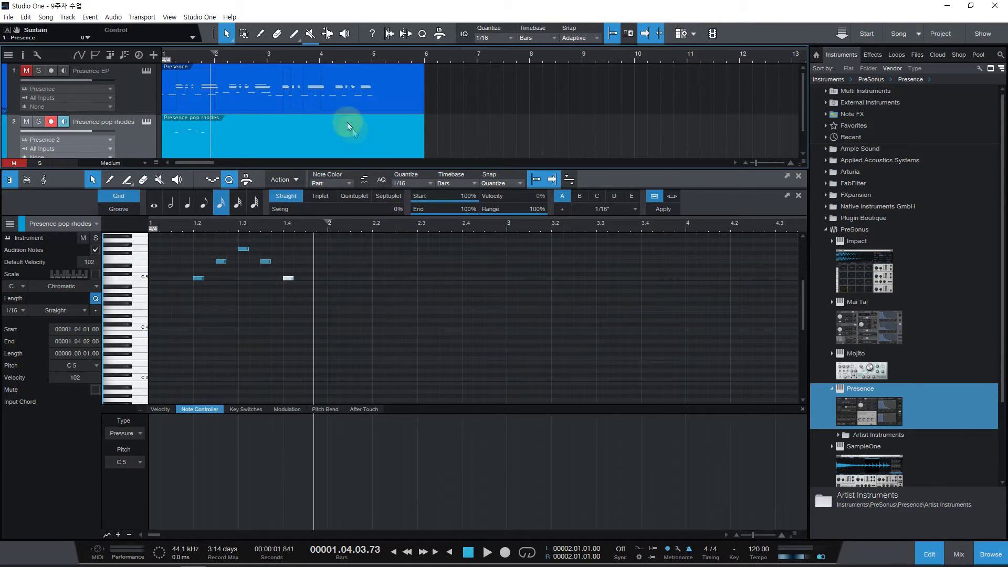
left_click(311, 106)
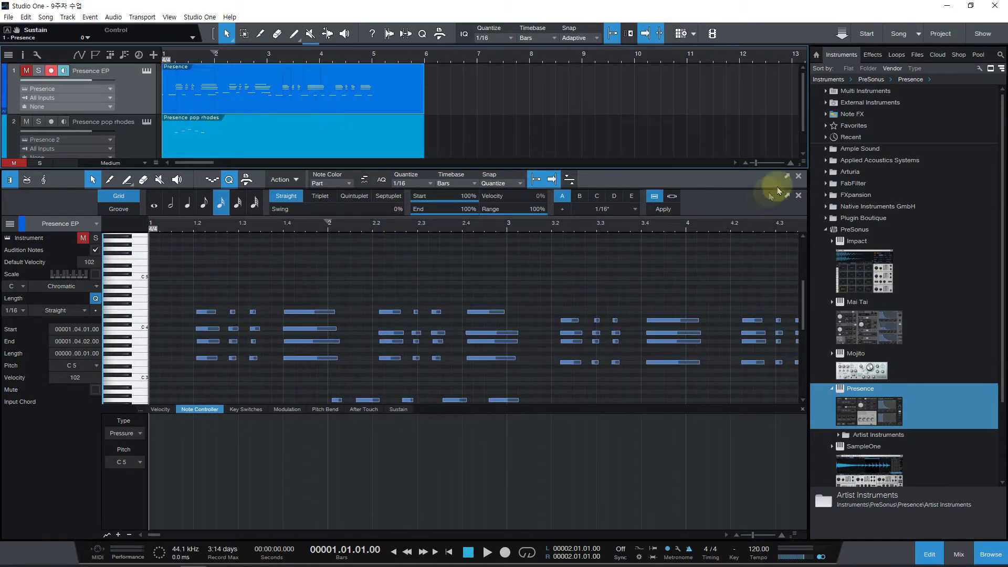
left_click(367, 147)
left_click_drag(484, 344, 164, 232)
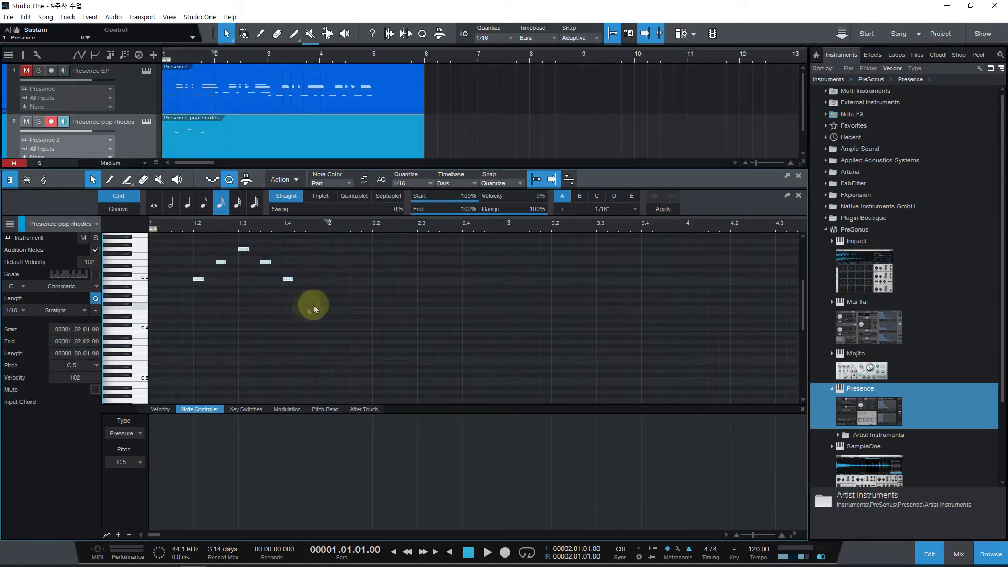
key("Delete")
Check the Presence EP notes for reference and enter two sixteenth D3 notes at 1.1.1 and 1.1.3 in the pop rhodes event
left_click(263, 90)
scroll(247, 382, "down", 3)
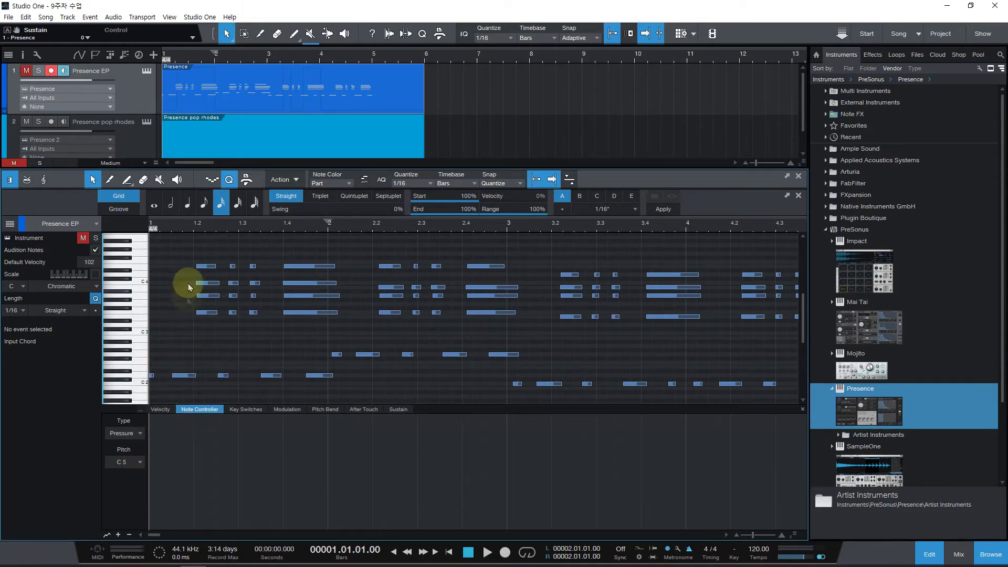
left_click(241, 147)
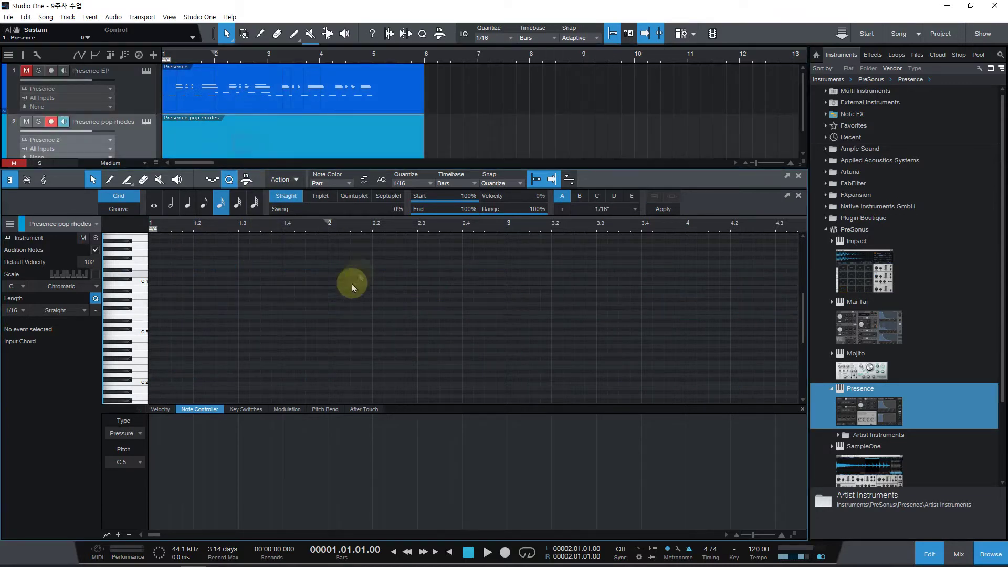
left_click(153, 325)
left_click(173, 325)
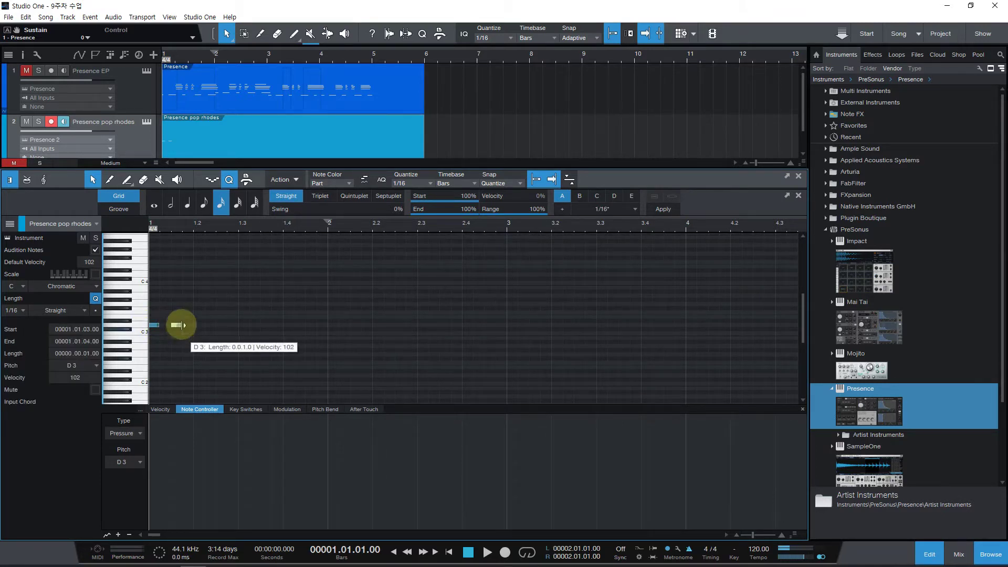
Add a chord of F3, A3, C4 and E4 at beat 1.2 with the Paint tool and play the part back
left_click(128, 180)
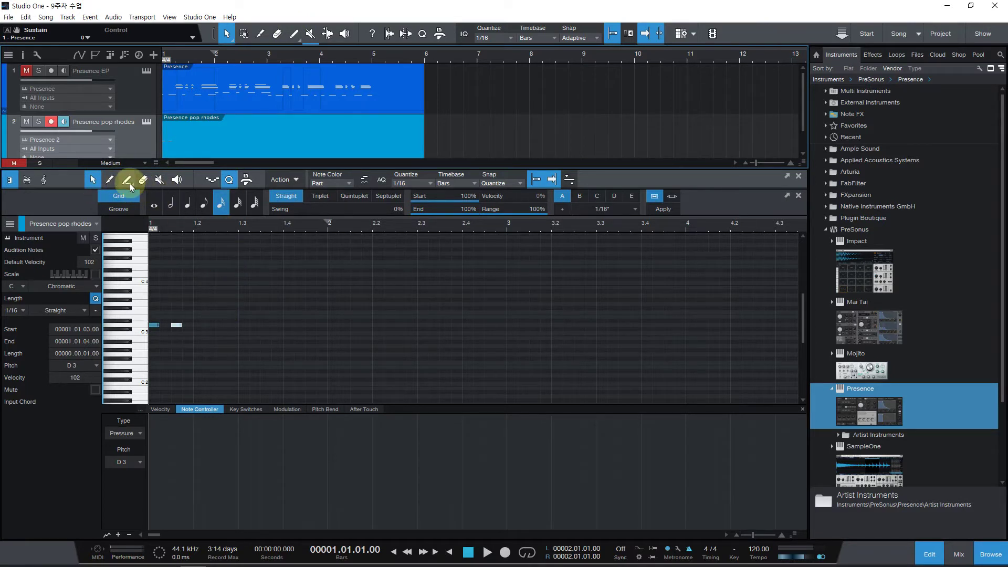
left_click(127, 181)
left_click(196, 317)
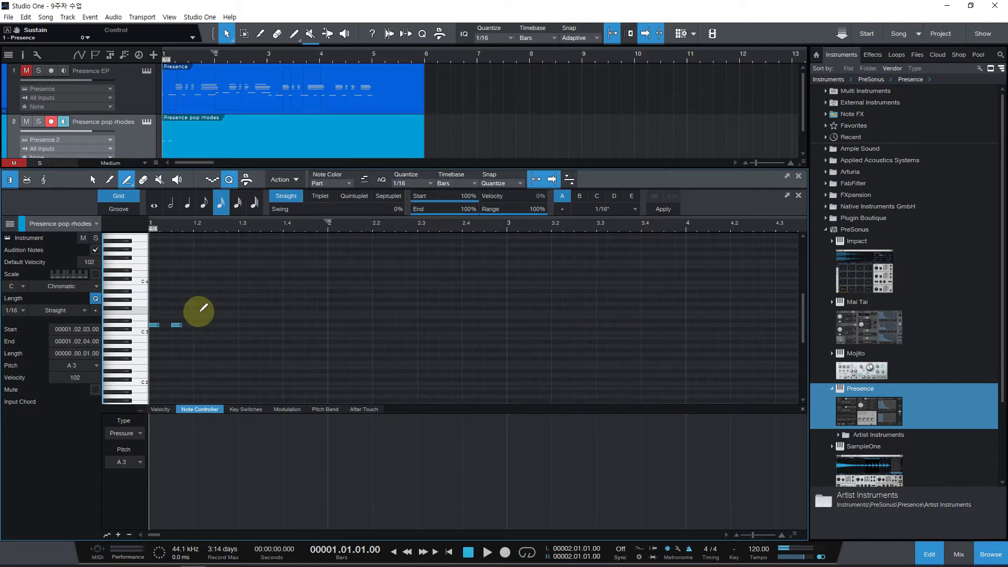
left_click(196, 312)
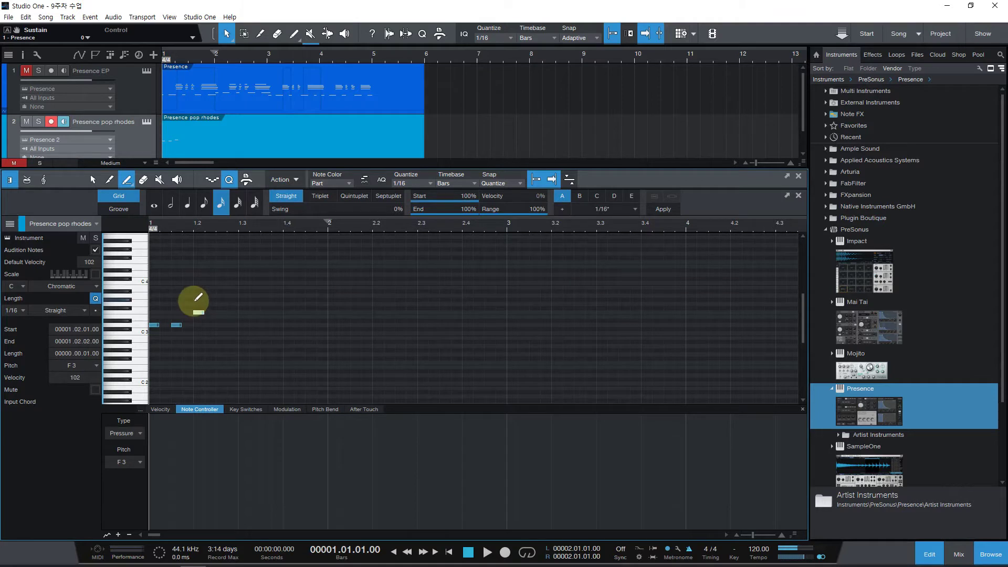
left_click(198, 296)
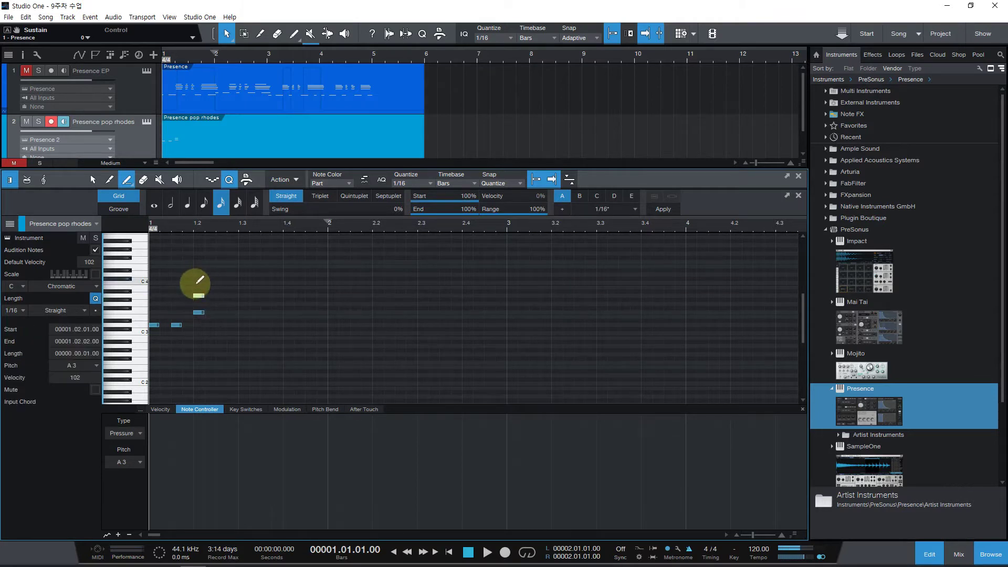
left_click(198, 283)
left_click(198, 266)
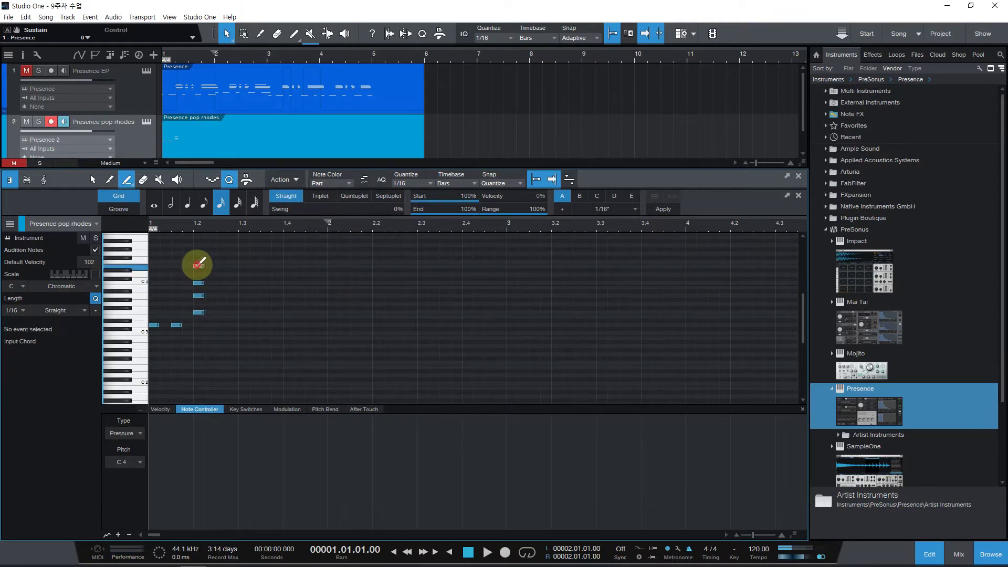
left_click(454, 559)
key("space")
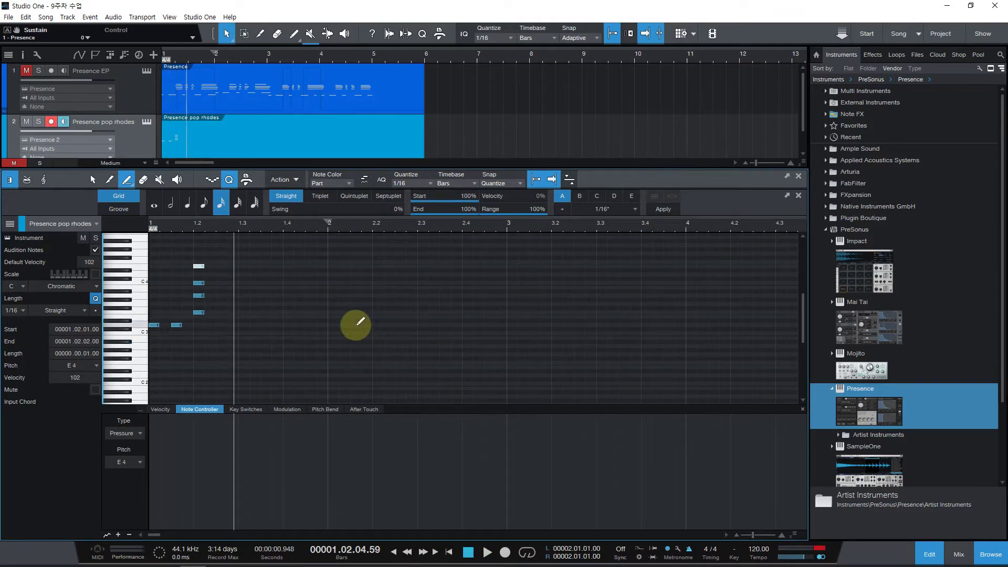
Paint a sixteenth D3 note at 1.2.3 and an F3 note at 1.3.1 in the pop rhodes event
key("1")
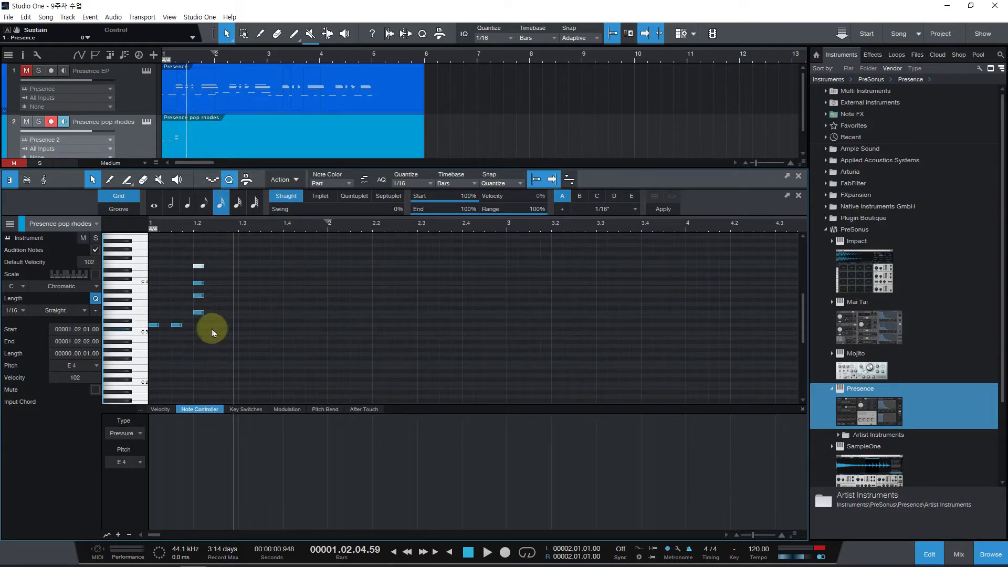
left_click(126, 179)
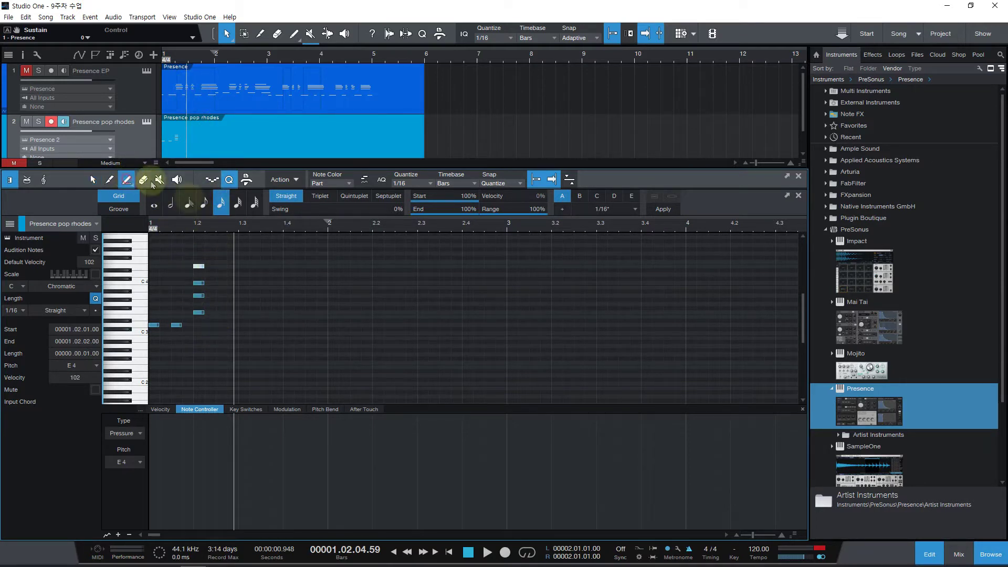
left_click(220, 325)
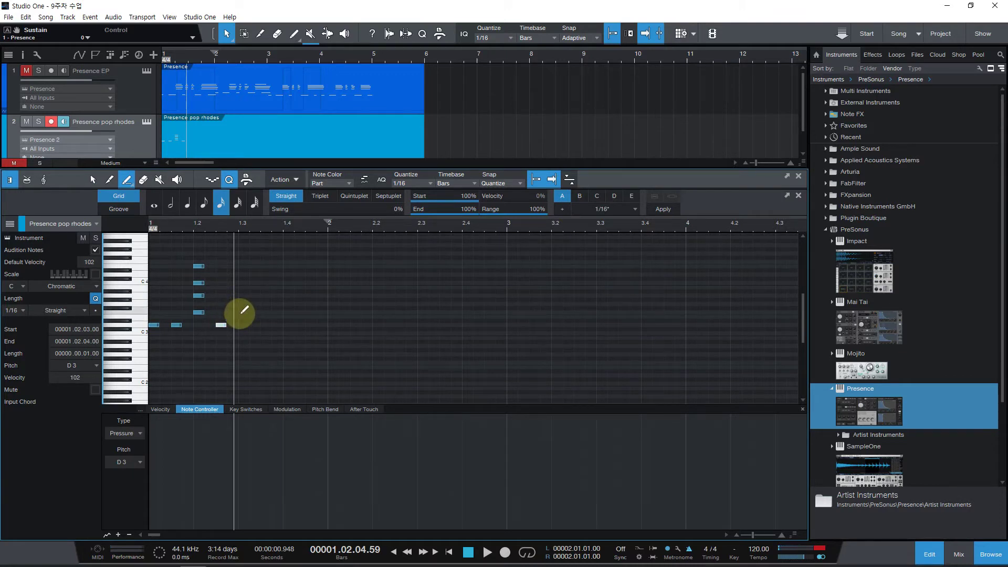
left_click(243, 313)
key("1")
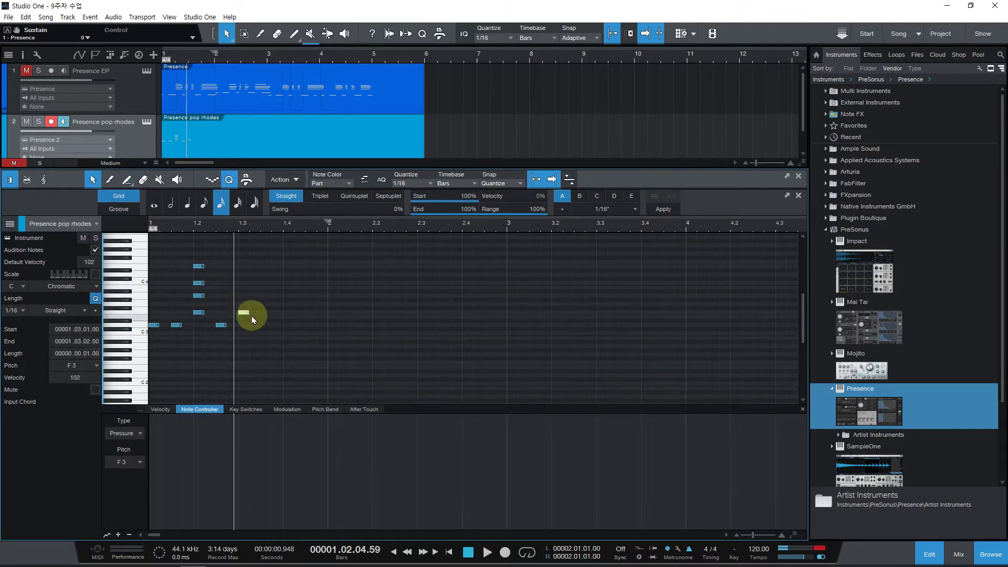
Check the Presence EP notes for reference, copy the beat 1.2 chord in the pop rhodes event to 1.2.4 and 1.3.2, and play it
left_click(202, 95)
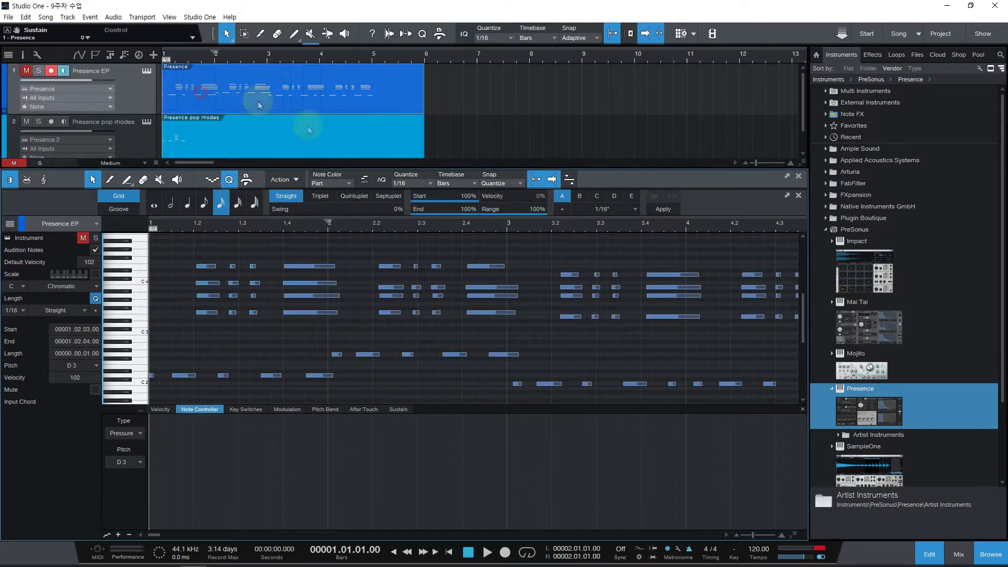
left_click(229, 265)
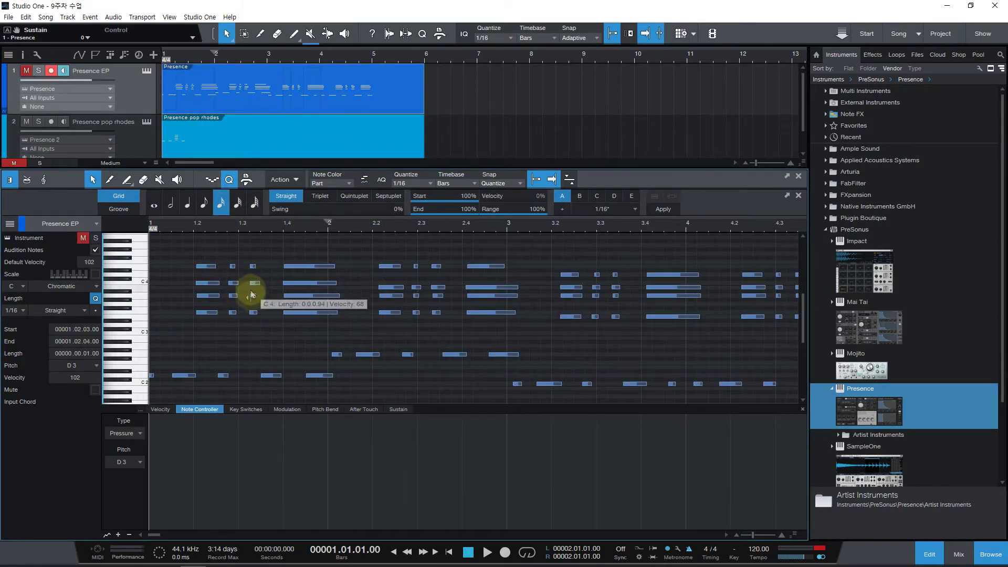
left_click(228, 140)
left_click_drag(172, 244, 215, 317)
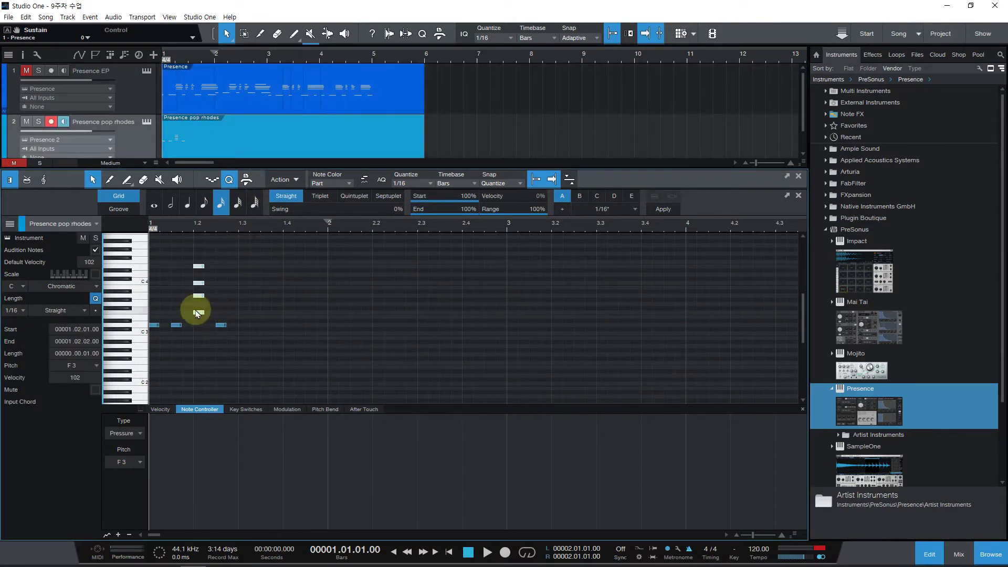
left_click_drag(201, 317, 259, 312)
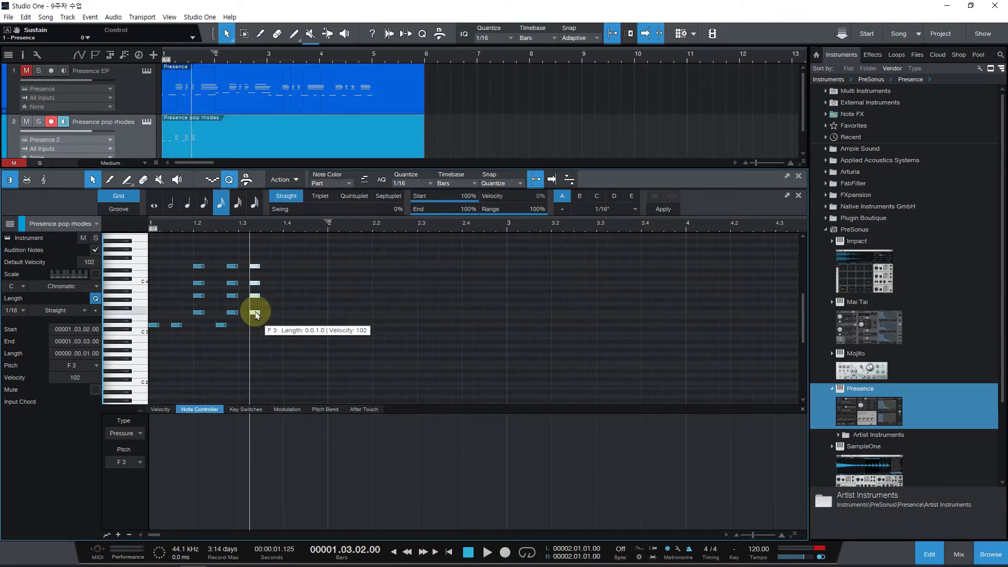
left_click_drag(255, 313, 279, 314)
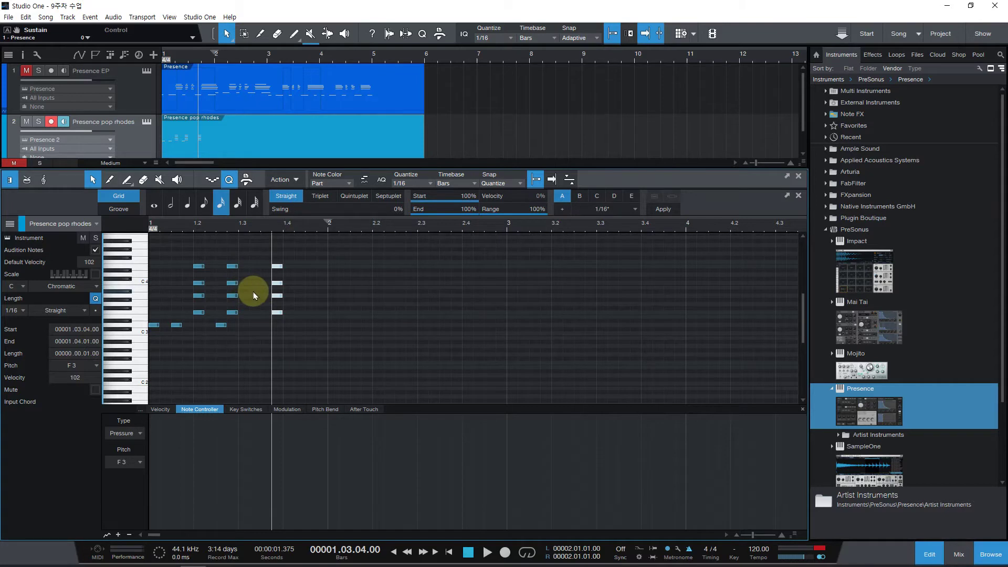
key("ctrl+z")
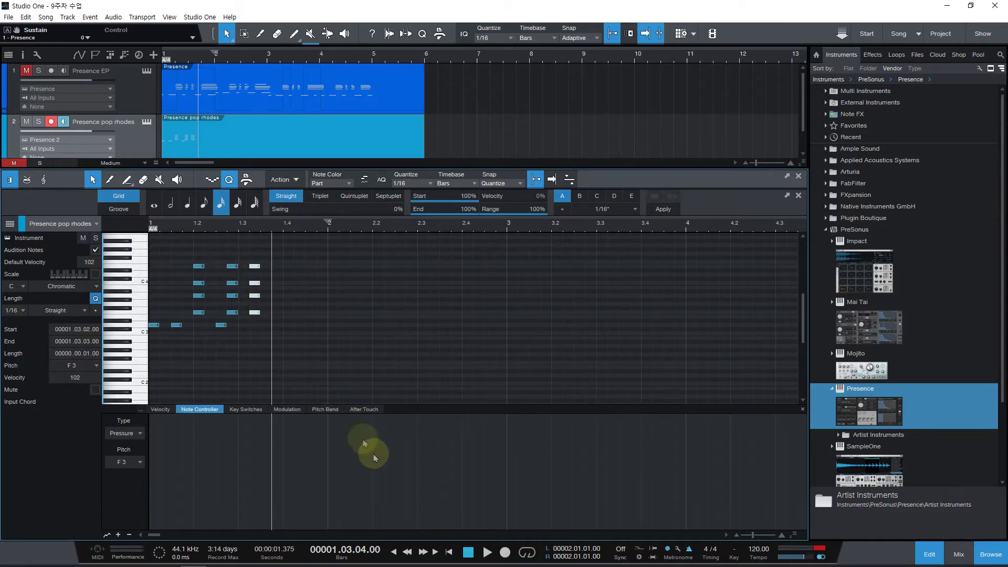
left_click(448, 552)
key("space")
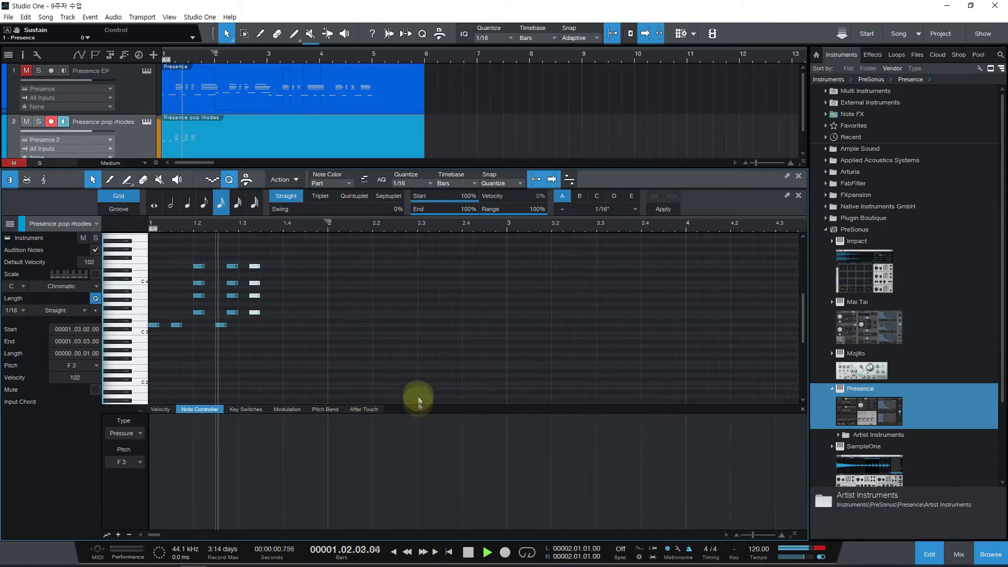
key("space")
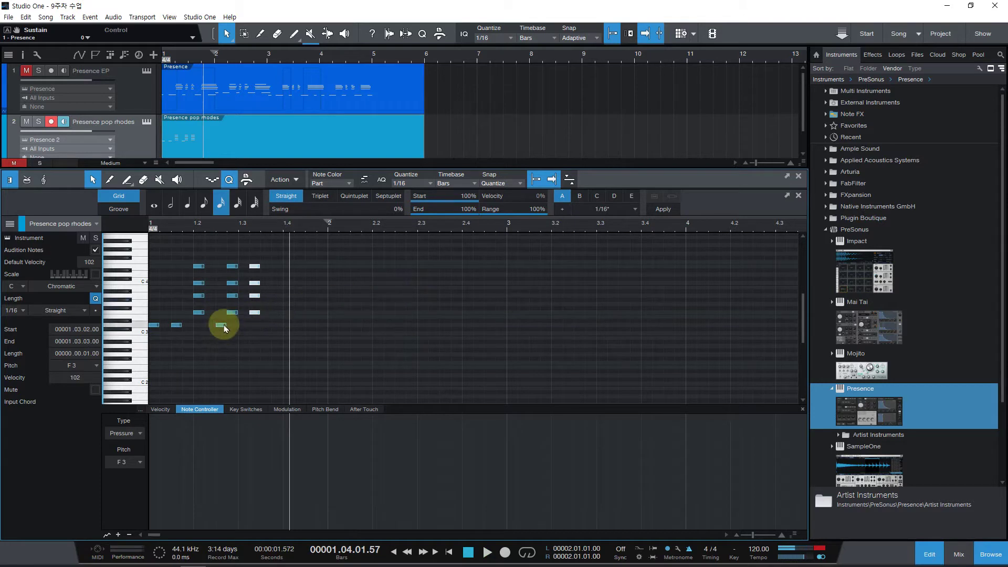
Copy the D3 note to 1.3.3 and 1.4.3 and the chord to 1.4.1, playing the part back along the way
left_click_drag(225, 328, 268, 328)
left_click(448, 552)
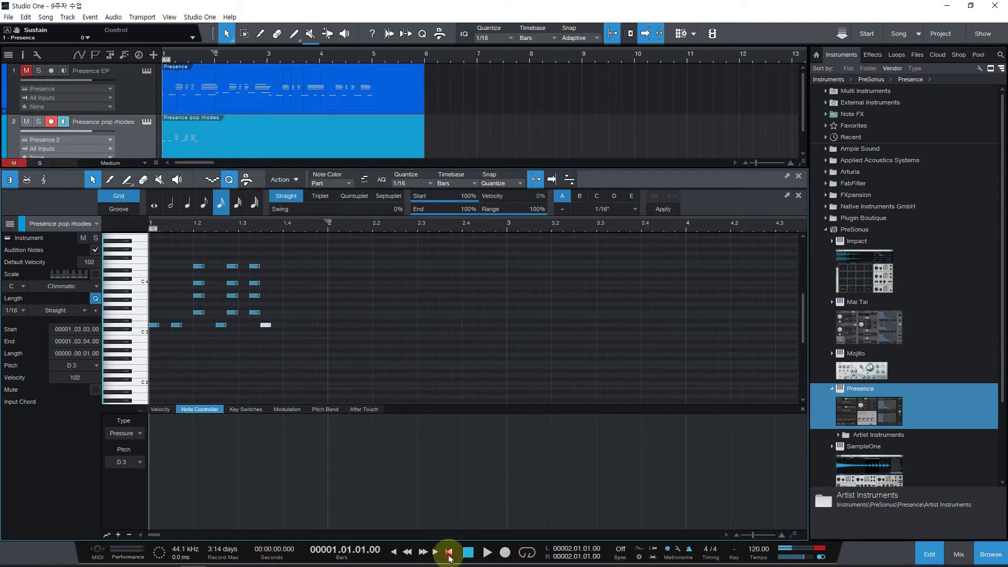
key("space")
key("space")
left_click_drag(263, 316, 310, 326)
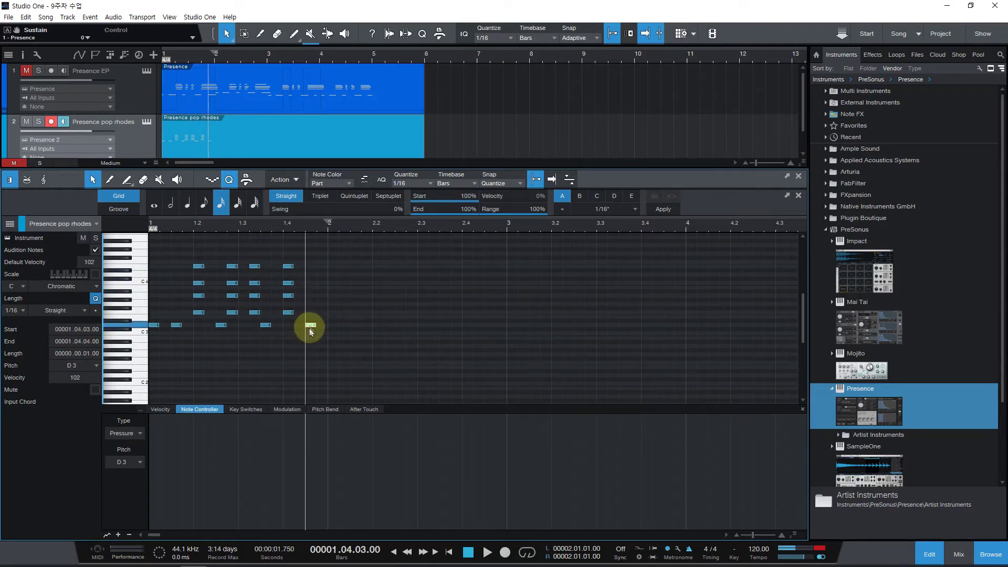
Load the Electric Piano preset from Keyboards in the pop rhodes track's Presence 2 instrument
left_click(146, 124)
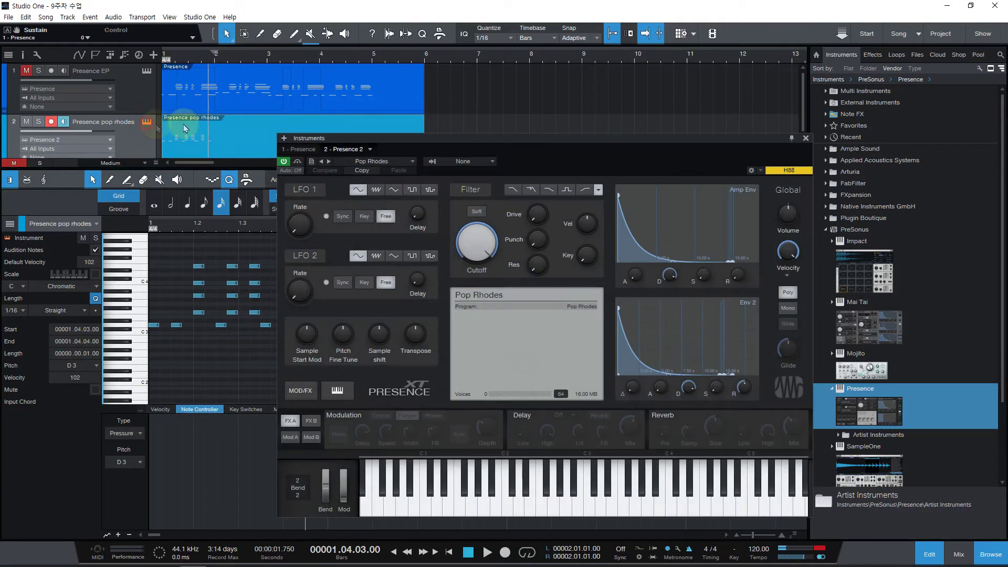
left_click(398, 162)
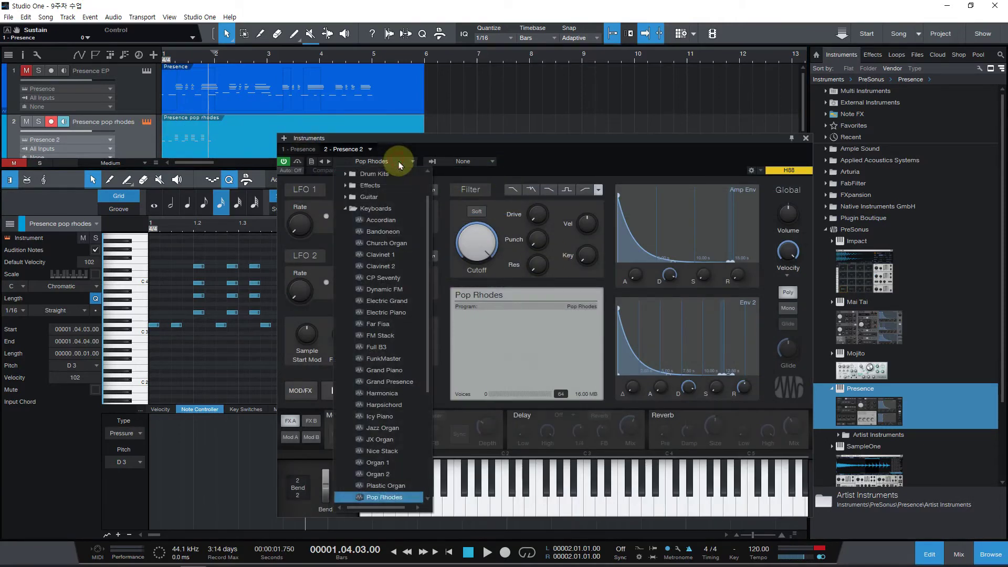
left_click(395, 313)
left_click(795, 145)
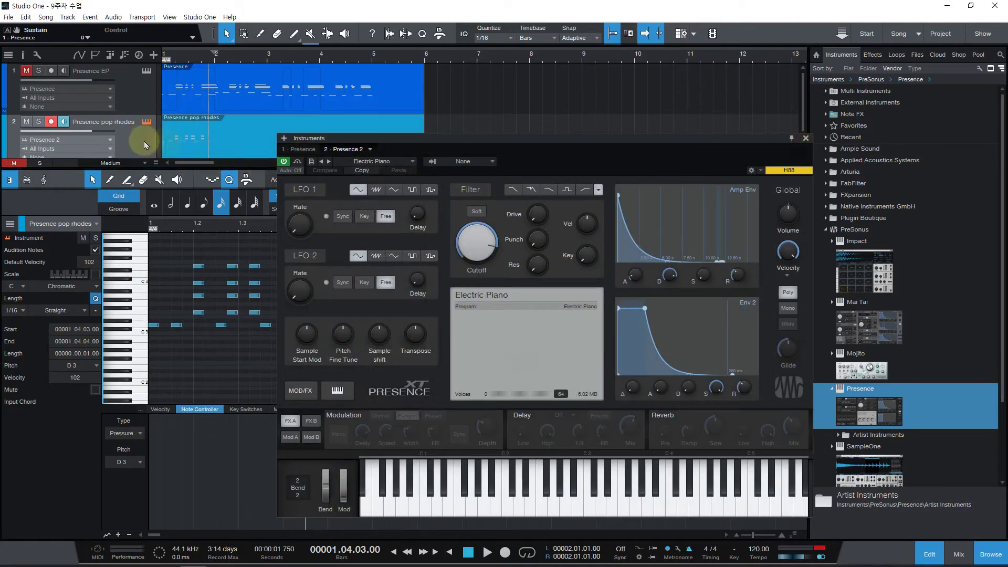
Rename the Presence pop rhodes track to Presence EP and close the instrument window
double_click(134, 123)
left_click(131, 123)
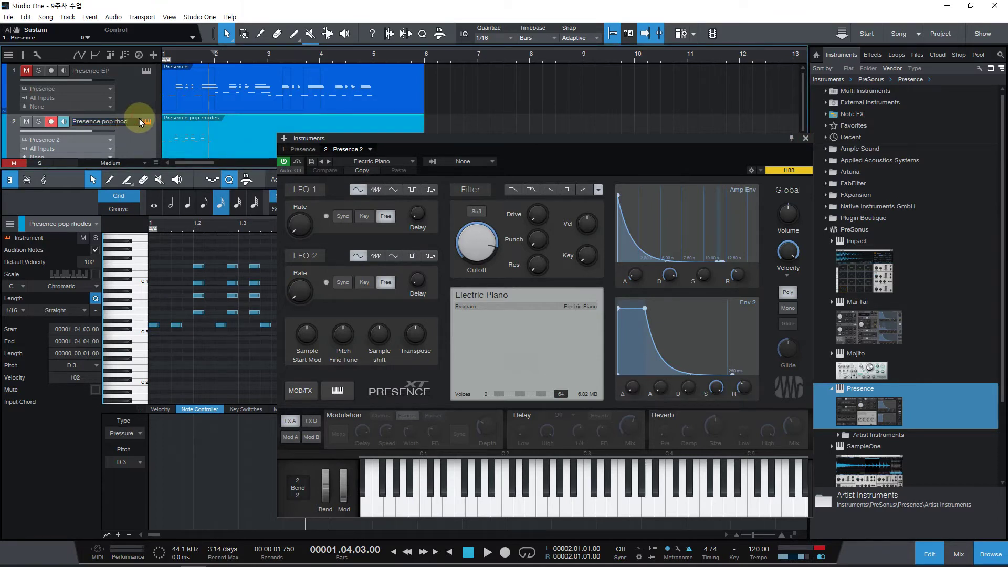
key("BackSpace")
key("BackSpace")
type("EP")
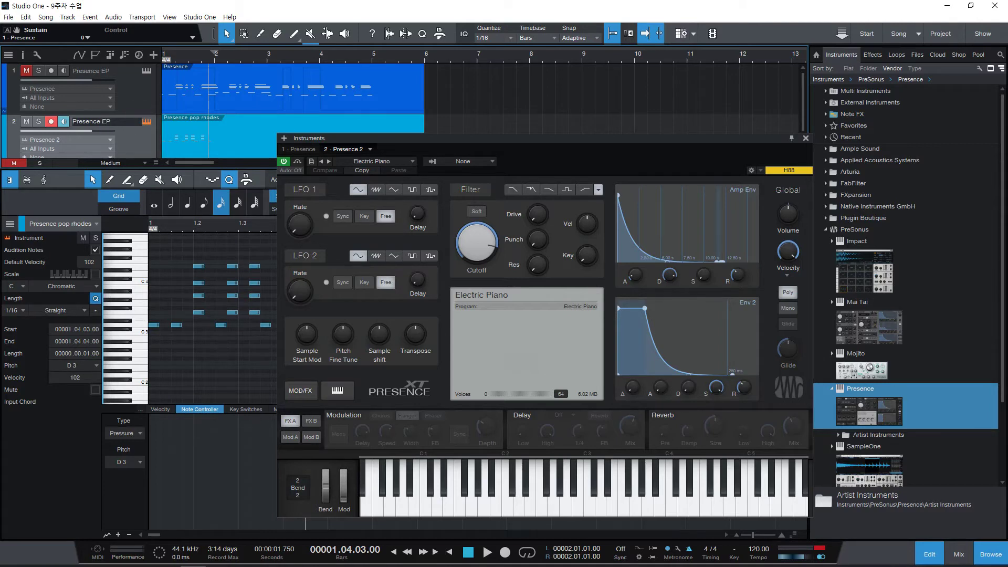
left_click(805, 138)
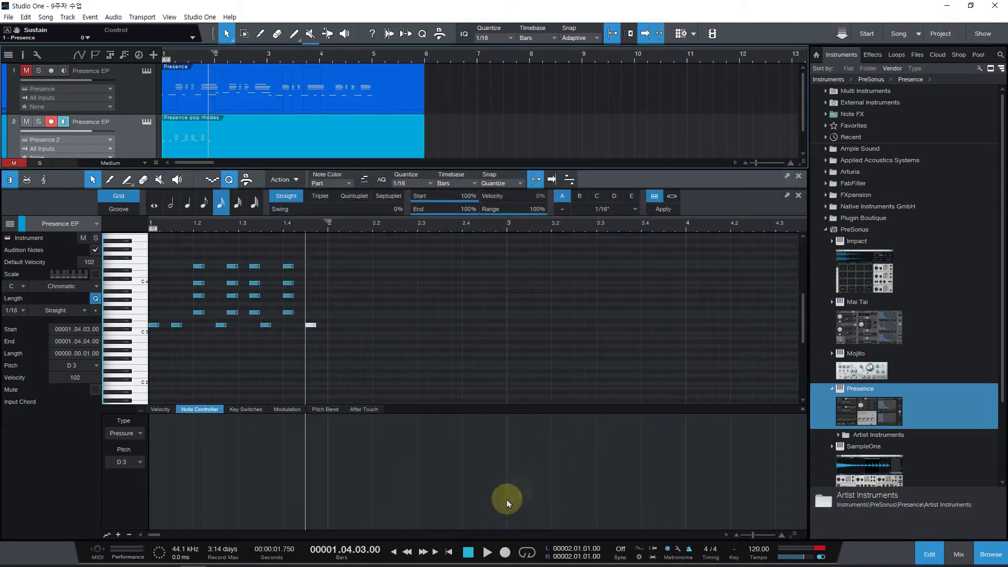
Play the second Presence EP track, then mute it and play the first Presence EP track soloed for comparison
left_click(449, 551)
key("space")
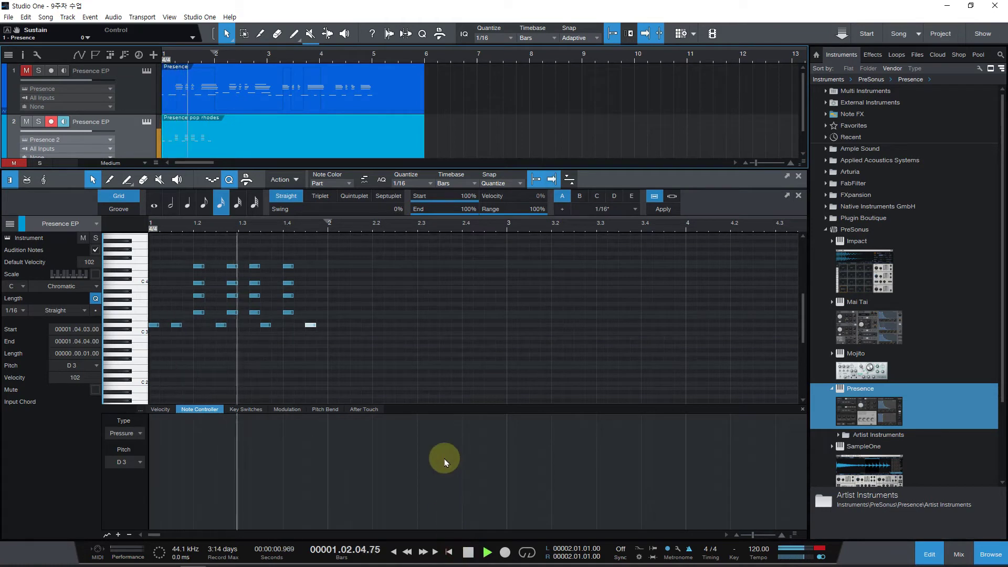
key("space")
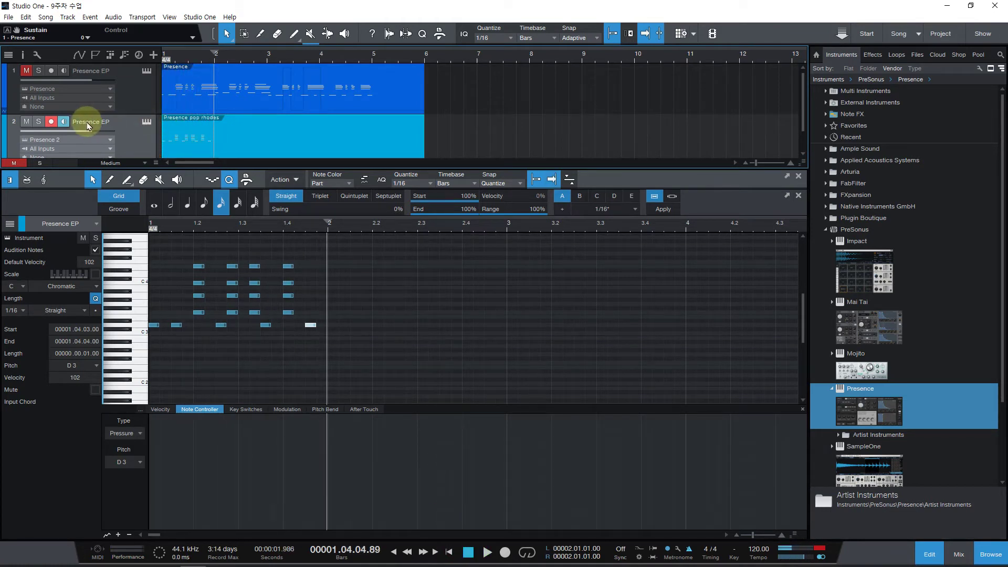
left_click(26, 122)
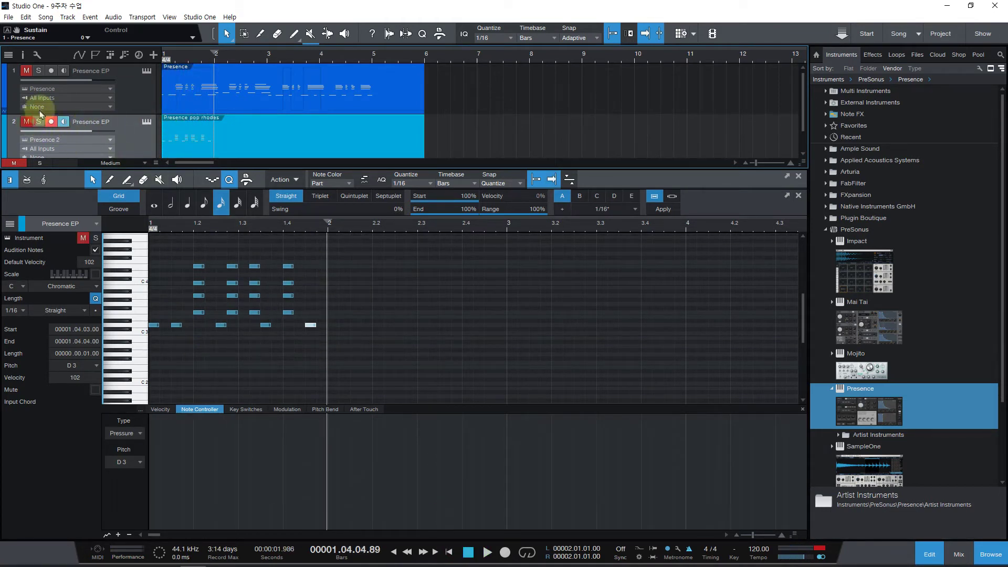
left_click(465, 551)
key("space")
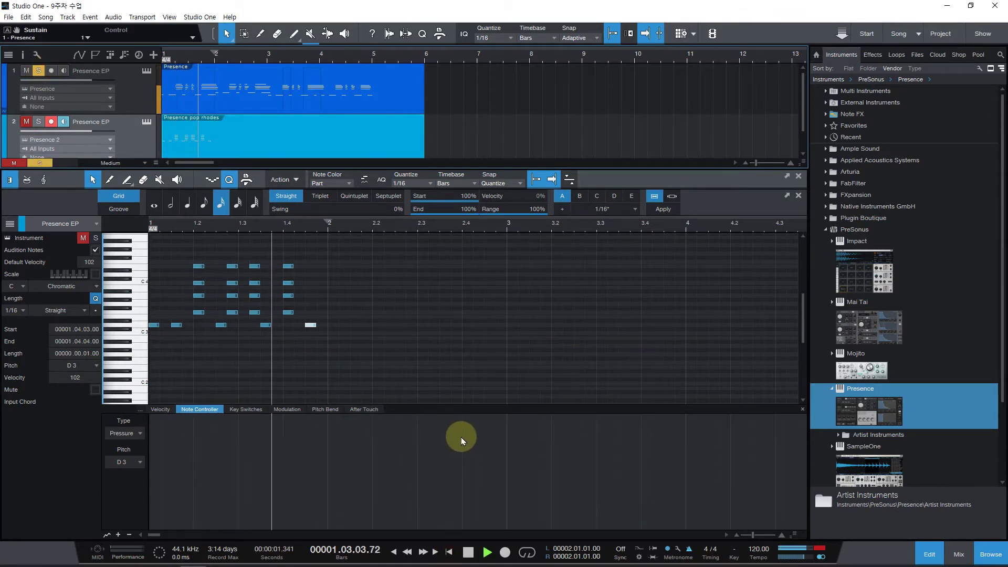
key("space")
Check the first track's notes for reference and transpose all notes in the second track's event down one octave
left_click(250, 111)
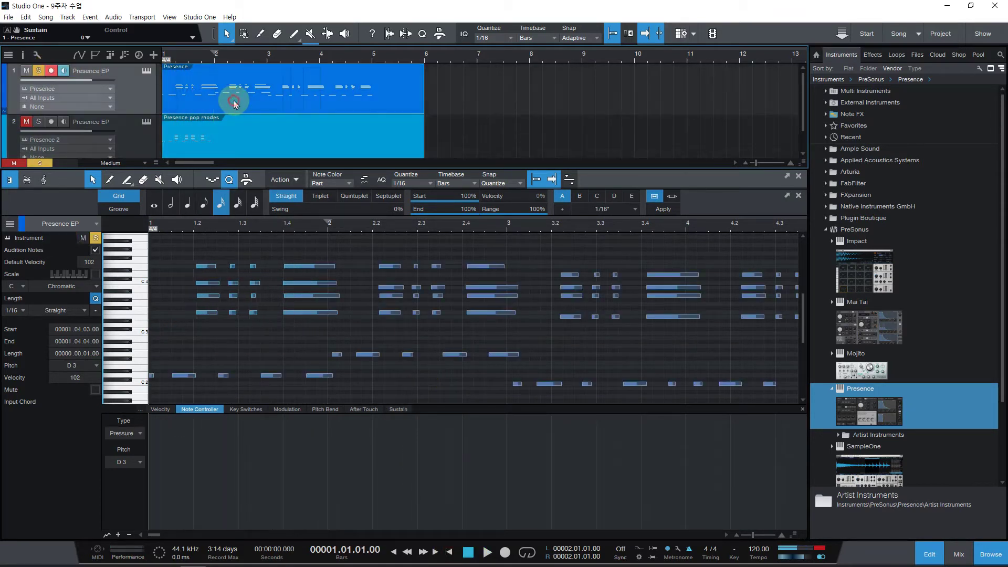
left_click(135, 140)
left_click(322, 363)
left_click_drag(440, 373, 148, 257)
key("shift+Down")
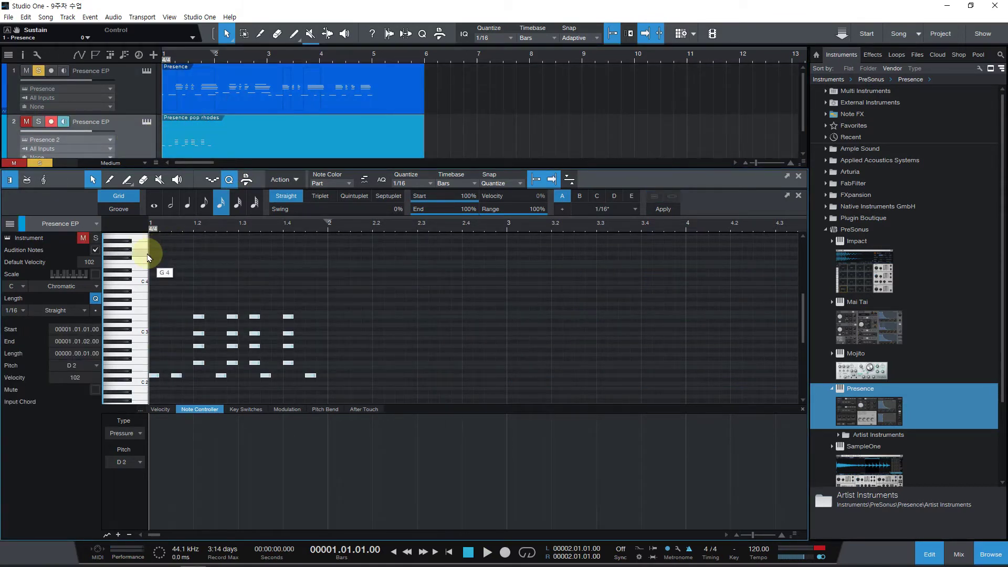
key("shift+Up")
left_click_drag(417, 359, 135, 250)
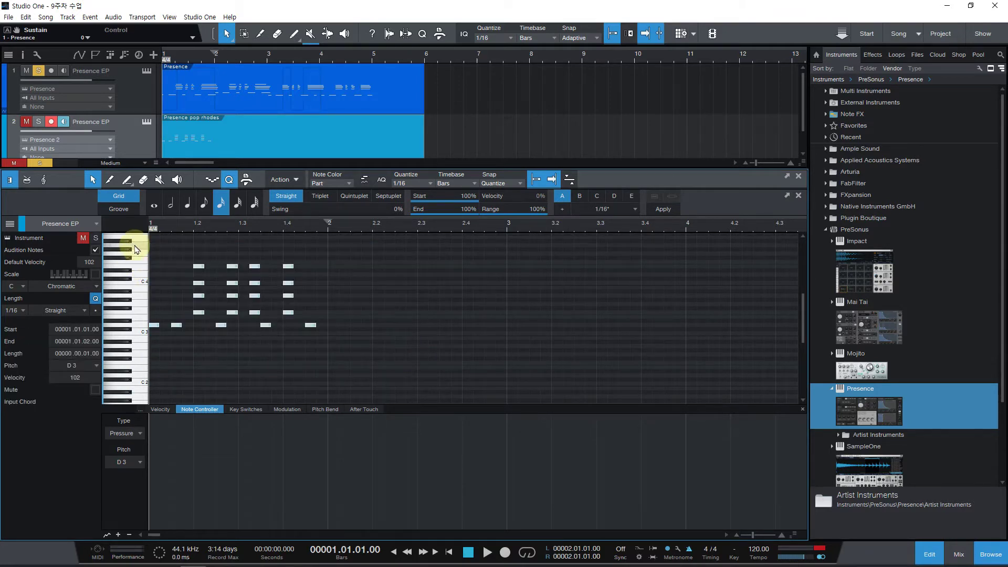
left_click(176, 329)
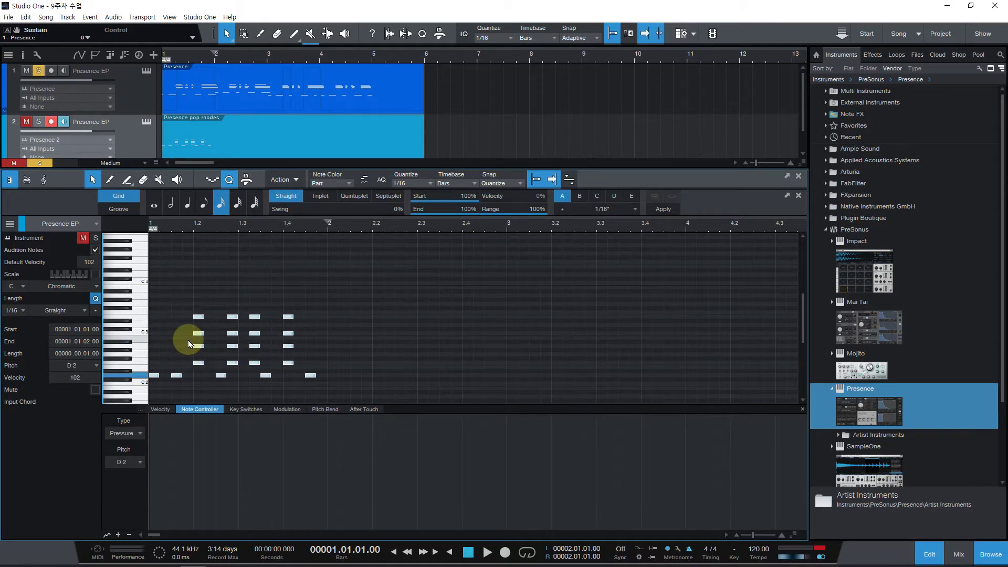
key("shift+Down")
Compare the two Presence EP tracks by soloing and playing each in turn
left_click(39, 121)
key("space")
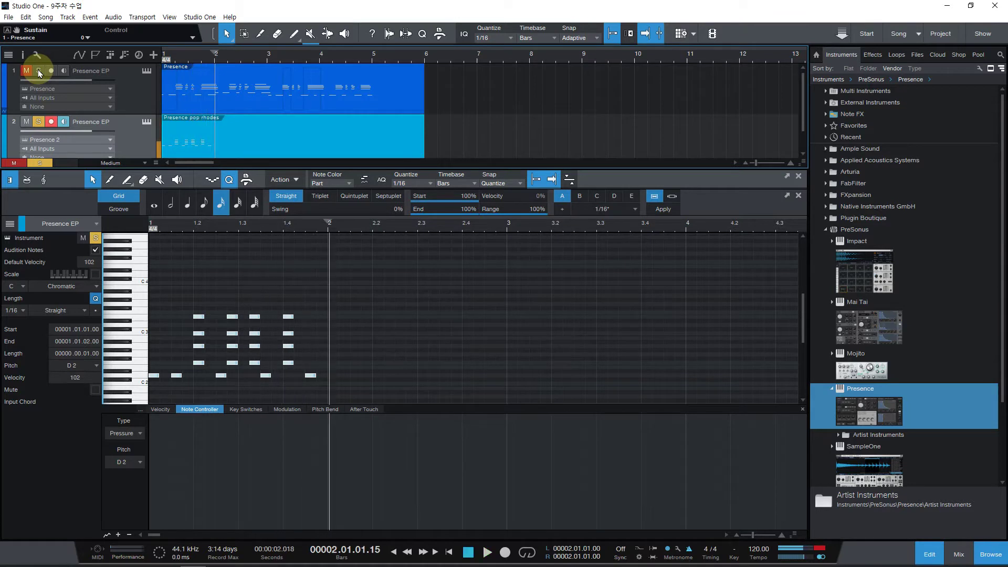
left_click(38, 70)
left_click(38, 71)
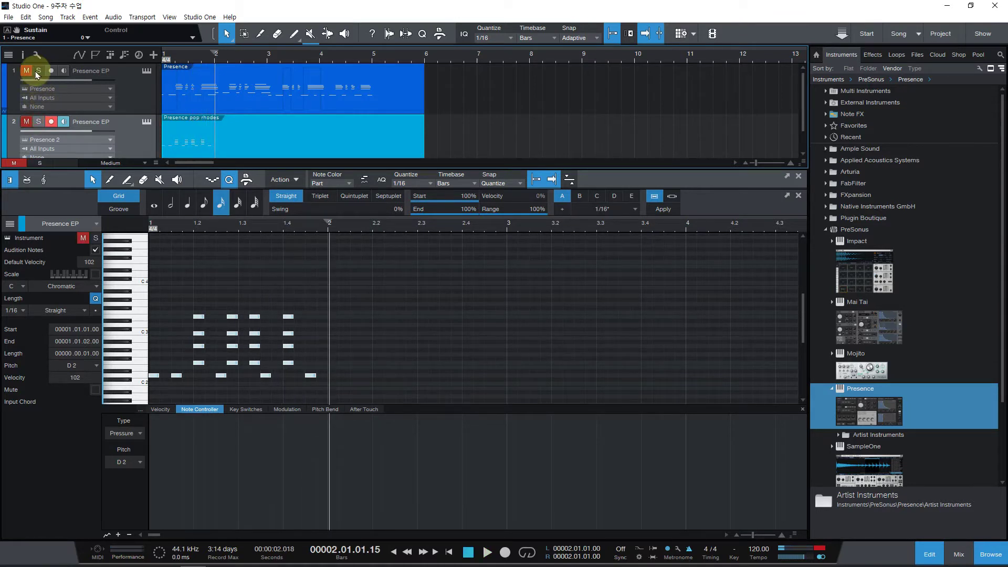
key("space")
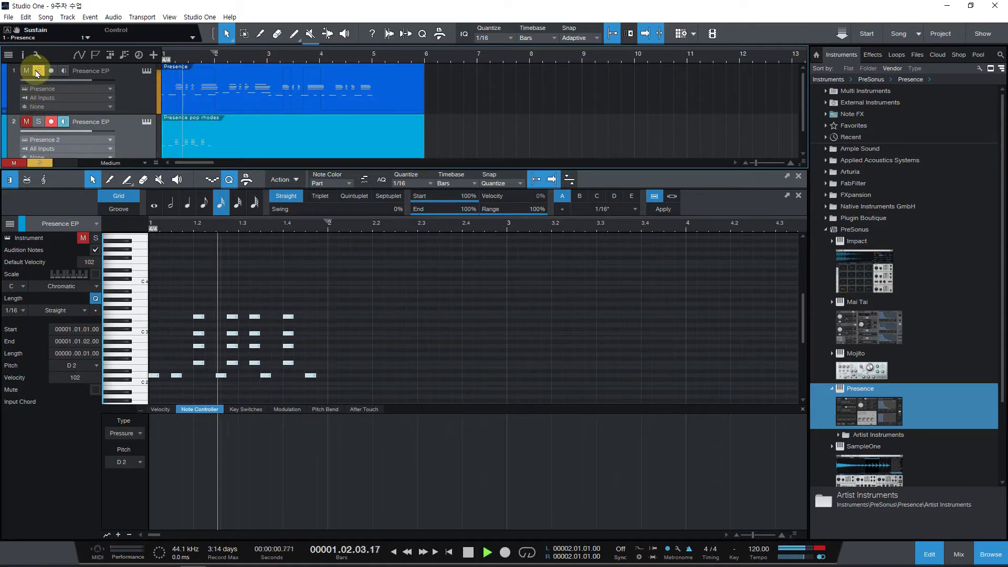
key("space")
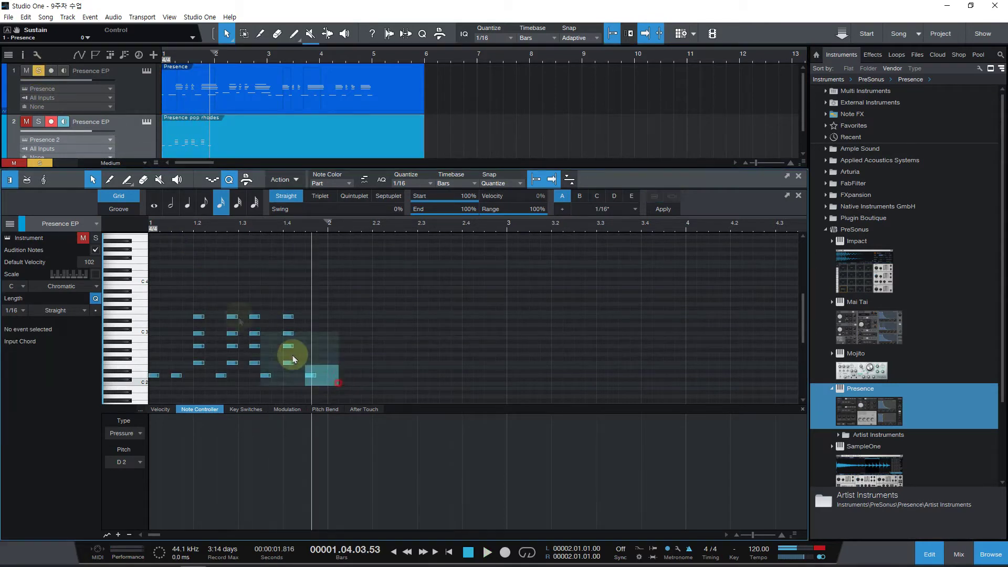
Transpose all notes in the second track's event up one octave, play back, and solo the second track
key("shift+Up")
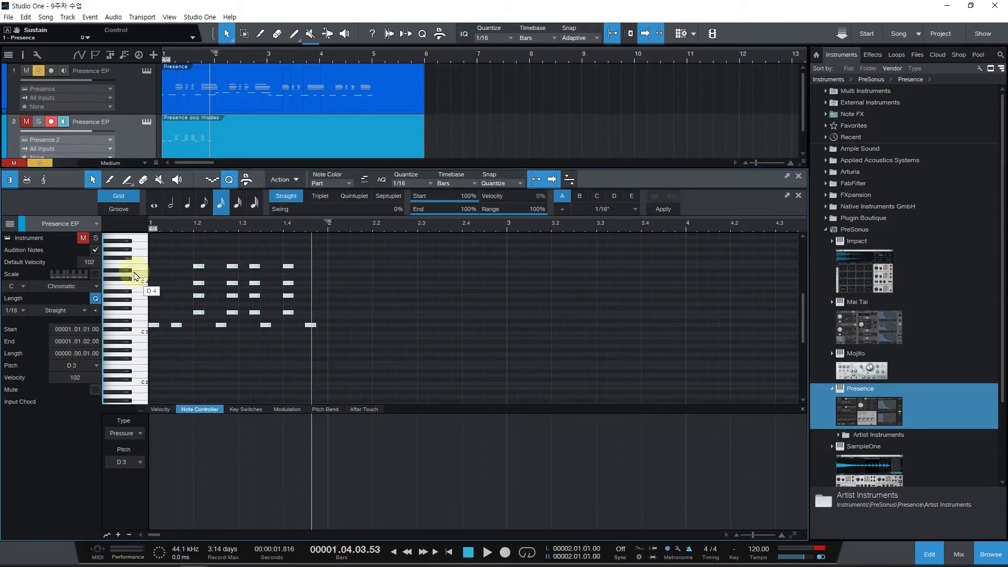
key("space")
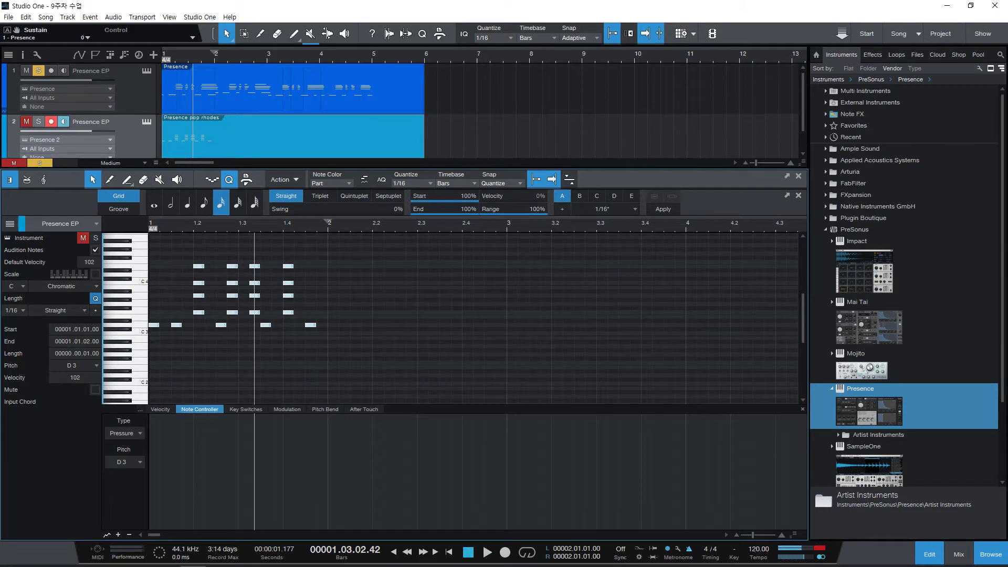
left_click(39, 121)
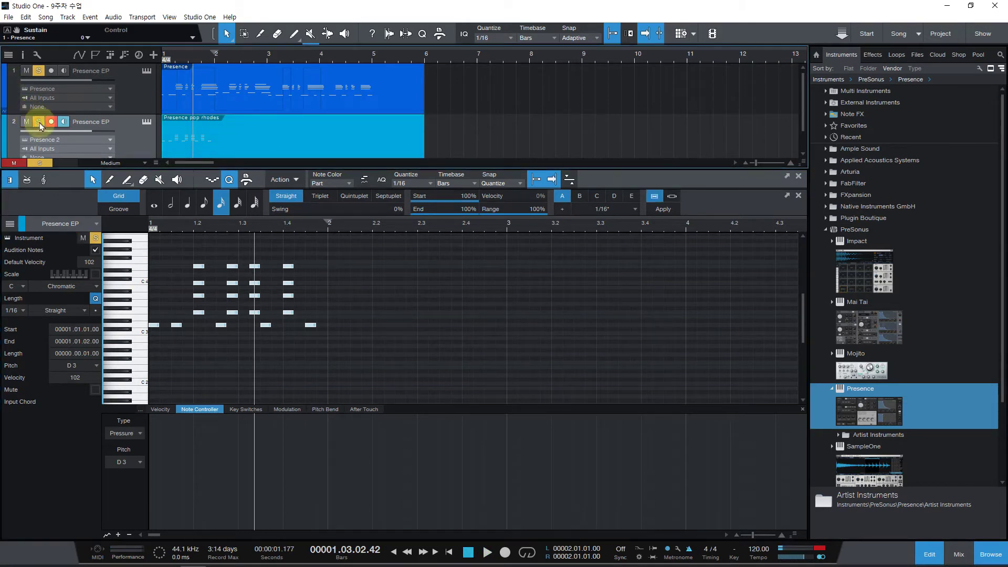
Unsolo the first Presence EP track and play the second track on its own
left_click(39, 70)
key("space")
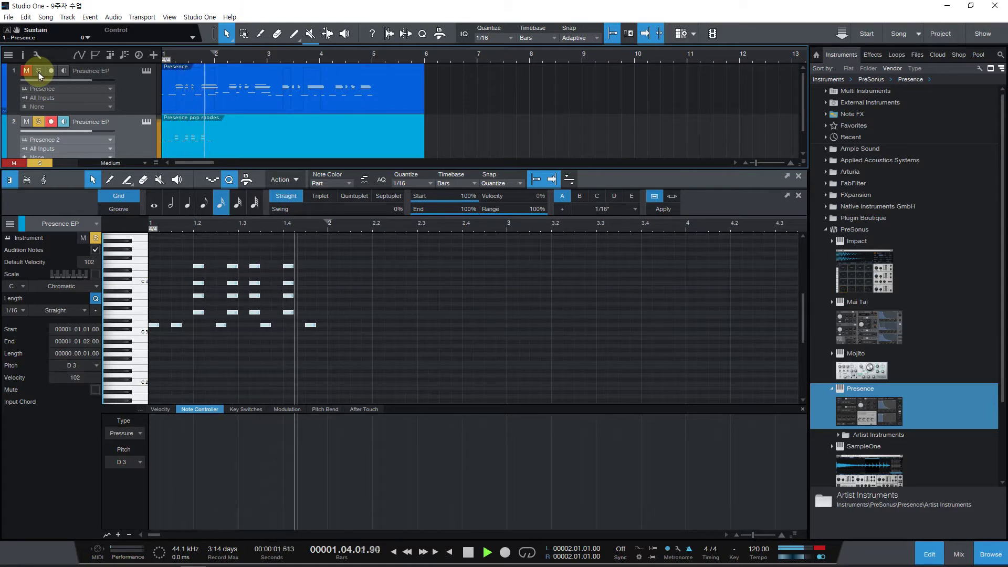
key("space")
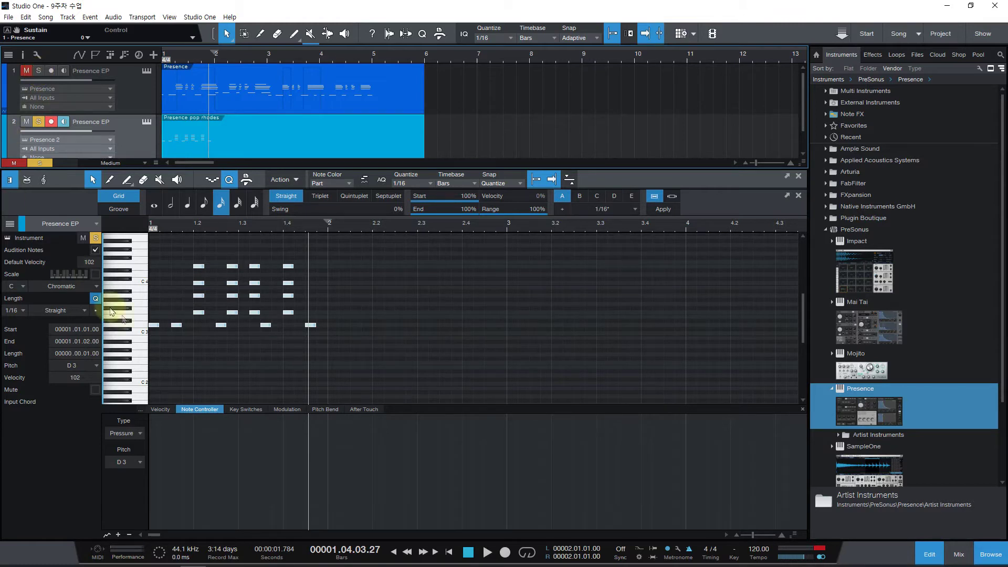
Display the note velocities of the second and first tracks in turn, then unmute and solo the first Presence EP track
left_click(159, 409)
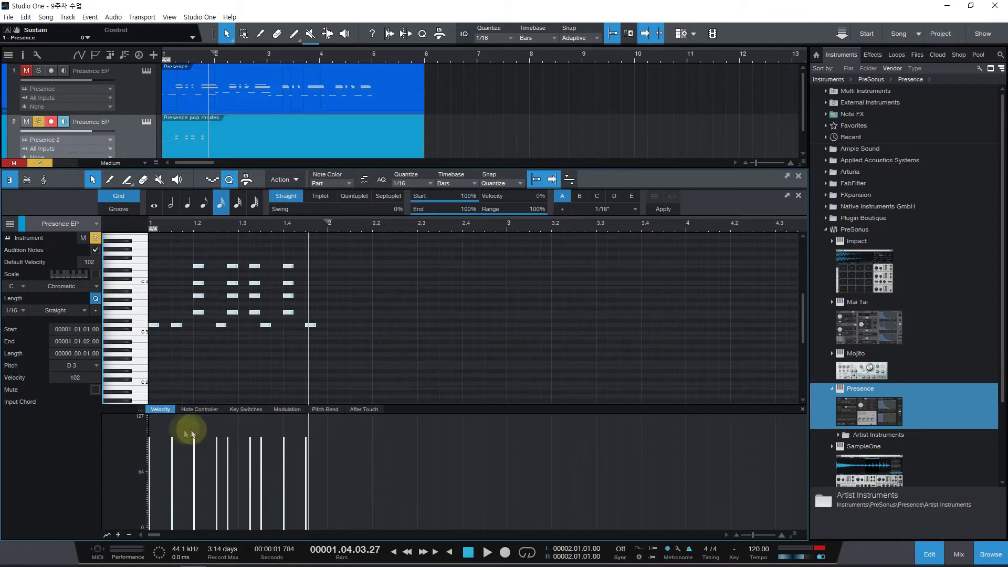
left_click(199, 103)
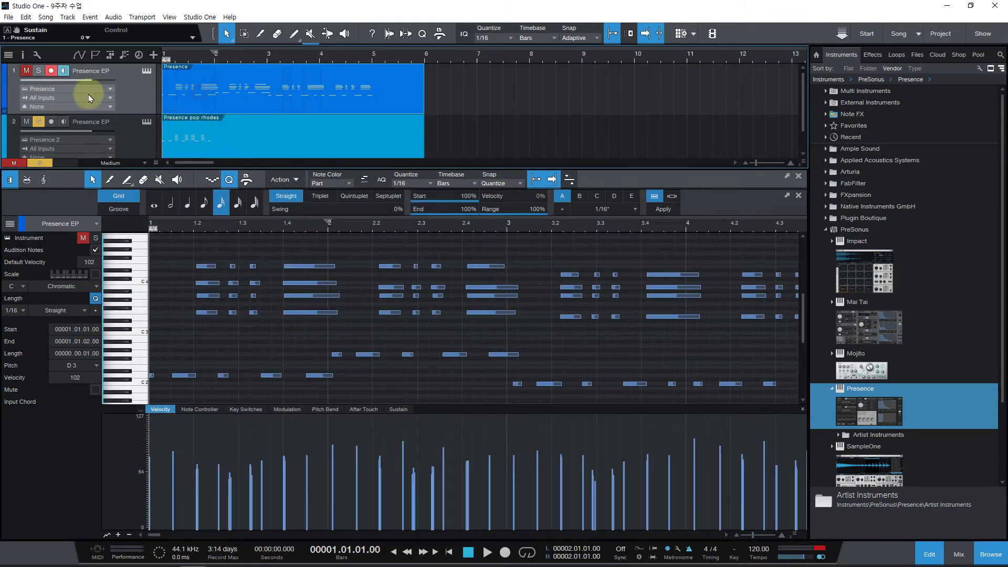
left_click(26, 70)
left_click(38, 70)
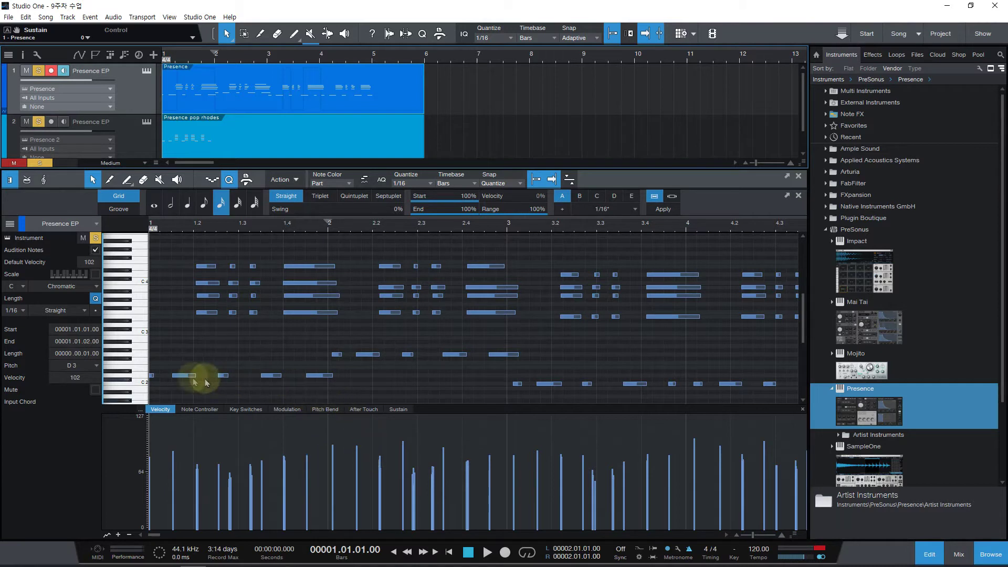
Transpose all notes in the second track's event down one octave, then select only the top note at beat 1.4
left_click(224, 137)
left_click_drag(384, 366, 144, 248)
key("shift+Down")
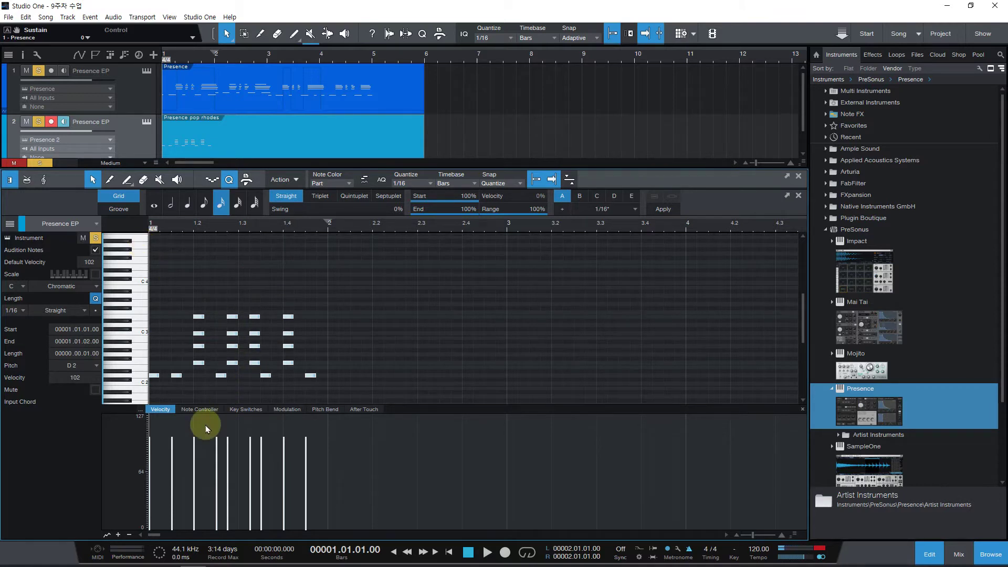
left_click(330, 331)
left_click(287, 316)
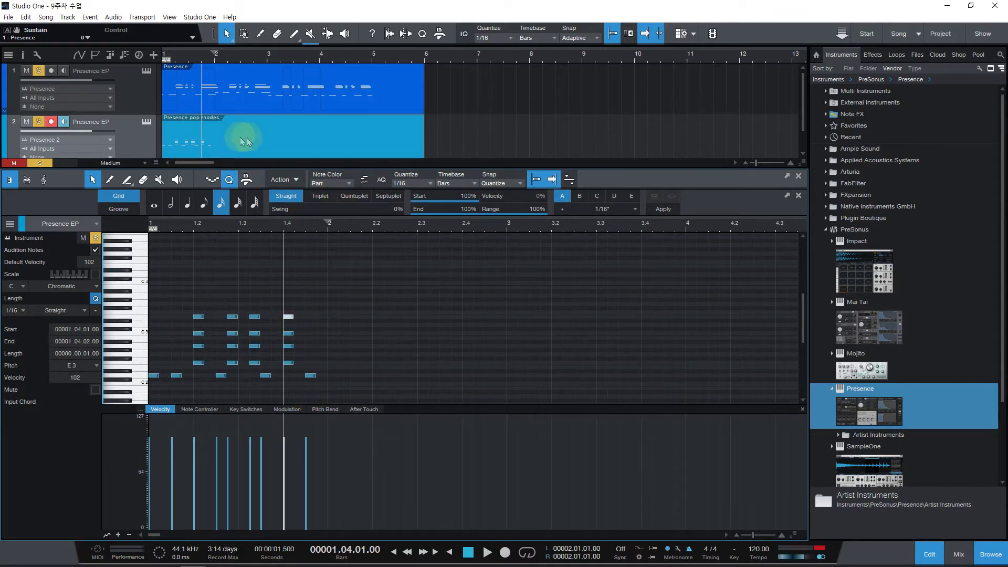
Compare the notes and velocities of the two tracks' events, and reopen the first track's event in the note editor
left_click(253, 99)
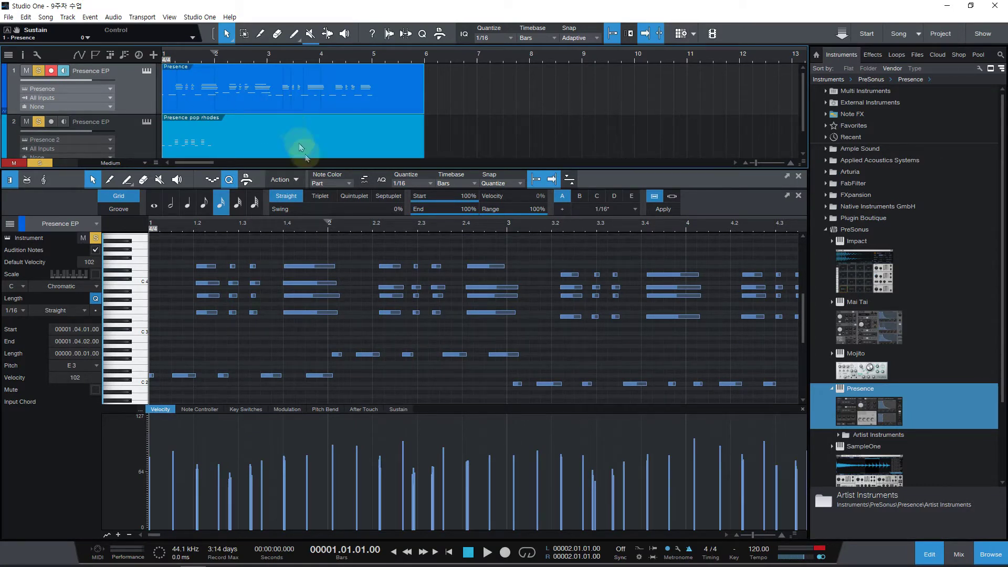
key("w")
left_click(234, 131)
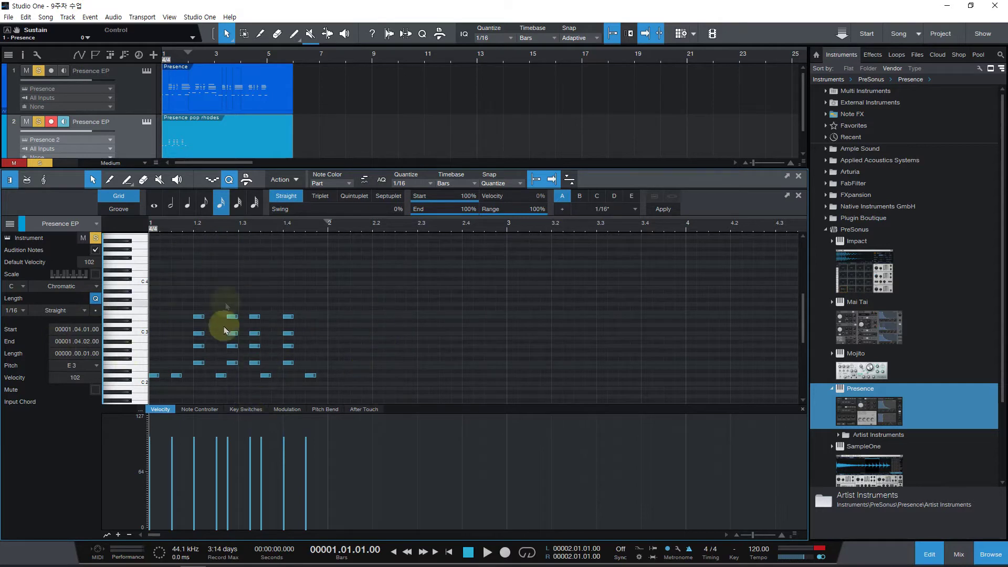
left_click(379, 326)
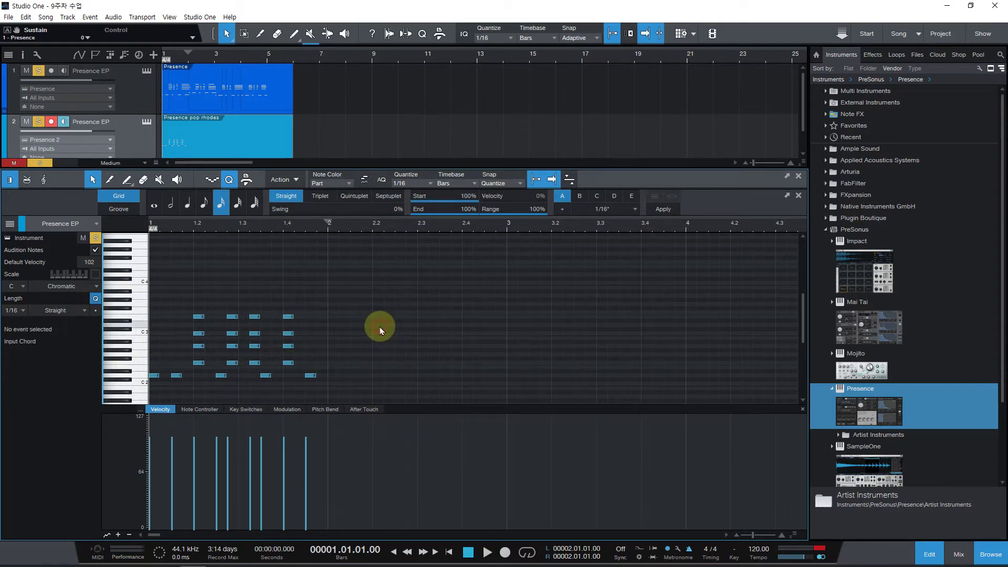
left_click(252, 101)
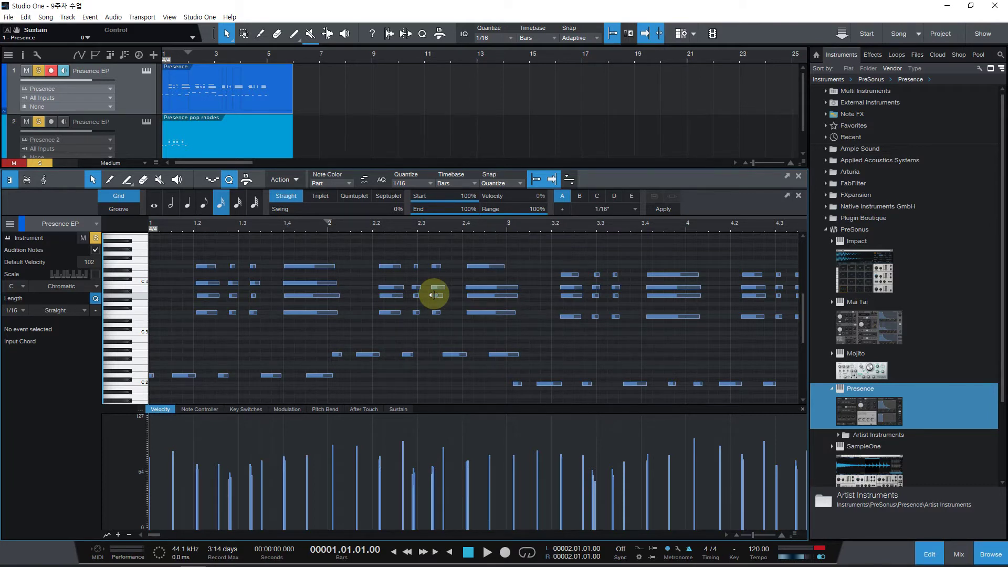
left_click(572, 257)
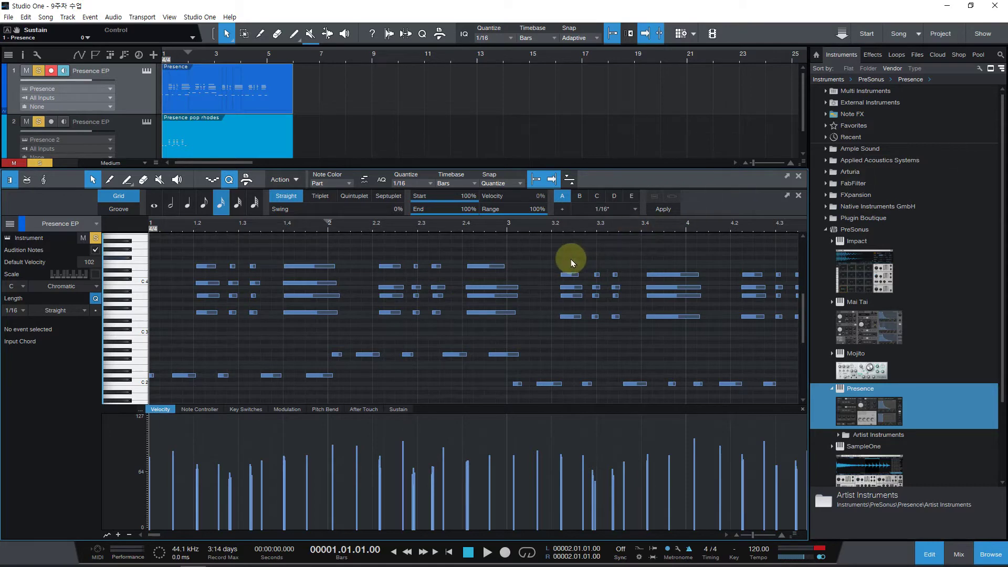
left_click(799, 177)
double_click(234, 96)
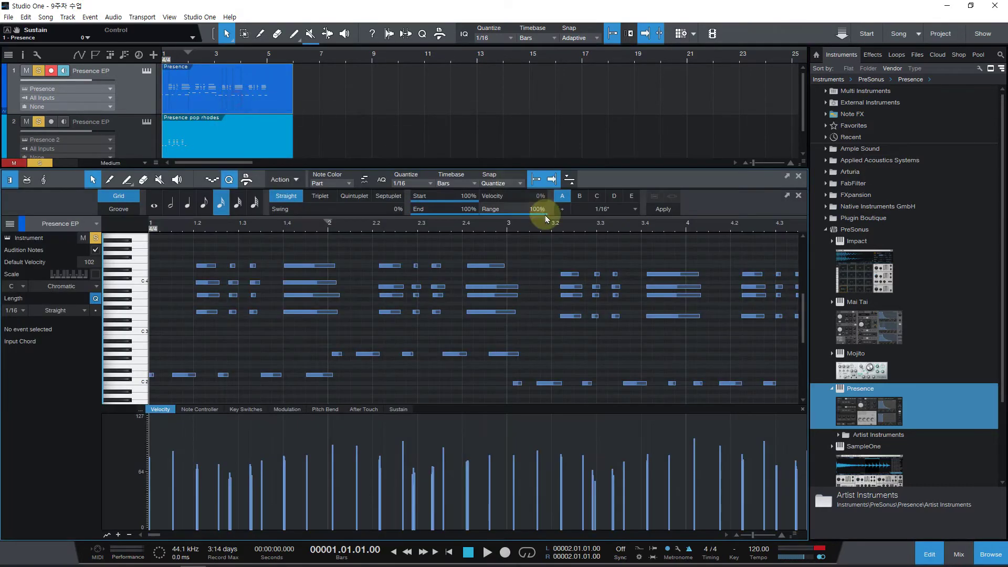
Place the playback cursor at bar 5 and extend the first track's event to about bar 13.3
left_click(512, 233)
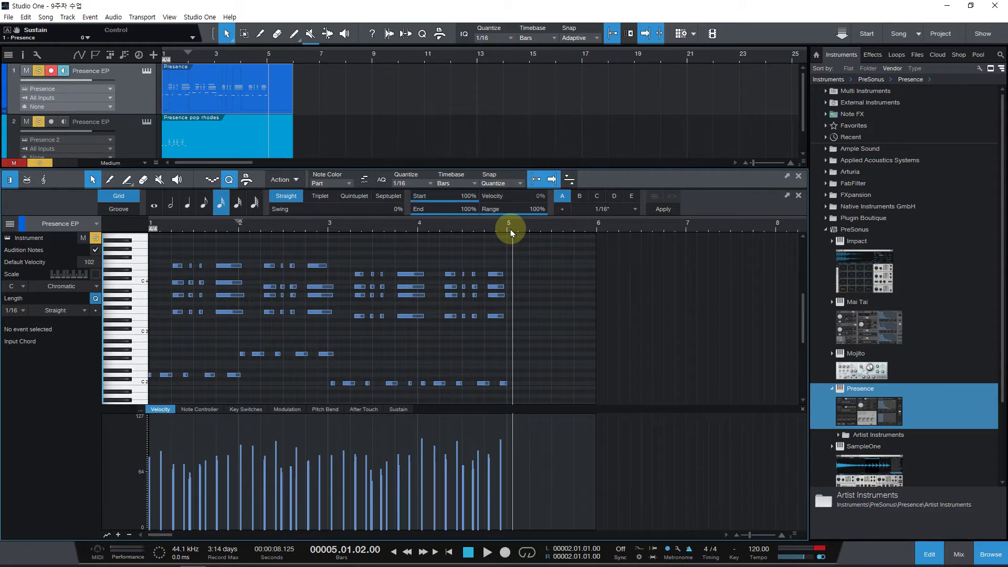
left_click(510, 229)
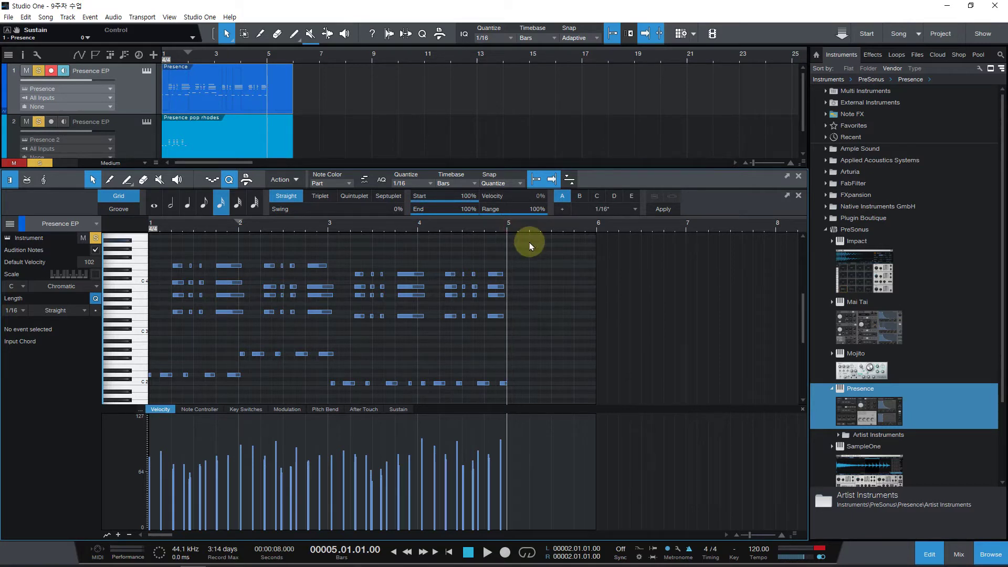
left_click_drag(291, 94, 484, 89)
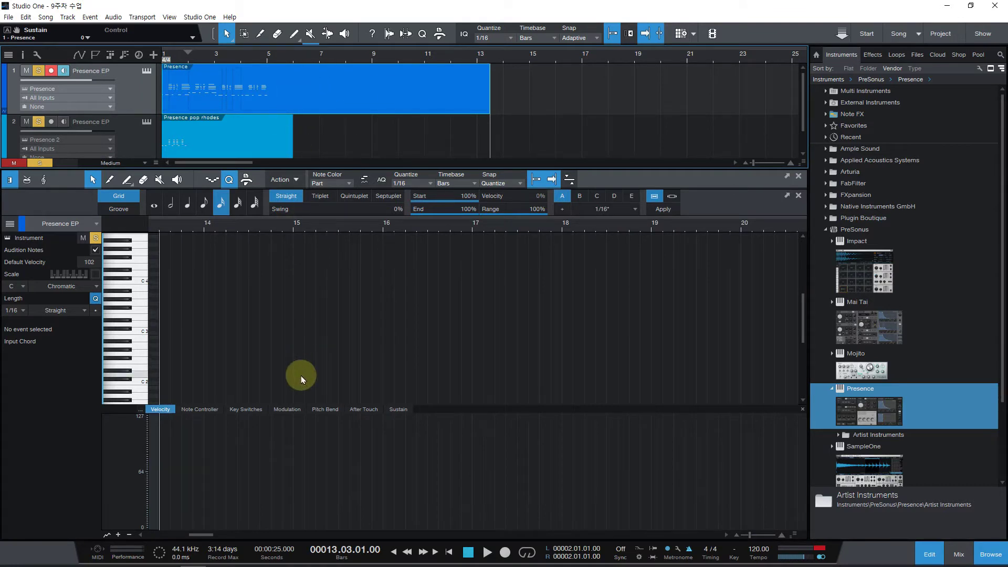
Enable Step Record on the first track's event at the start of bar 5, with a straight sixteenth-note step length
left_click_drag(215, 536, 191, 532)
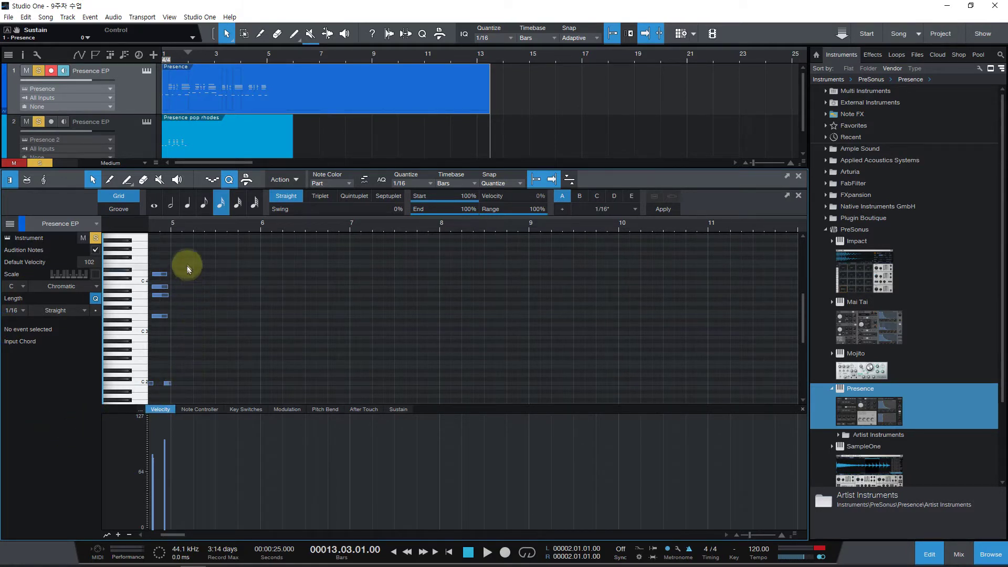
left_click(173, 226)
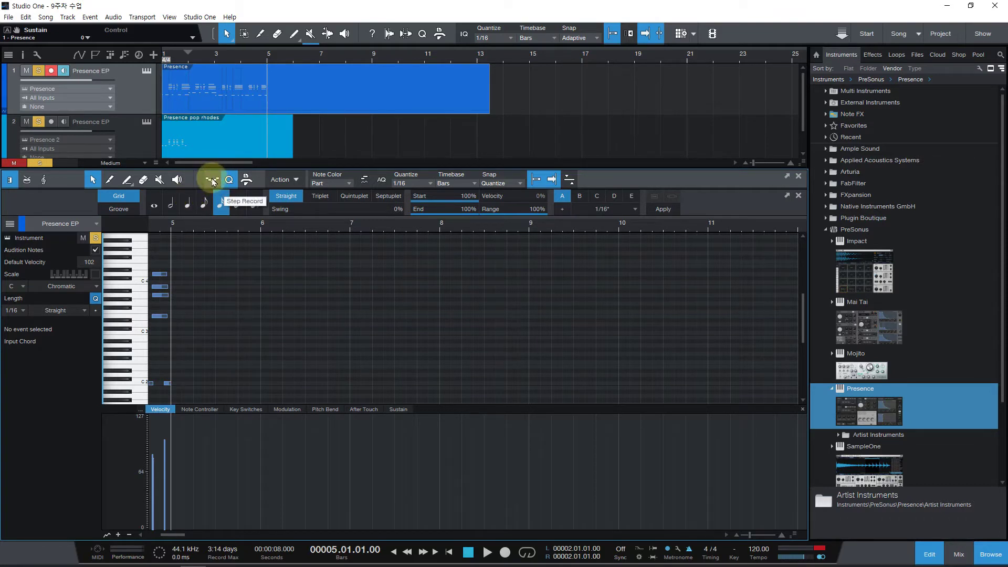
left_click(212, 180)
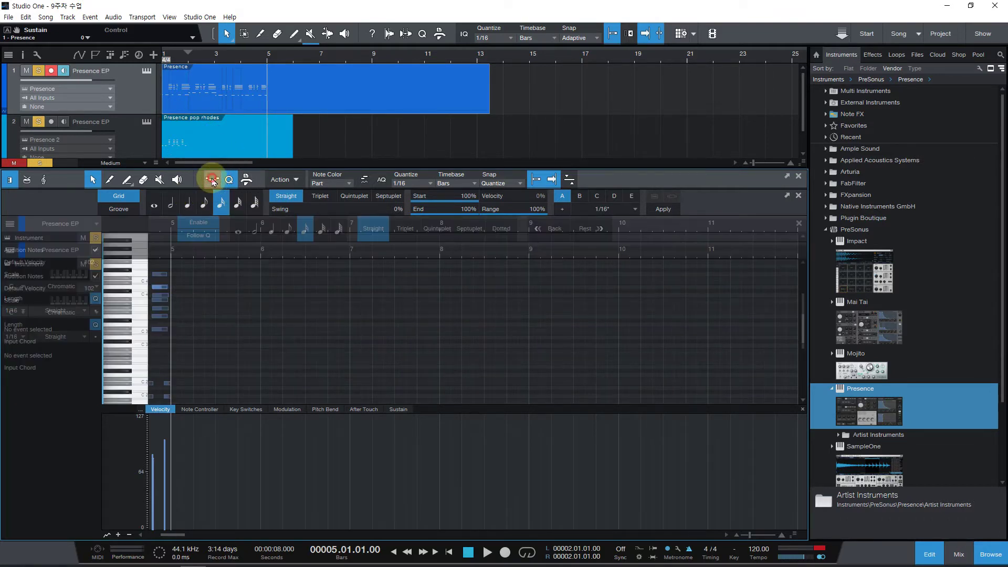
left_click(229, 180)
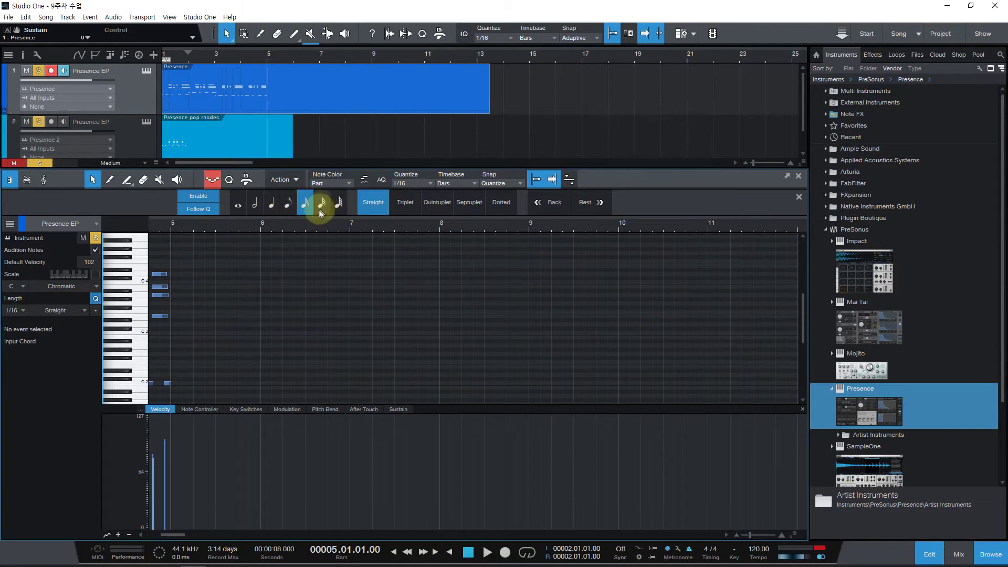
left_click(269, 205)
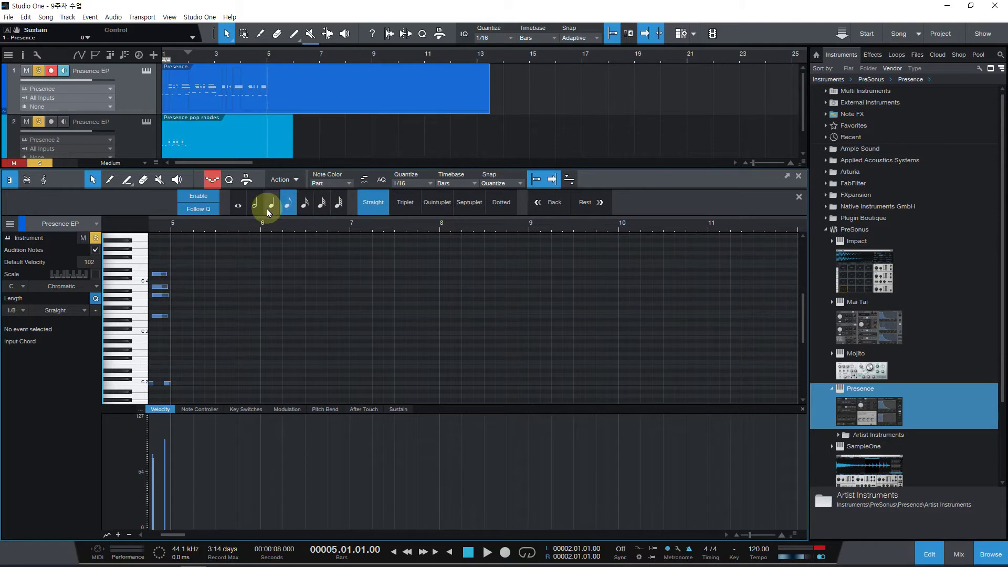
left_click(307, 205)
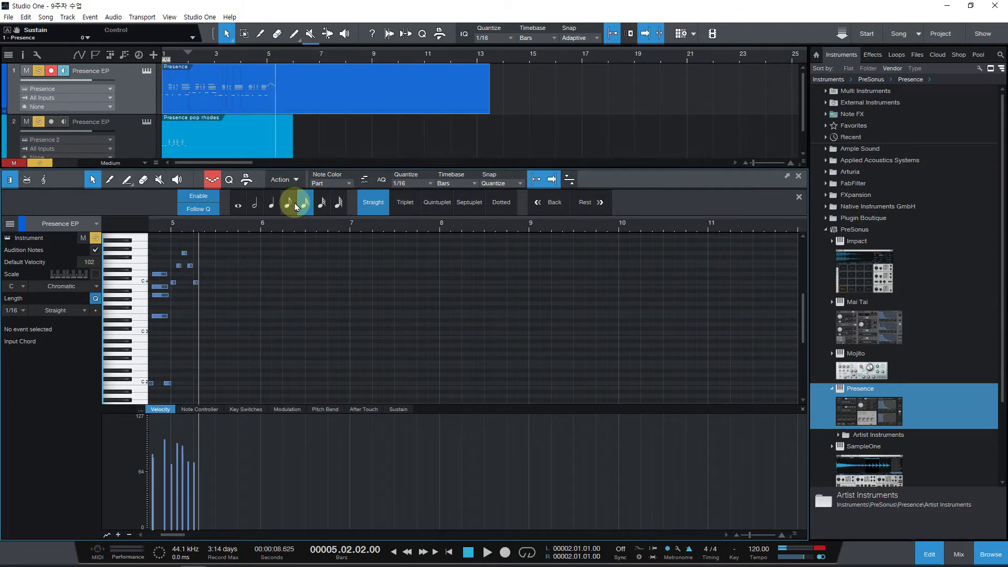
Step-record a melodic run of sixteenth notes in the first track from bar 5 to about bar 6.3
key("e")
key("e")
key("e")
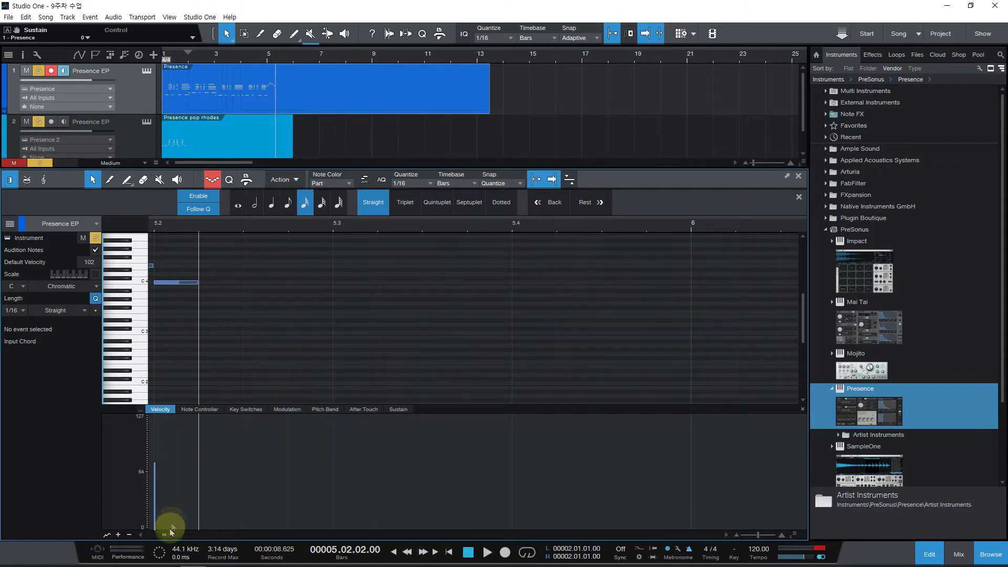
left_click(141, 534)
left_click(145, 534)
left_click(145, 534)
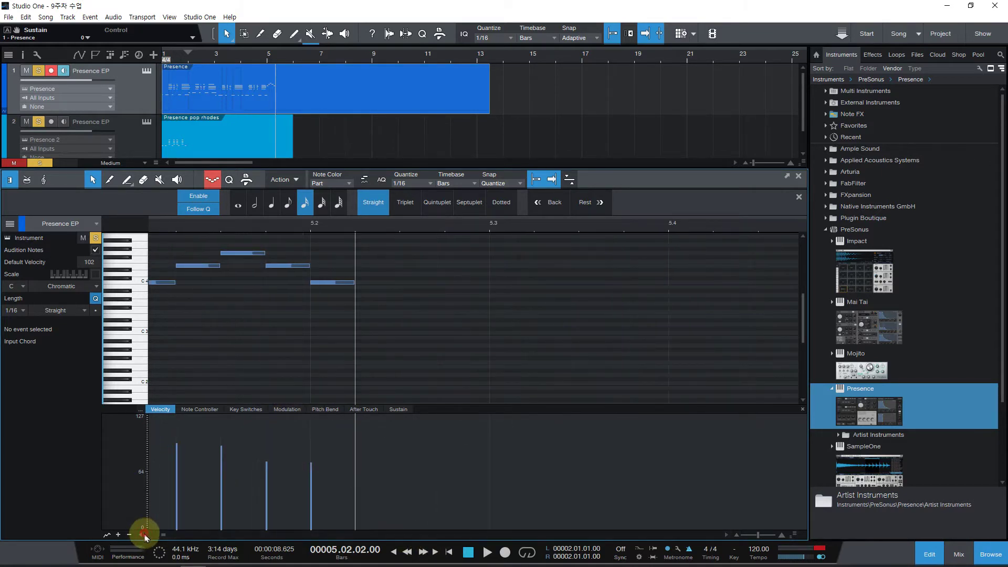
left_click(146, 534)
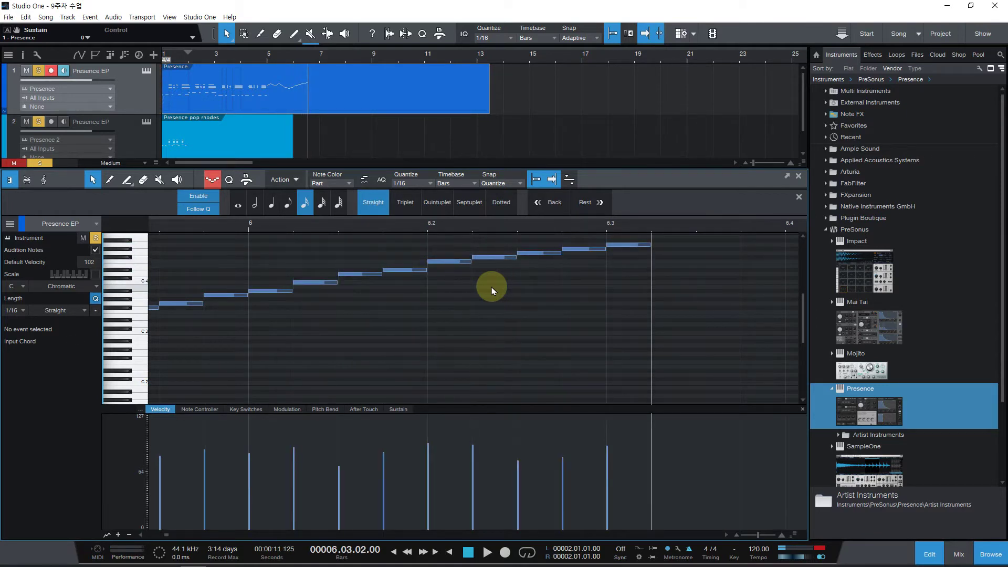
key("w")
key("w")
key("w")
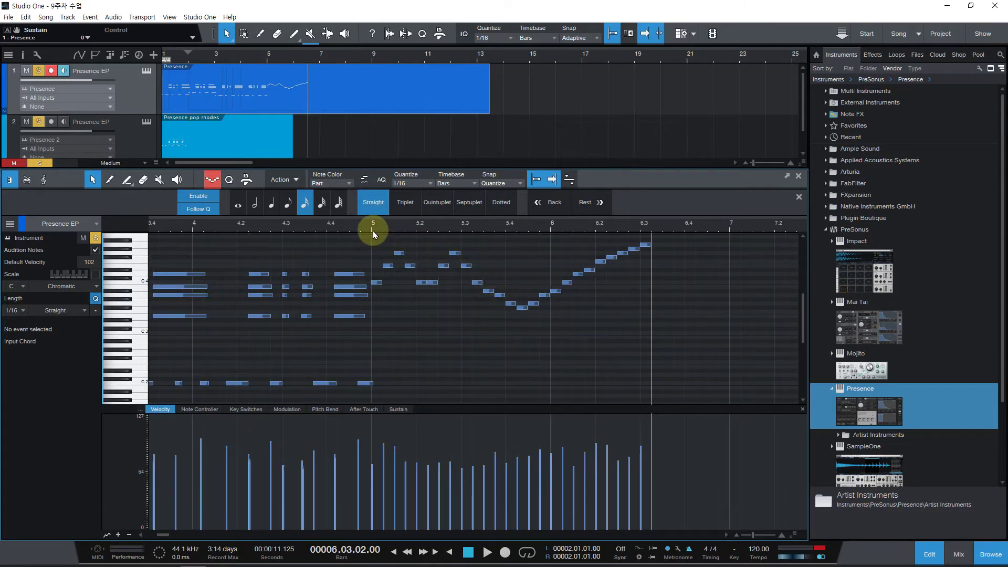
Play back the step-recorded melodic run from bar 5
left_click(371, 224)
key("space")
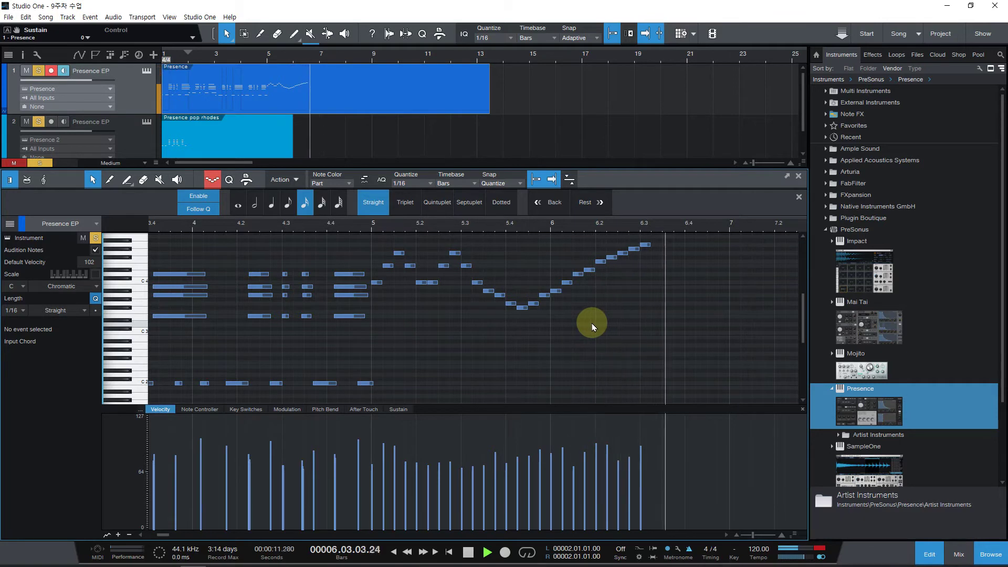
key("space")
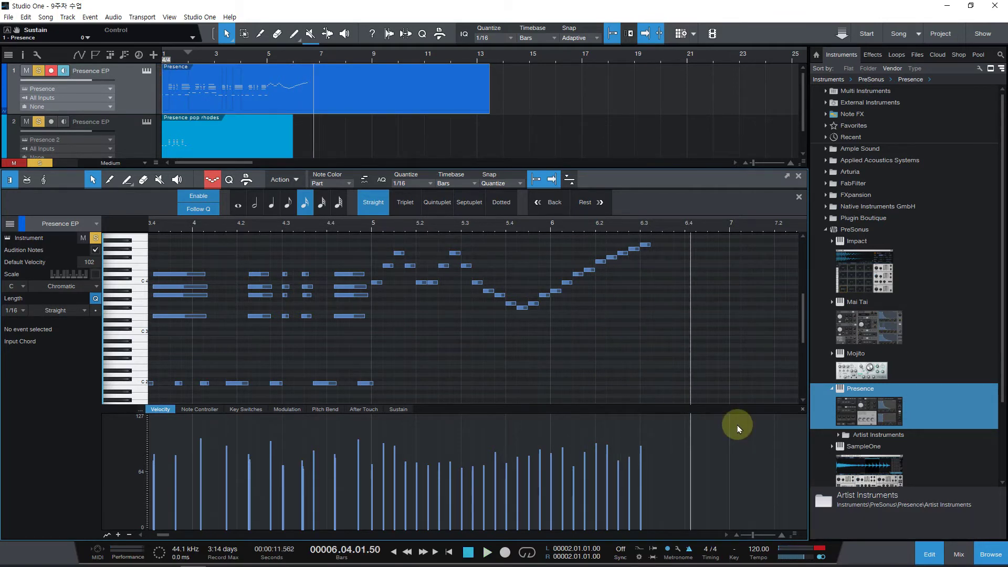
Delete the step-recorded notes after bar 5 and step-record a new sixteenth-note passage from bar 5 to about bar 7.2
left_click_drag(685, 336, 373, 241)
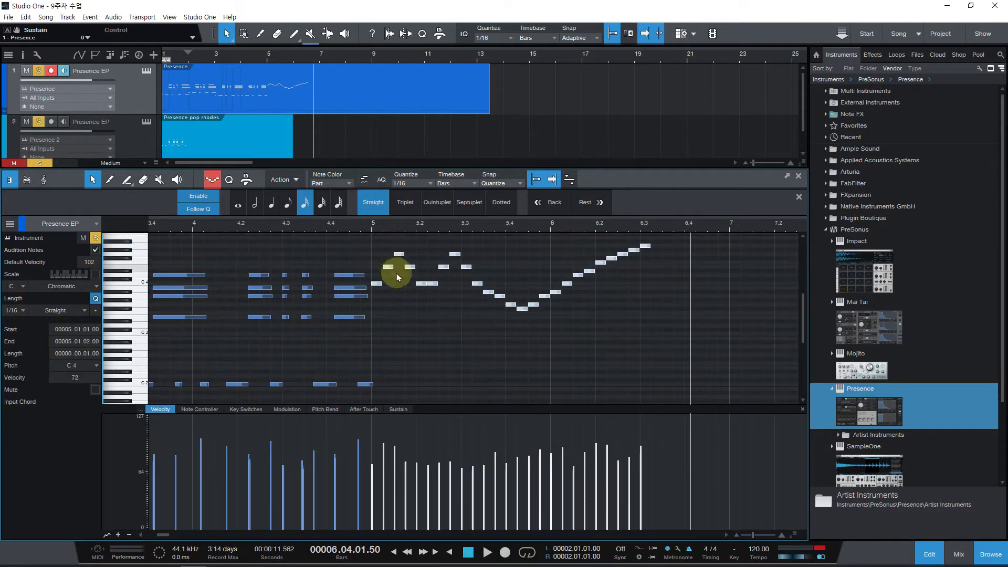
key("Delete")
left_click(371, 225)
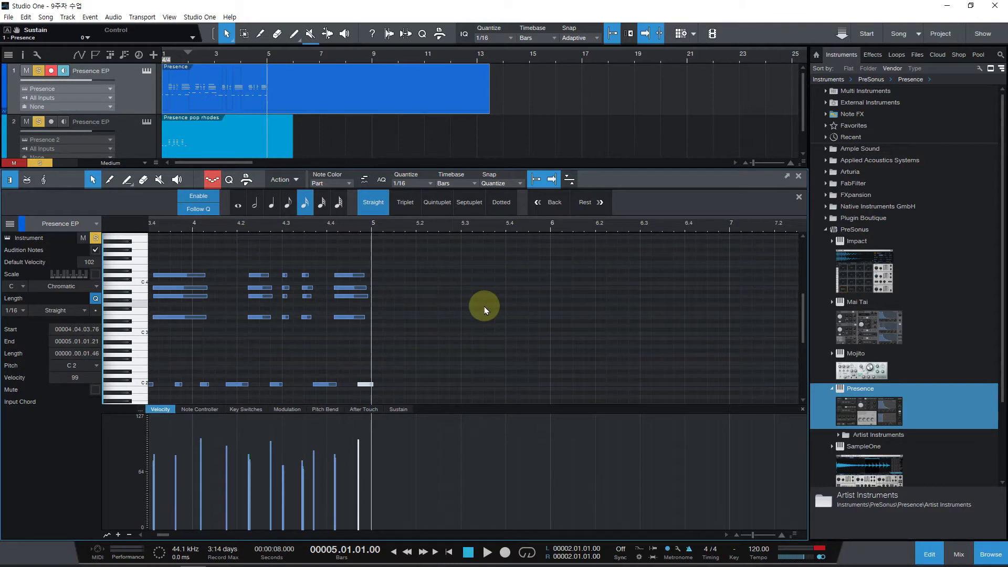
key("KP_Multiply")
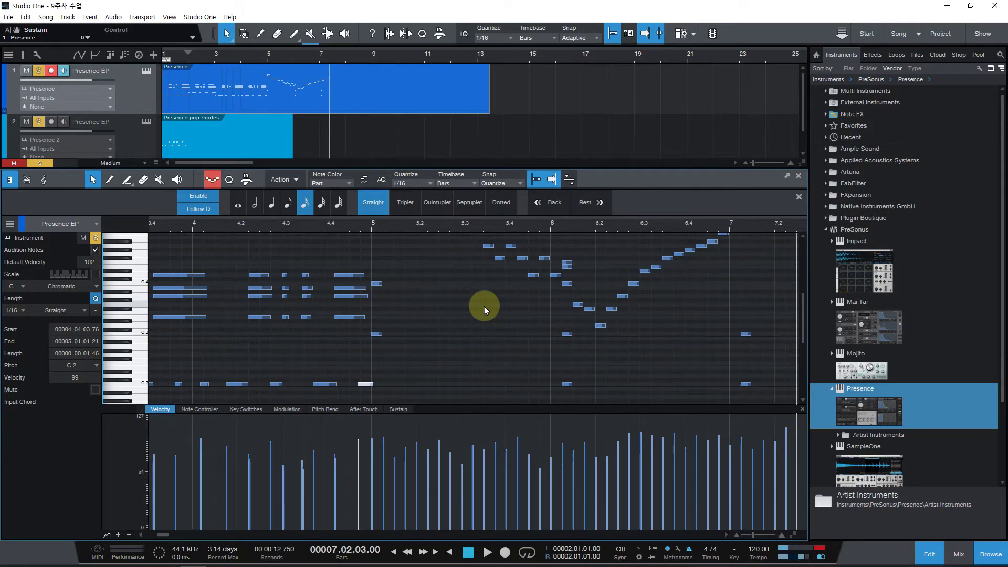
Play the new step-recorded passage from bar 5 and review its full pitch range in the note editor
left_click(373, 228)
key("space")
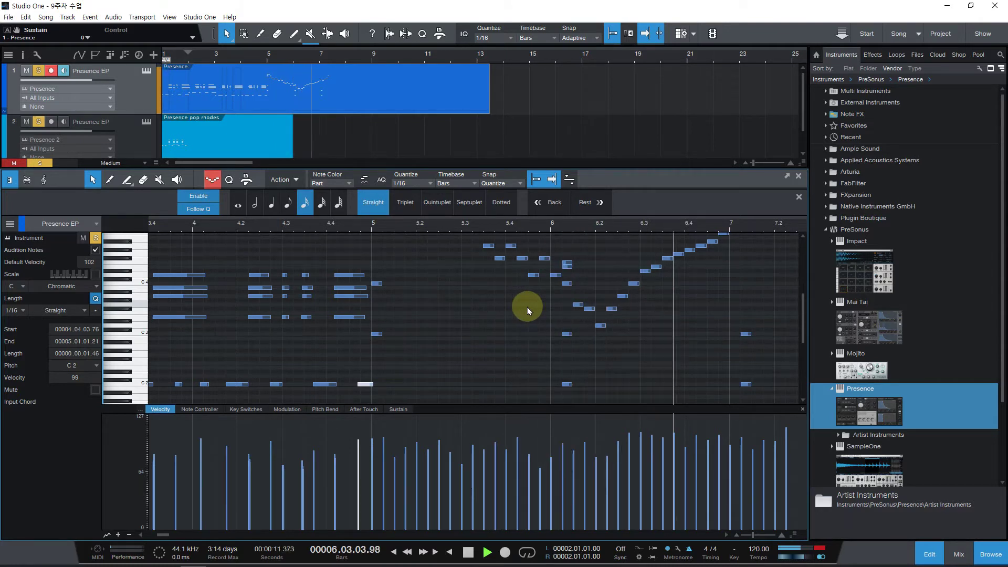
scroll(528, 309, "down", 2)
left_click_drag(179, 534, 164, 533)
scroll(598, 344, "up", 3)
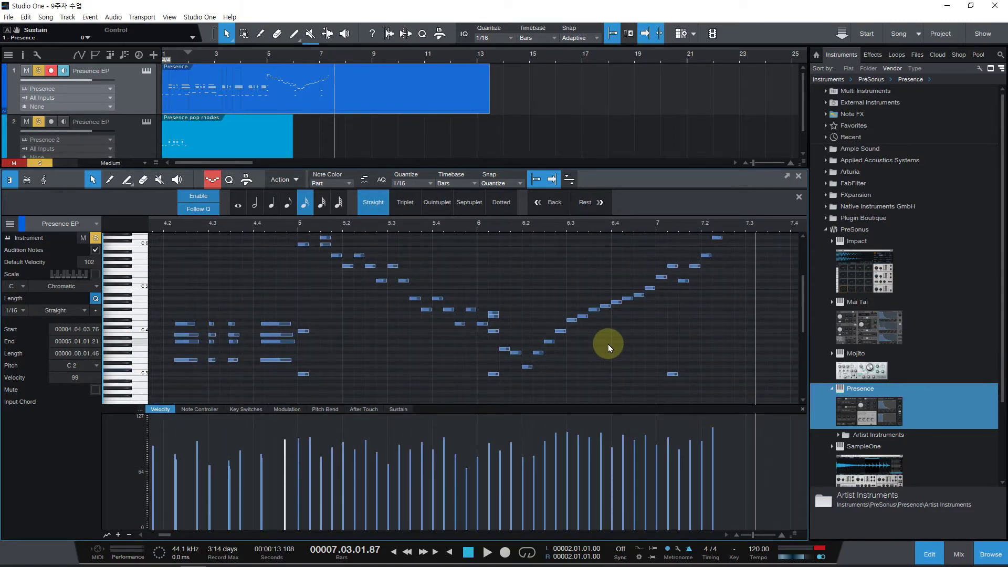
scroll(607, 344, "down", 1)
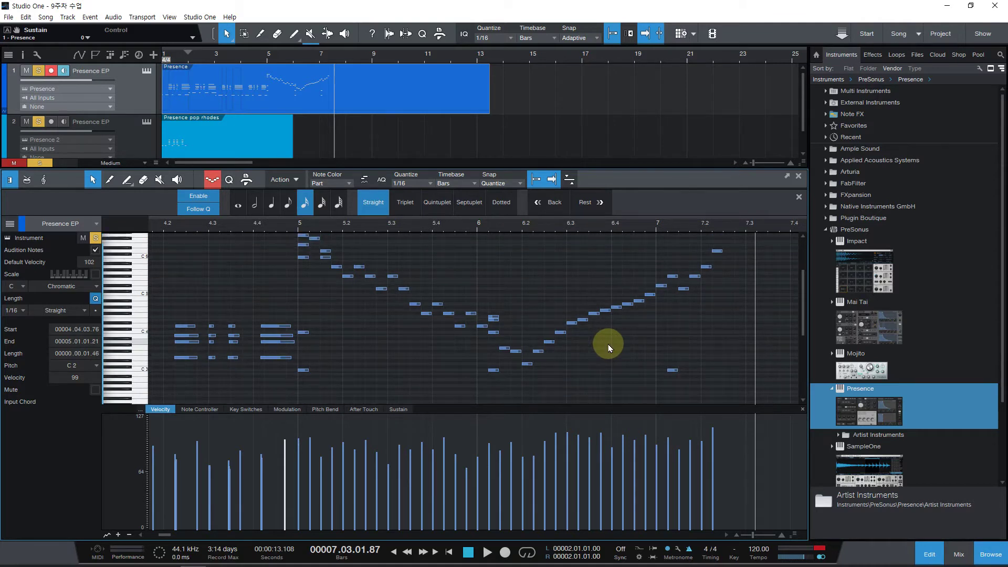
scroll(622, 342, "down", 1)
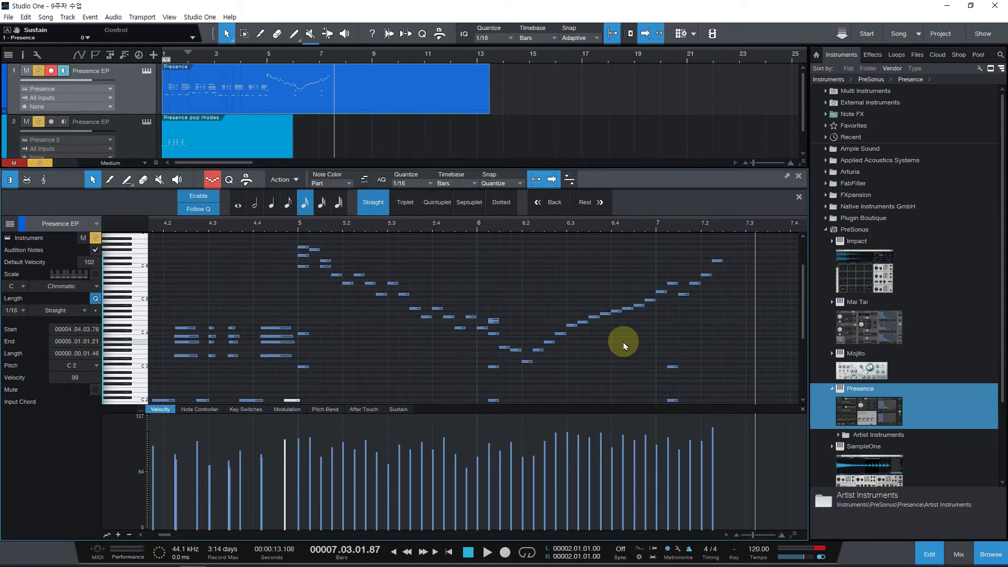
Delete all the step-recorded notes after bar 5 in the first track
left_click_drag(778, 368, 299, 240)
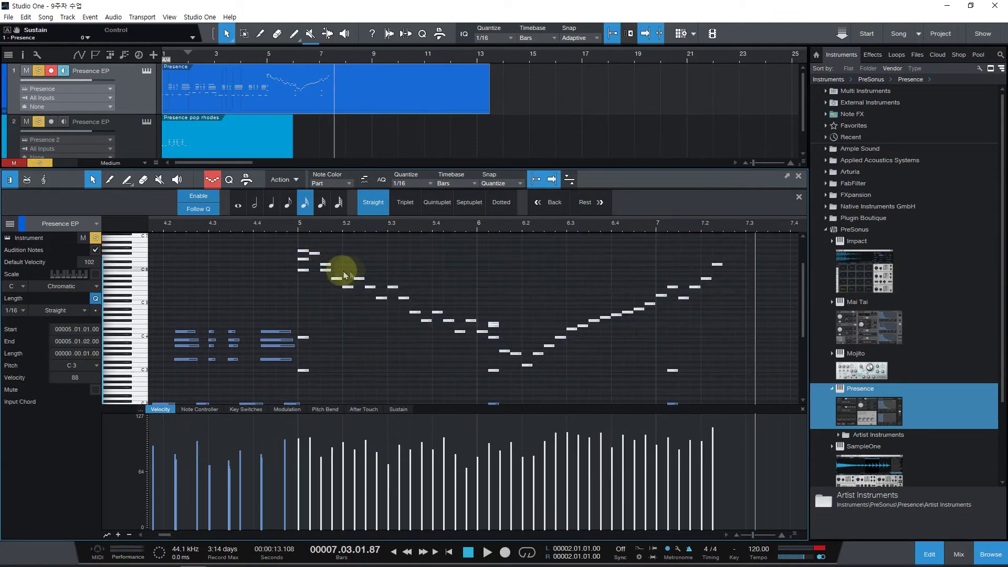
key("Delete")
scroll(524, 302, "down", 2)
left_click_drag(741, 383, 467, 324)
key("Delete")
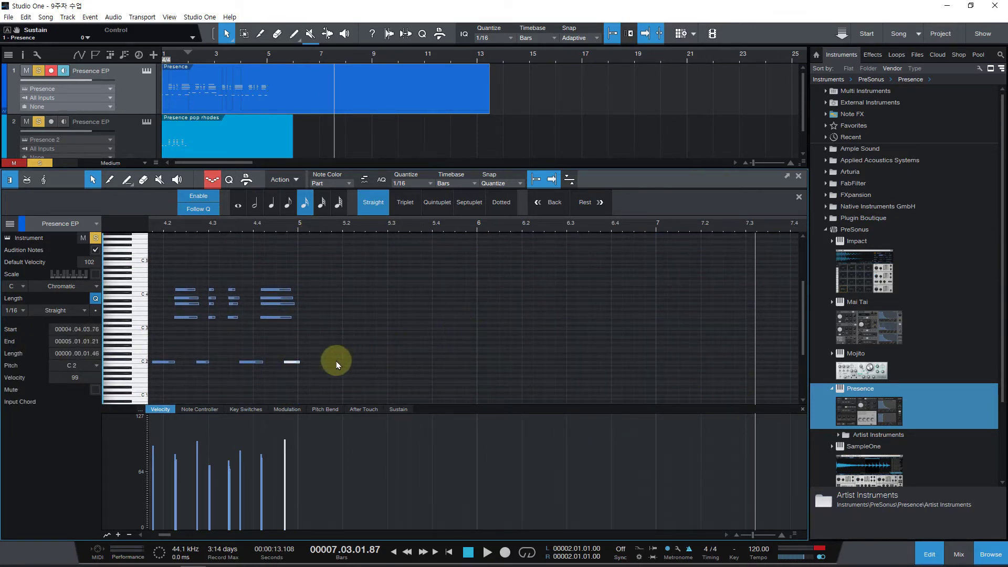
Add a sixteenth note at F3 on bar 5 and duplicate it three times in a row
left_click(302, 316)
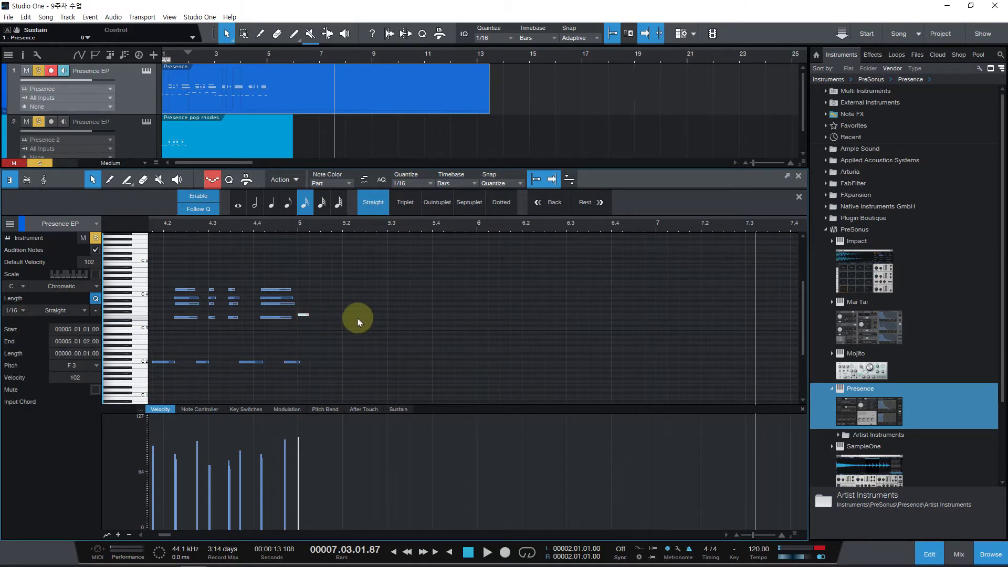
key("d")
key("d")
key("d")
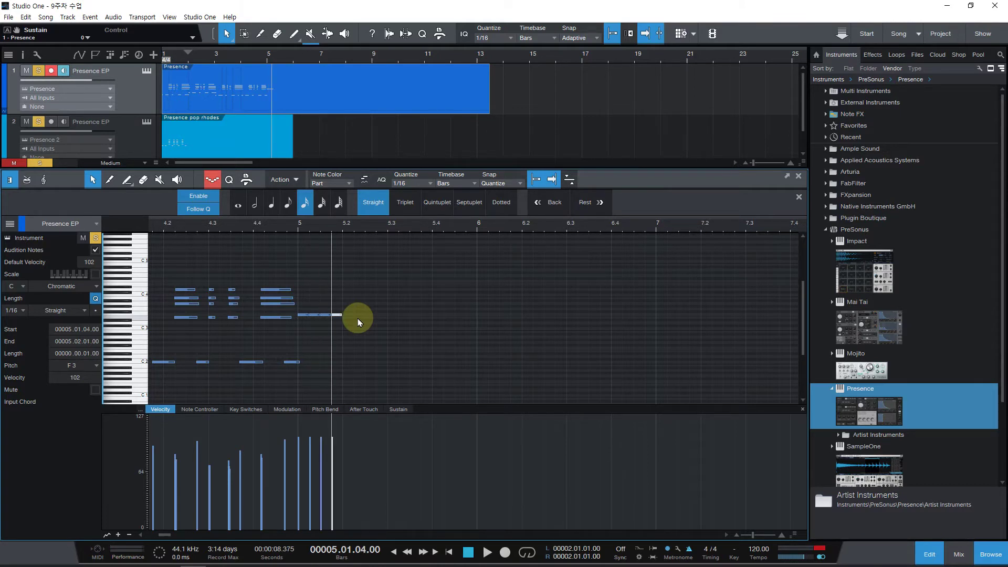
Transpose the three duplicated notes up to G3, A#3 and C4 to form a rising line from F3
key("Left")
key("Left")
key("Left")
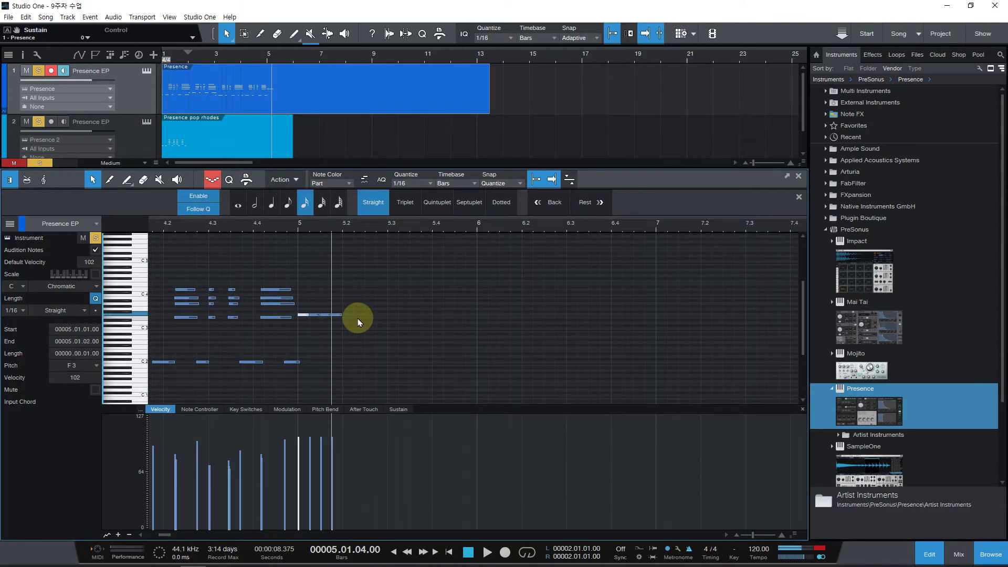
key("Right")
key("Up")
key("Up")
key("Right")
key("Up")
key("Up")
key("Up")
key("Up")
key("Up")
key("Right")
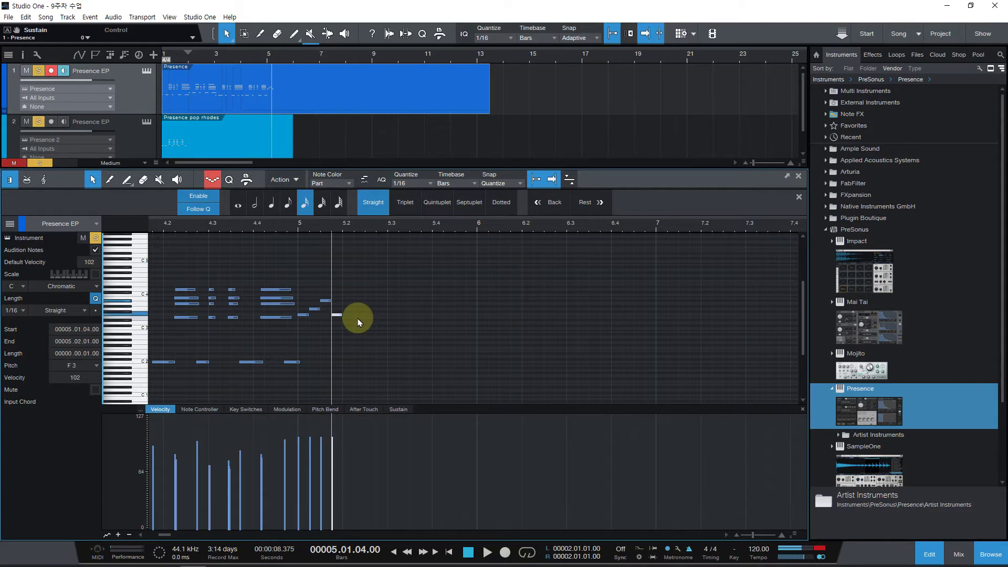
key("Up")
Continue the rising sixteenth-note line to about bar 5.3.3 by duplicating each last note and raising the copy
key("d")
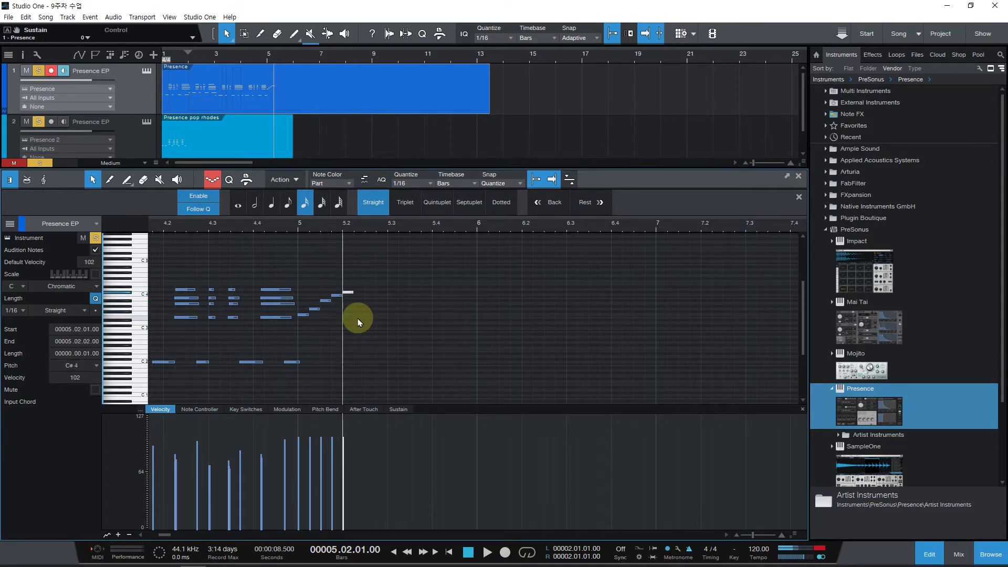
key("d")
key("Up")
key("Up")
key("Up")
key("d")
key("Up")
key("Up")
key("d")
key("Up")
key("Up")
key("d")
key("Up")
key("Up")
key("d")
key("Up")
key("Up")
key("d")
key("Up")
key("d")
Extend the line with duplicated sixteenth notes descending mostly by semitones, down to A3 at bar 6.3.4
key("Down")
key("Down")
key("d")
key("Down")
key("d")
key("Down")
key("d")
key("Down")
key("d")
key("Down")
key("d")
key("Down")
key("d")
key("Down")
key("d")
key("Down")
key("d")
key("Down")
key("d")
key("Down")
key("d")
key("Down")
key("d")
key("Down")
key("d")
key("Down")
key("d")
key("Down")
key("Down")
key("d")
key("Down")
key("d")
key("Down")
key("d")
key("Down")
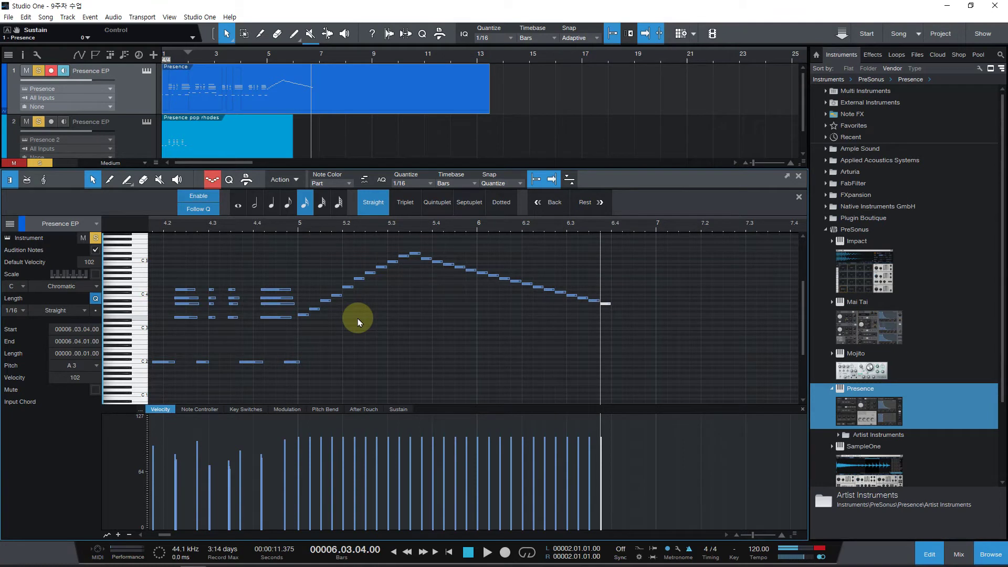
Play back the rising and falling note run from bar 5
left_click(299, 229)
key("space")
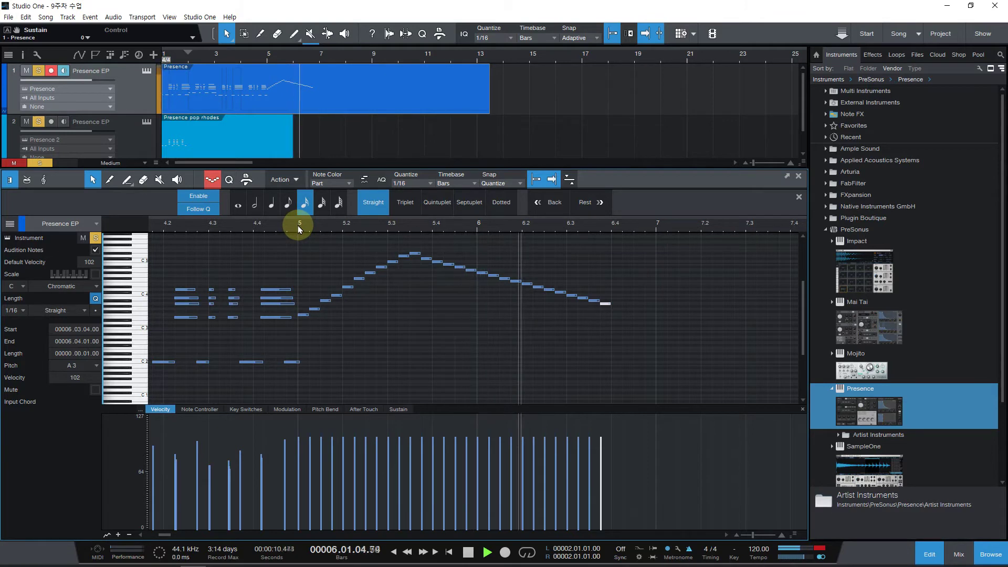
key("space")
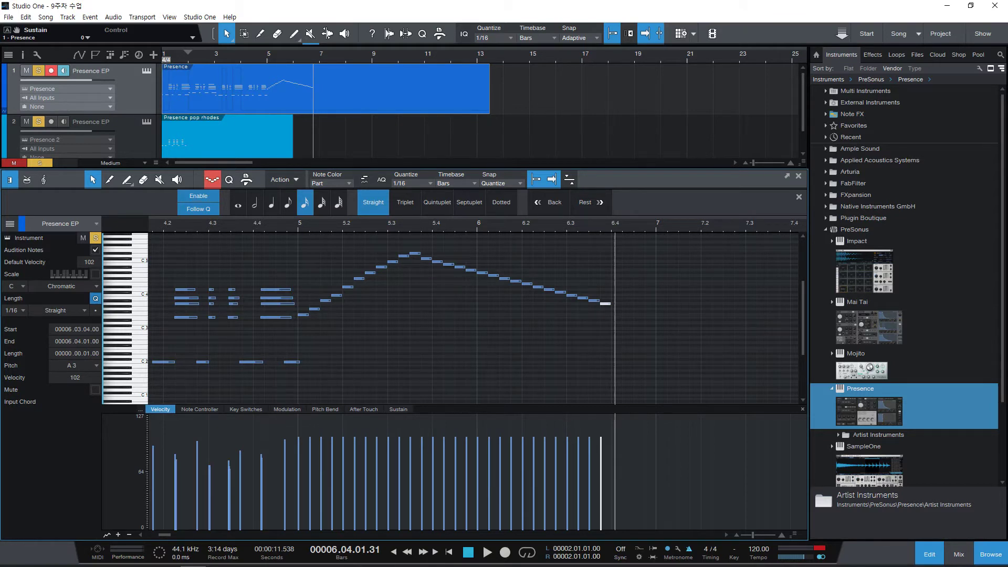
Delete the rising and falling run after bar 5, and switch the second track from solo to mute
left_click_drag(678, 341, 299, 250)
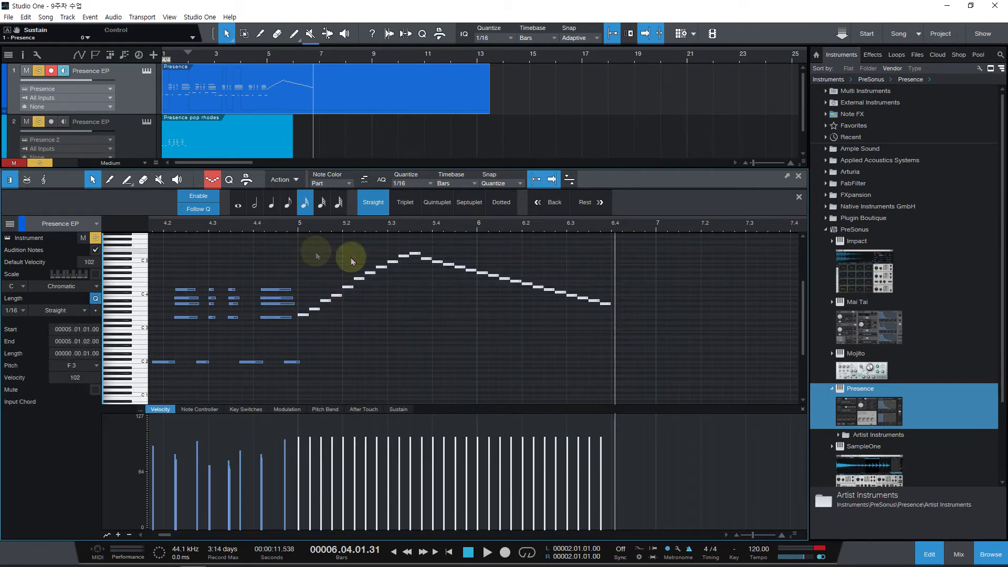
key("Delete")
left_click(38, 121)
left_click(26, 122)
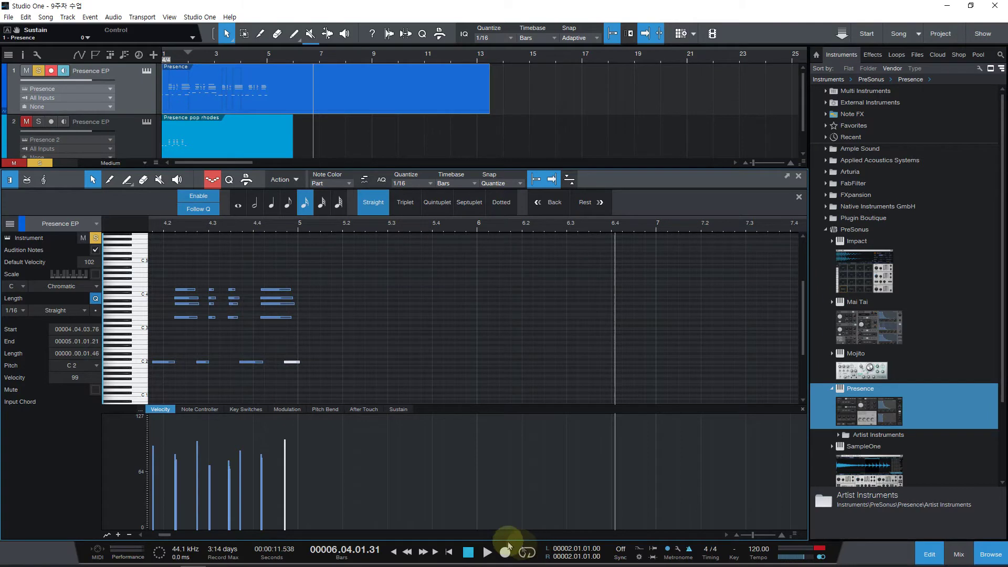
Compare note alignment to the grid near the start of the second track's part and the first track's part
left_click(230, 146)
left_click_drag(190, 232, 457, 317)
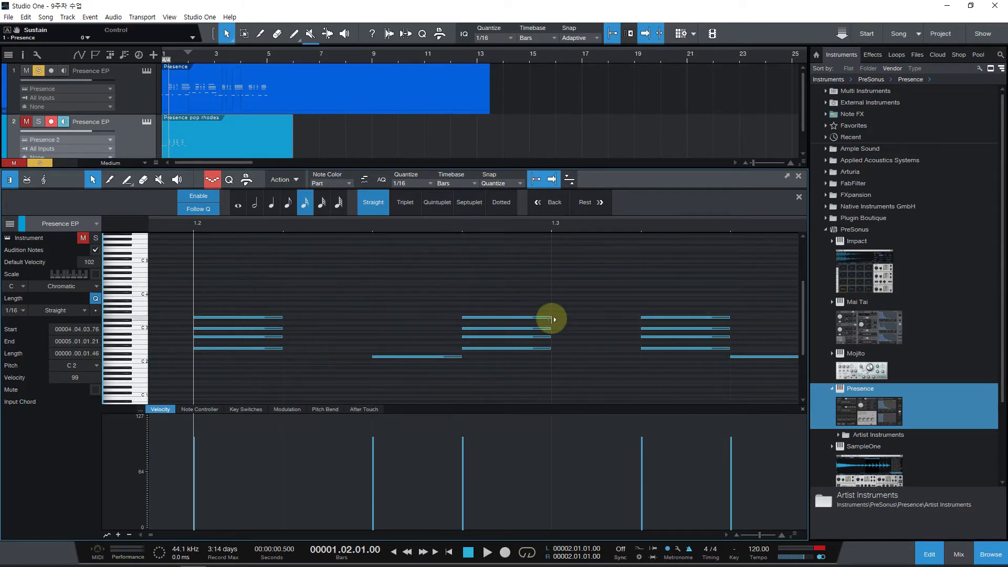
left_click(224, 96)
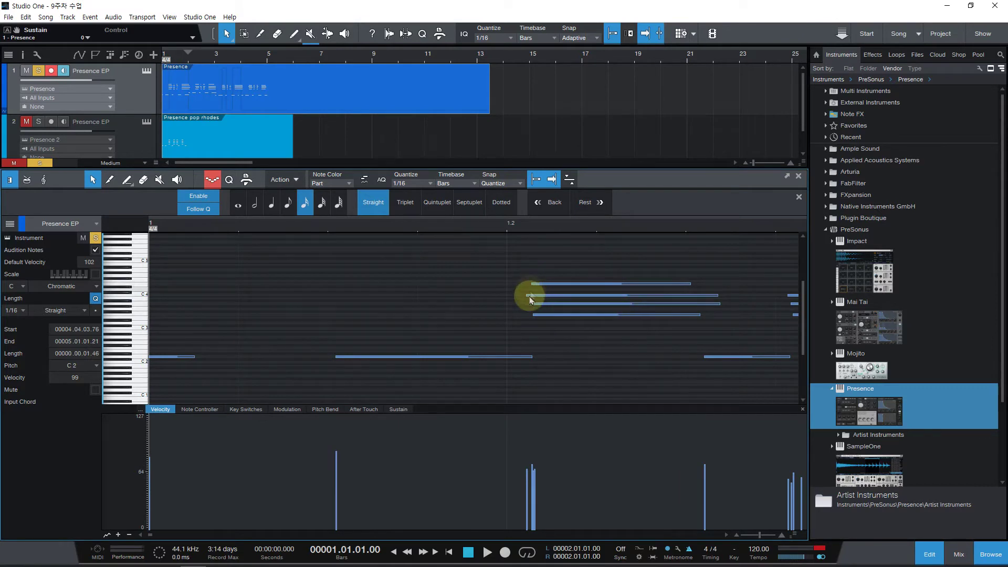
Play back the first track's recorded chords and bass from bar 1 to bar 5
scroll(674, 330, "down", 4)
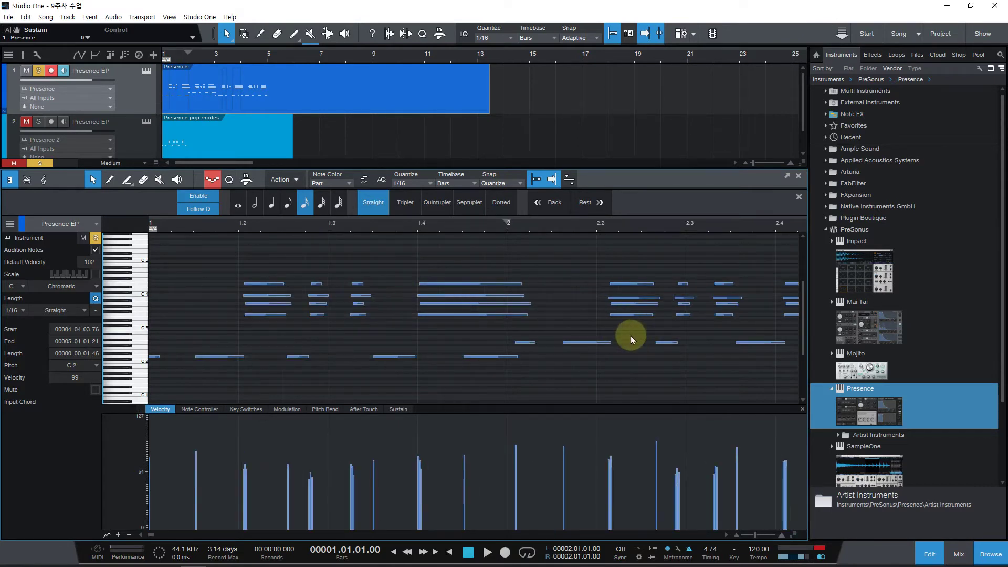
key("space")
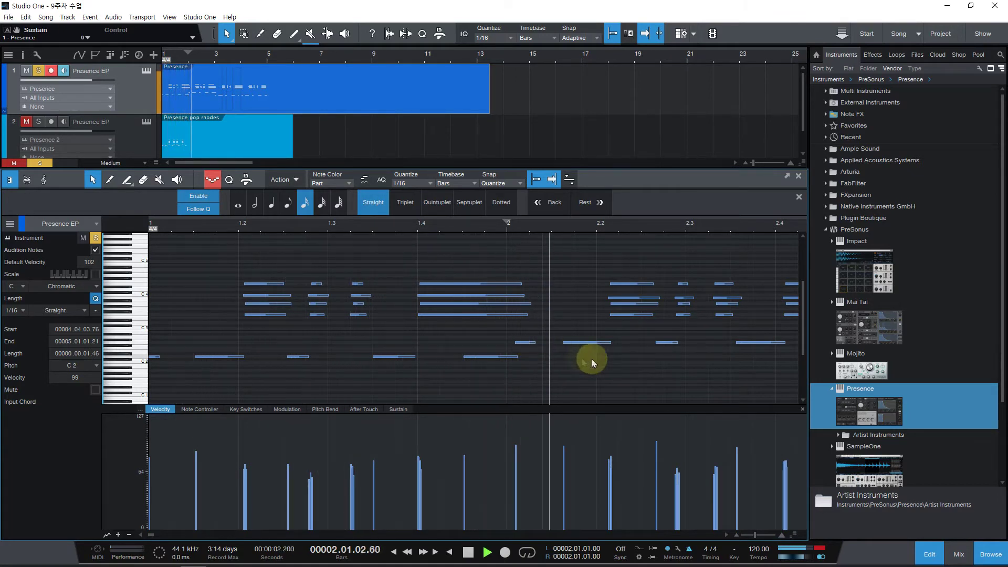
scroll(629, 373, "down", 2)
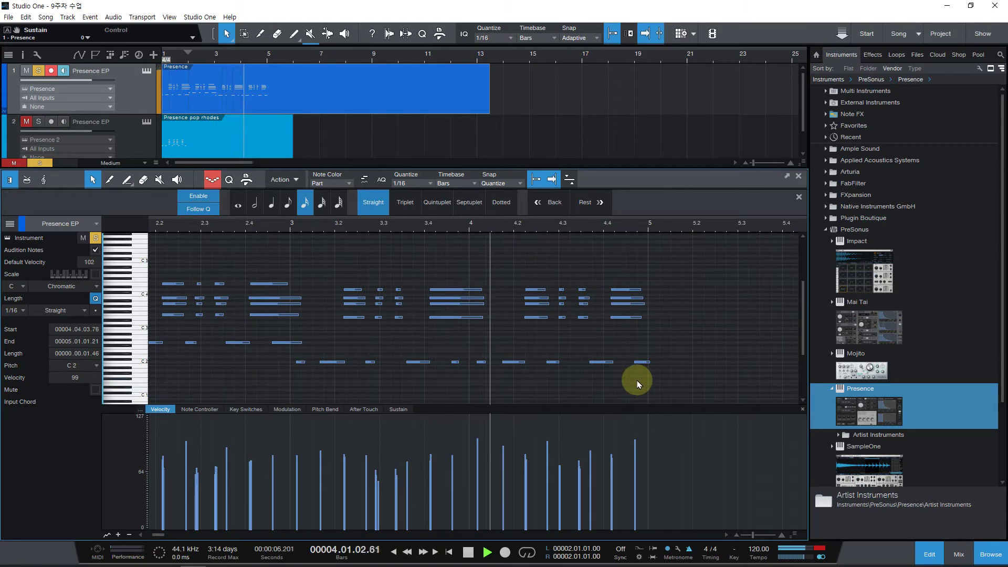
key("space")
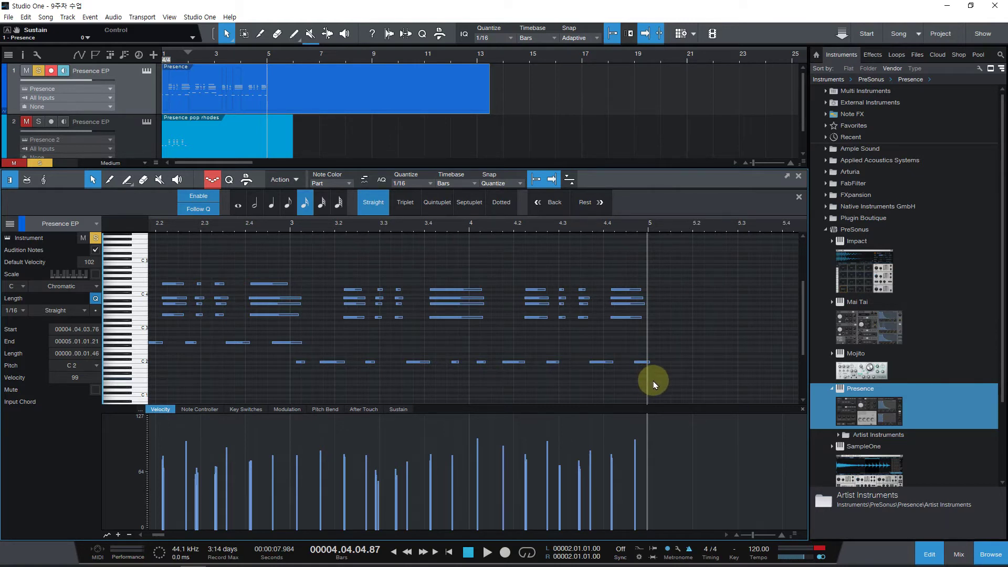
Hide the Step Record options and show the Quantize options in the note editor
left_click(229, 180)
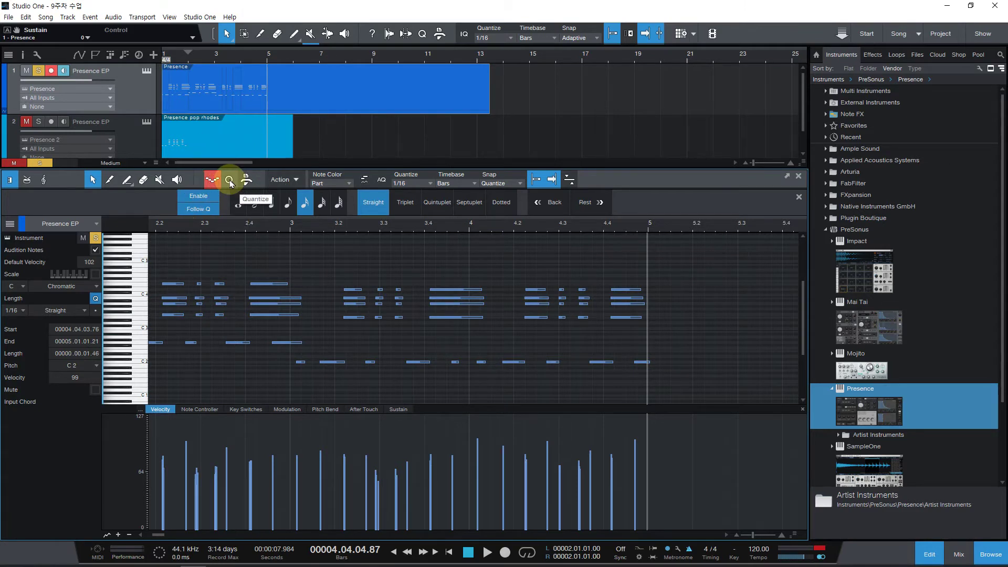
left_click(229, 180)
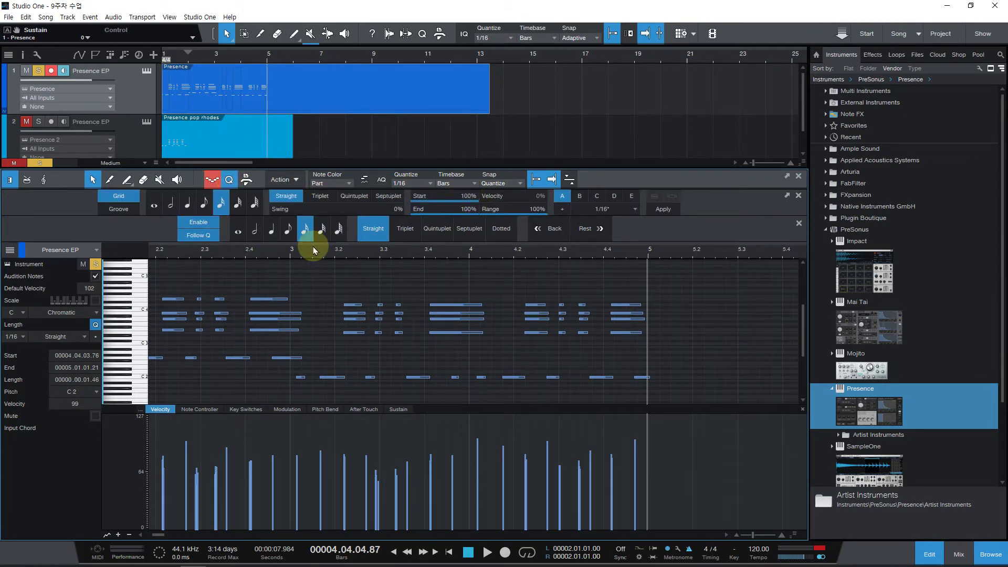
left_click(212, 187)
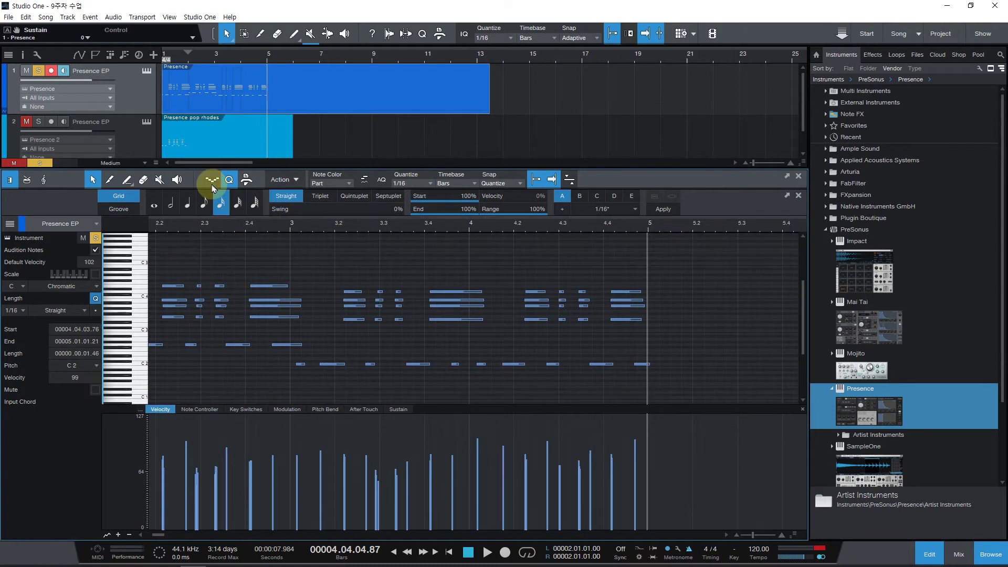
left_click(230, 181)
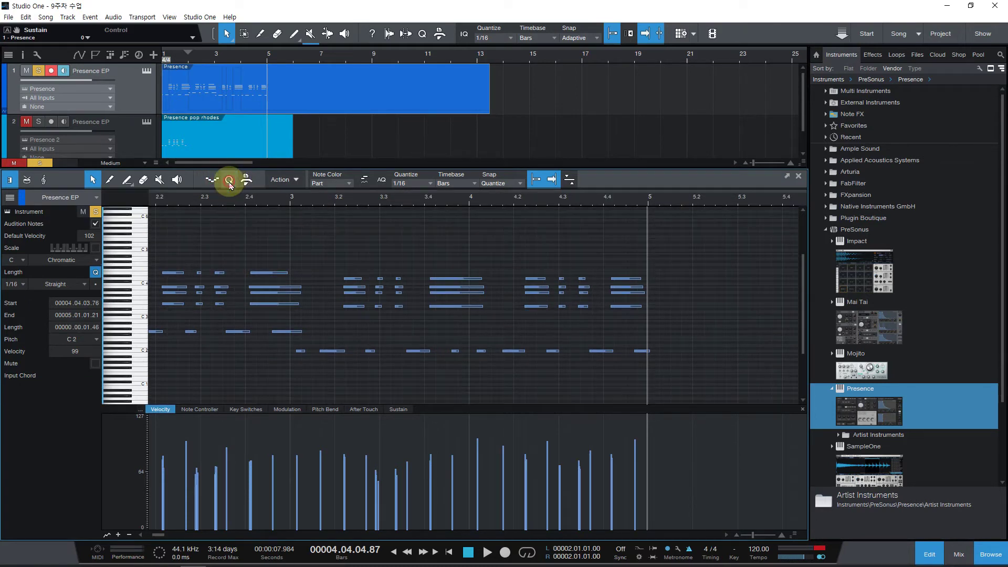
left_click(430, 184)
left_click(430, 184)
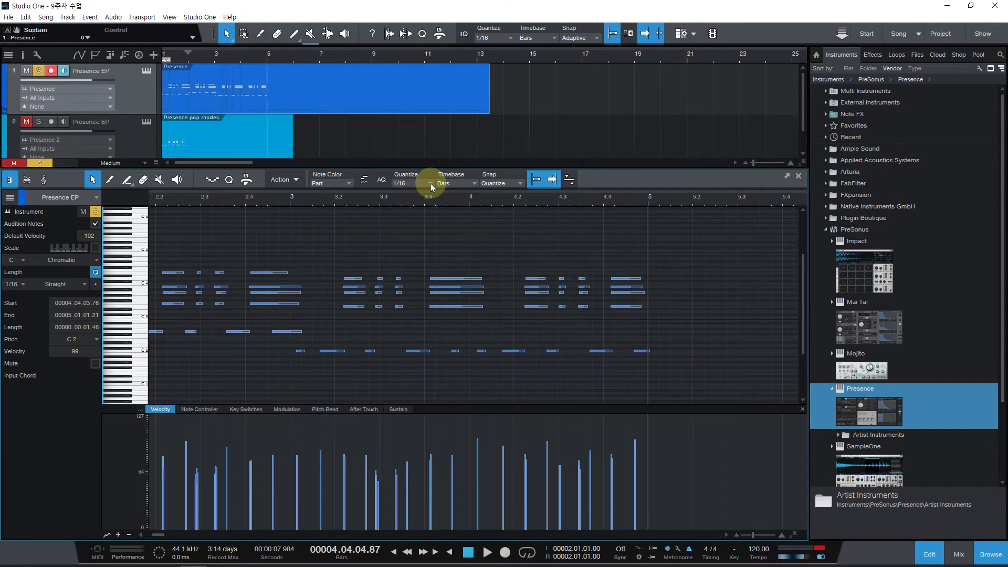
left_click(228, 182)
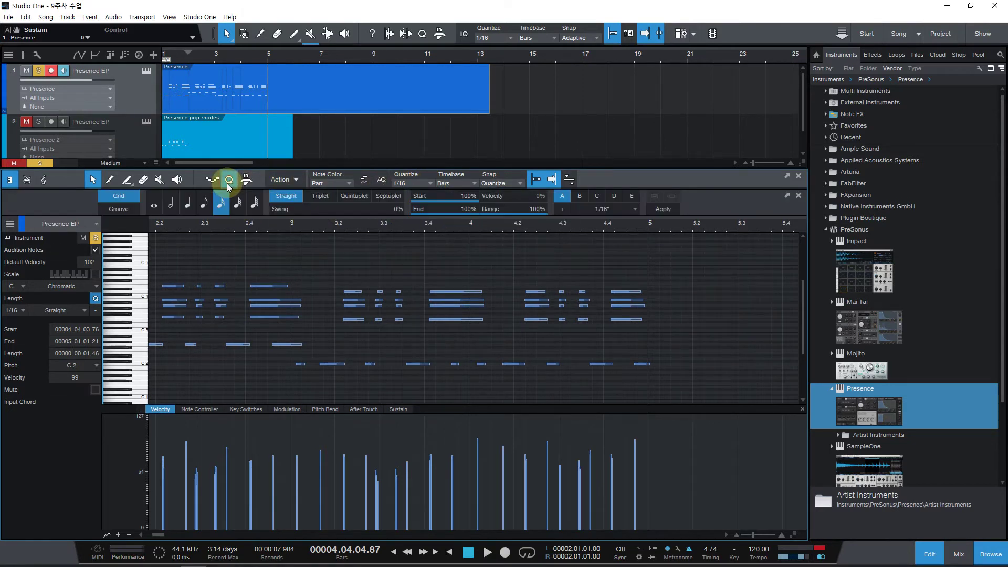
left_click(457, 200)
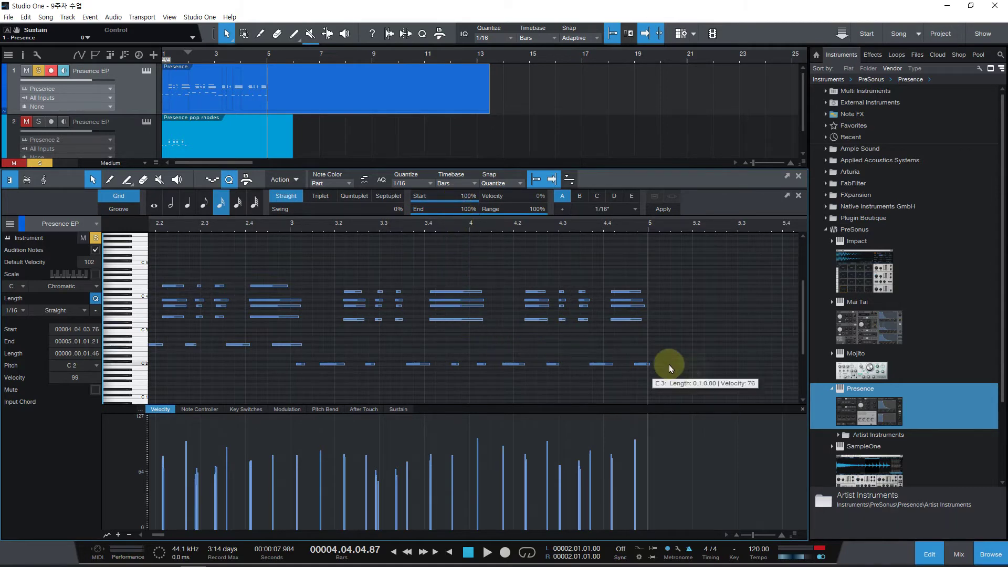
Try quantizing all the first track's notes to straight 1/16, undoing and reapplying it to compare note positions around beat 2.2
left_click_drag(672, 381, 149, 245)
left_click_drag(711, 386, 150, 275)
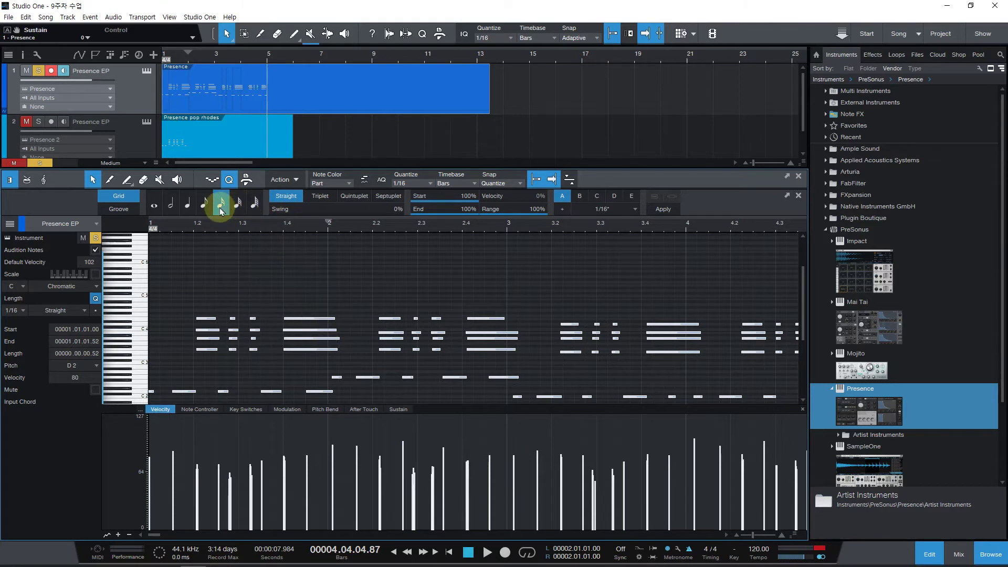
left_click_drag(373, 231, 479, 281)
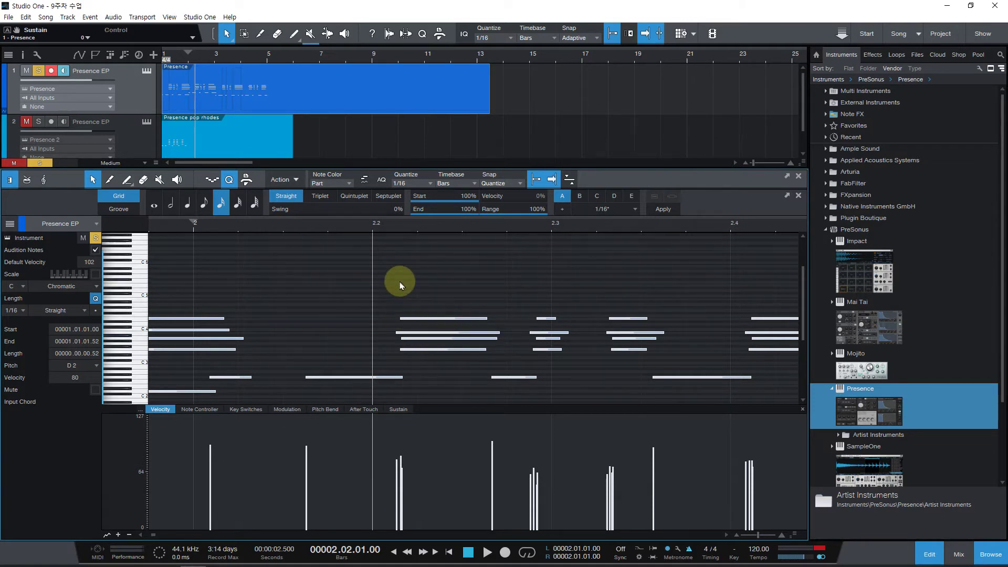
key("q")
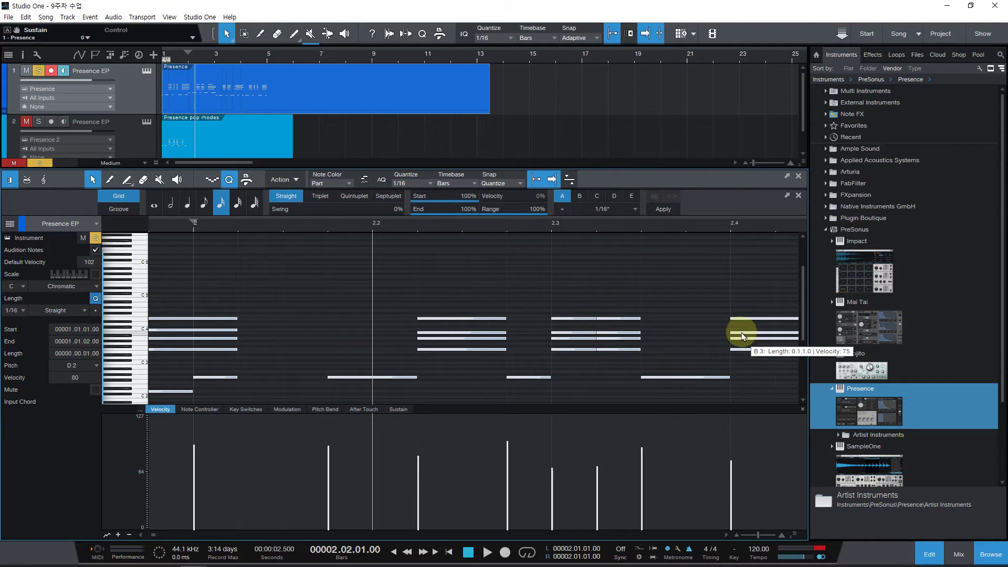
key("ctrl+z")
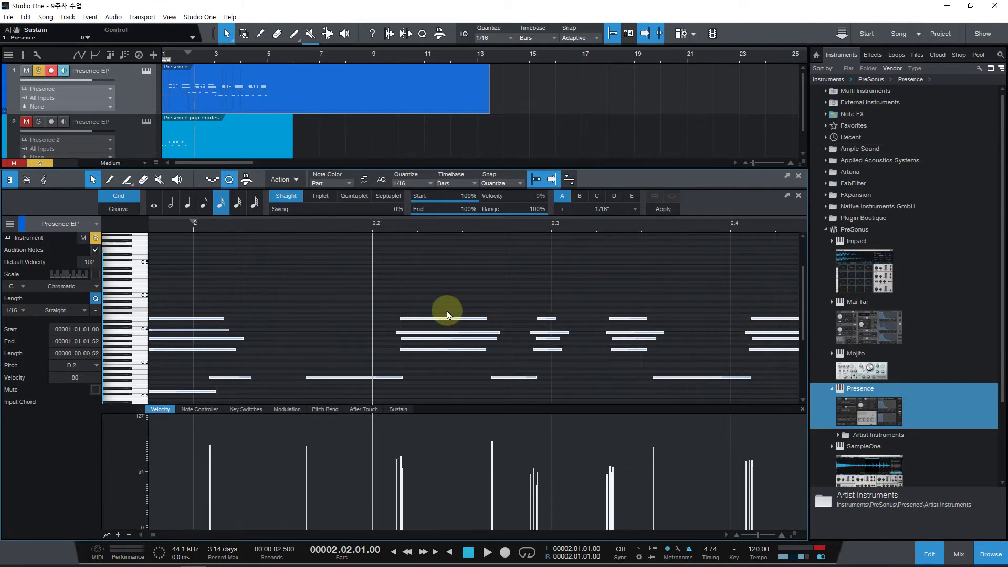
key("q")
key("alt+h")
key("q")
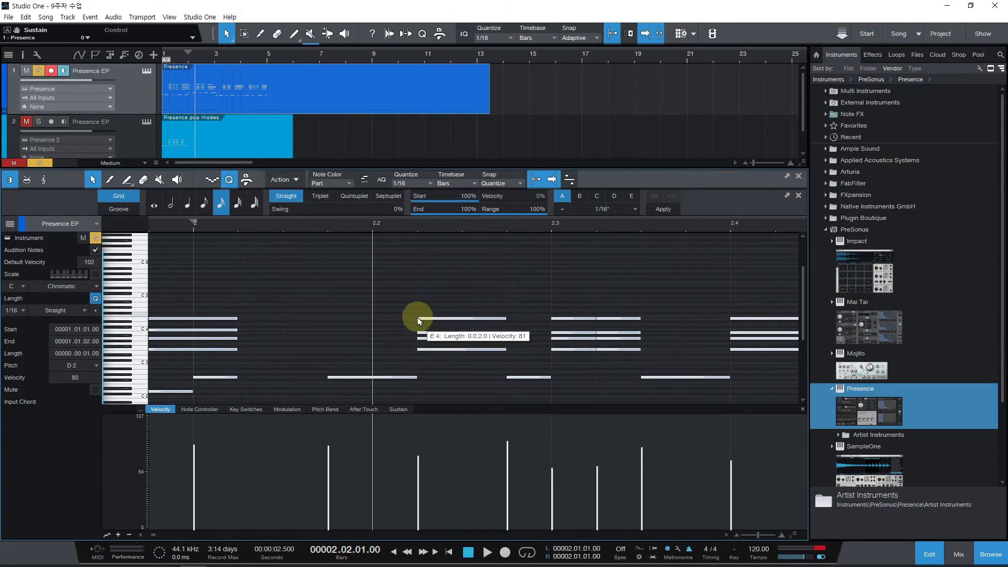
key("alt+h")
Try shifting only the chord at beat 2.2 and quantizing it to the 1/16 grid
left_click_drag(373, 283, 400, 349)
left_click_drag(344, 295, 424, 361)
key("q")
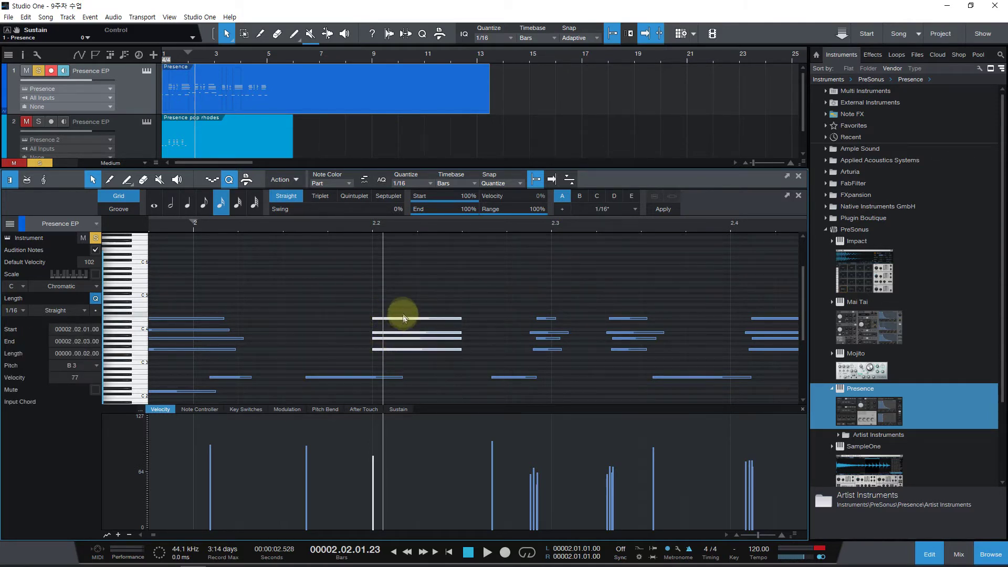
left_click_drag(404, 314, 434, 314)
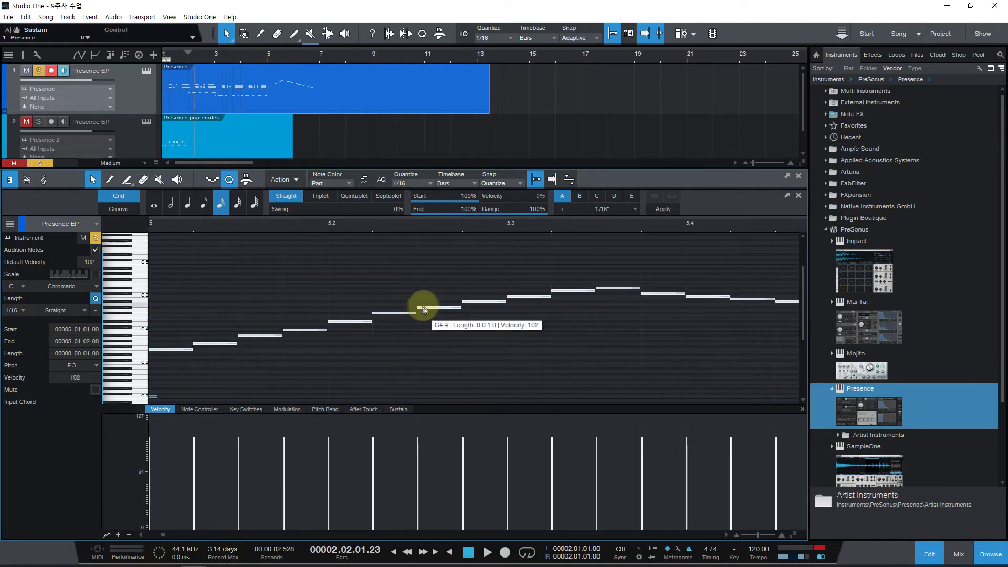
Delete the restored note run after bar 5 and return the playhead to the start of the song
key("Delete")
scroll(456, 339, "down", 2)
left_click(449, 551)
scroll(376, 360, "up", 3)
scroll(384, 356, "down", 4)
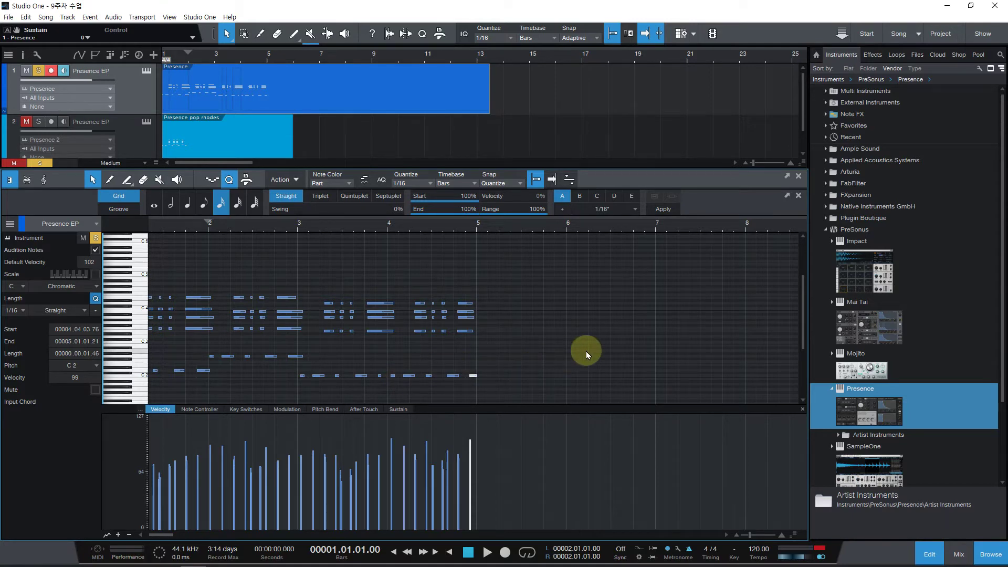
Select all the notes from bar 1 to bar 5 and quantize them to straight 1/16
left_click_drag(527, 392, 63, 263)
left_click_drag(520, 389, 47, 227)
left_click(348, 377)
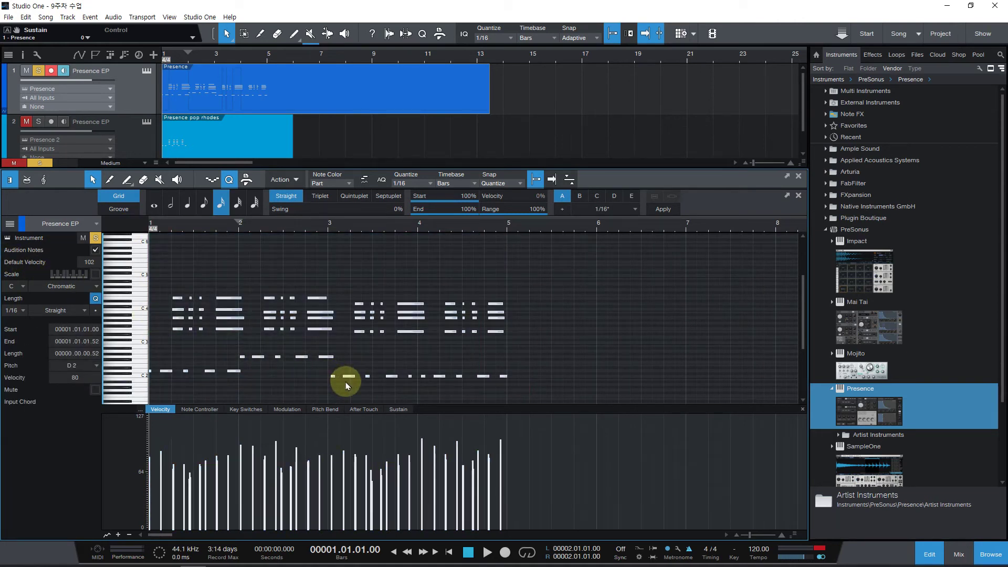
key("q")
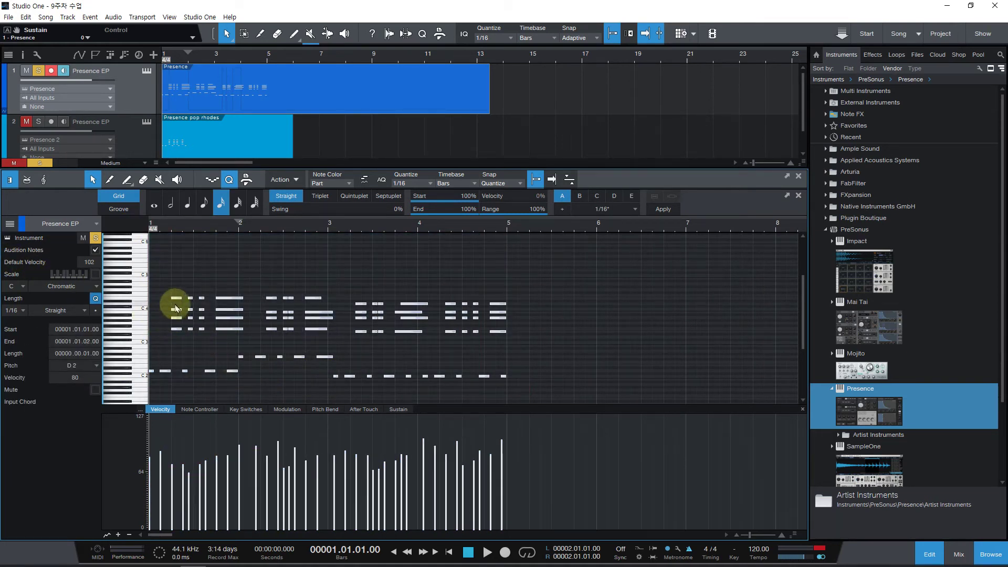
Compare the quantized notes with beats 1.2 and 4.2, and restore the original timing of all notes from bar 1 to bar 5
left_click(169, 229)
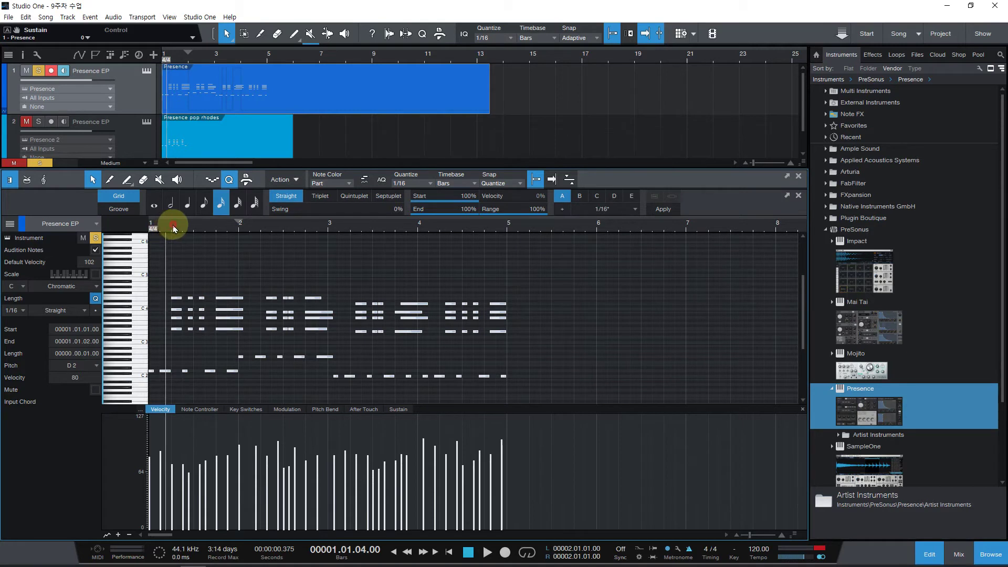
left_click_drag(171, 216, 397, 261)
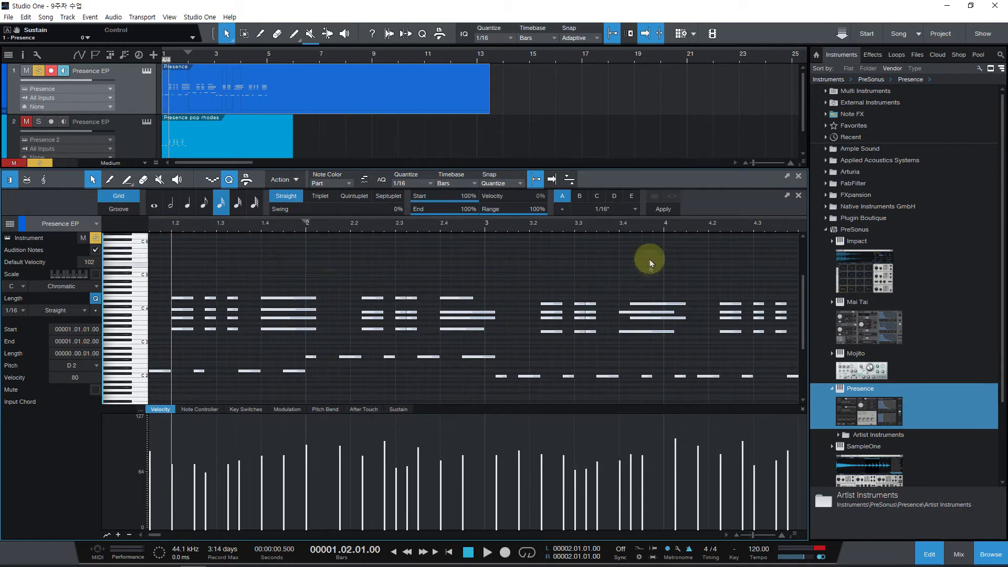
left_click(721, 229)
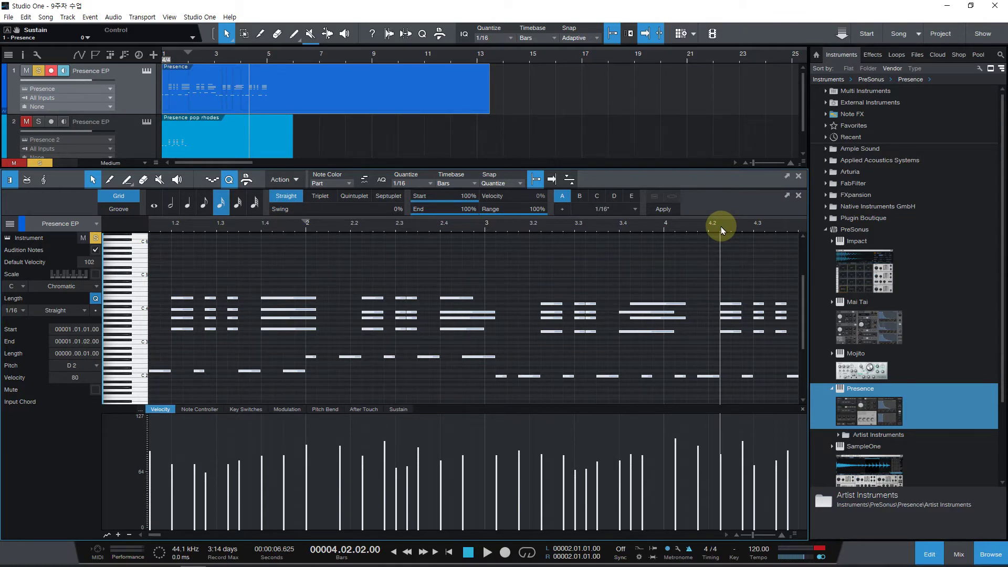
key("shift+q")
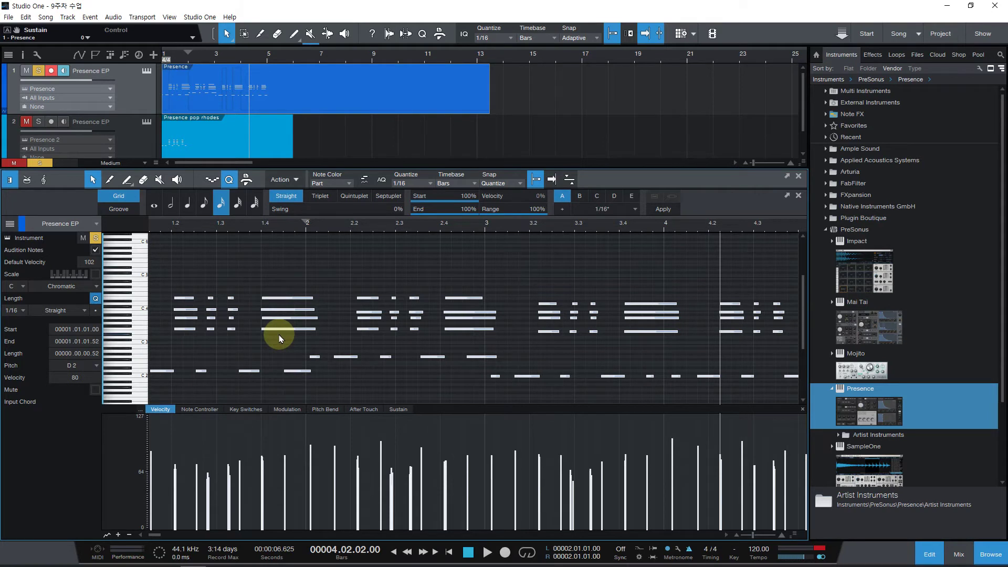
left_click(398, 260)
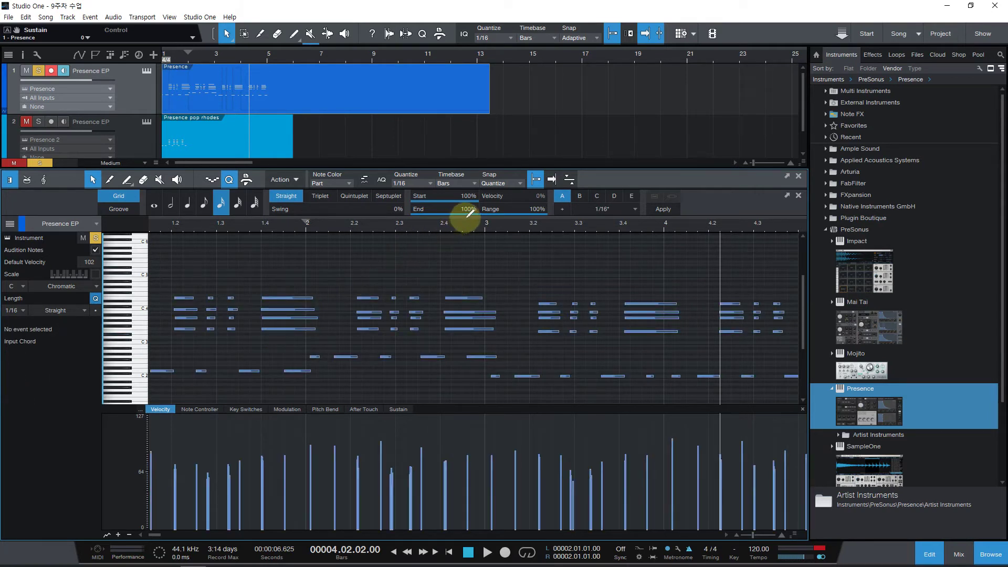
Set the quantize End strength to 0% and quantize the starts of the notes between beats 1.2 and 1.3 to 1/16
left_click_drag(474, 215, 404, 214)
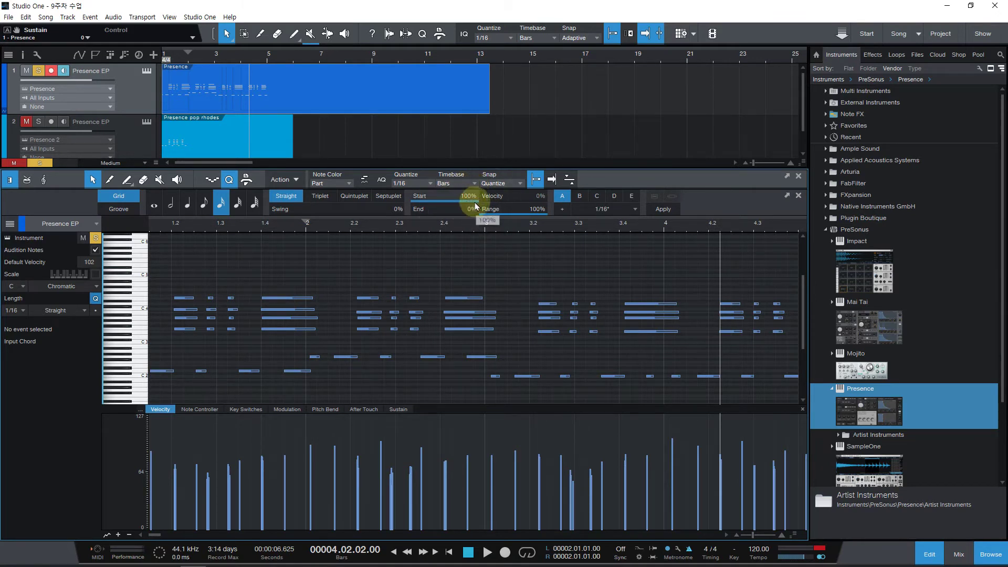
left_click(175, 223)
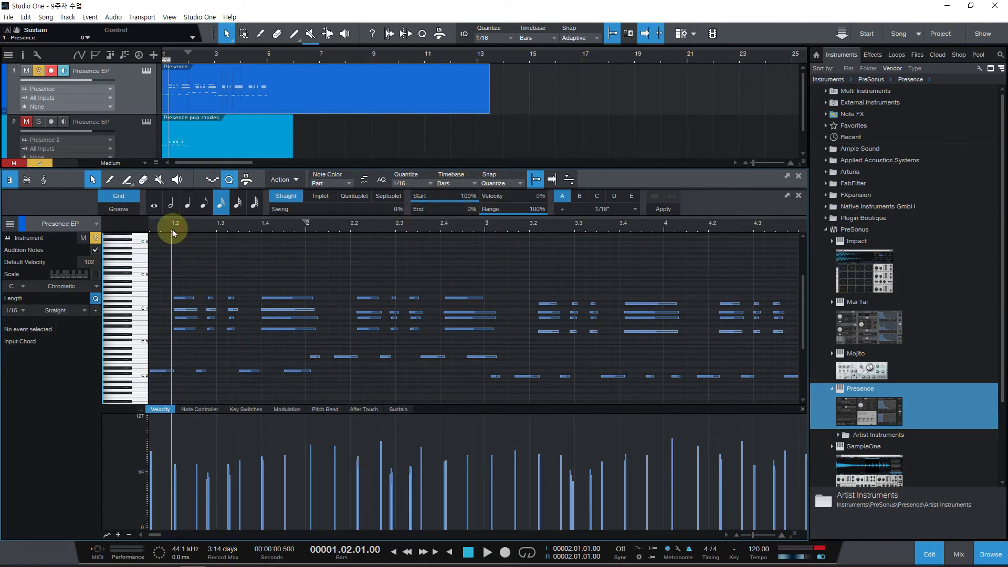
key("e")
key("e")
key("e")
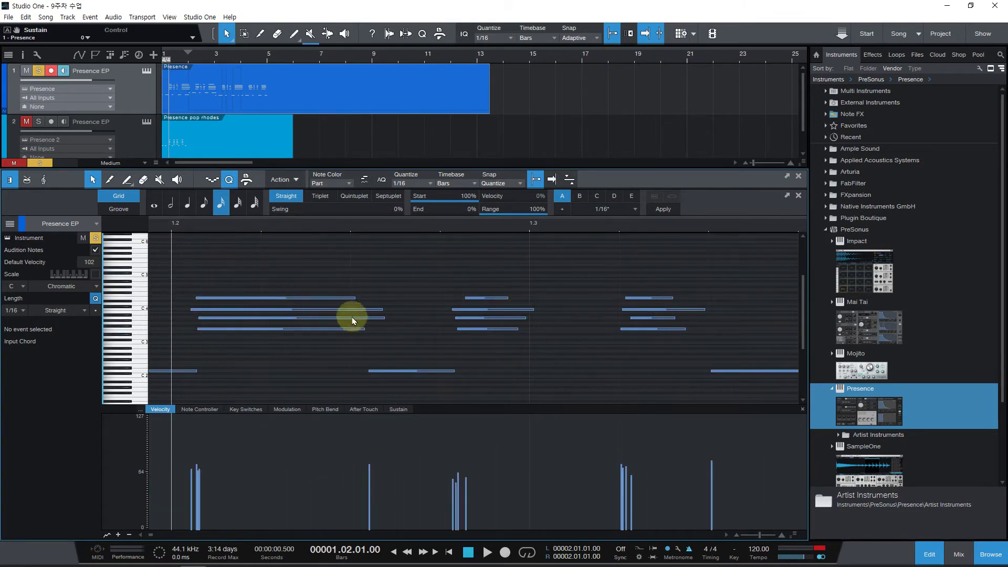
left_click_drag(213, 264, 563, 387)
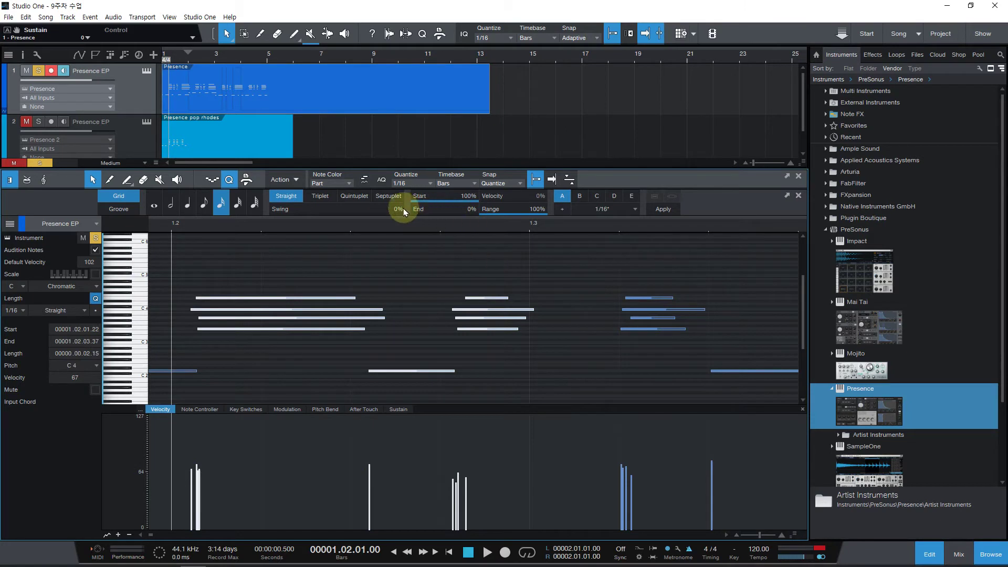
left_click(419, 215)
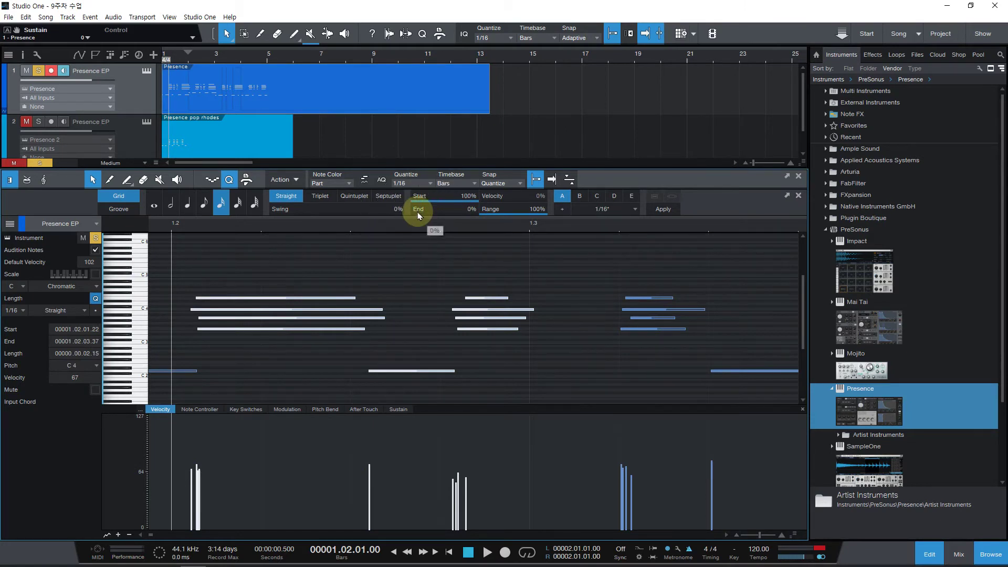
key("q")
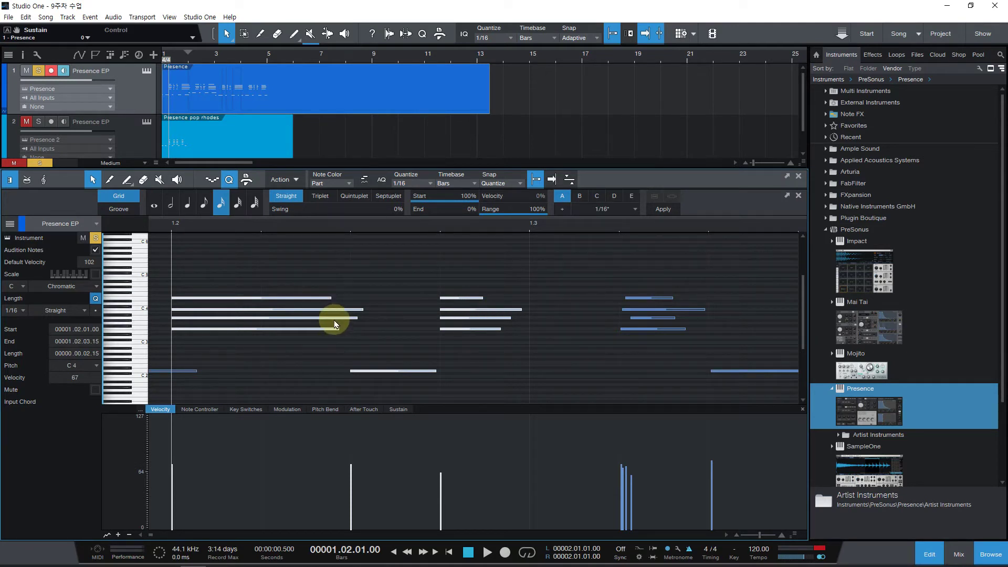
Quantize the starts of all notes from bar 1 to bar 5 to straight 1/16 and inspect them around beat 1.2
mouse_move(336, 324)
key("w")
key("w")
key("w")
key("w")
key("w")
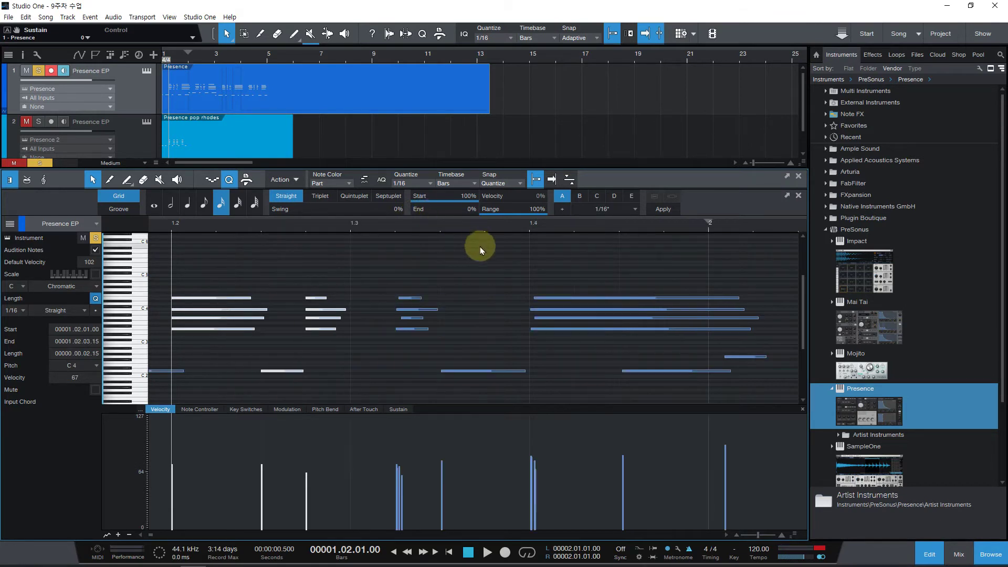
key("w")
left_click_drag(536, 389, 20, 251)
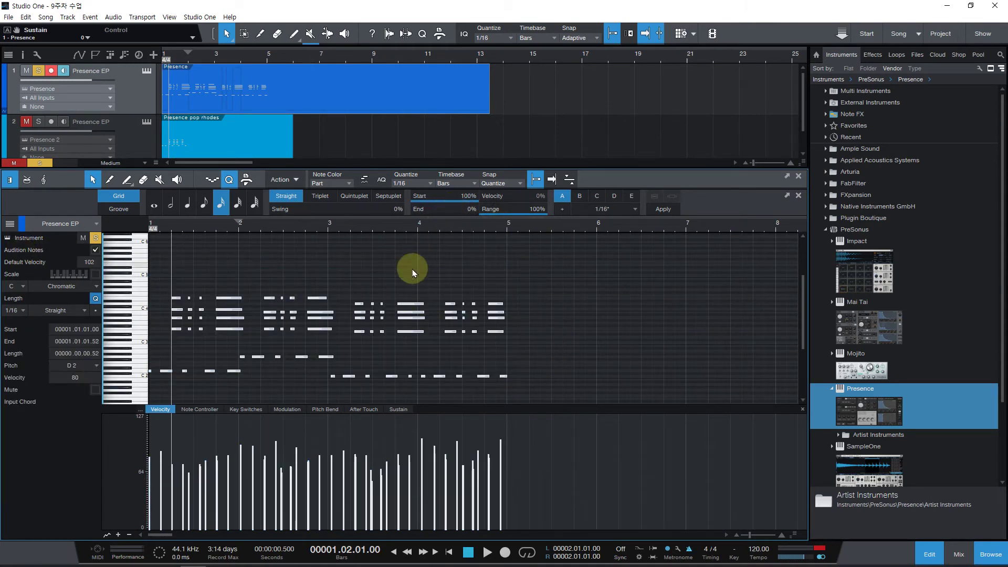
key("q")
key("e")
key("e")
key("e")
key("e")
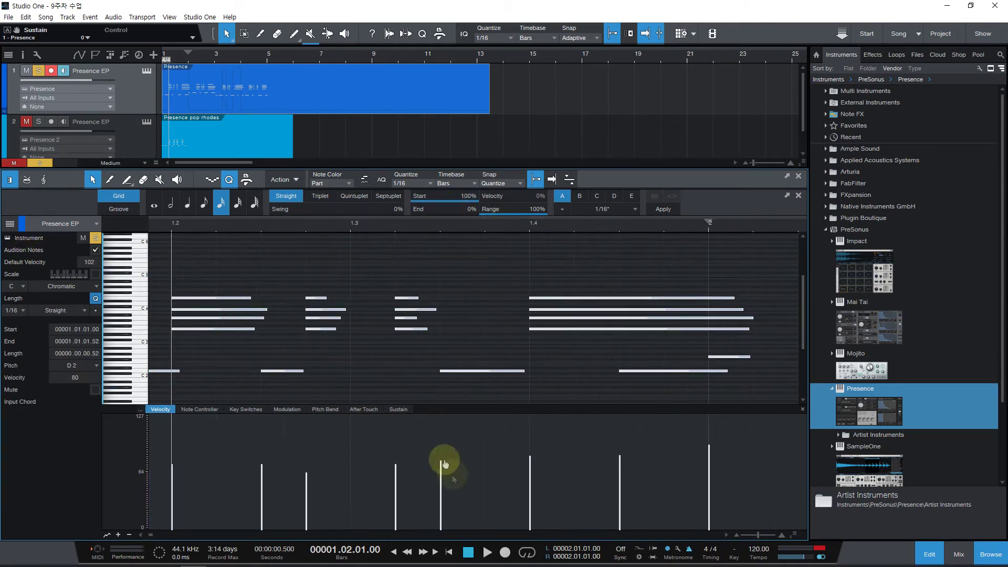
Play the quantized performance from the start of the song to bar 5
left_click(450, 553)
key("w")
key("w")
key("w")
key("w")
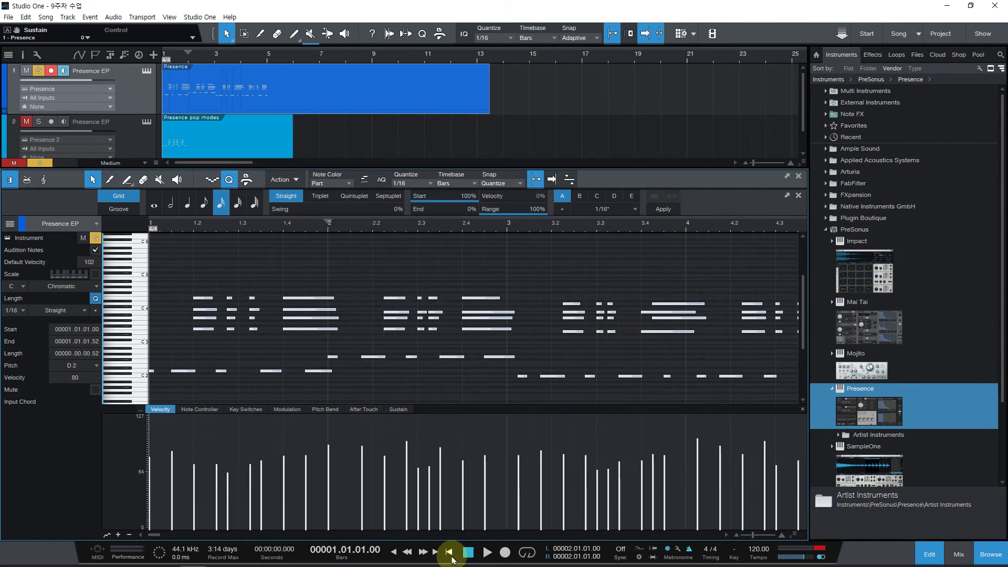
key("space")
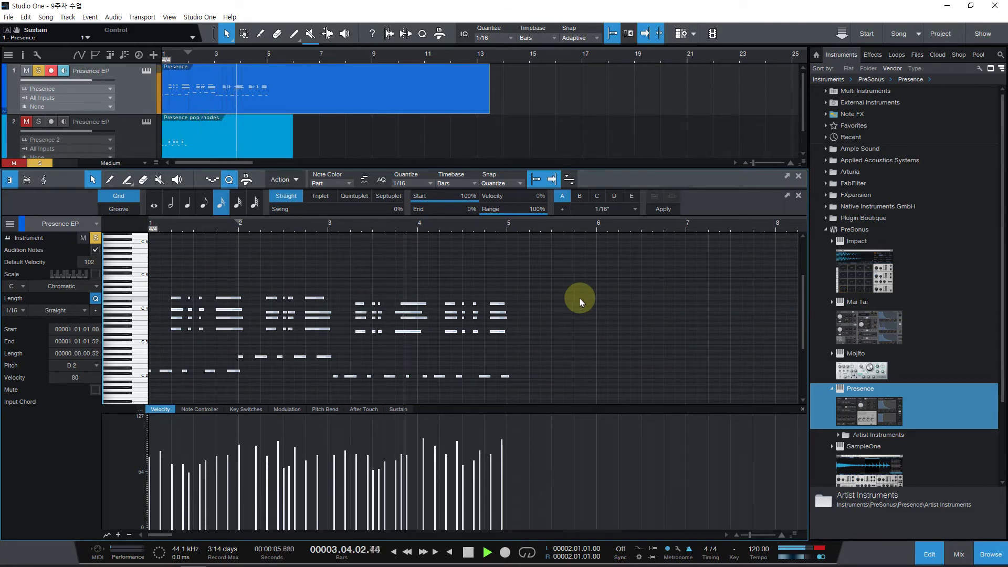
key("space")
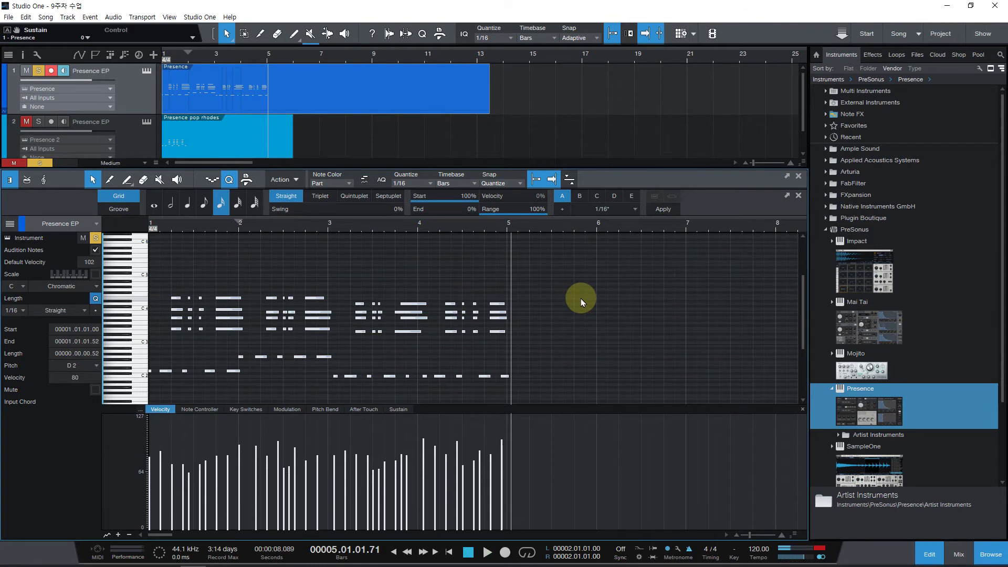
Move bar 2's chords and the bass notes between them one sixteenth earlier, with the first bass note at 2.1.3, and play the passage
left_click(242, 225)
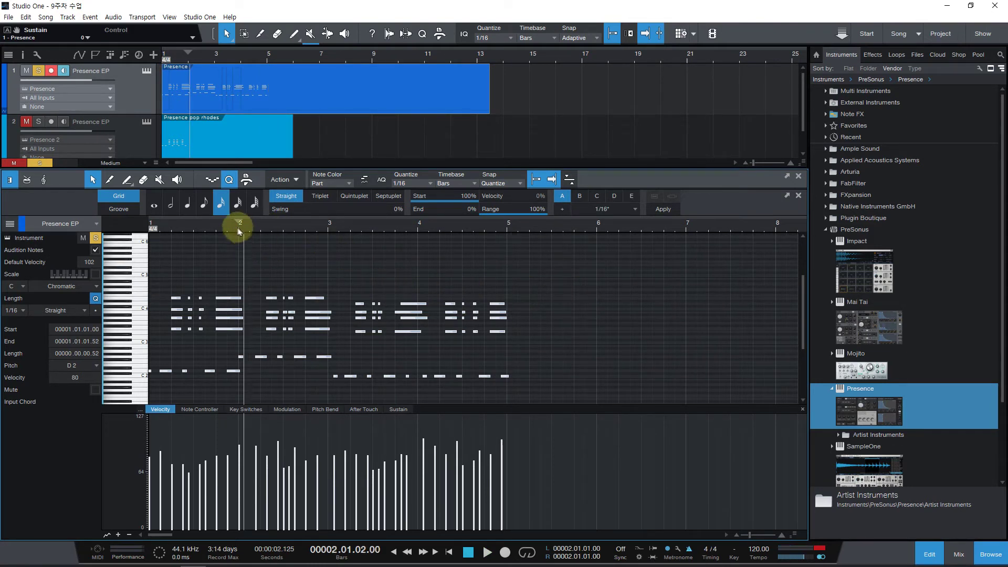
left_click_drag(238, 233, 525, 374)
left_click_drag(329, 356, 304, 355)
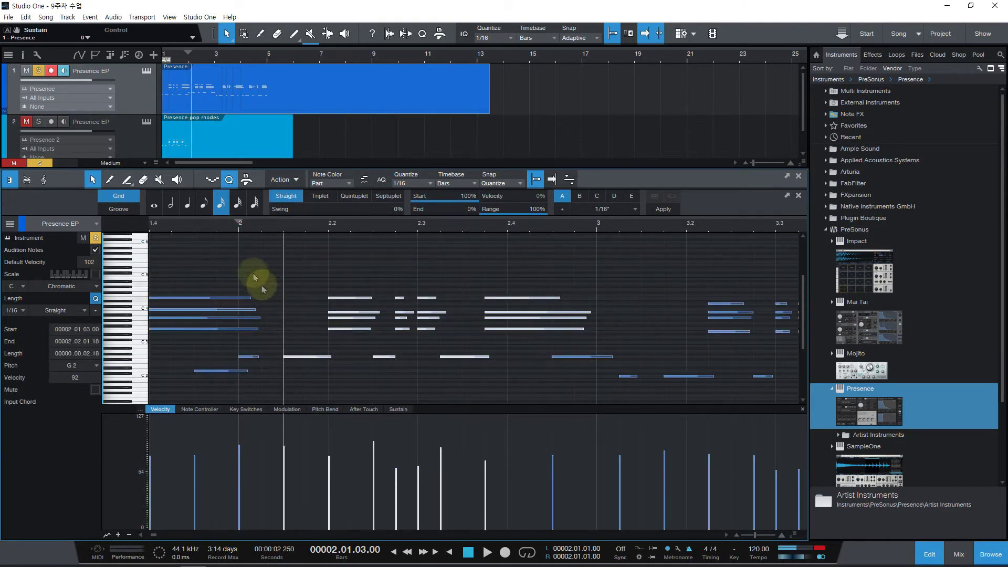
key("space")
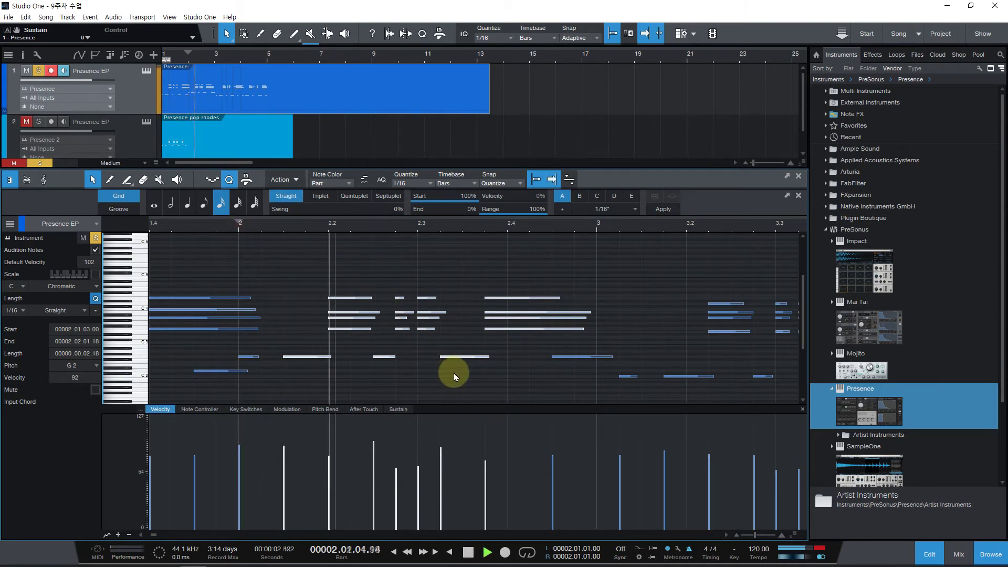
left_click(395, 289)
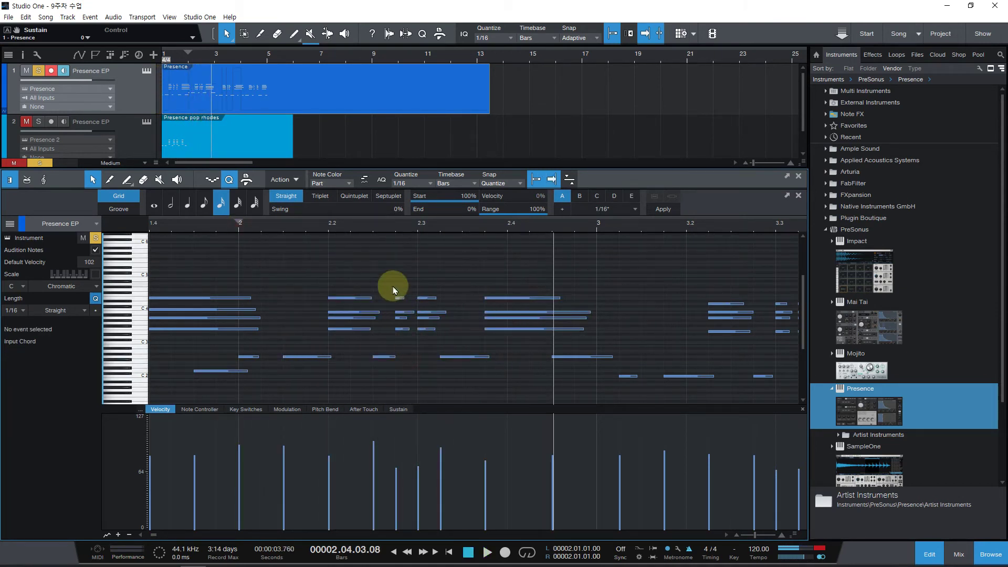
Shift bar 2's last short chord to 2.3.2 and its long chord to 2.4, and place the playhead at bar 2
mouse_move(434, 334)
left_mouse_down()
mouse_move(424, 336)
mouse_move(449, 334)
left_mouse_up()
left_click_drag(486, 275, 538, 333)
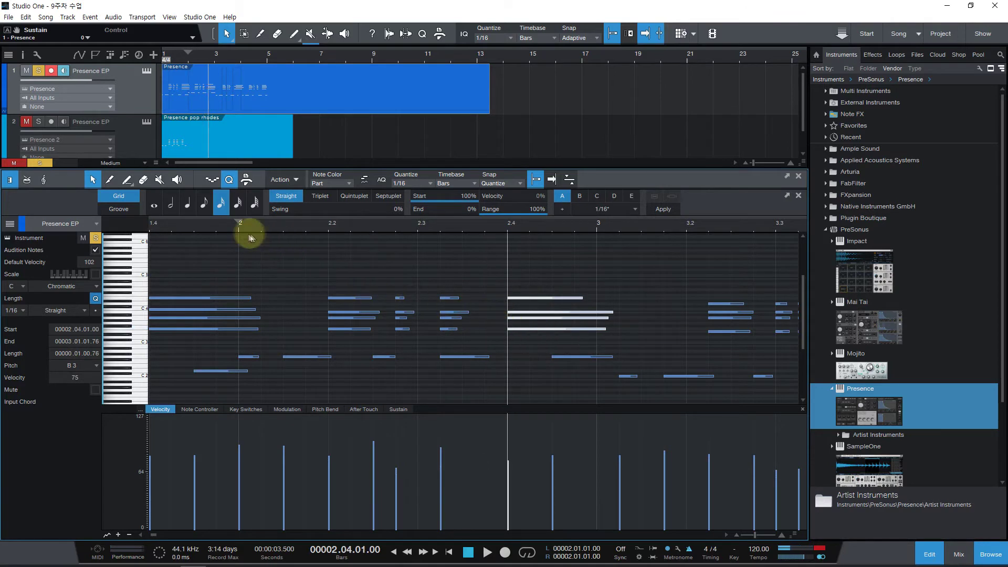
left_click(234, 225)
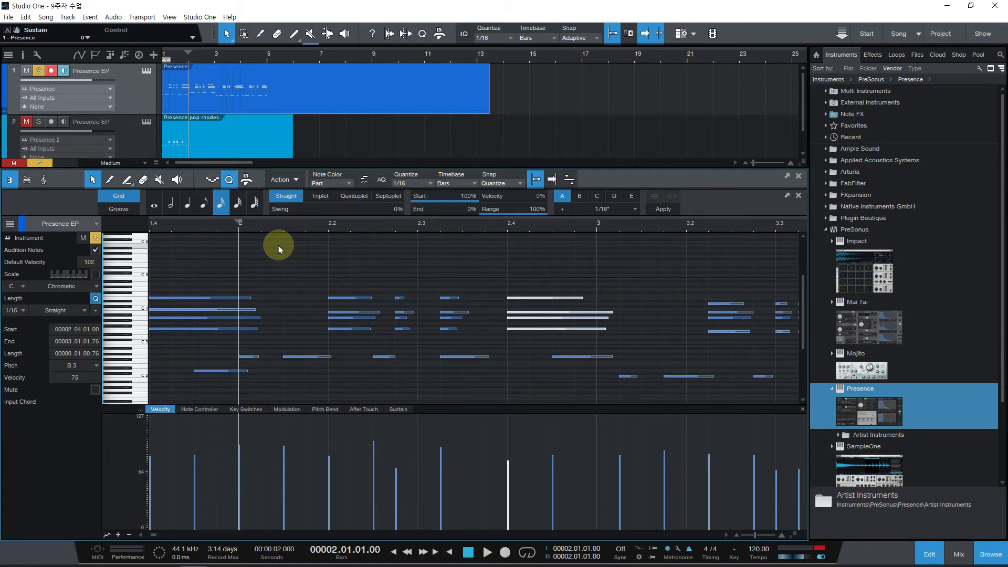
key("w")
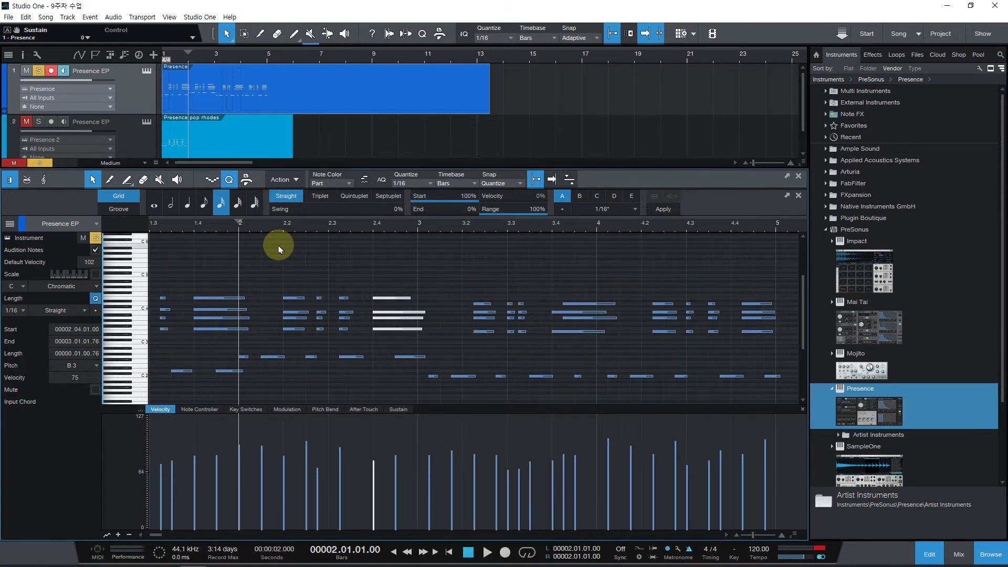
left_click(238, 274)
left_click(244, 330)
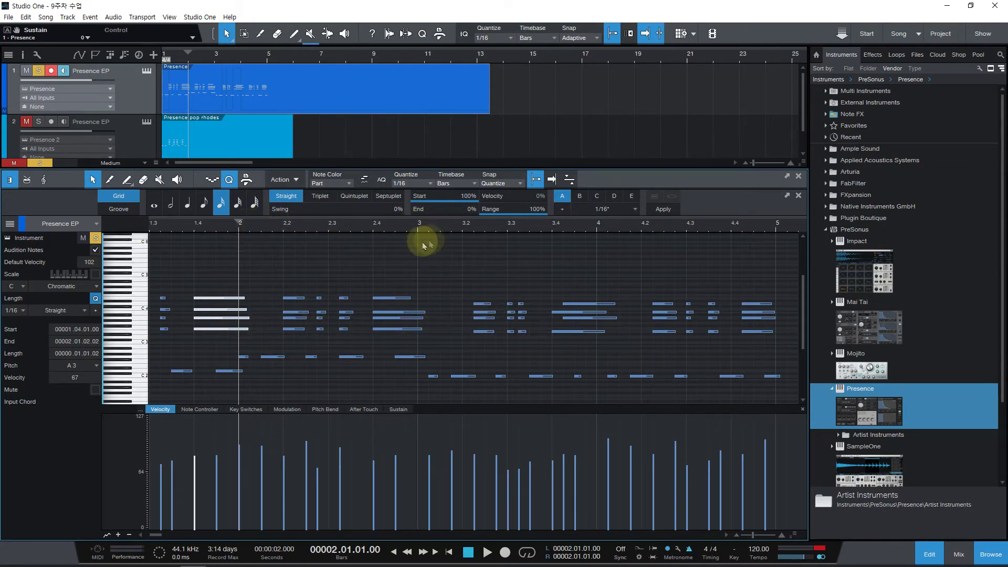
Move bar 3's notes one sixteenth earlier to start at 3.1.1, and place its last short chord at 3.3.2 and its long chord at 3.4
left_click_drag(422, 241, 617, 410)
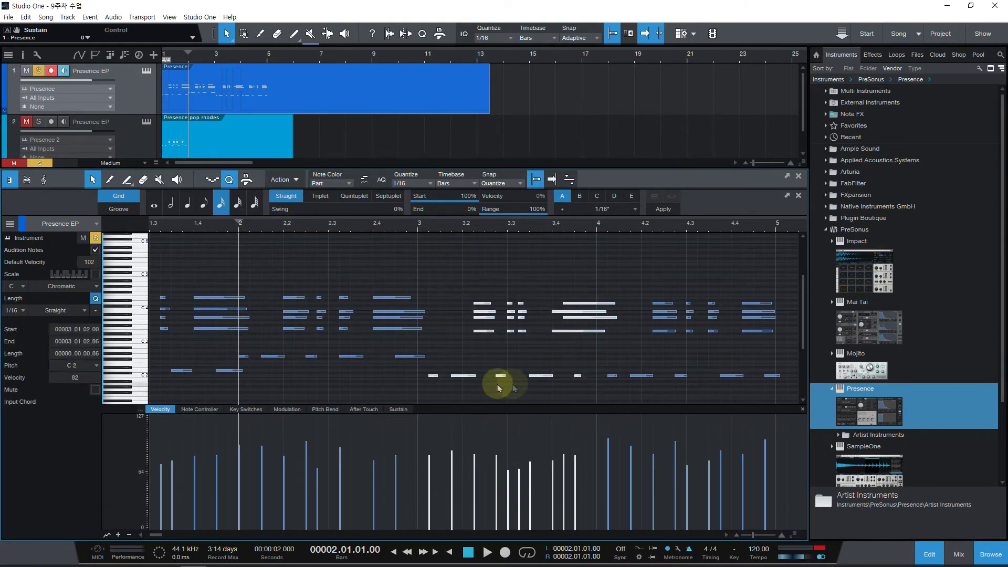
left_click_drag(433, 376, 421, 376)
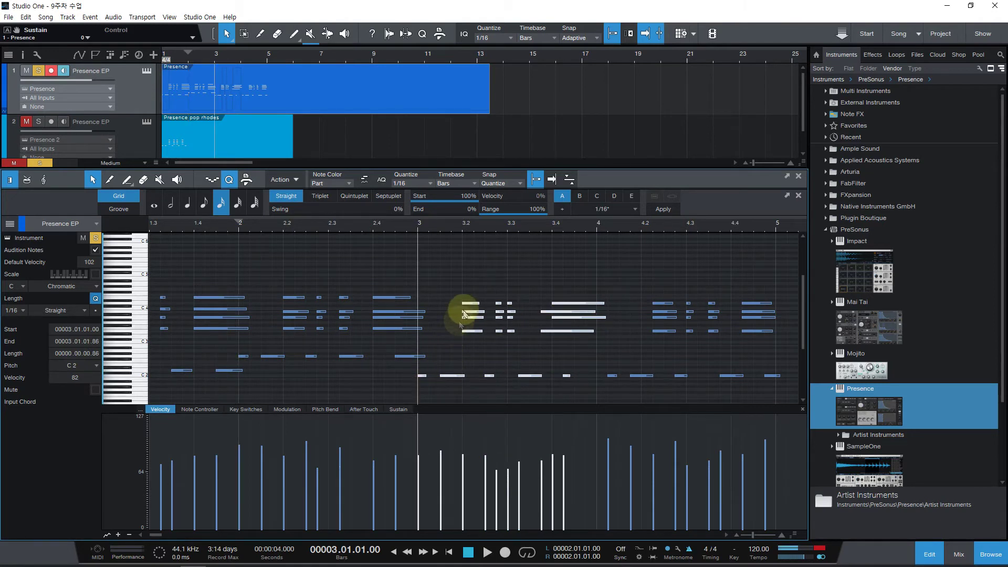
left_click_drag(511, 289, 521, 324)
left_click_drag(541, 222, 630, 334)
key("w")
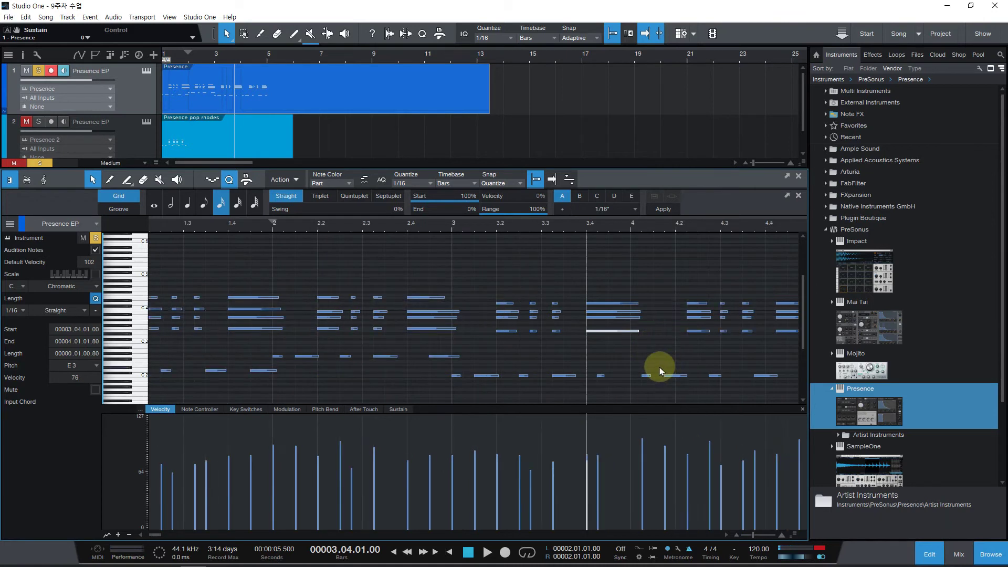
Move all of bar 4's notes one sixteenth earlier so the first bass note starts at 4.1.1
key("w")
left_click_drag(532, 396, 423, 271)
key("e")
left_click_drag(434, 376, 416, 374)
key("e")
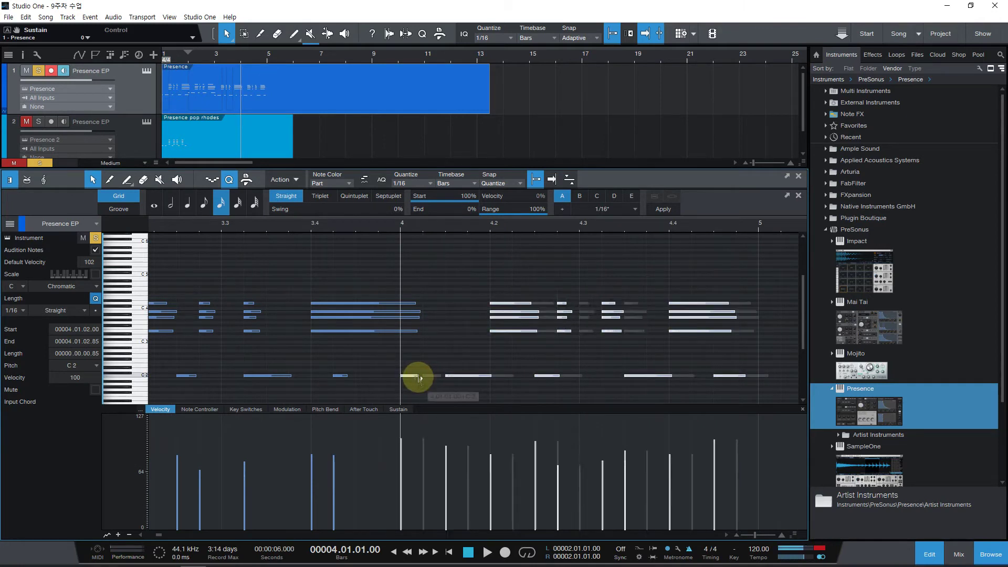
key("w")
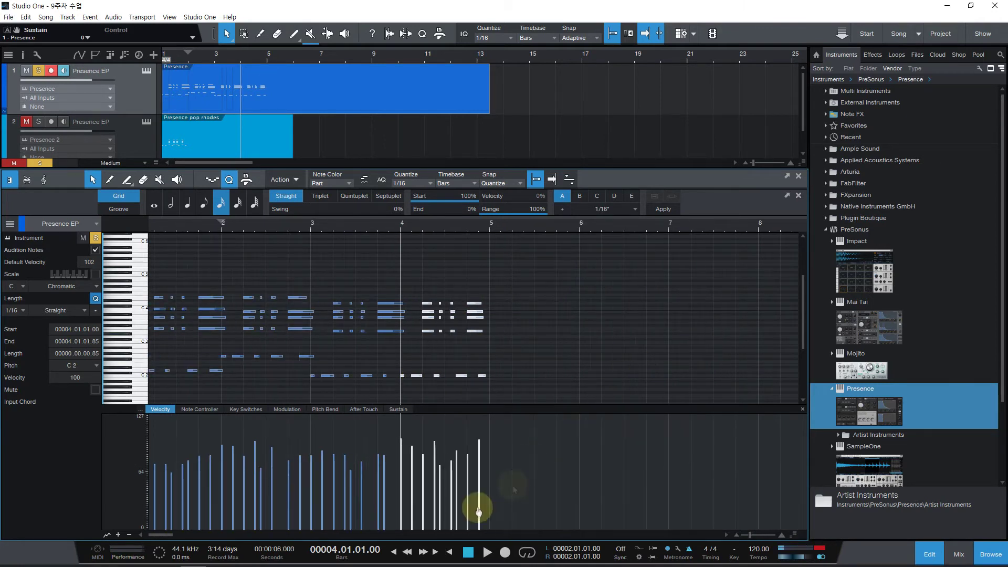
Play the corrected part from the start of the song into bar 2
left_click(448, 551)
key("space")
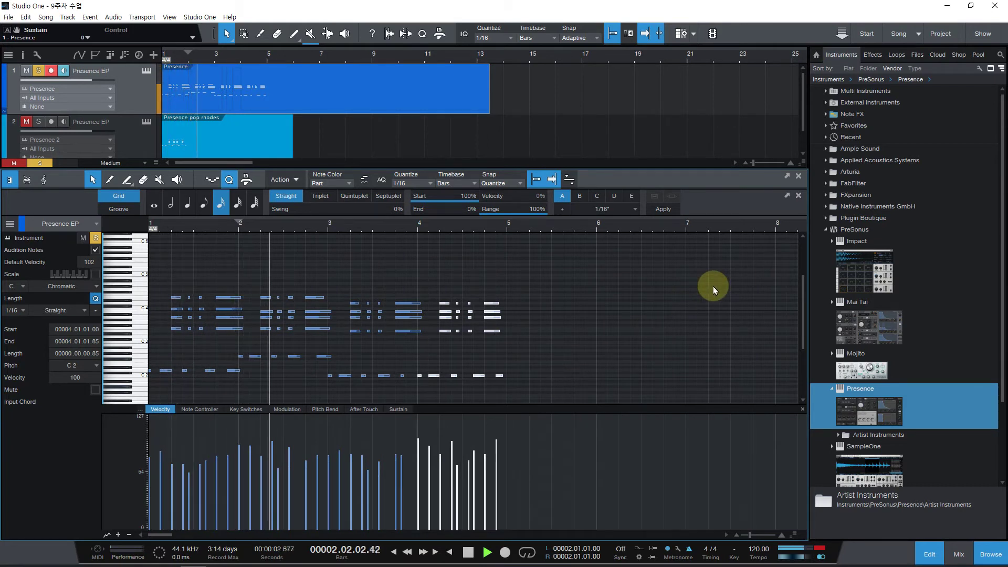
key("space")
Try the G2 bass note near beat 2.3 at 2.3.1, listen from bar 2, and move the note to 2.3.3
left_click(283, 229)
key("e")
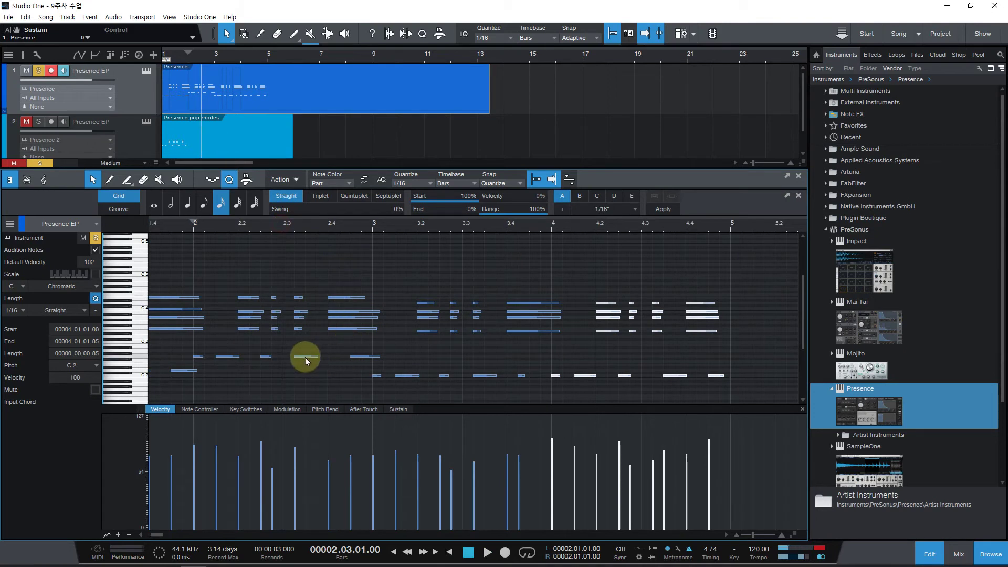
left_click_drag(305, 356, 294, 356)
left_click(191, 230)
key("space")
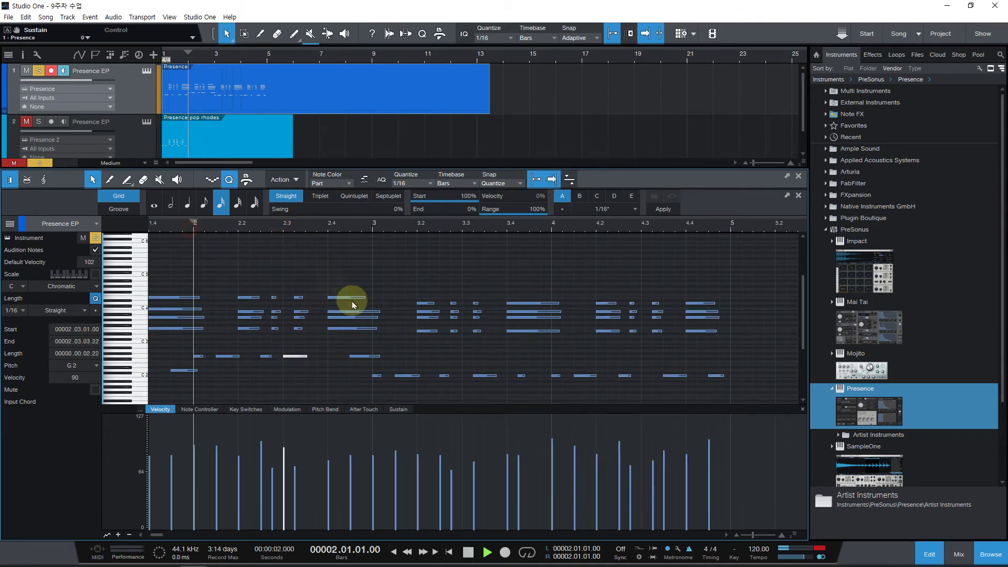
key("space")
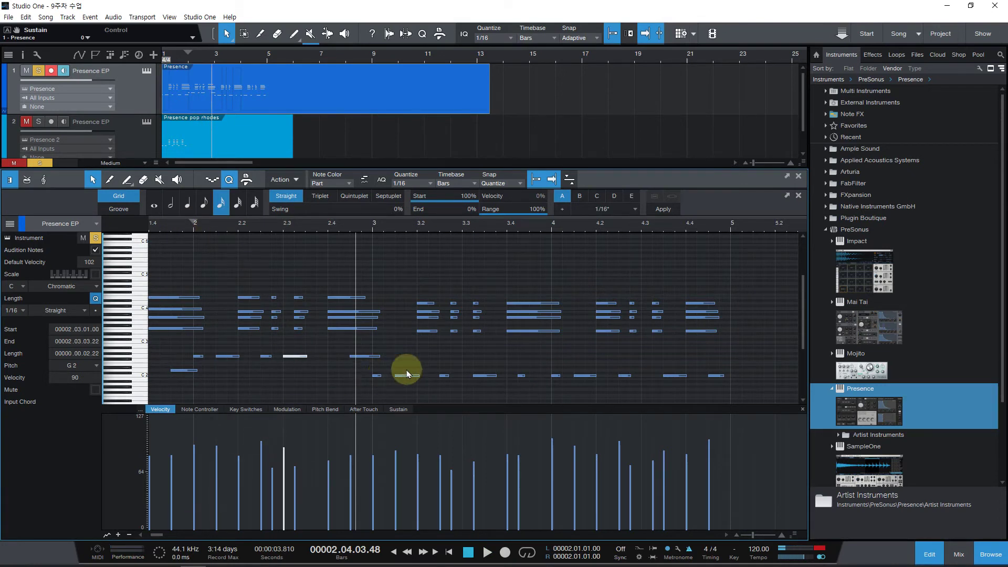
left_click_drag(297, 358, 311, 360)
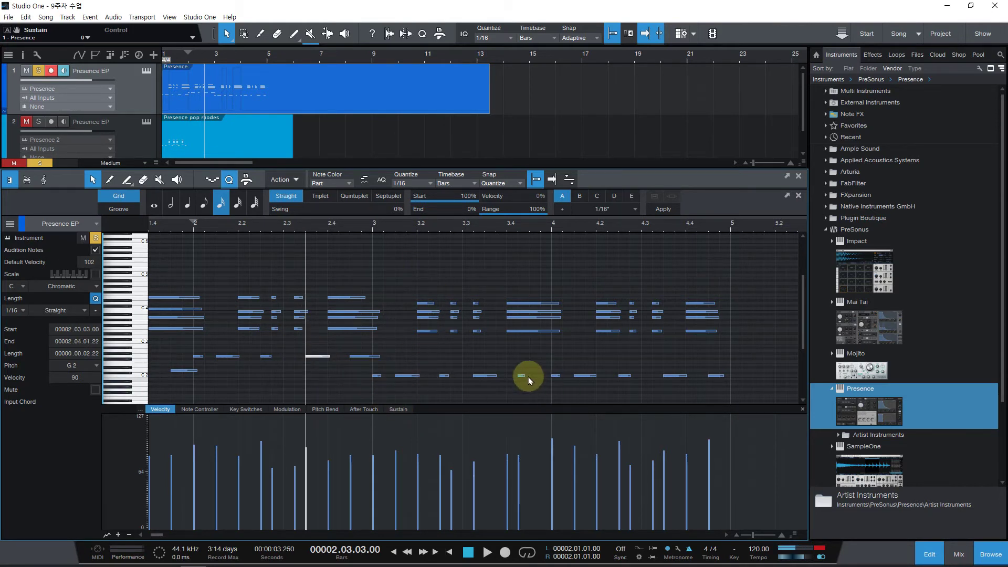
Move the long C2 bass note in bar 3 to 3.3.3 and play the part from the song start into bar 4
left_click_drag(484, 376, 506, 381)
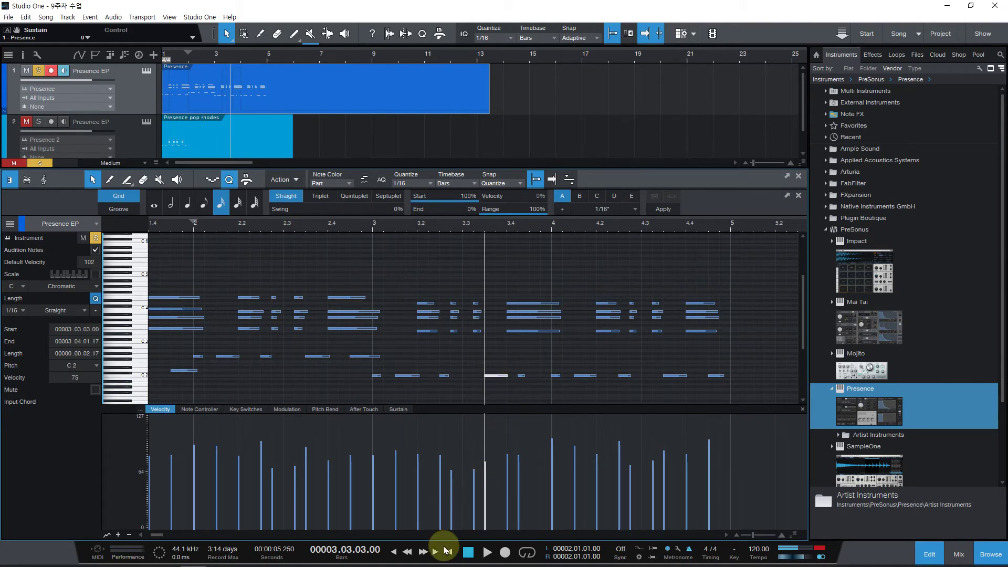
left_click(449, 552)
key("space")
key("w")
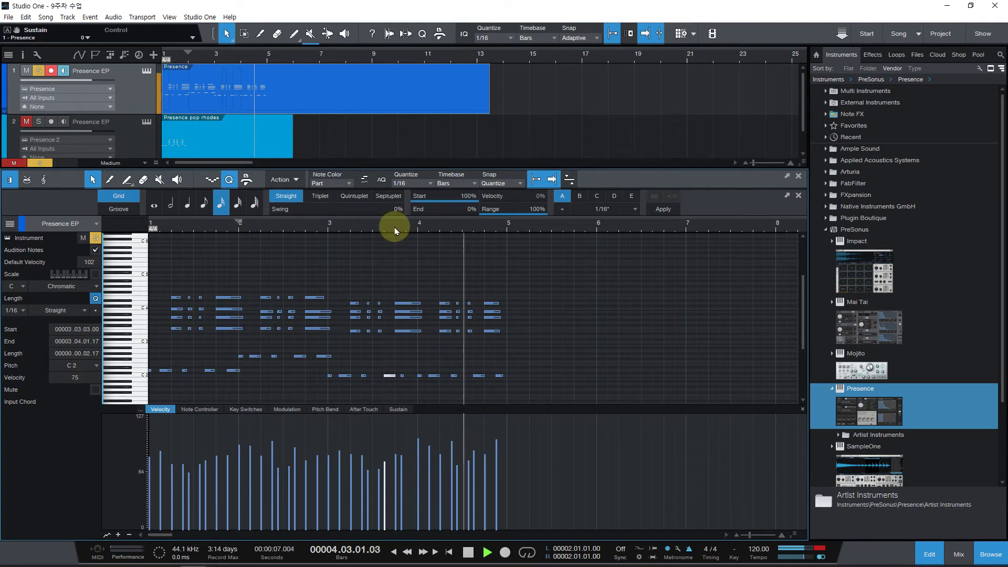
key("space")
Move the short C2 bass note just after beat 3.4 to 3.4.3
left_click_drag(394, 231, 434, 386)
left_click(439, 382)
left_click(439, 381)
left_click_drag(428, 379, 445, 378)
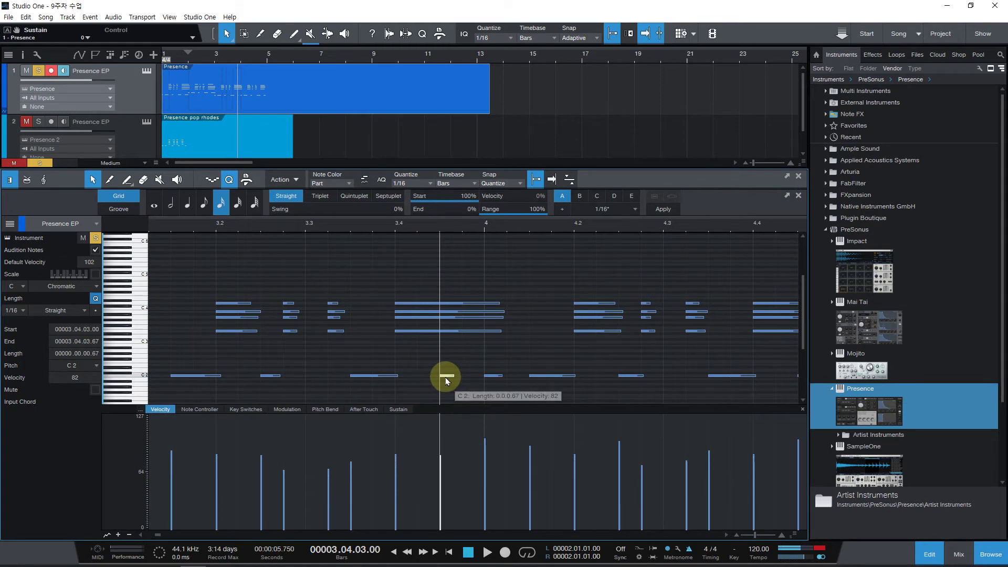
Show the Sustain controller lane and delete all of its recorded pedal data
left_click(398, 409)
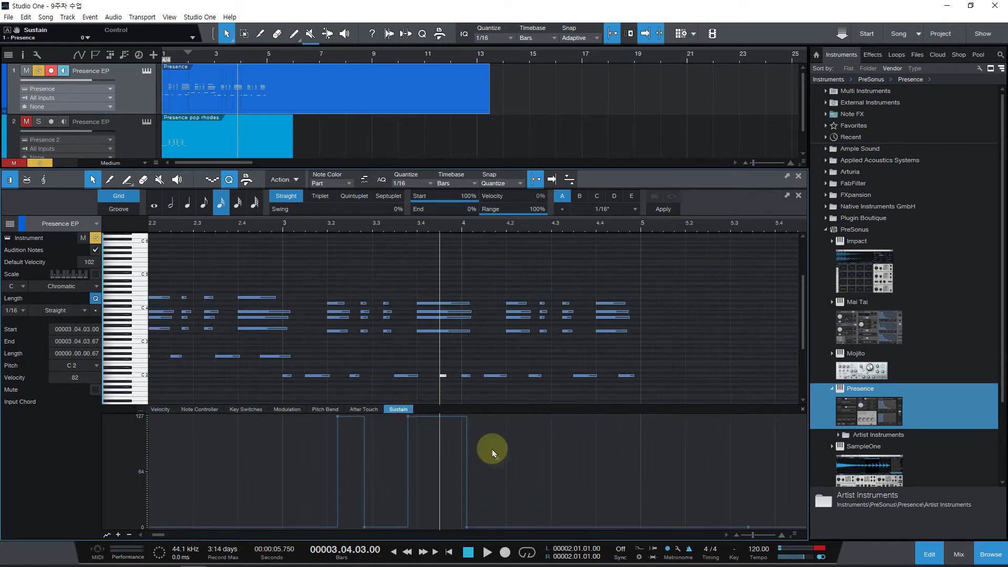
scroll(616, 491, "down", 3)
scroll(617, 493, "down", 2)
left_click_drag(614, 488, 32, 414)
key("Delete")
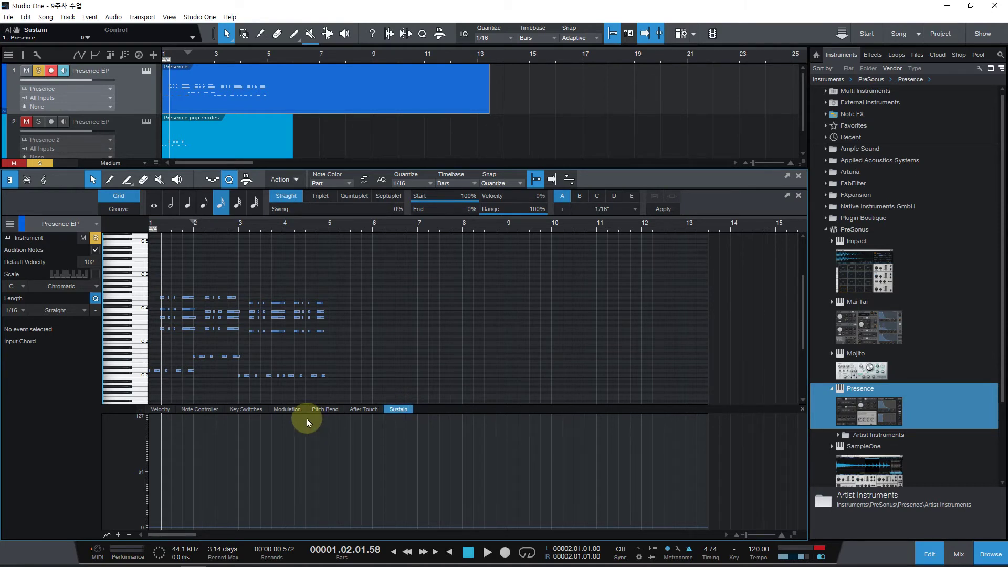
Play the part without pedal data from bar 1 past the end of bar 4
scroll(307, 417, "up", 4)
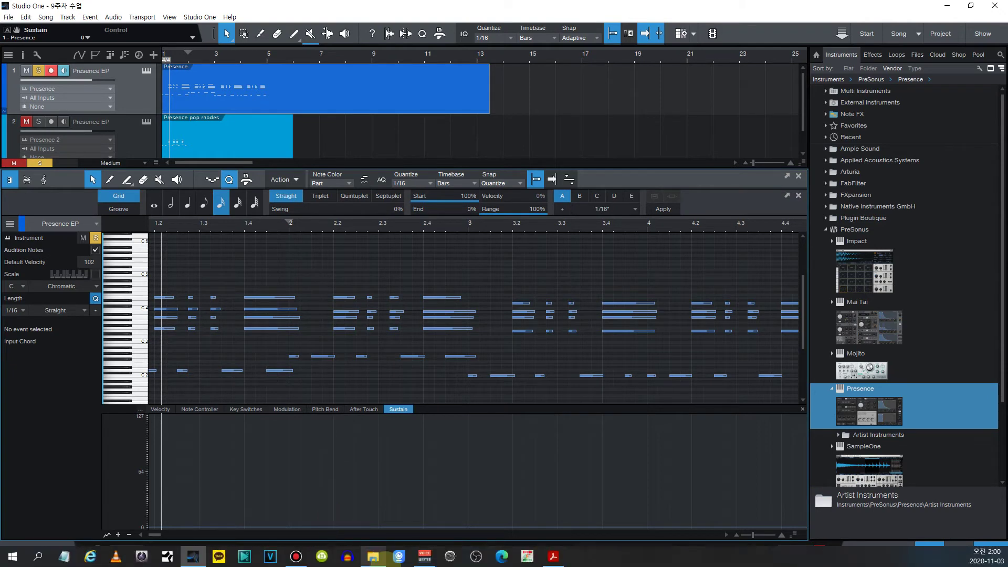
mouse_move(347, 557)
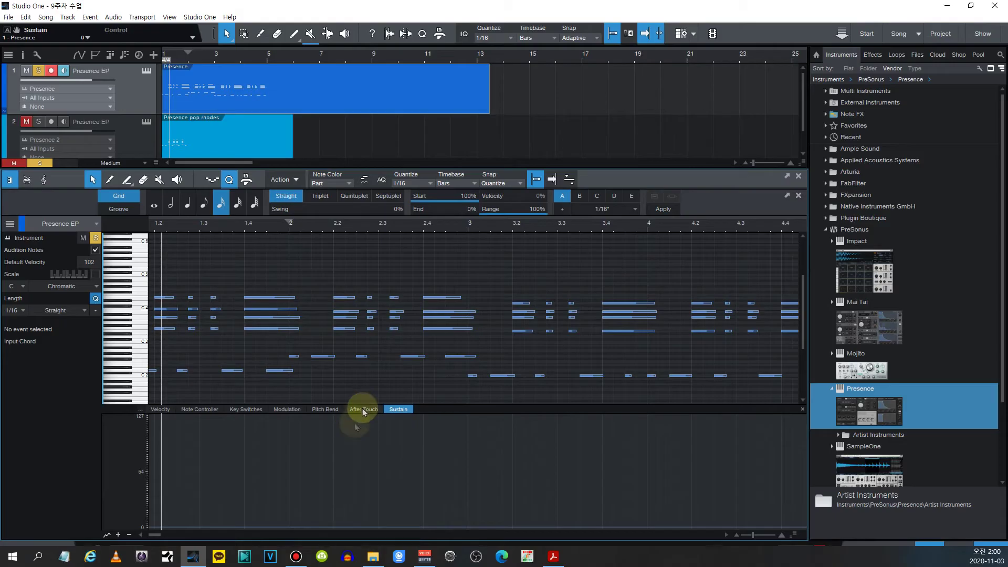
left_click(319, 478)
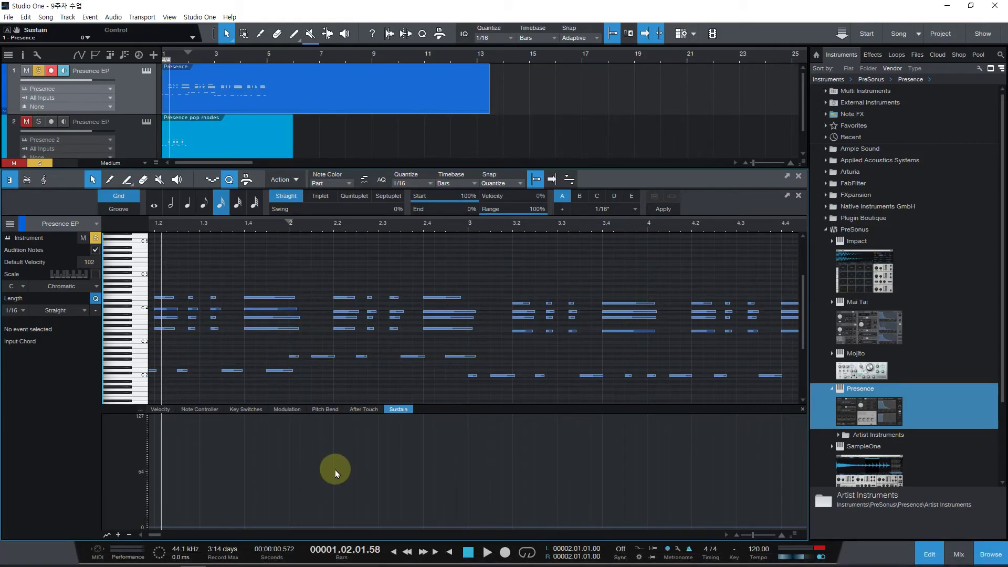
key("space")
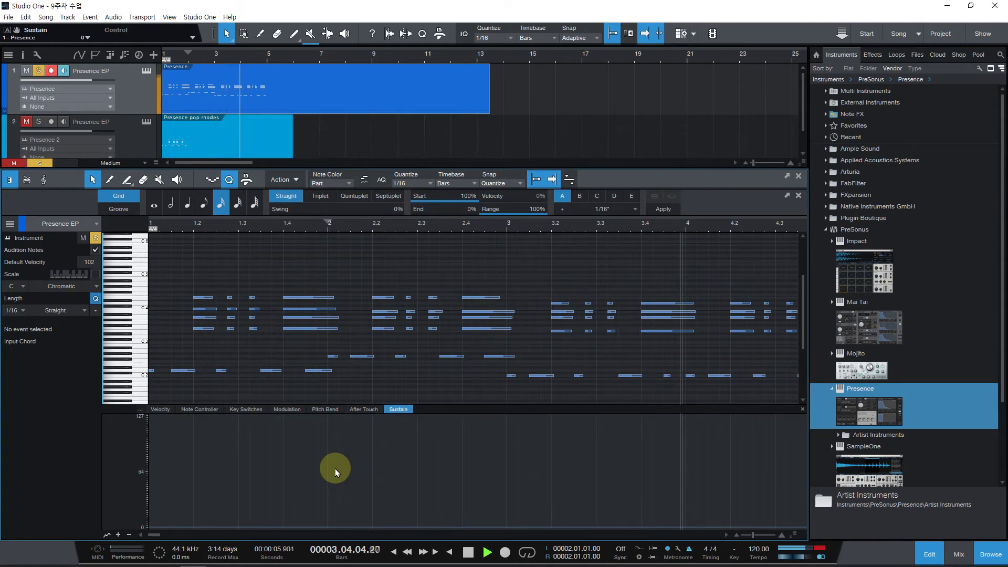
key("w")
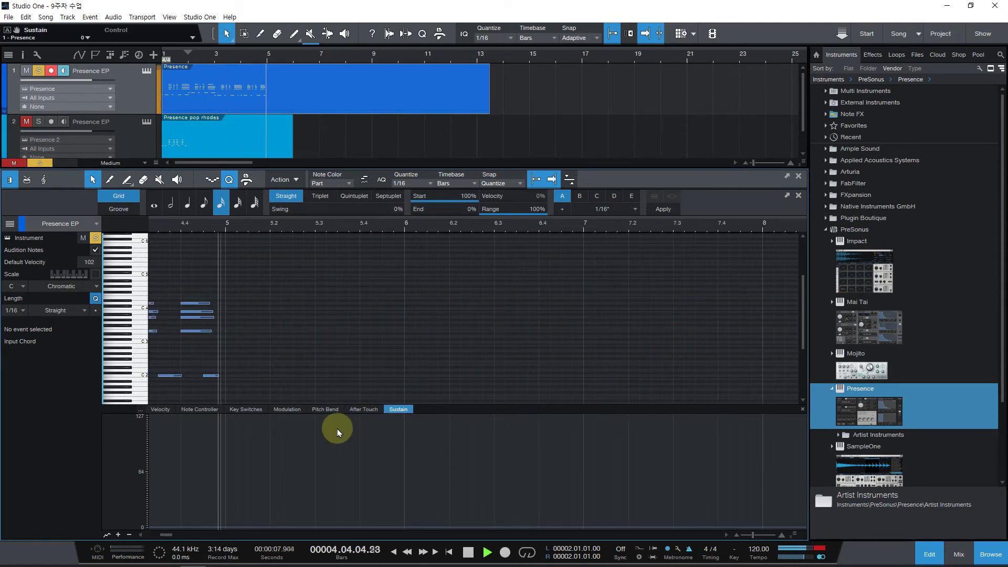
key("space")
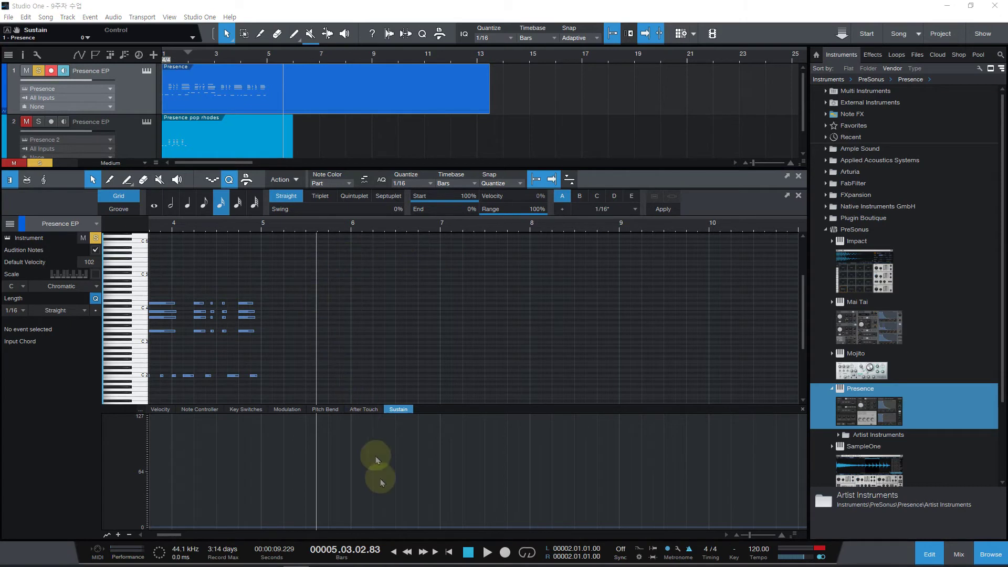
Duplicate all notes of bars 1 to 4 twice to fill up to bar 12, and play from the song start
left_click(461, 547)
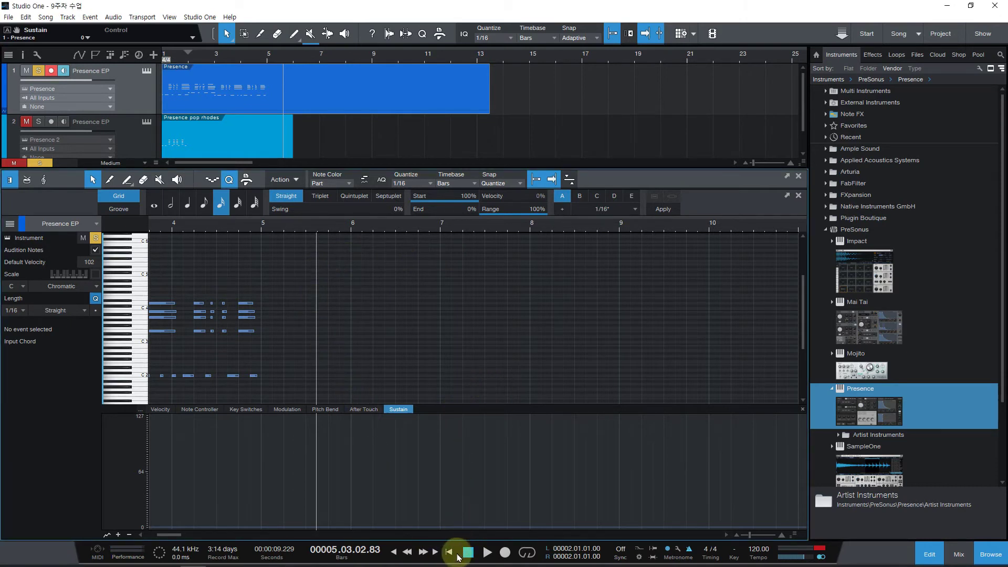
left_click(450, 552)
left_click_drag(533, 399, 140, 269)
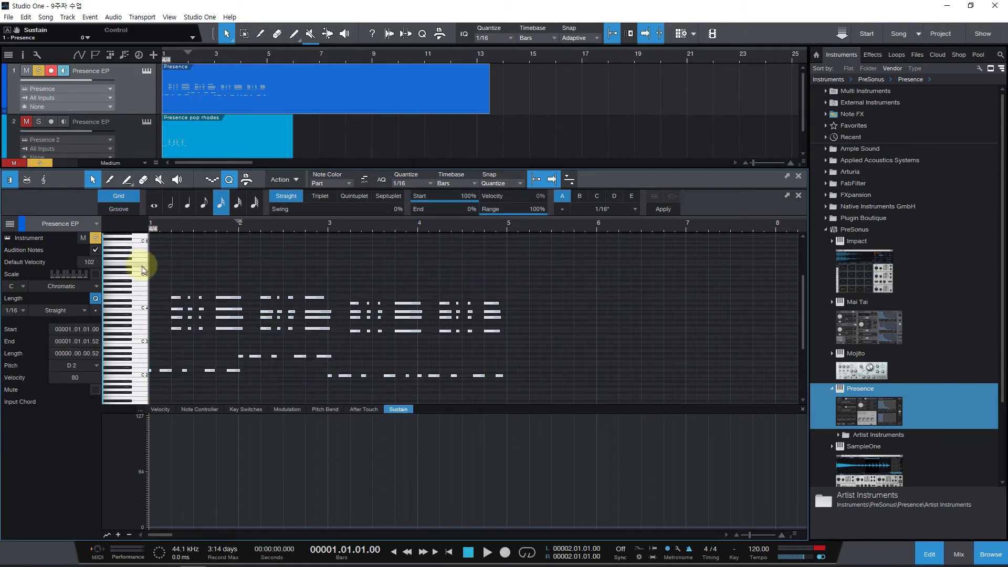
key("d")
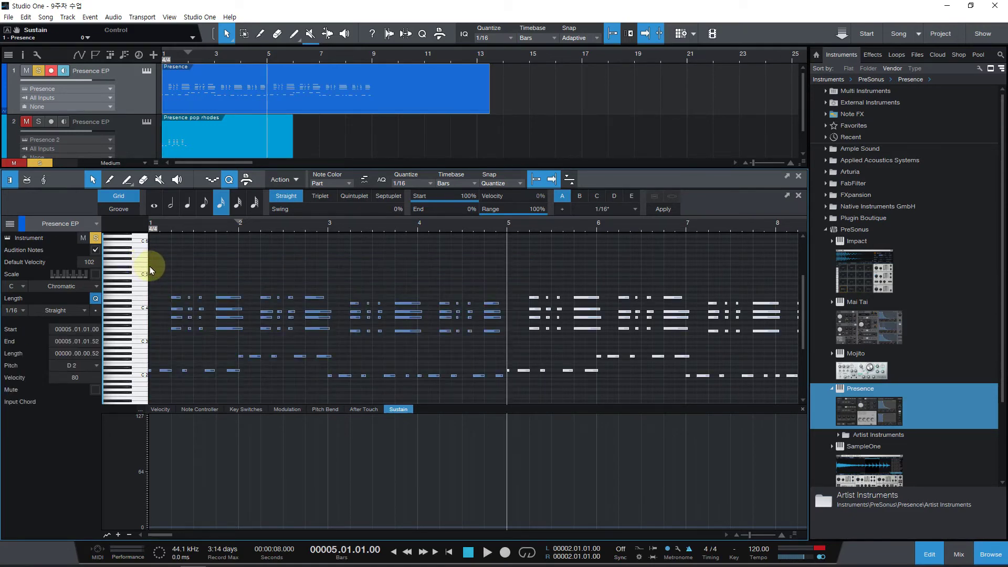
key("d")
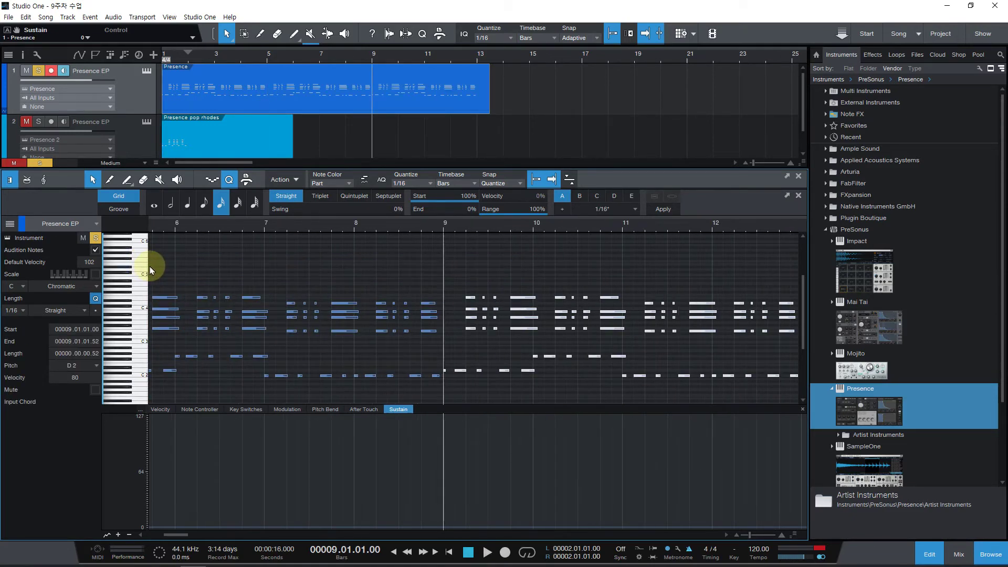
key("comma")
key("space")
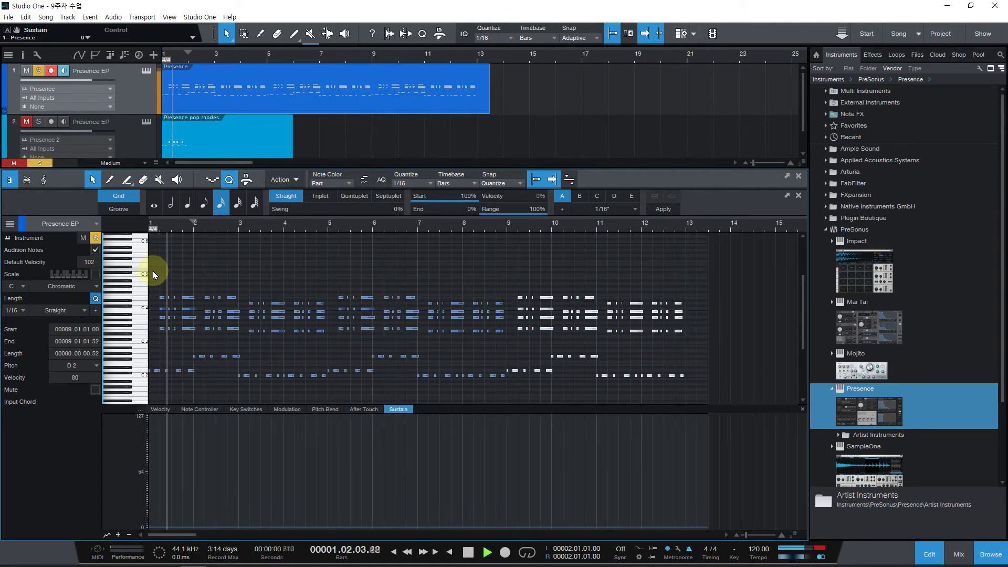
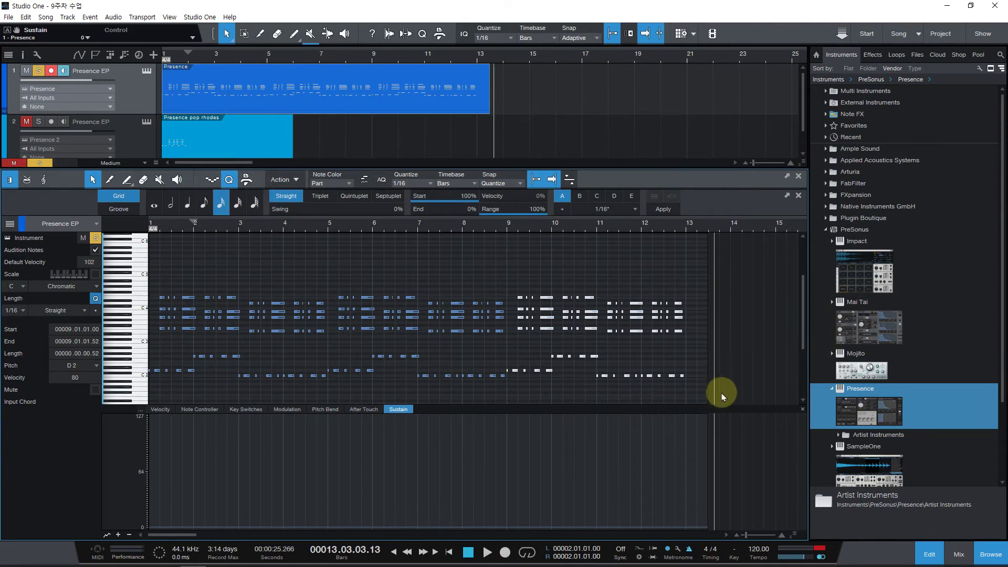
Duplicate the notes of bars 9 to 12 twice to extend the part through bar 20
left_click(687, 385)
left_click_drag(686, 384, 506, 292)
key("d")
key("d")
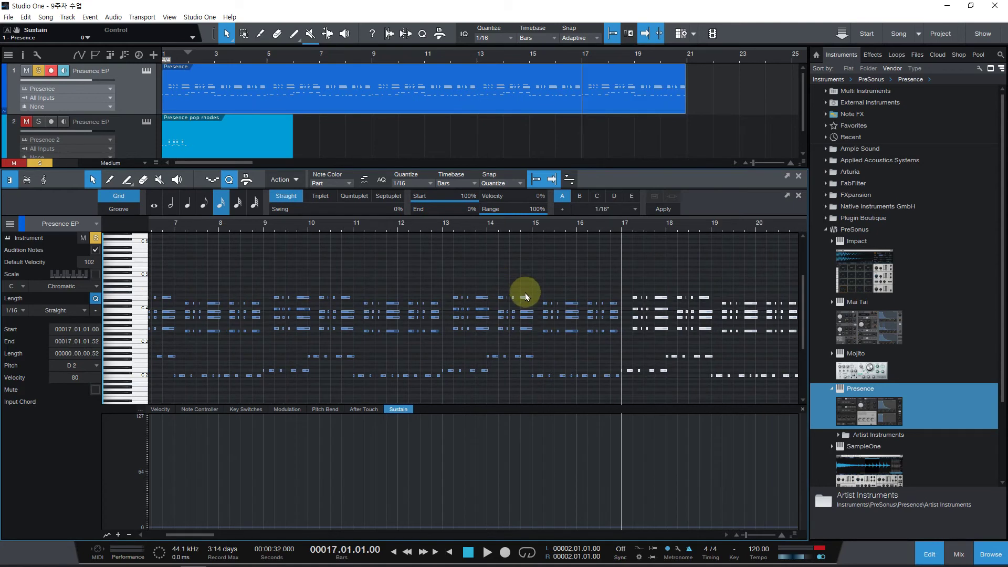
Try quantizing the selected notes from bar 17 onward to 1/8
key("e")
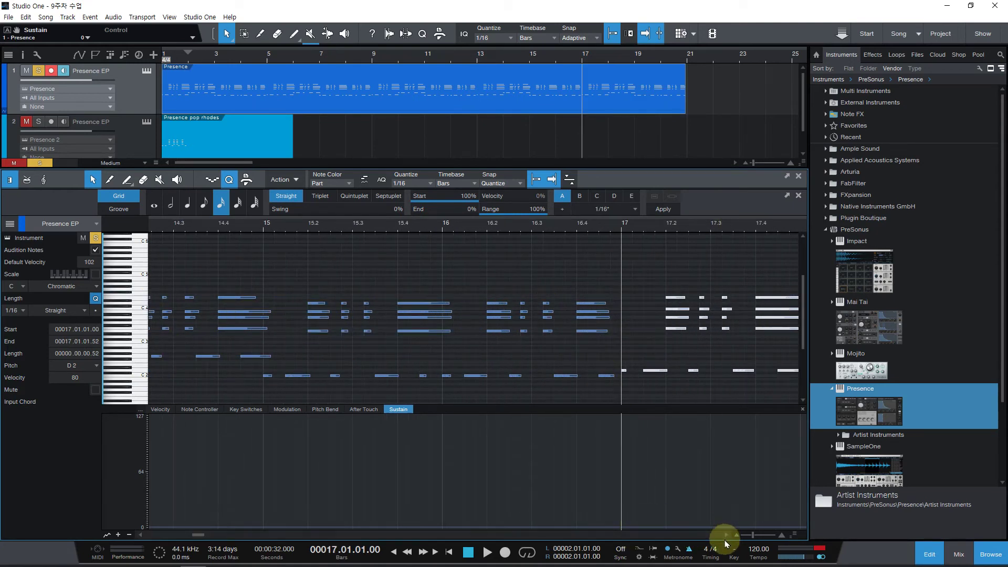
left_click(726, 540)
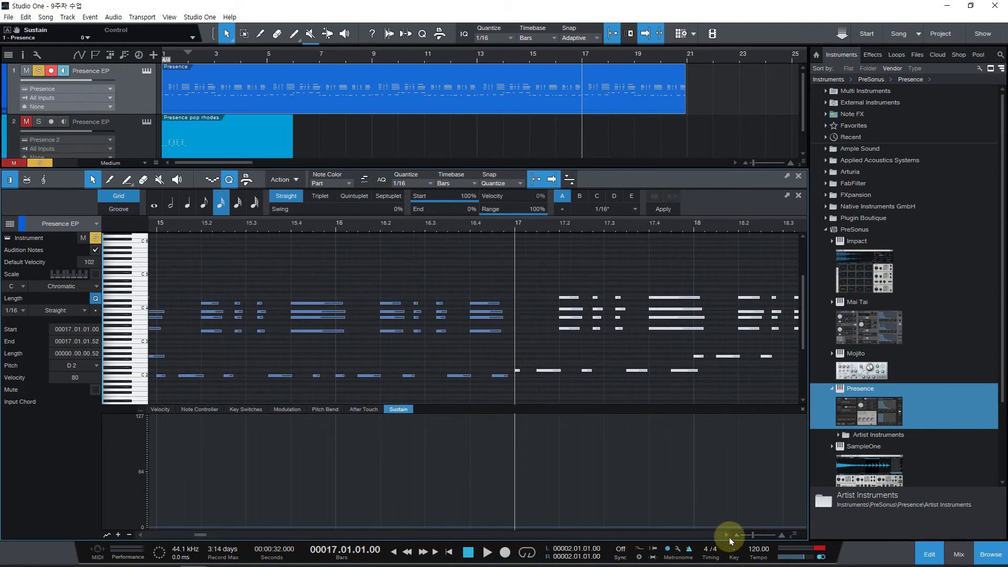
left_click(727, 535)
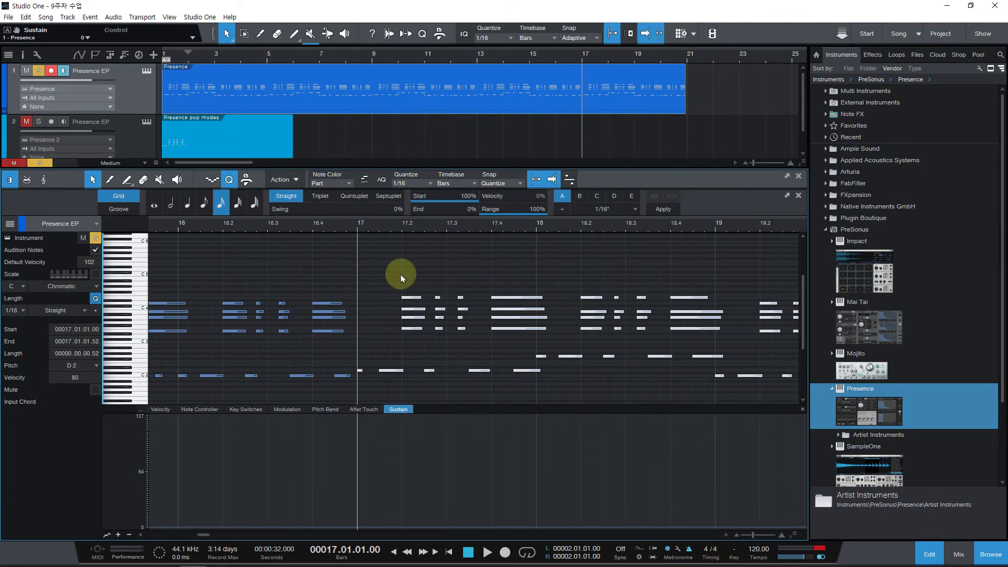
left_click(205, 205)
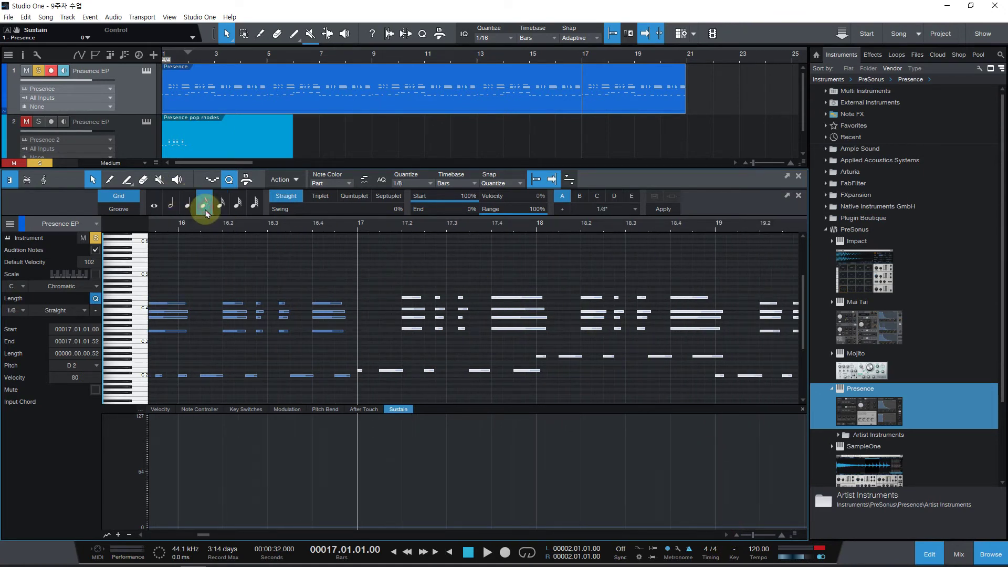
key("q")
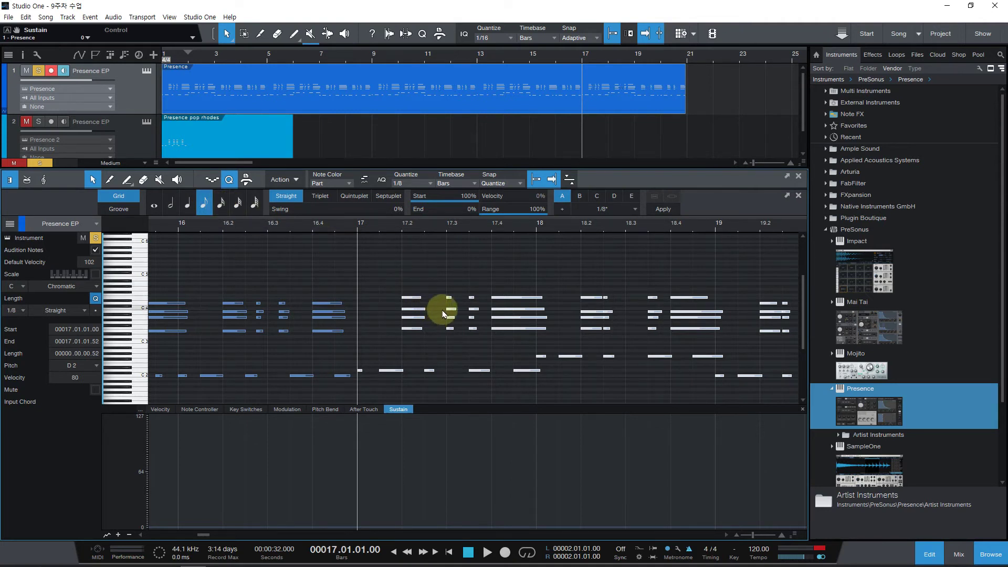
Try quantizing the same notes to 1/4 and play them from bar 17 to bar 19
left_click(190, 209)
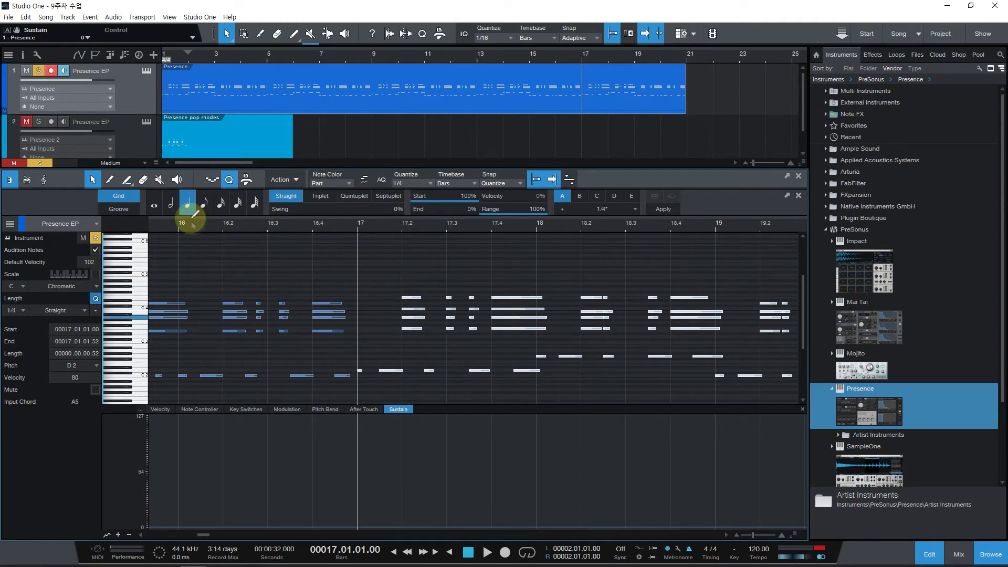
key("q")
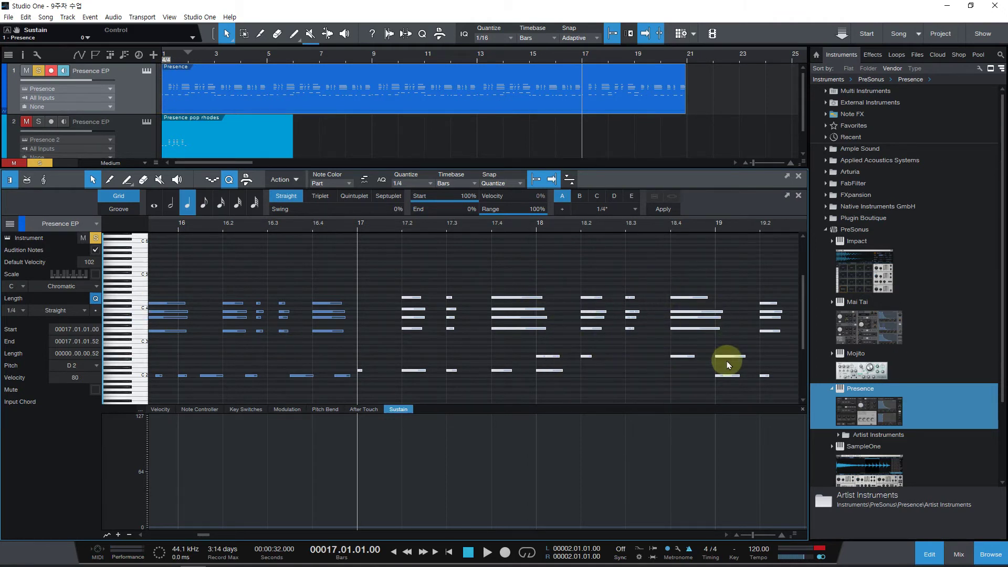
key("space")
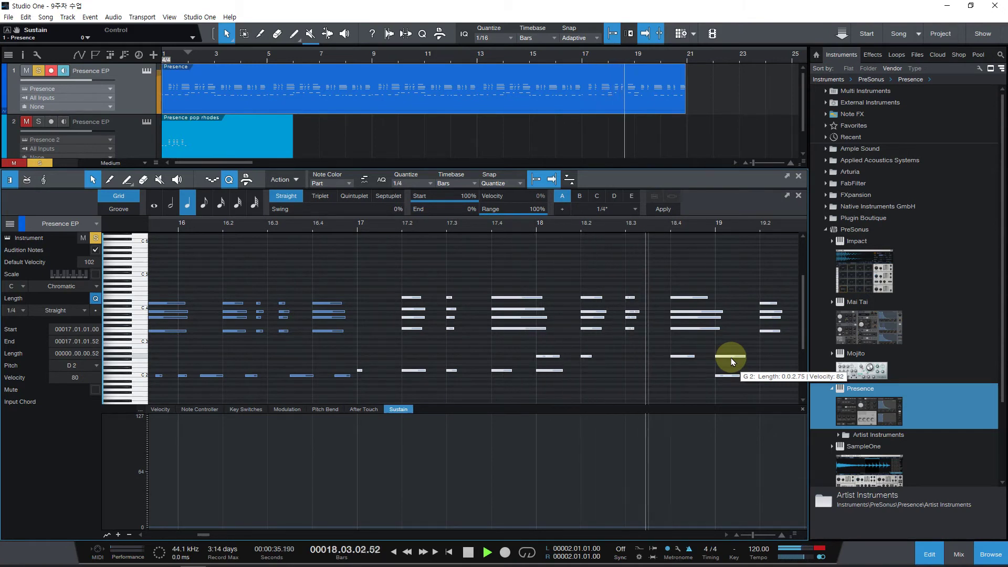
key("space")
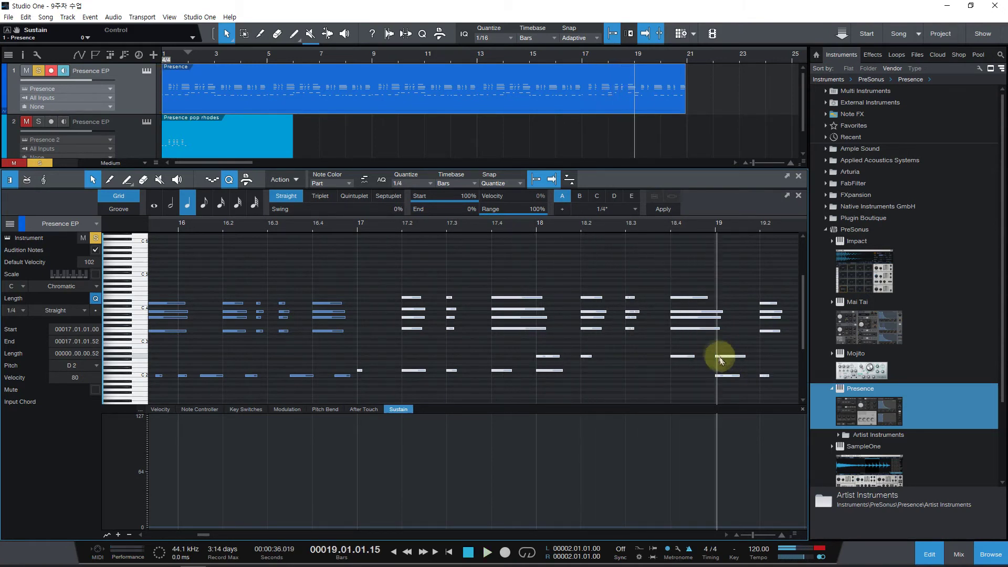
Undo both trial quantizations and set the quantize value back to 1/16
key("ctrl+z")
key("ctrl+z")
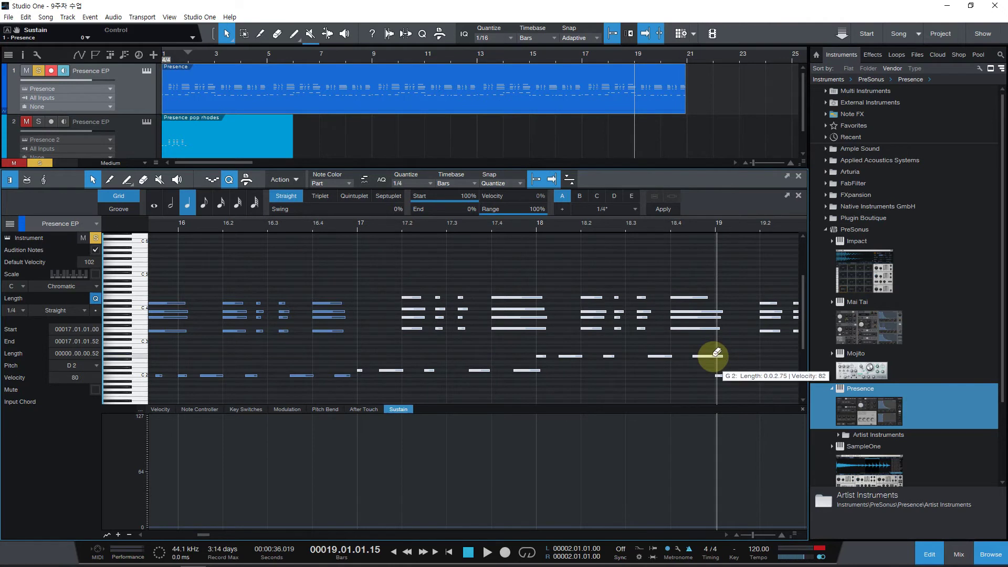
left_click(226, 211)
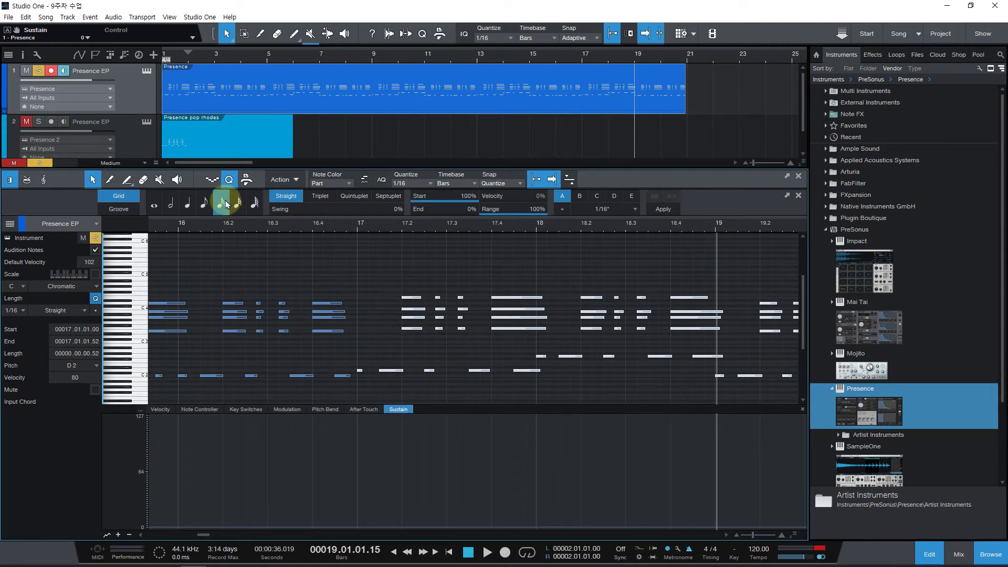
left_click(221, 204)
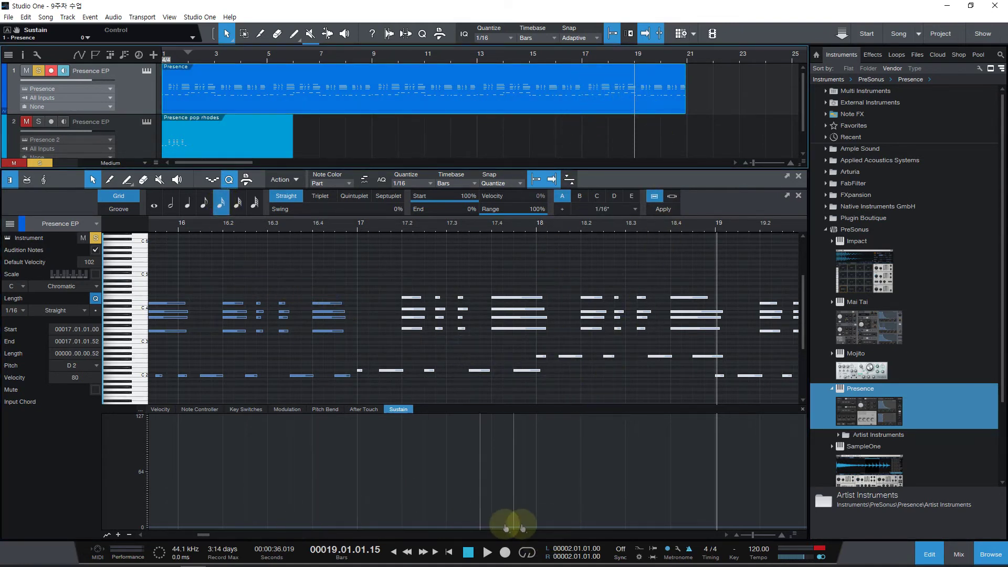
Examine the Swing setting and the available quantize values, including triplets and the 1/8 and 1/16 swing presets
left_click(727, 535)
left_click(732, 547)
left_click(733, 553)
left_click(727, 539)
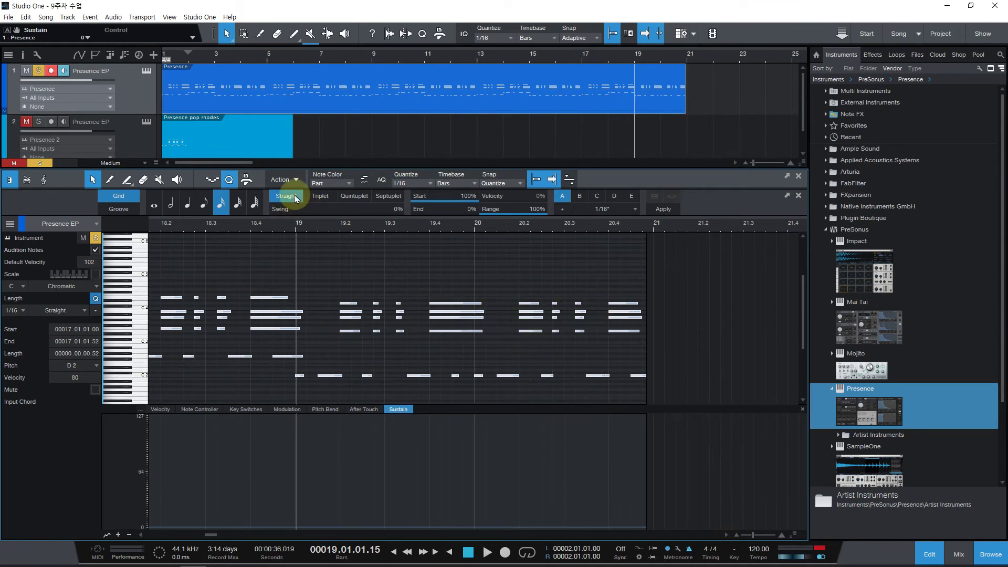
left_click_drag(427, 209, 322, 202)
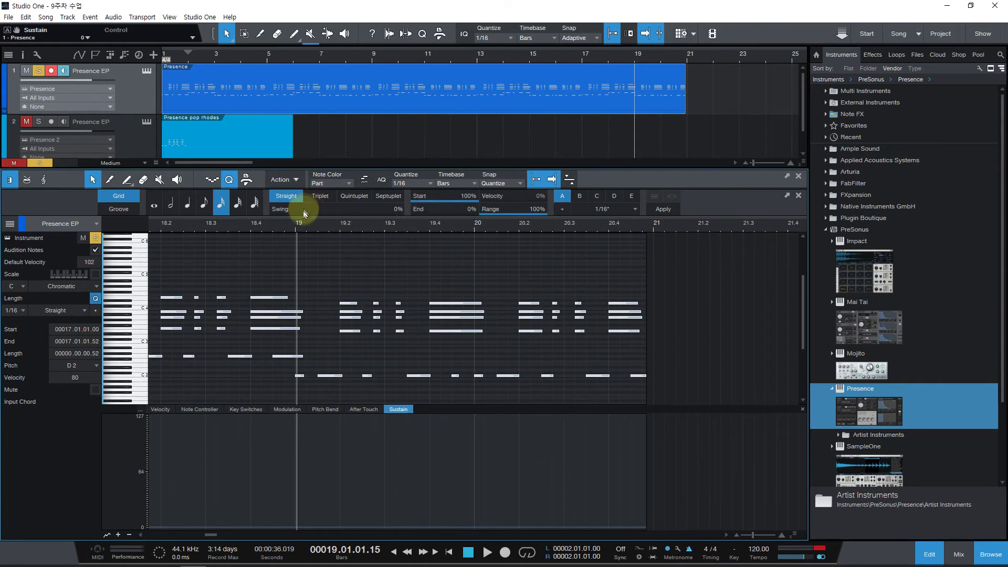
left_click(308, 215)
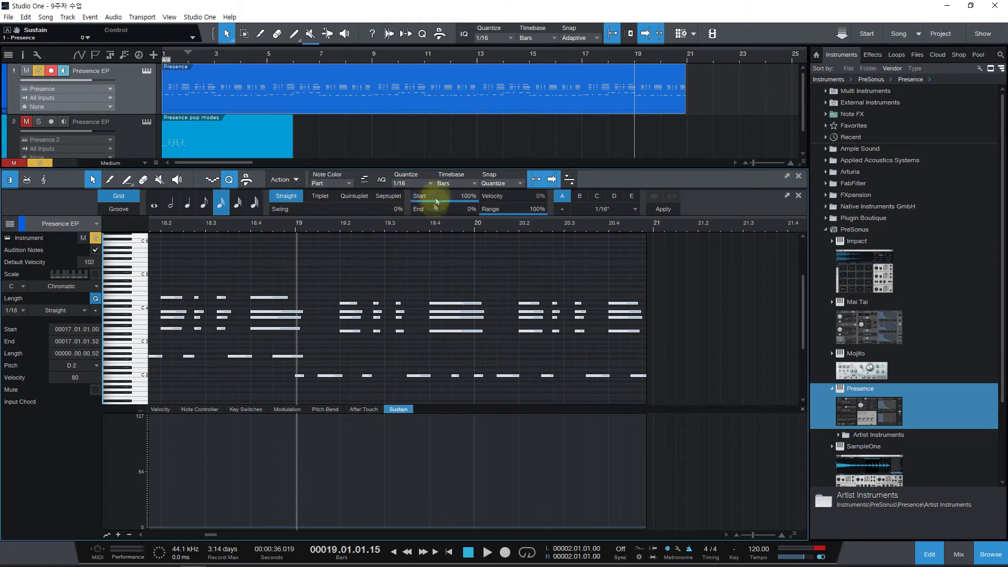
left_click(430, 184)
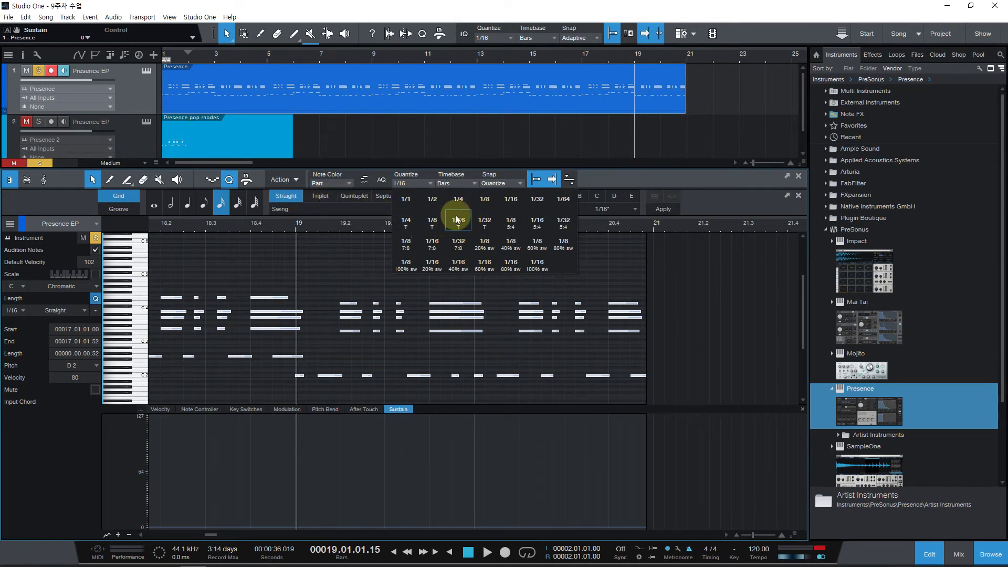
left_click(465, 273)
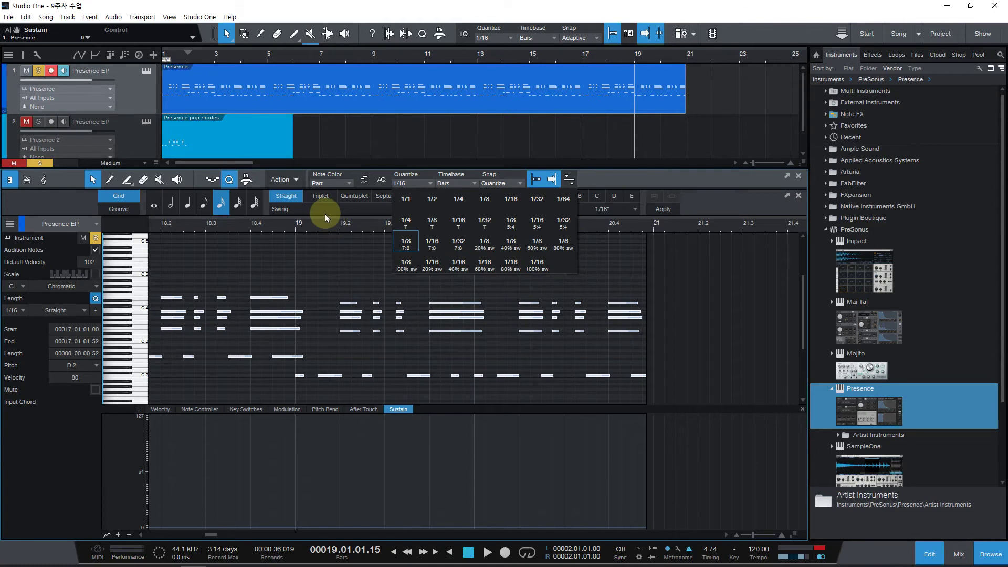
Try quantizing the selected notes to 1/16 with 46% swing and play them from bar 19 to the end
left_click(328, 246)
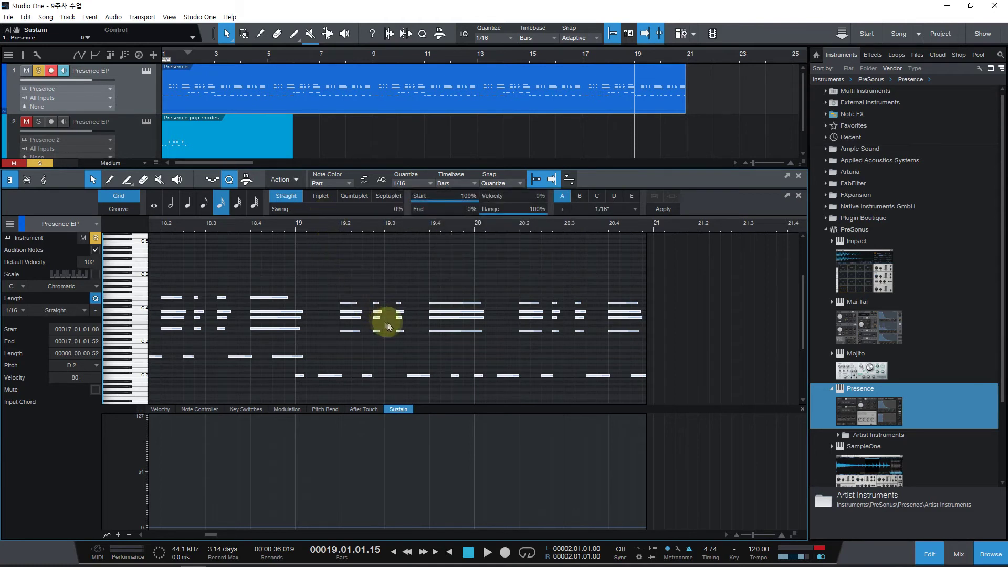
key("e")
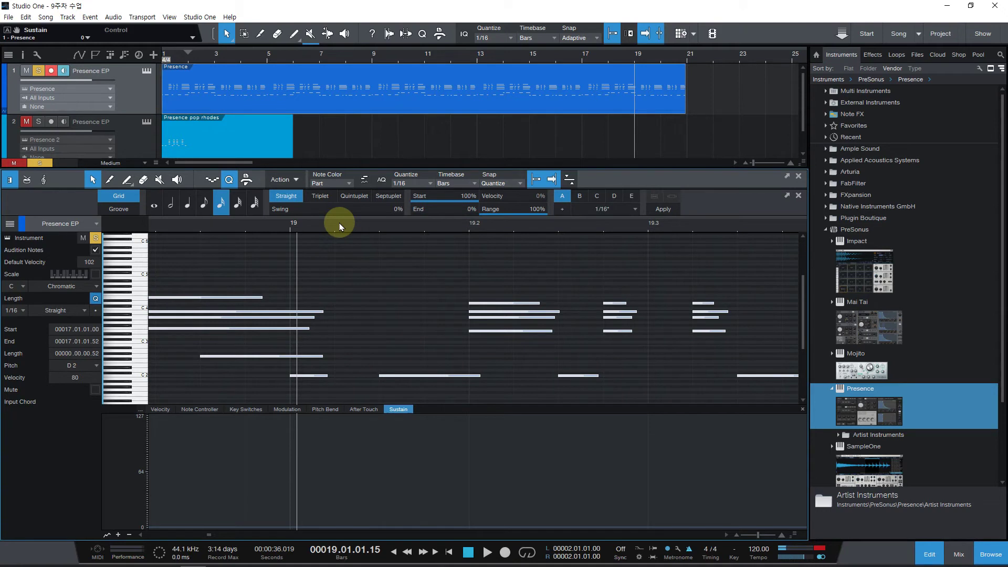
left_click_drag(283, 209, 350, 244)
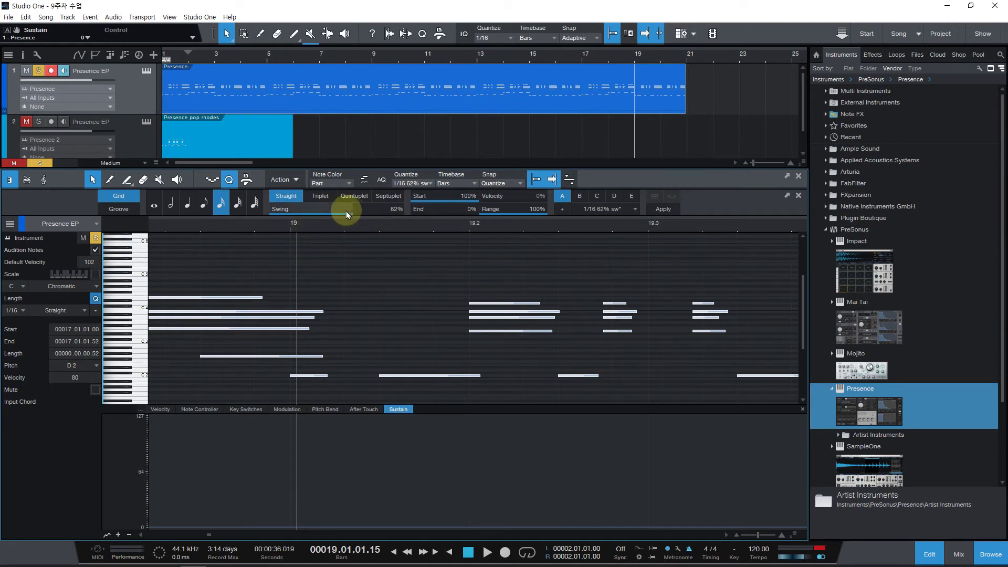
left_click_drag(348, 214, 396, 216)
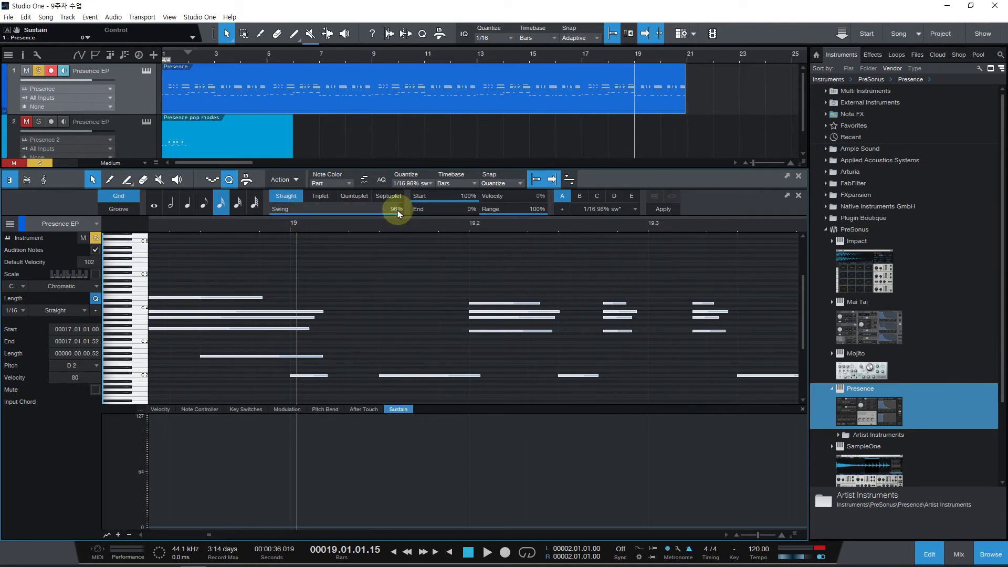
left_click_drag(398, 215, 331, 222)
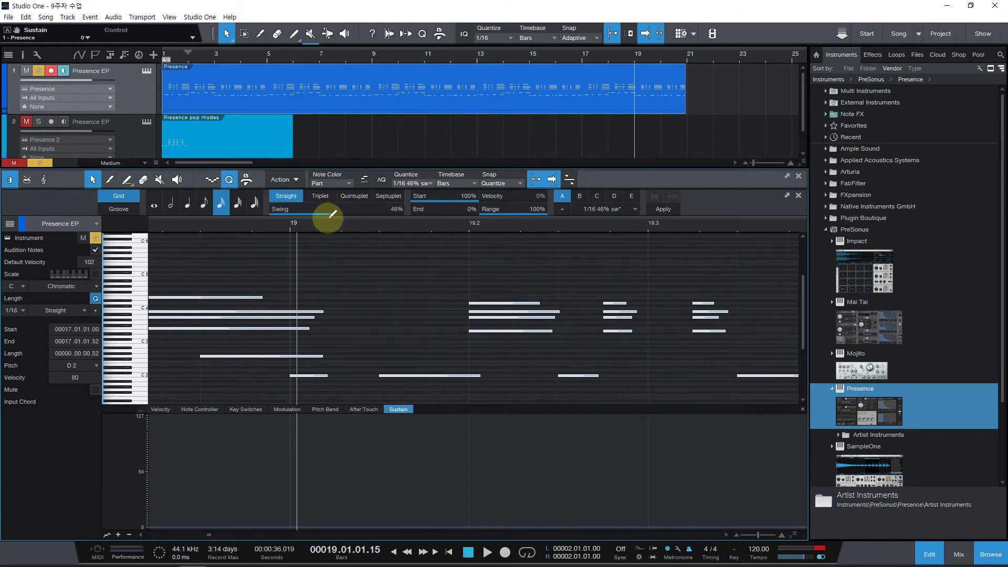
key("q")
key("space")
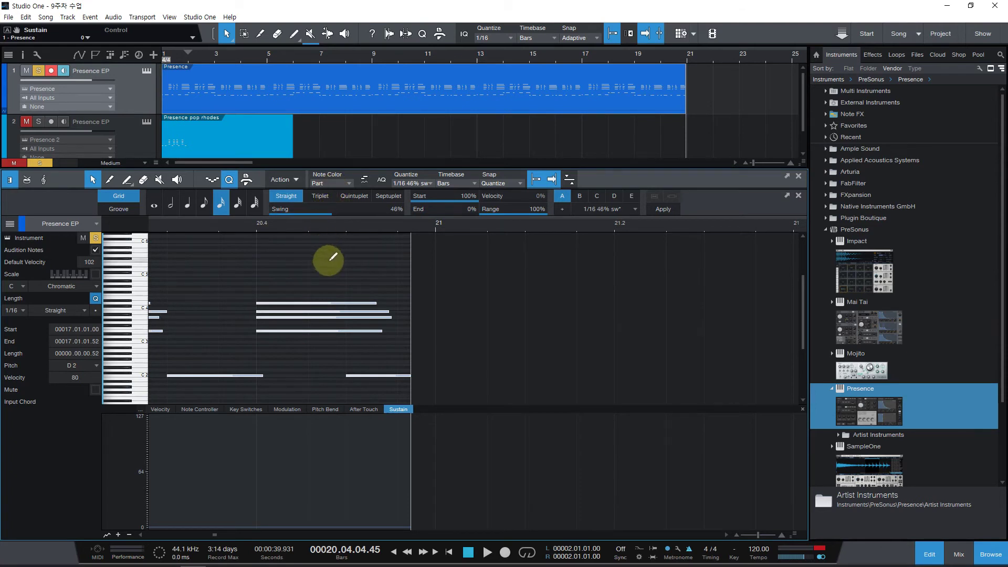
Reset the quantize swing to 0% and return the playback position to the song start
left_click_drag(329, 214, 261, 224)
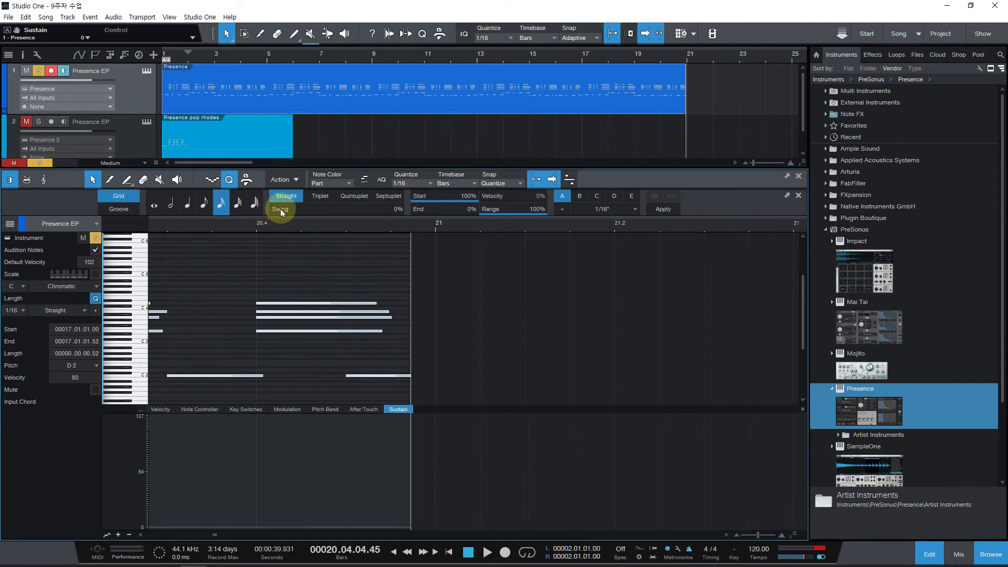
left_click(450, 552)
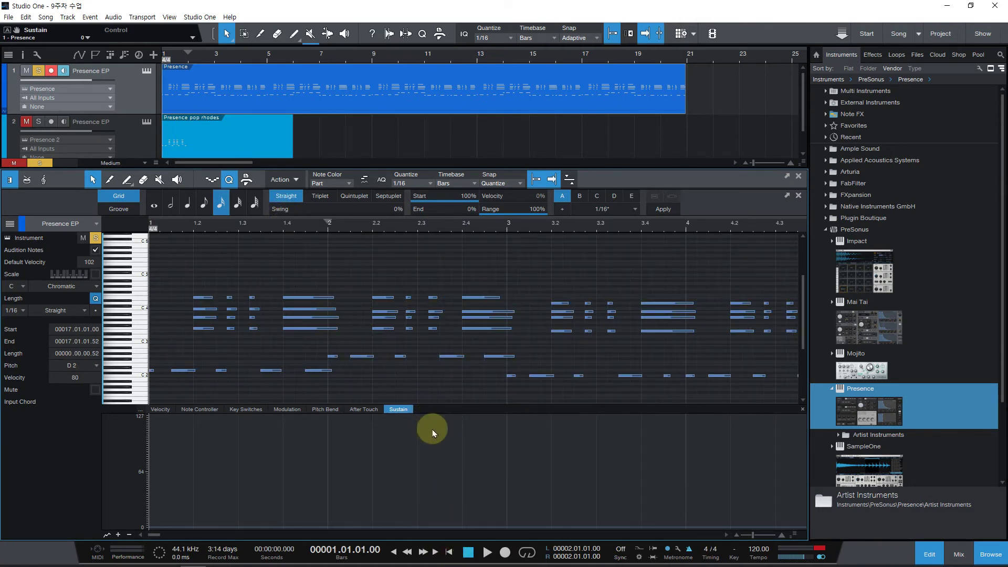
Select the four-note chord at beat 2.2 in the Presence part and open the Humanize function for it
left_click(373, 230)
left_click_drag(372, 230, 386, 342)
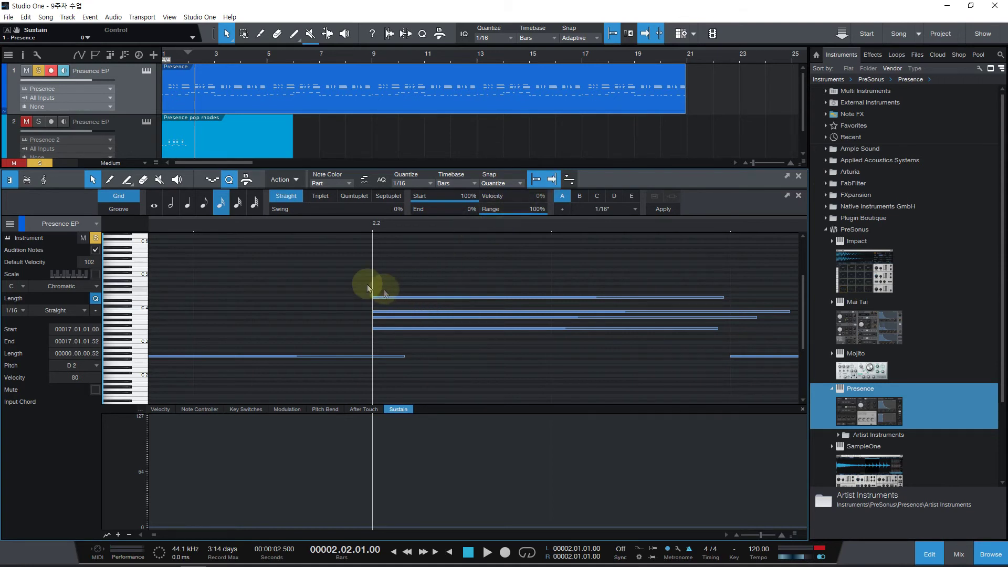
left_click_drag(308, 265, 459, 346)
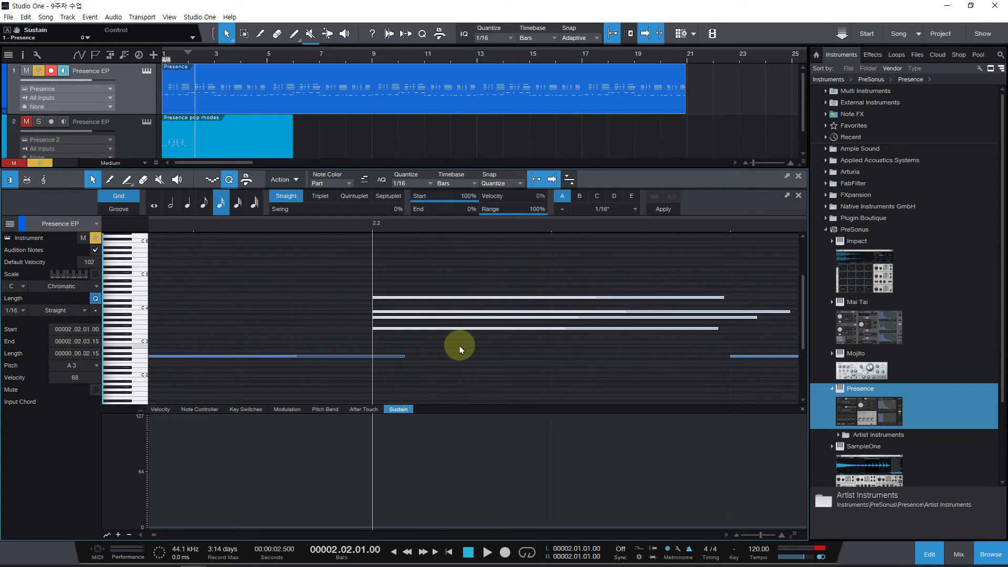
right_click(474, 266)
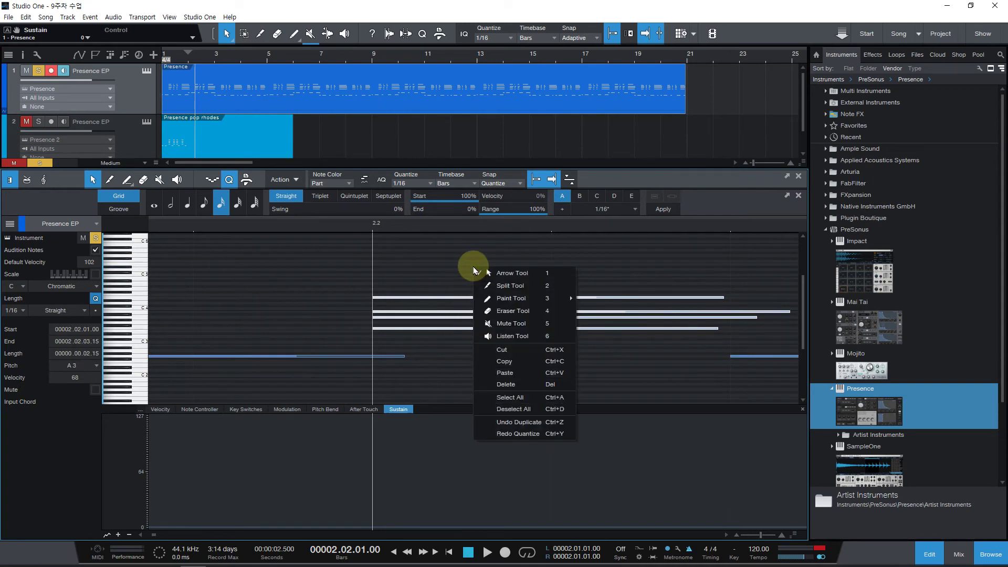
right_click(463, 261)
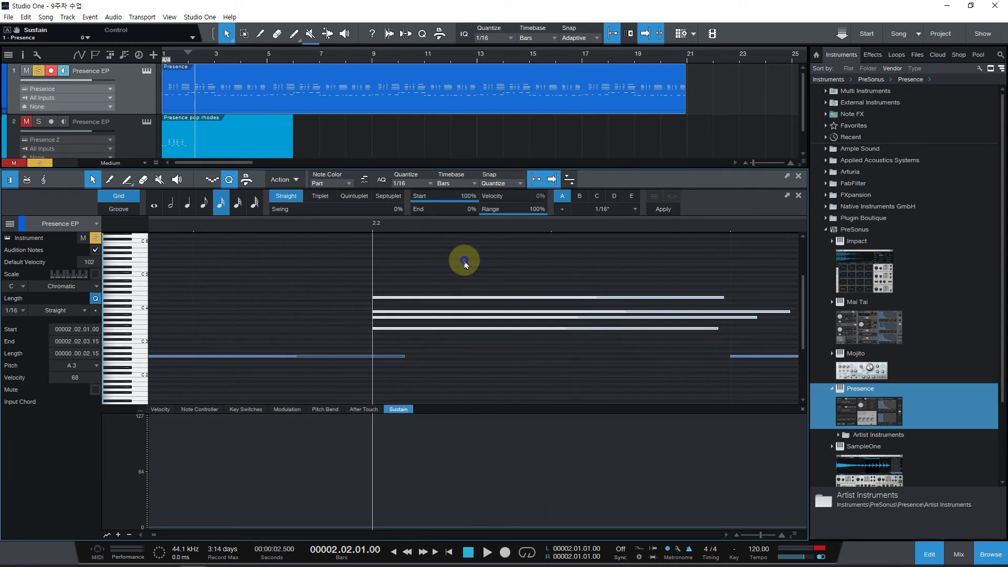
right_click(464, 260)
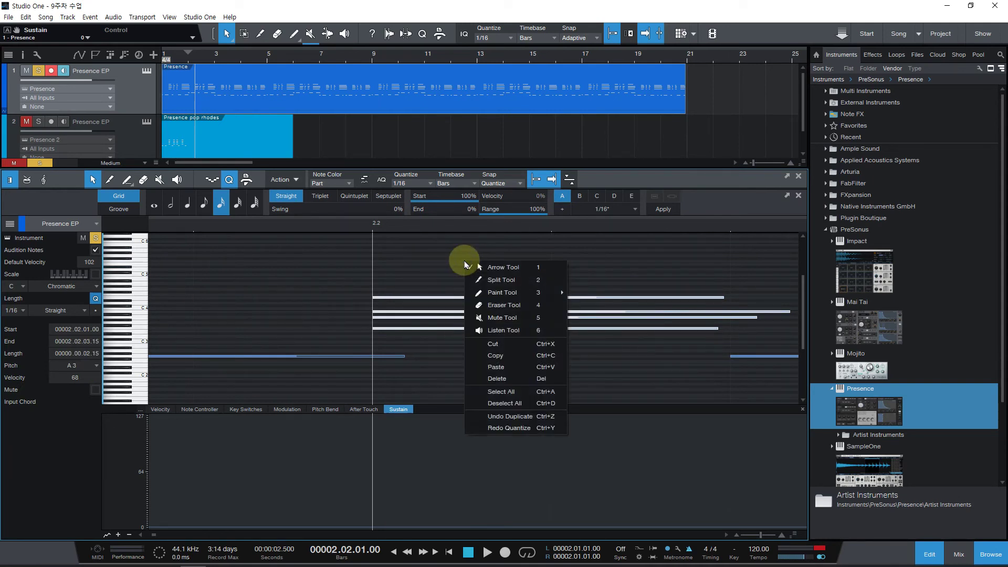
left_click(457, 300)
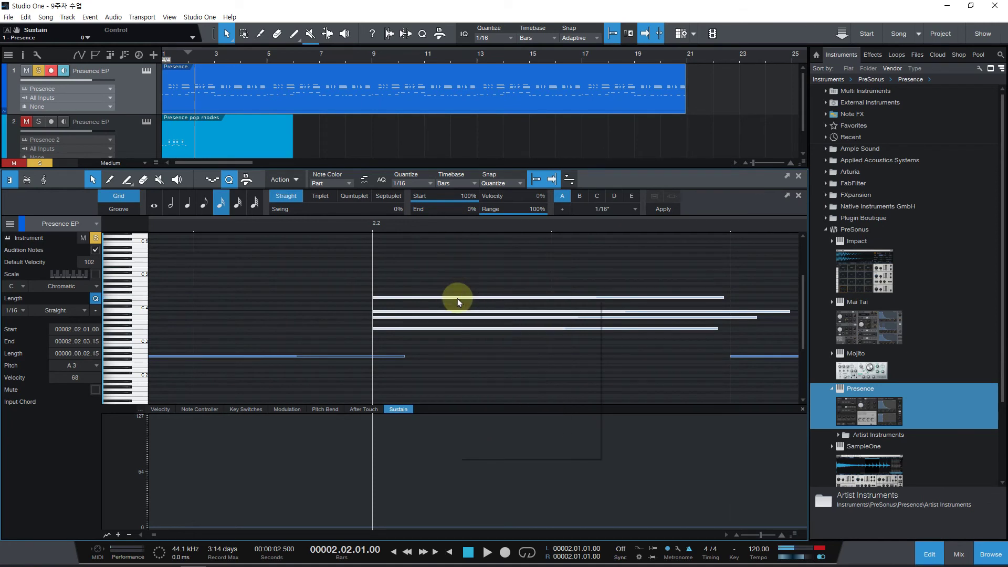
right_click(457, 298)
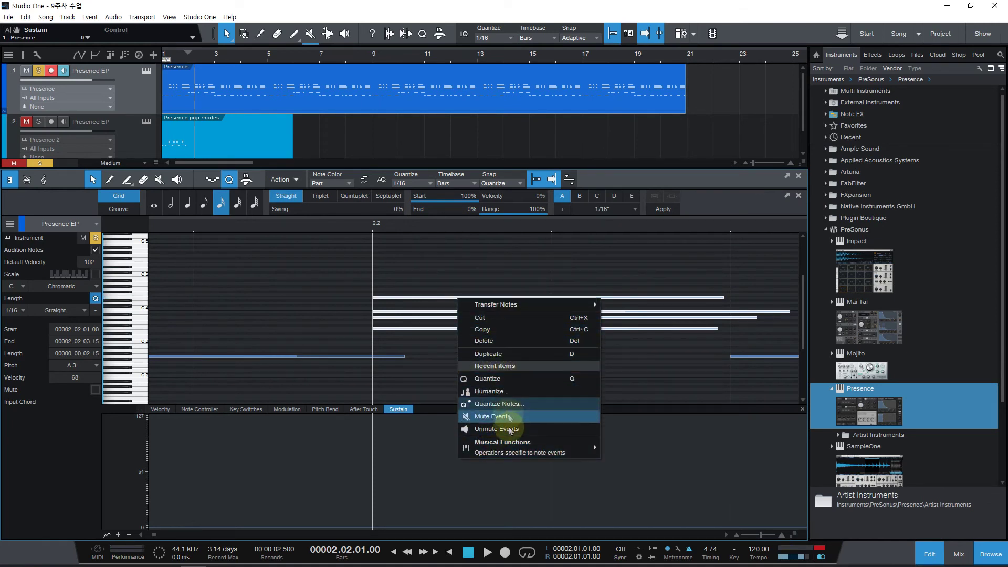
mouse_move(517, 449)
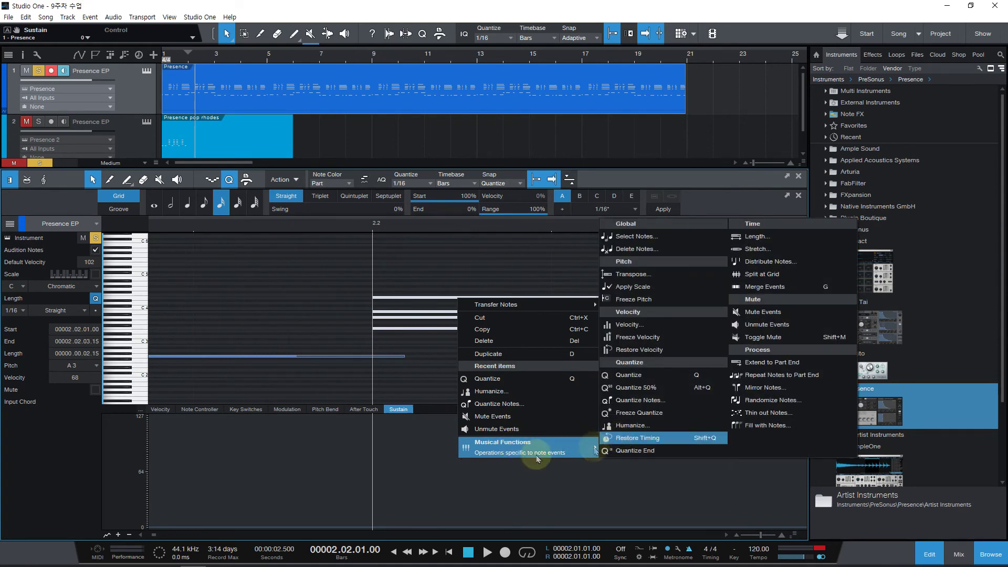
left_click(638, 426)
Try humanizing the chord with both velocity values at 0 and a note start range of -0.00.35 to 0.00.35
left_click_drag(581, 266, 454, 260)
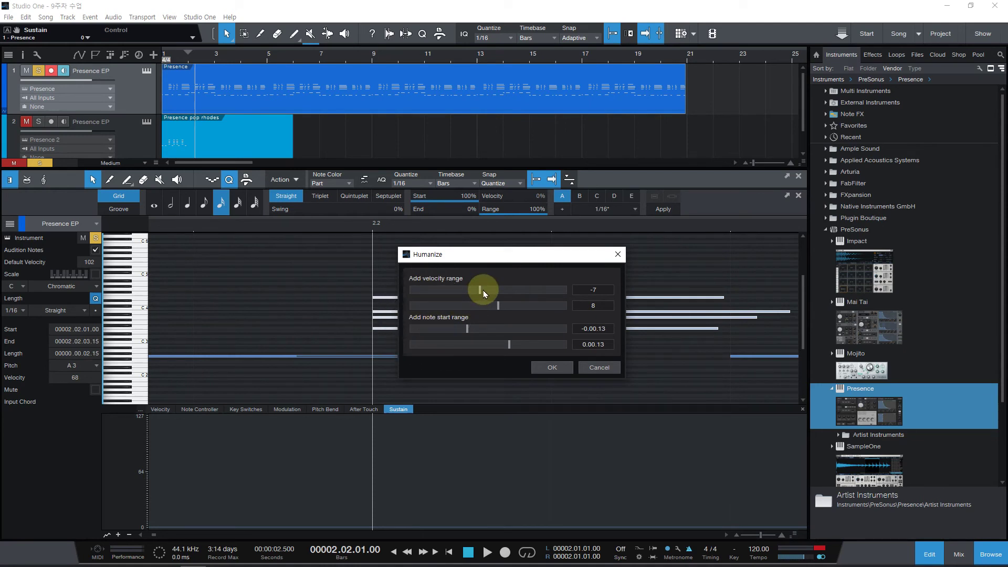
left_click_drag(480, 293, 435, 339)
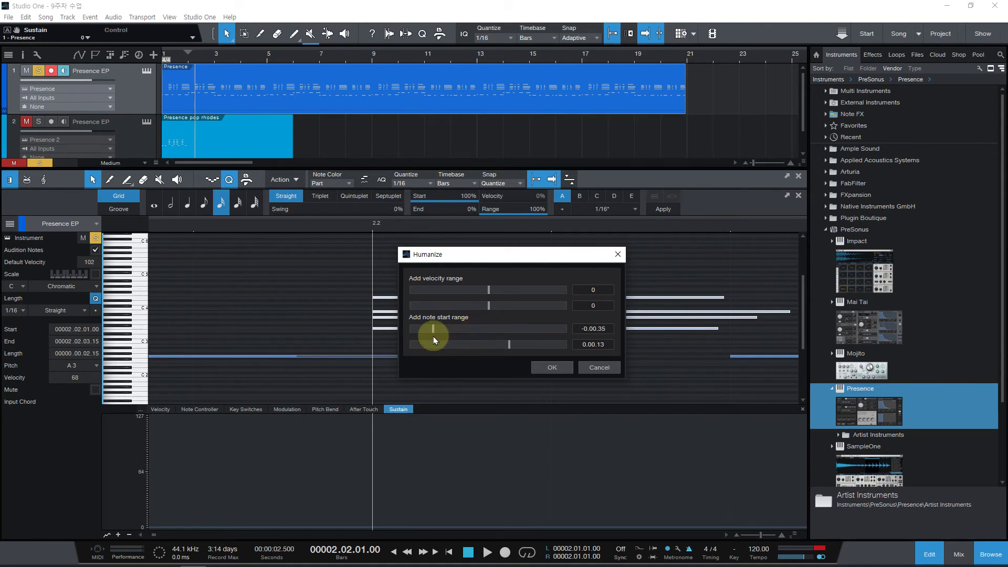
left_click_drag(510, 348, 544, 345)
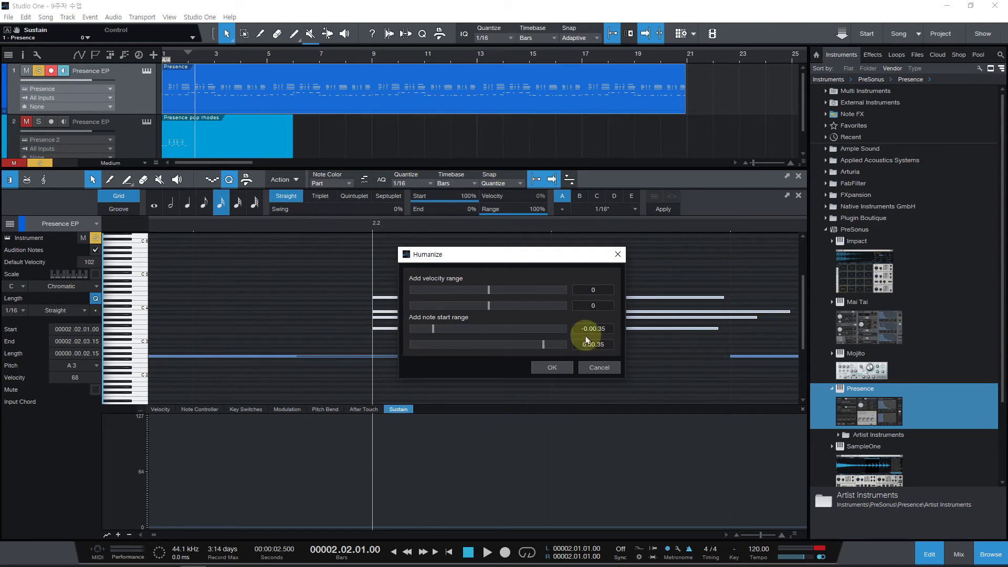
left_click(546, 370)
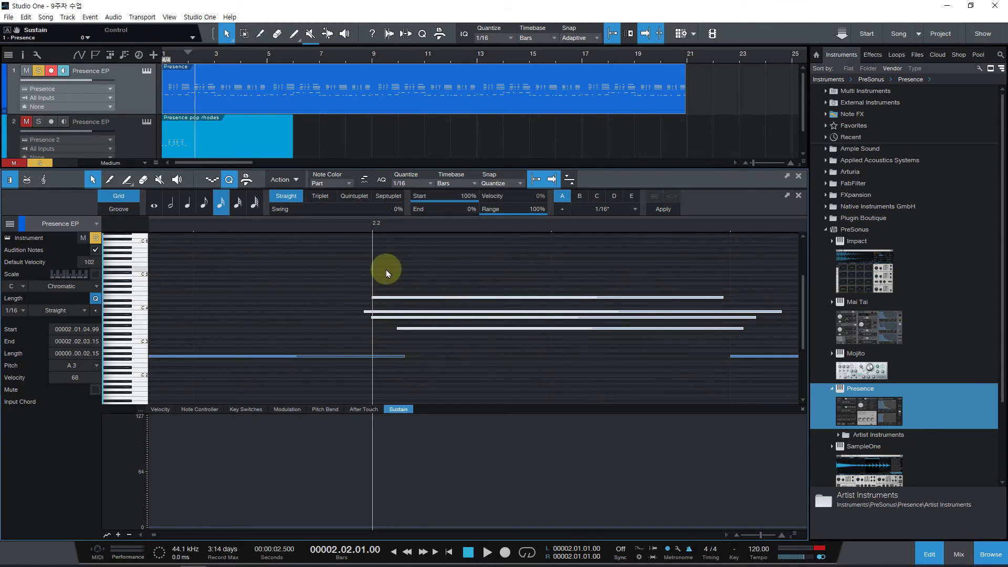
Try humanizing all notes in the Presence part with velocity values of 0 and a note start range of -0.00.35 to 0.00.35
key("w")
key("w")
key("w")
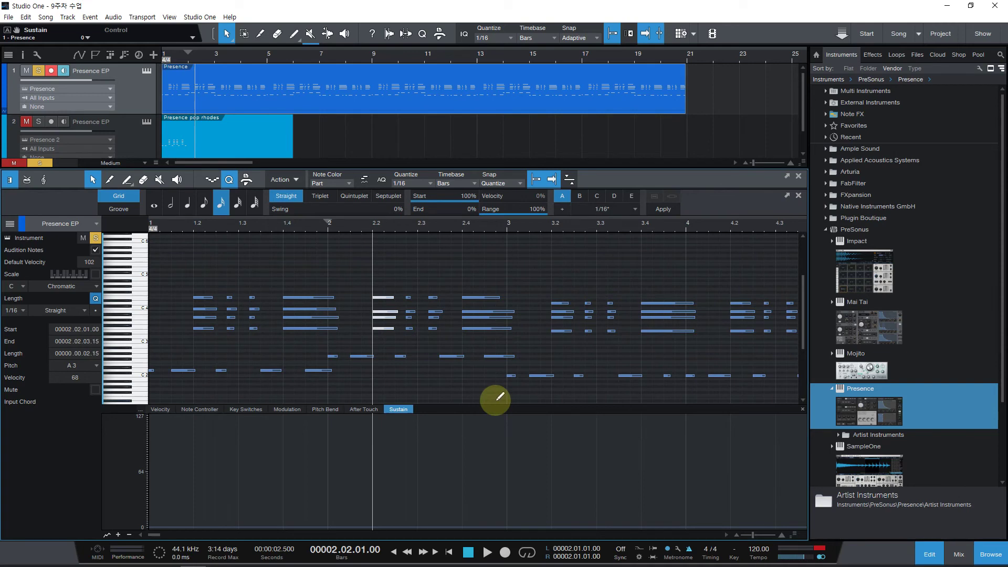
left_click(500, 394)
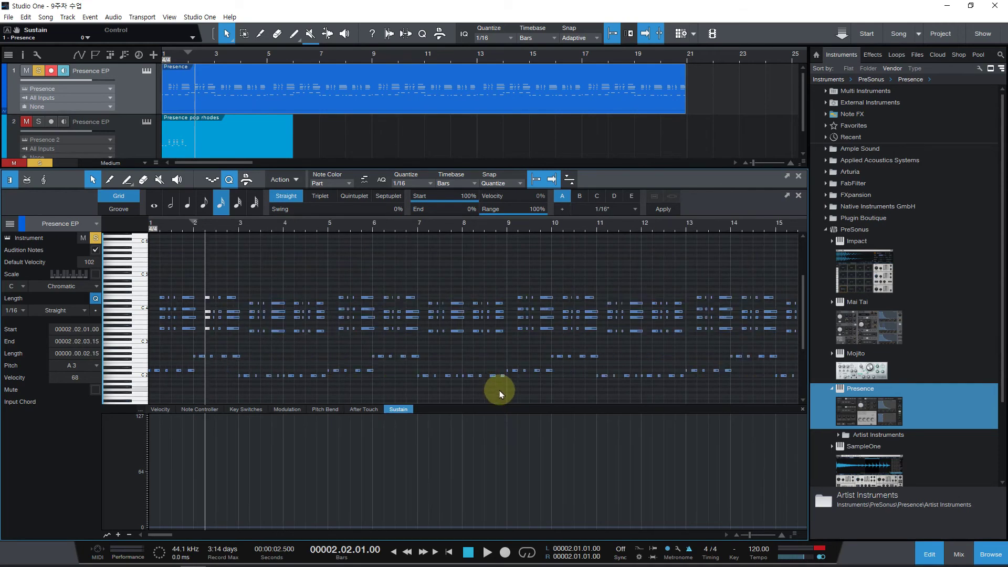
key("w")
key("w")
key("w")
left_click_drag(625, 391, 39, 268)
right_click(307, 332)
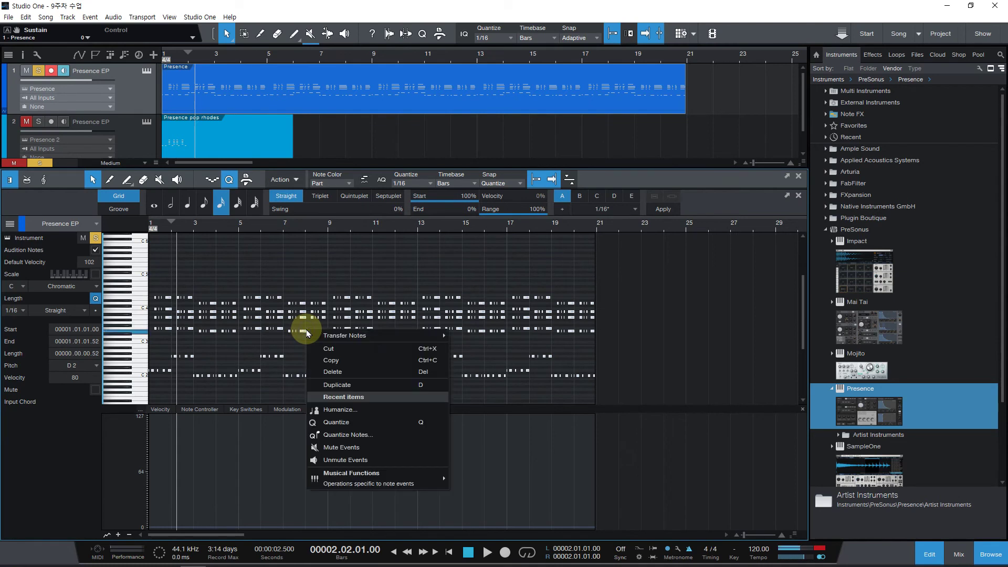
left_click(340, 416)
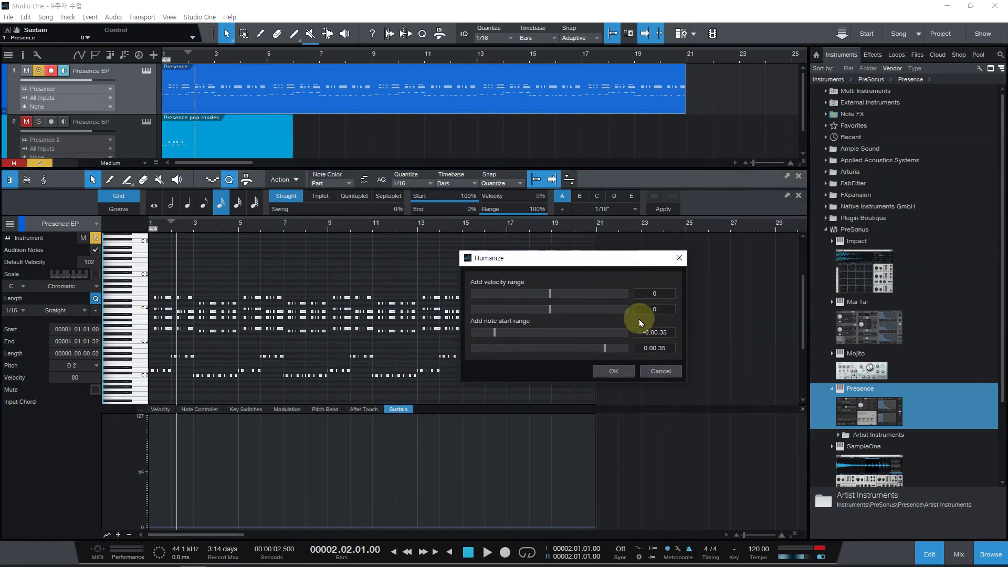
left_click(624, 372)
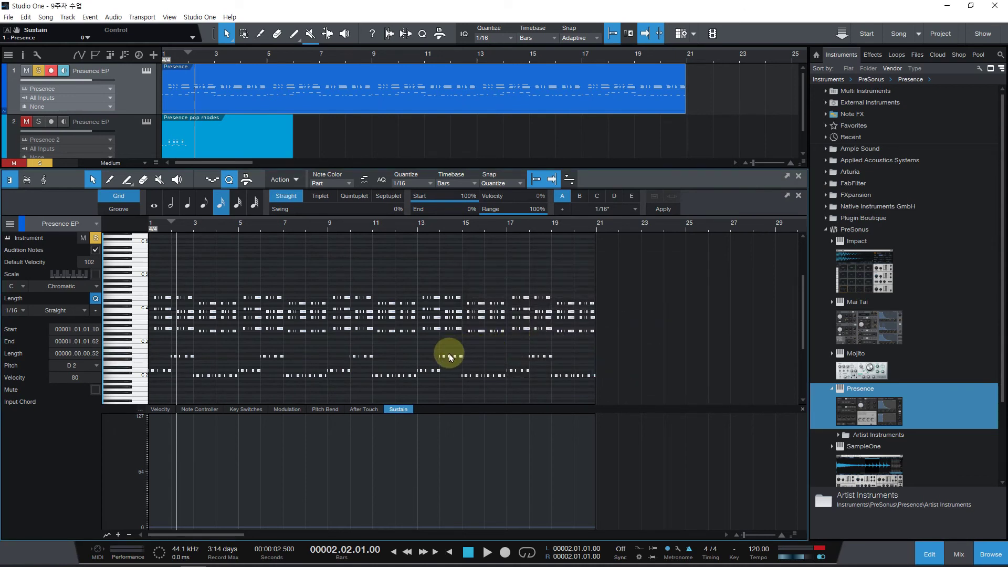
Play the humanized part from the song start to just before bar 4
key("Home")
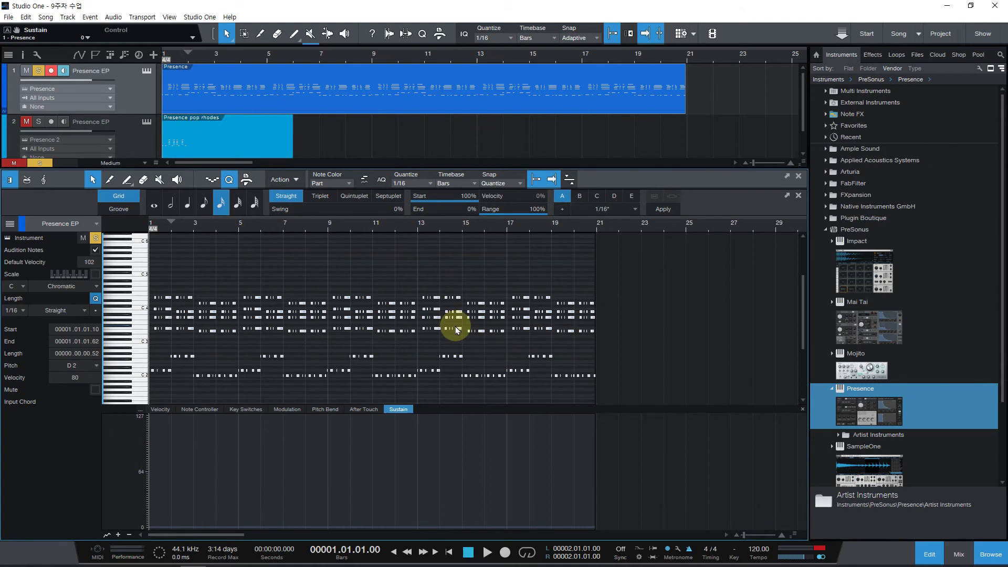
key("space")
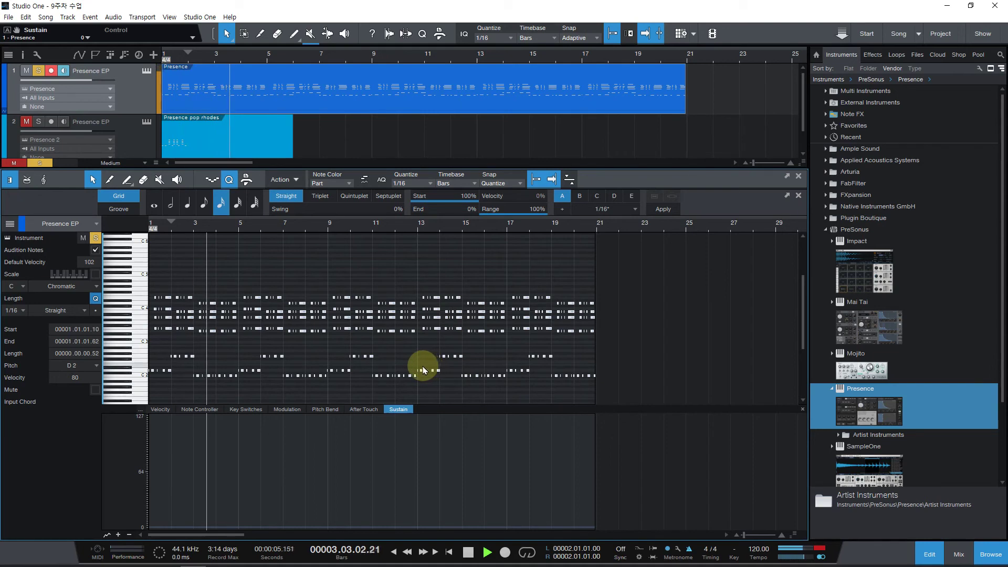
key("space")
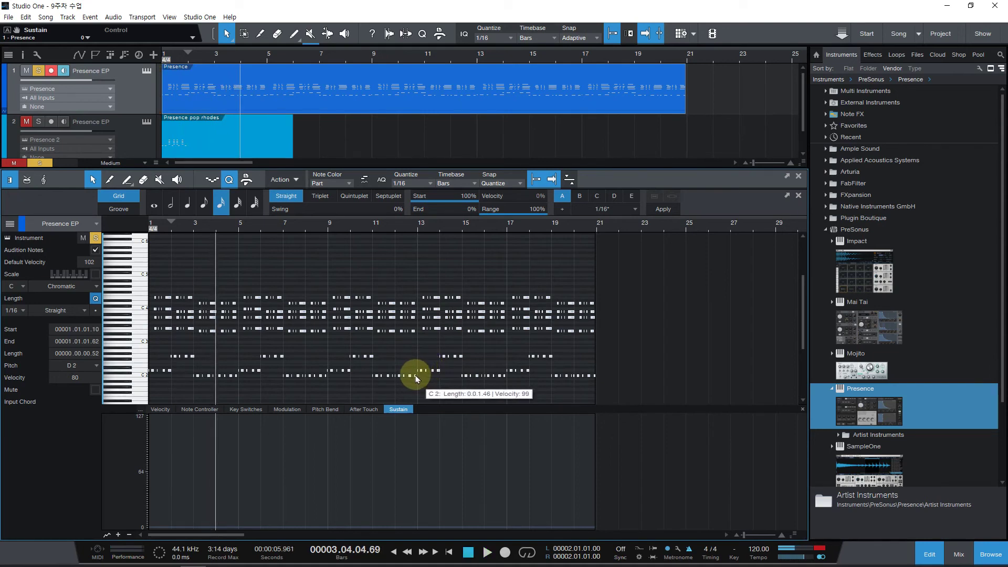
Quantize all notes of the Presence part back to the 1/16 grid
key("e")
key("e")
key("e")
key("e")
key("e")
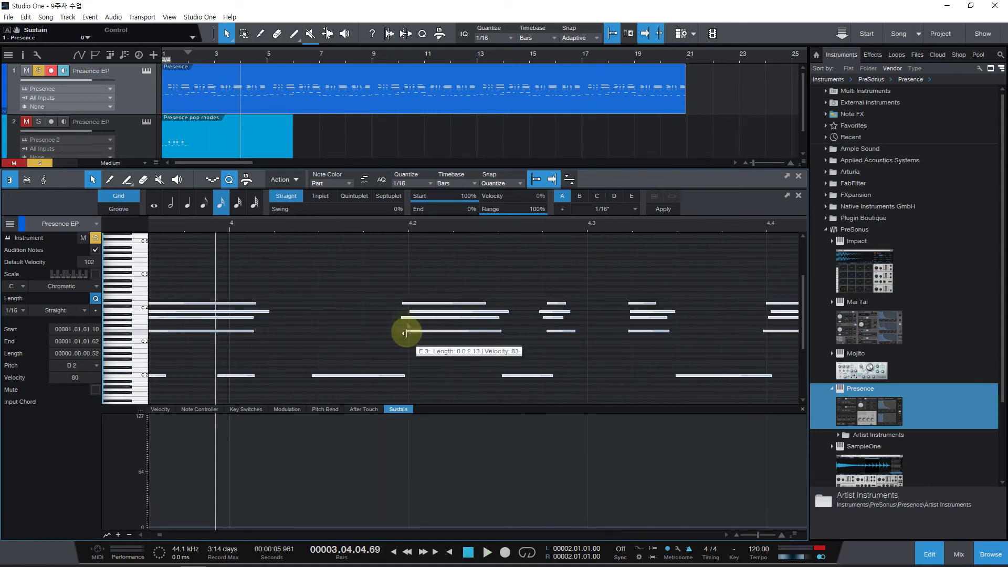
key("q")
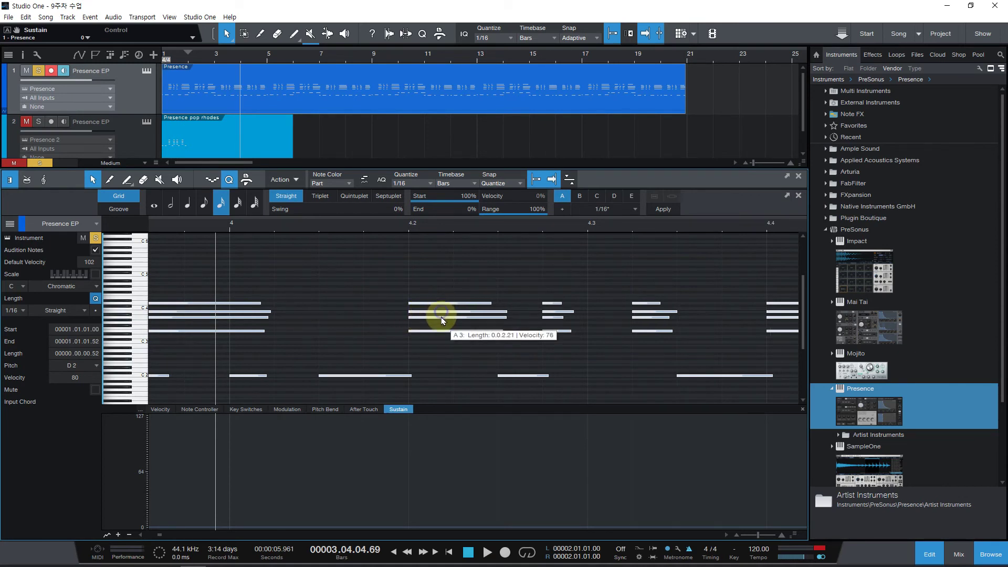
Humanize all the quantized notes with a note start range of -0.00.05 to 0.00.05, leaving velocity at 0
right_click(442, 317)
left_click(491, 371)
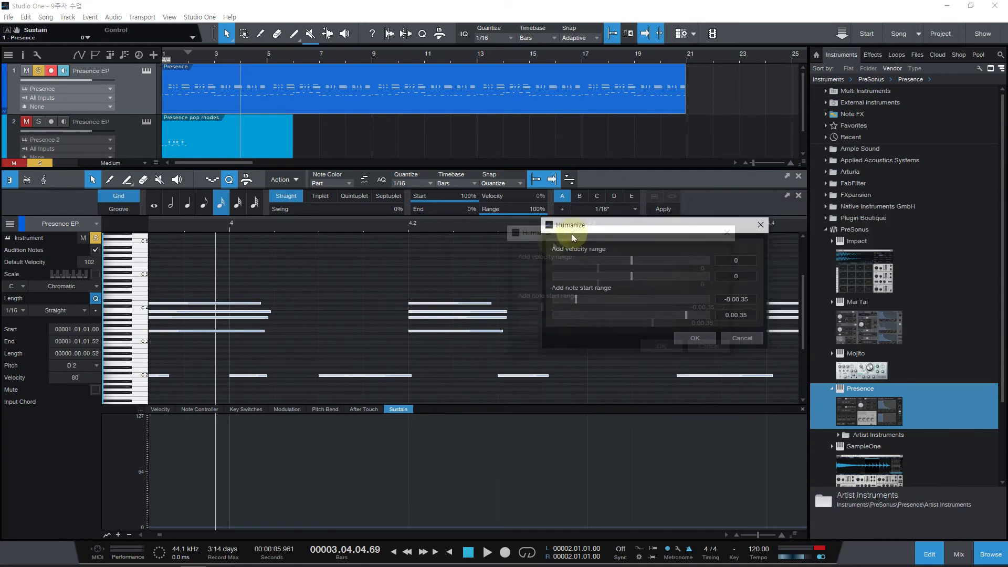
left_click_drag(567, 228, 461, 263)
left_click_drag(435, 340, 481, 339)
left_click_drag(541, 349, 497, 352)
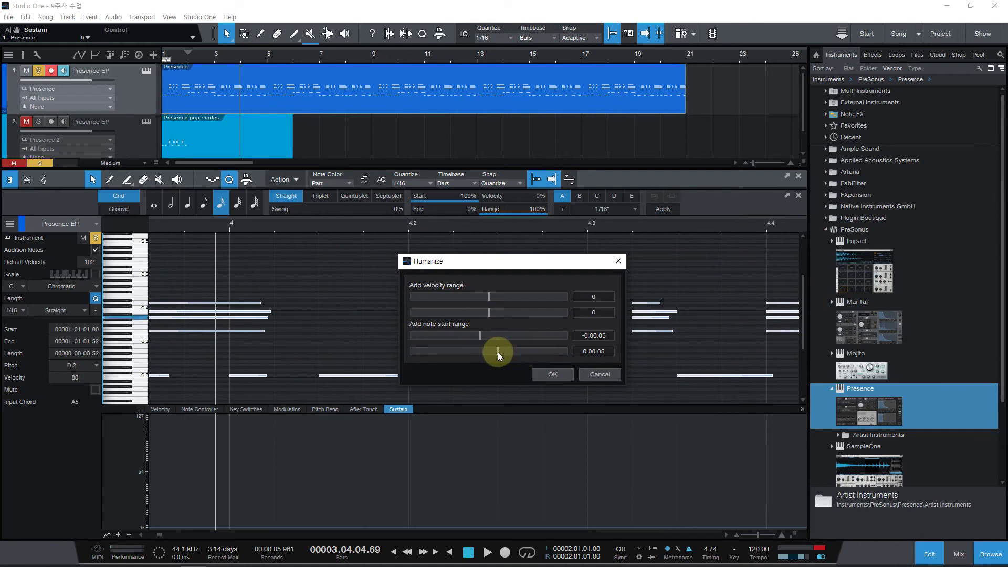
left_click(546, 371)
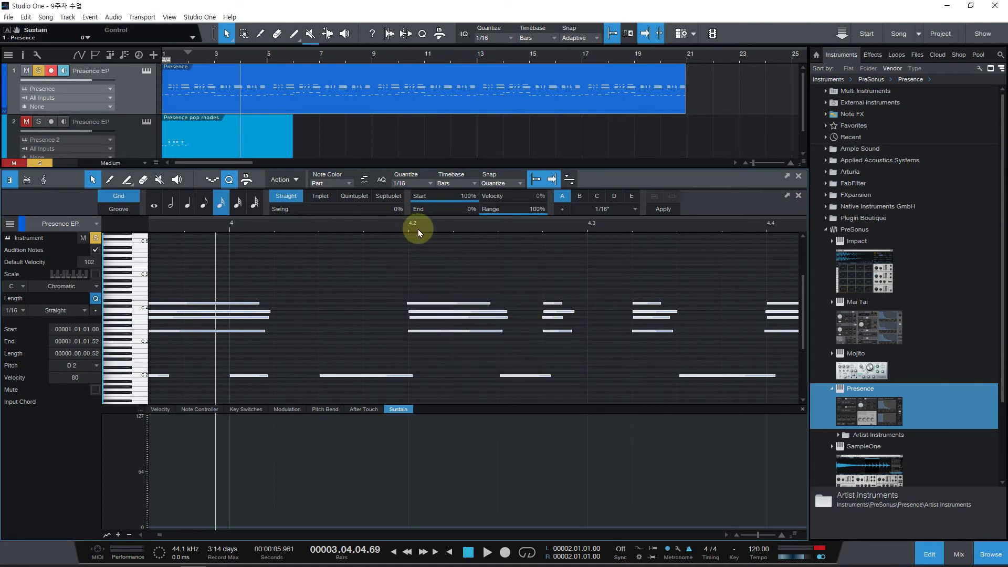
Play the subtly humanized part from the song start past bar 5, then stop playback
key("Home")
key("space")
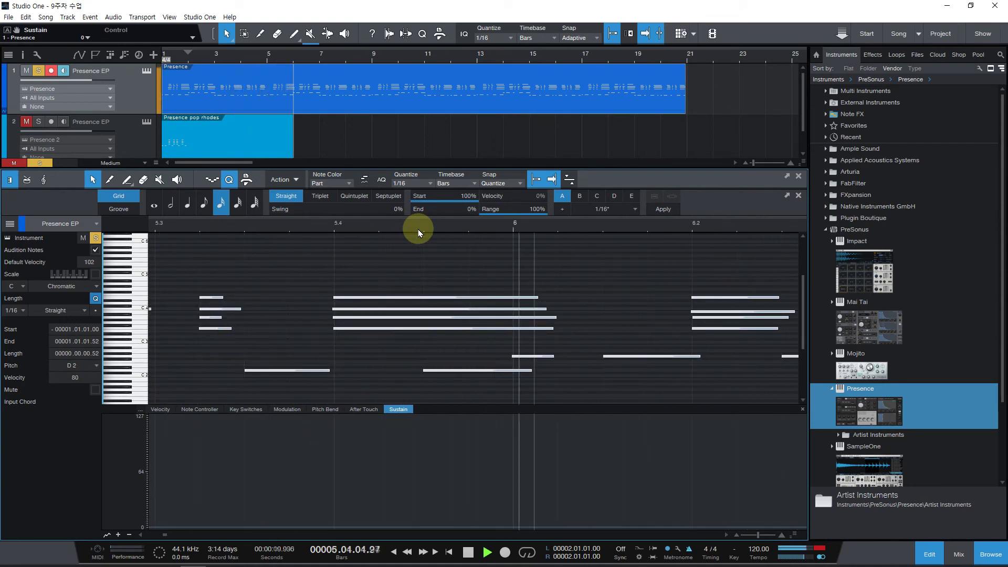
key("space")
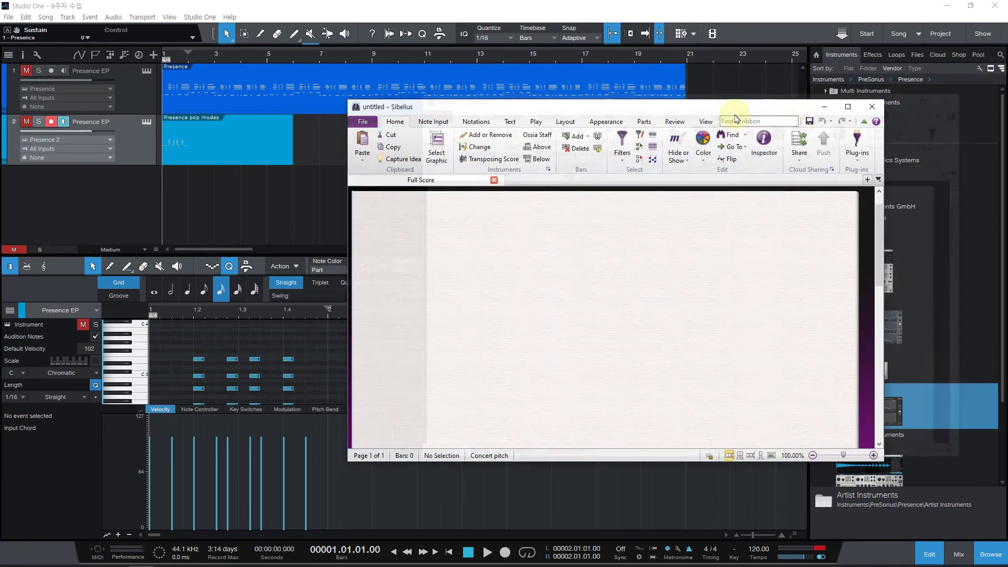
Add a Piano from the Keyboards instruments to the empty Sibelius score
left_click_drag(782, 103, 739, 99)
right_click(421, 231)
left_click(462, 318)
left_click(390, 258)
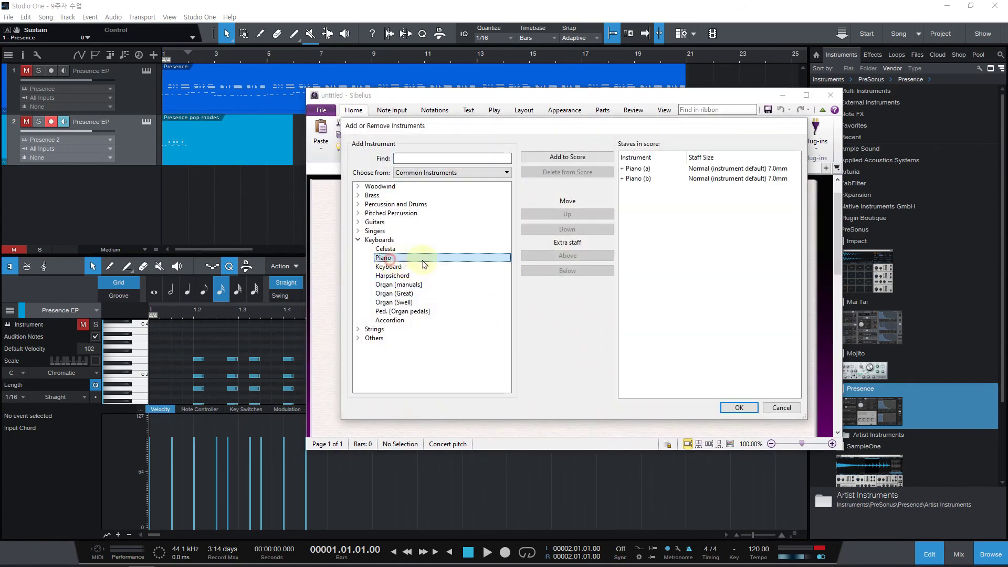
left_click(738, 408)
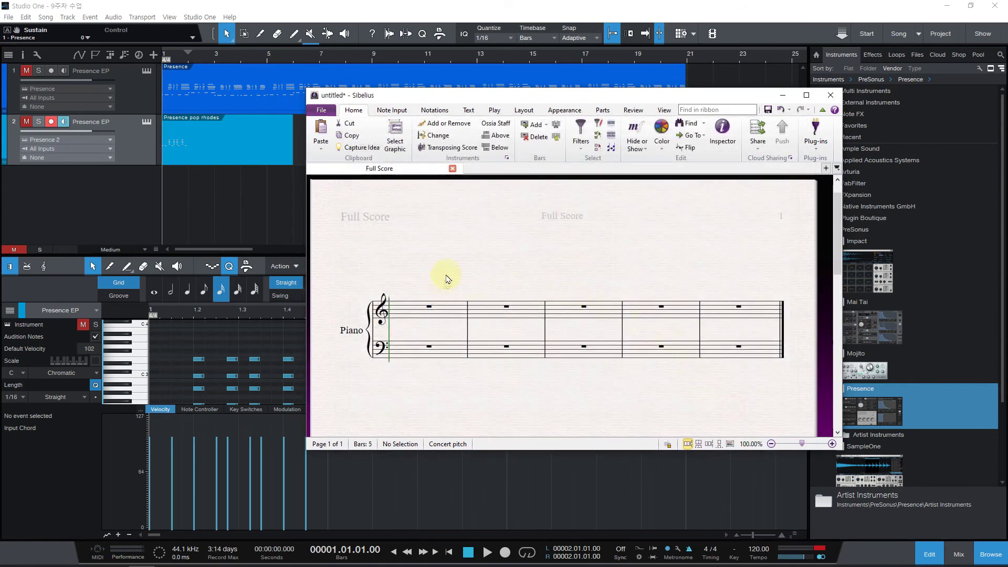
Enter the eighth notes C, E, G, B, G, E, C in bar 1 of the piano's treble staff
left_click(400, 321)
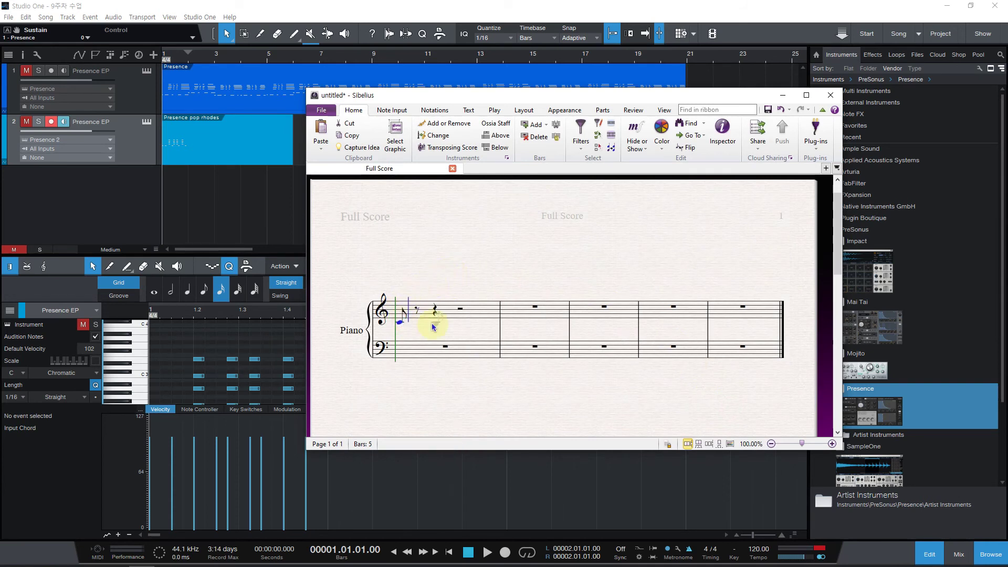
type("egbd")
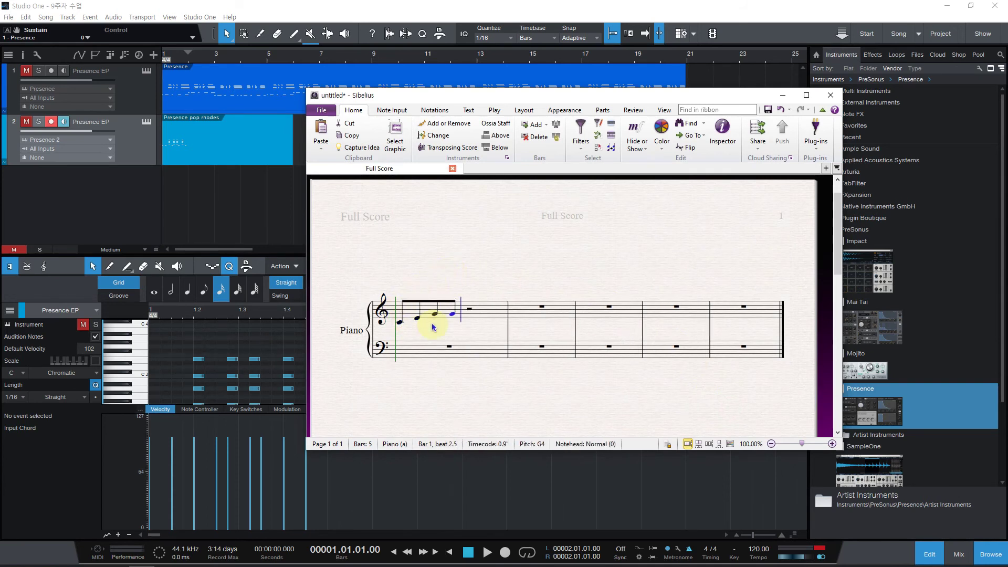
key("Down")
key("Down")
type("ec")
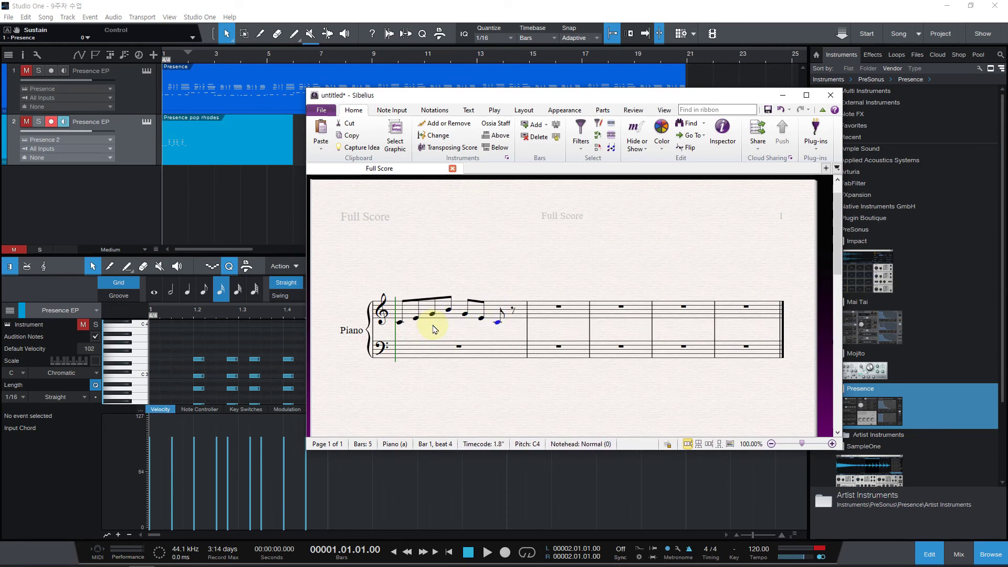
key("Escape")
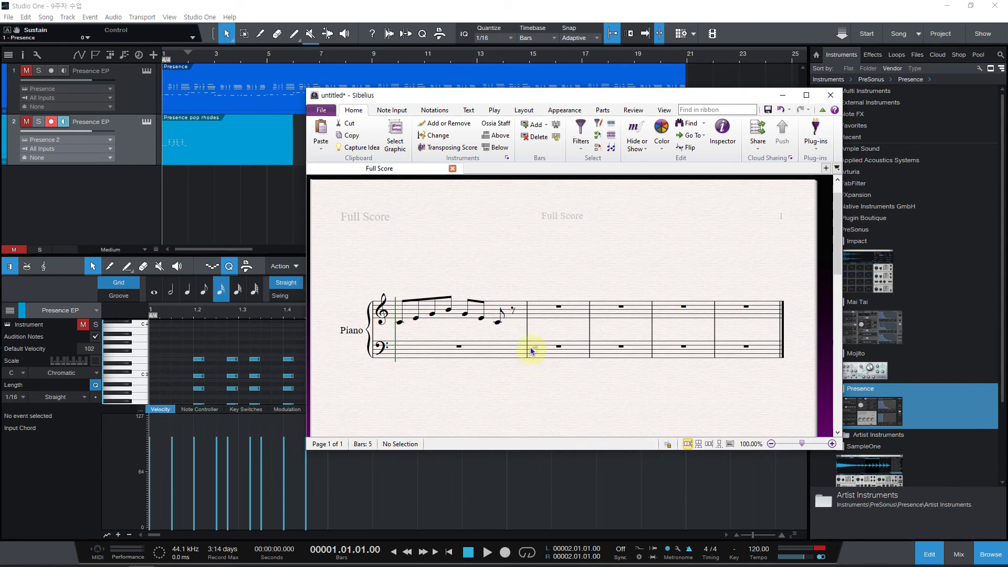
Enter repeated D3 eighth notes at the start of bar 2 in the bass staff, replacing the second and fourth with rests
left_click(531, 350)
type("dddd")
left_click(532, 350)
key("Delete")
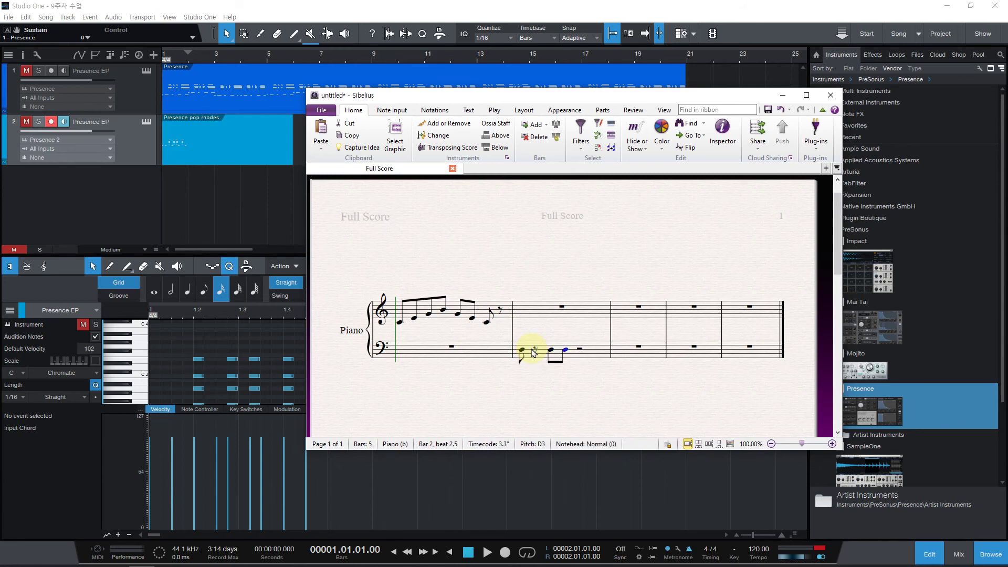
key("Delete")
left_click(541, 383)
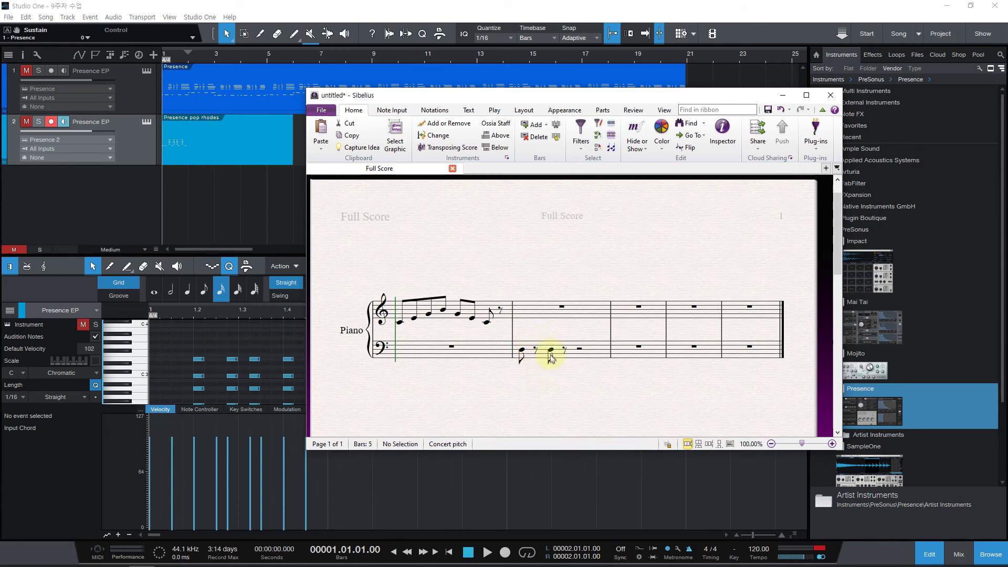
Enter a four-note quarter-note chord F, A, C, E on beat 3 of bar 2 in the treble staff
left_click(575, 318)
key("3")
key("3")
key("4")
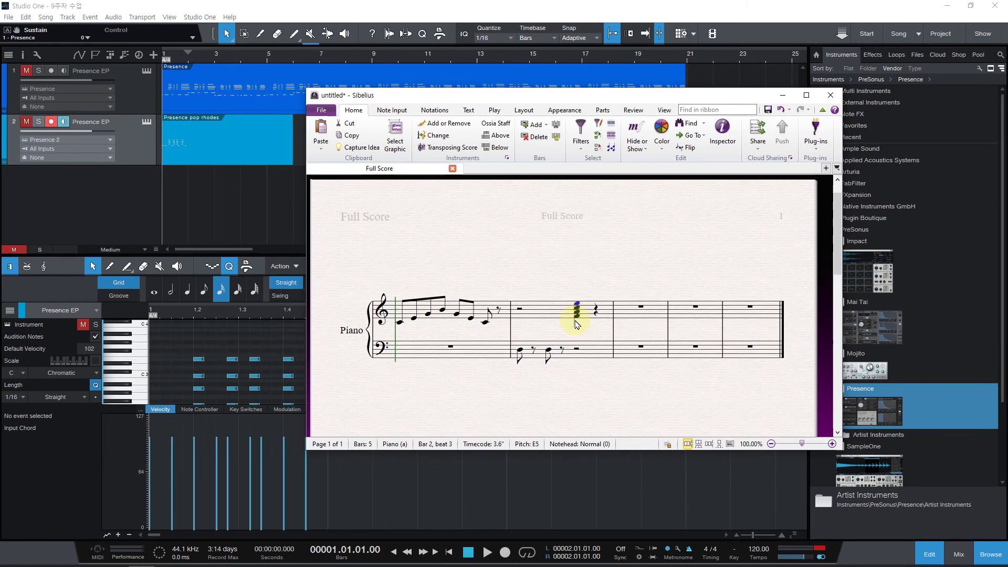
left_click(590, 268)
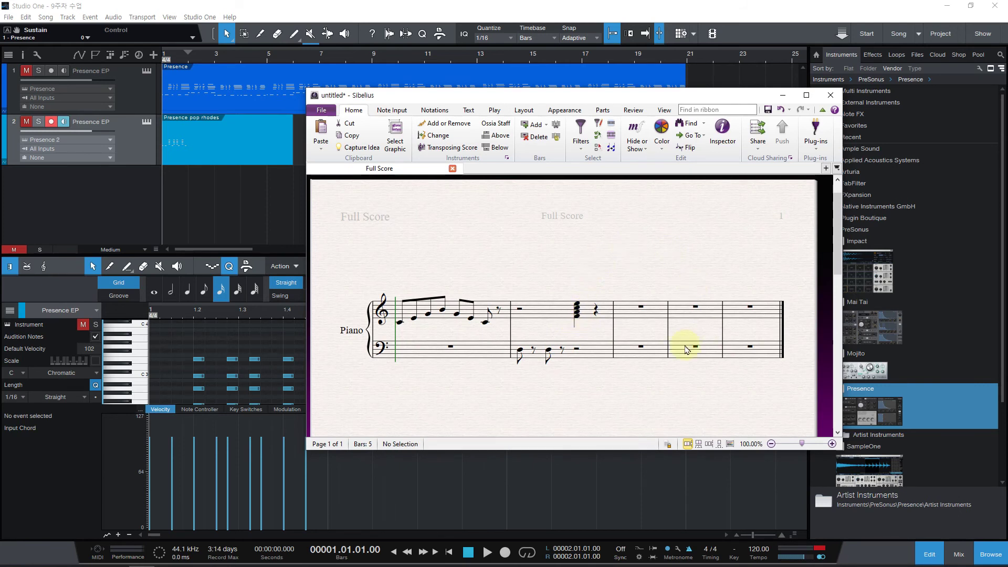
Export the score as a MIDI file named 123 to the desktop, using General MIDI sounds and file type 1
left_click(321, 109)
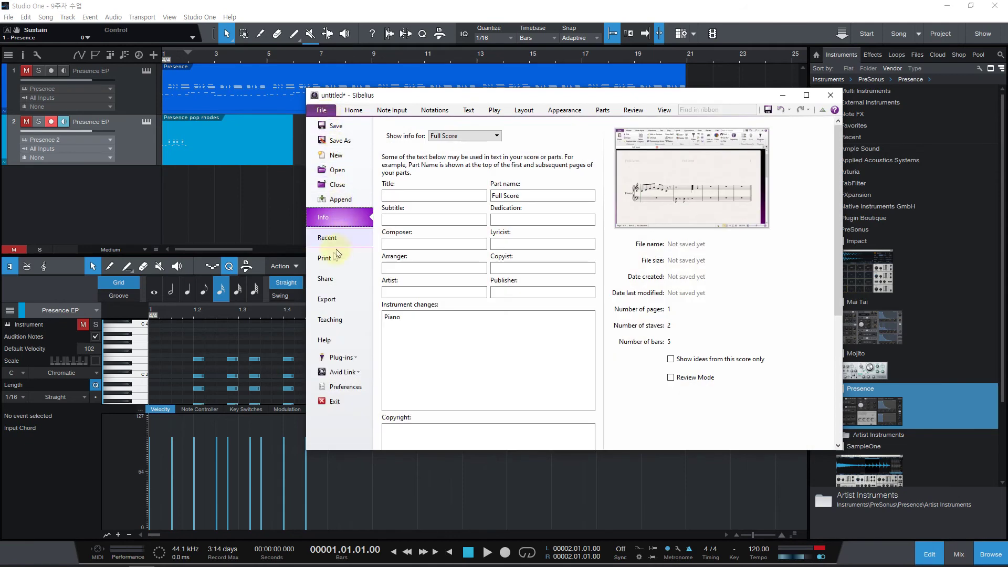
left_click(326, 299)
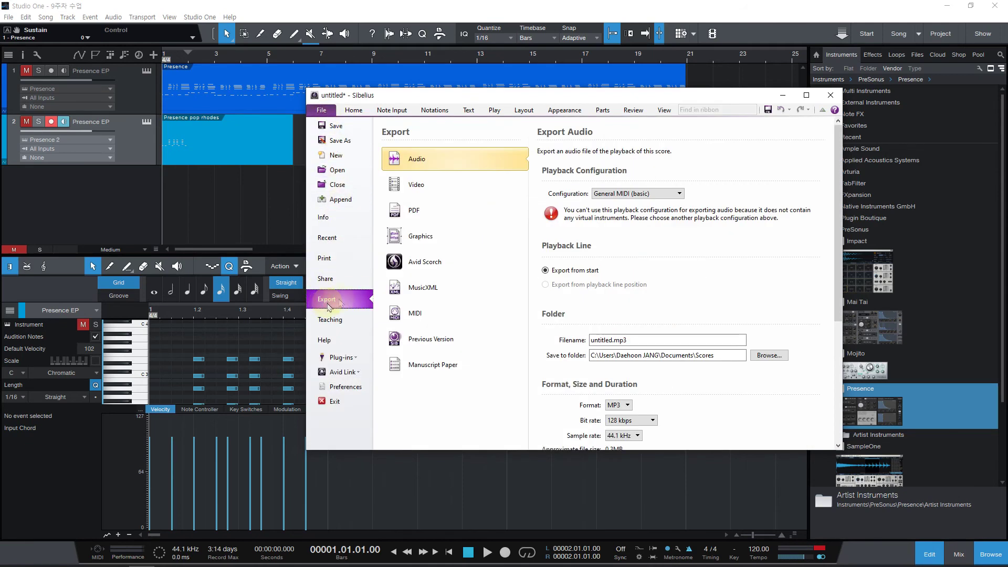
left_click(427, 318)
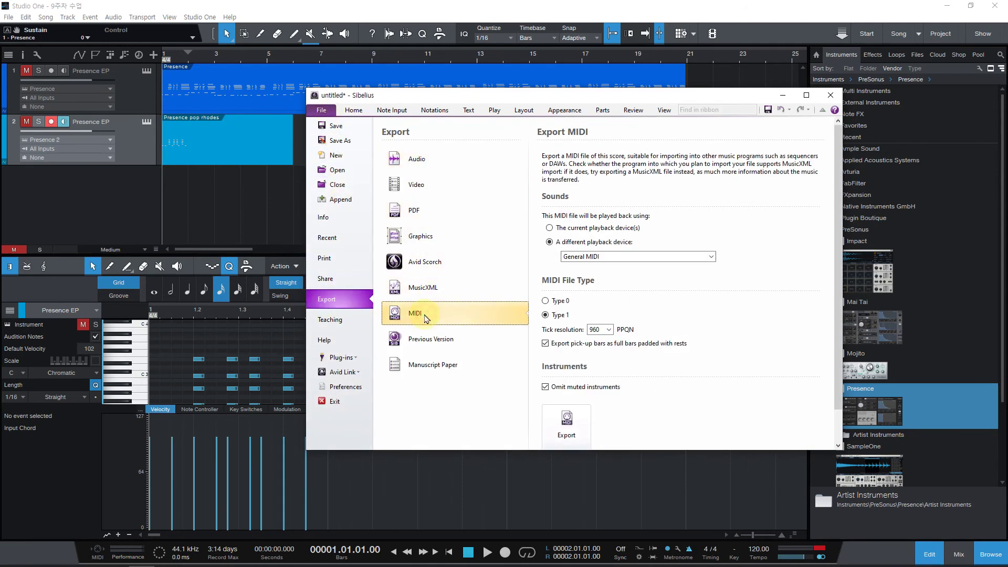
left_click(573, 422)
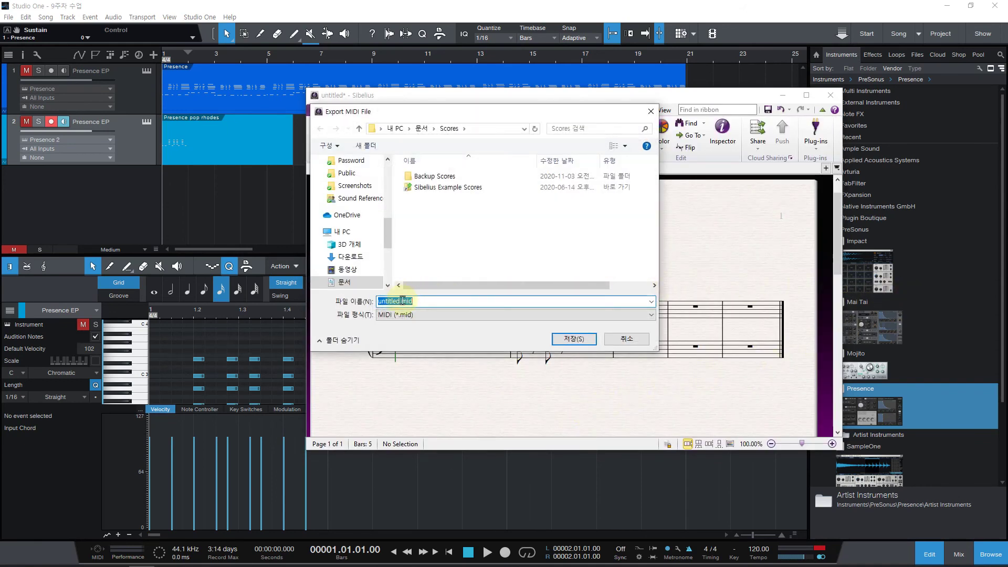
type("123")
scroll(346, 272, "down", 1)
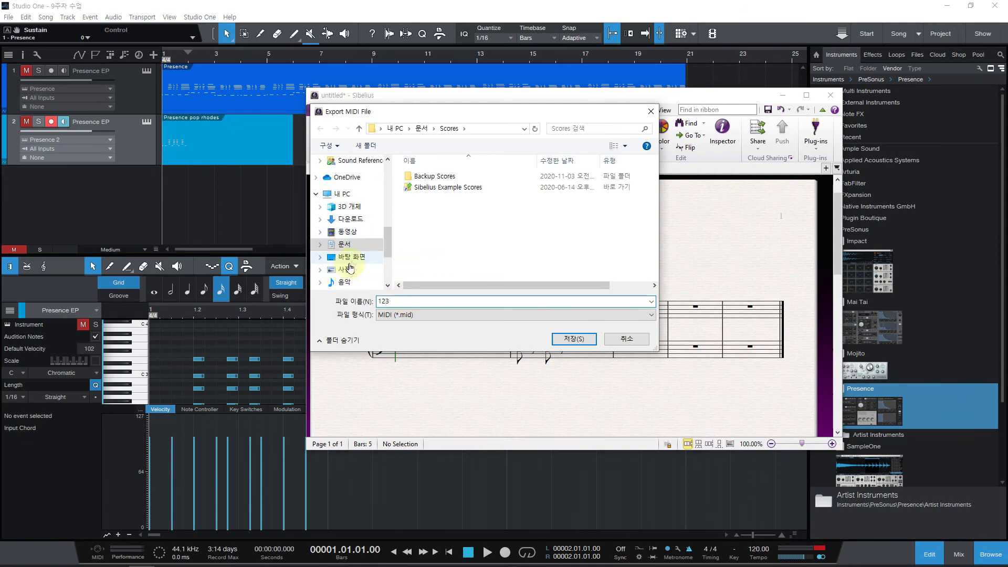
left_click(350, 256)
left_click(571, 339)
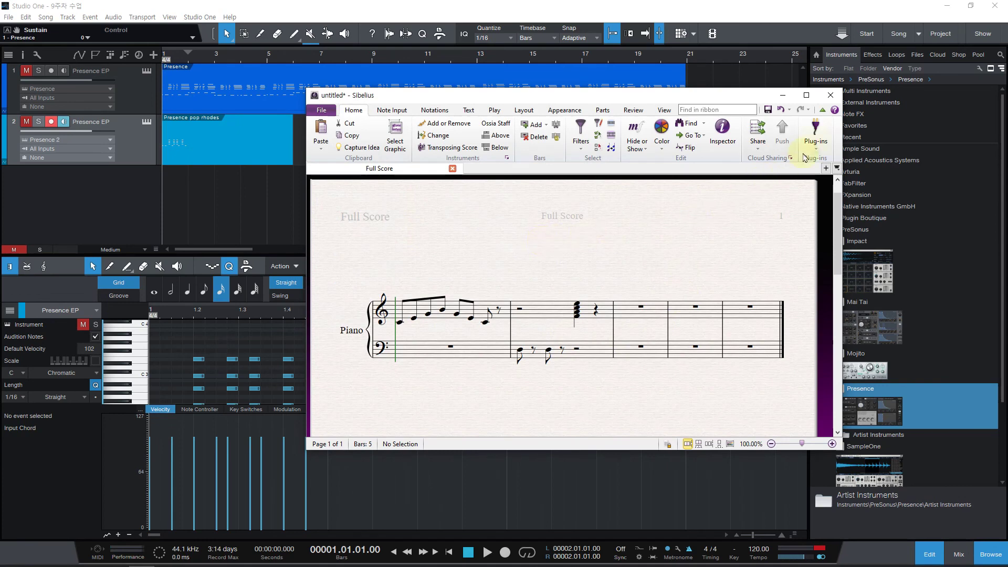
Switch back to Studio One and import the exported MIDI file at the song start as a new track below the Presence tracks
left_click(782, 95)
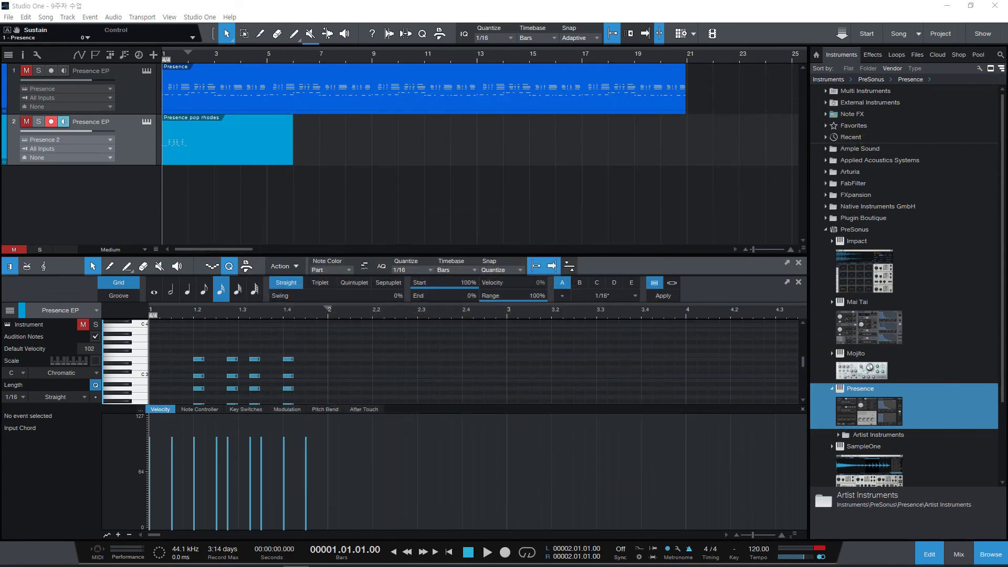
left_click_drag(1007, 94, 176, 179)
left_click(193, 191)
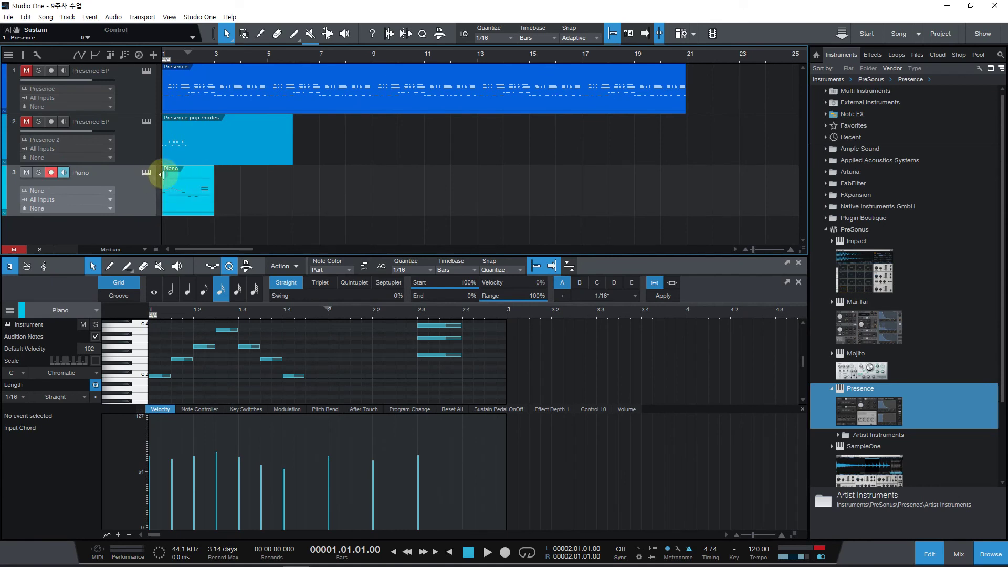
Examine the imported Piano notes in an enlarged note editor, and shrink the editor again to show all the tracks
left_click(185, 192)
left_click_drag(488, 261, 499, 158)
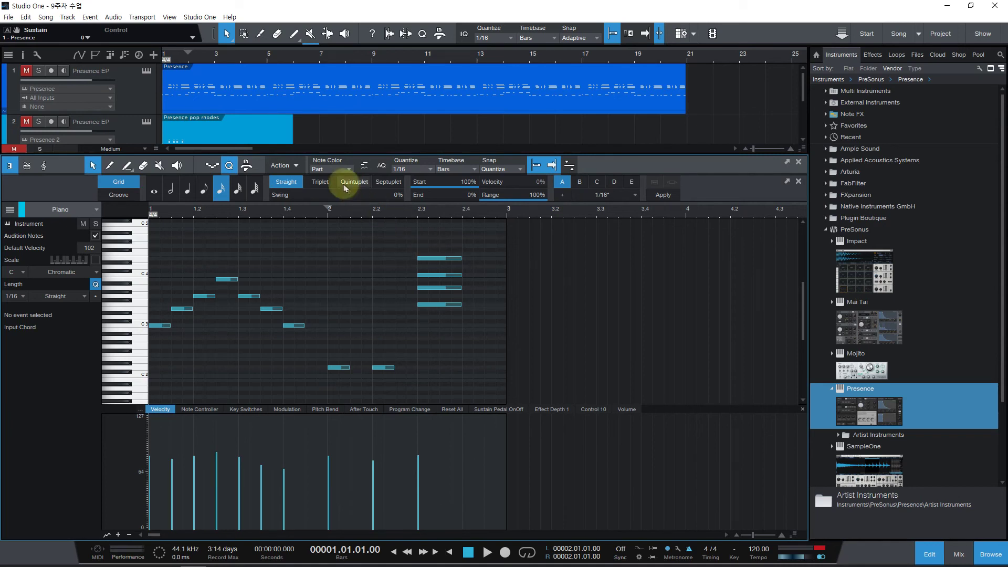
left_click(269, 132)
left_click_drag(295, 150, 292, 288)
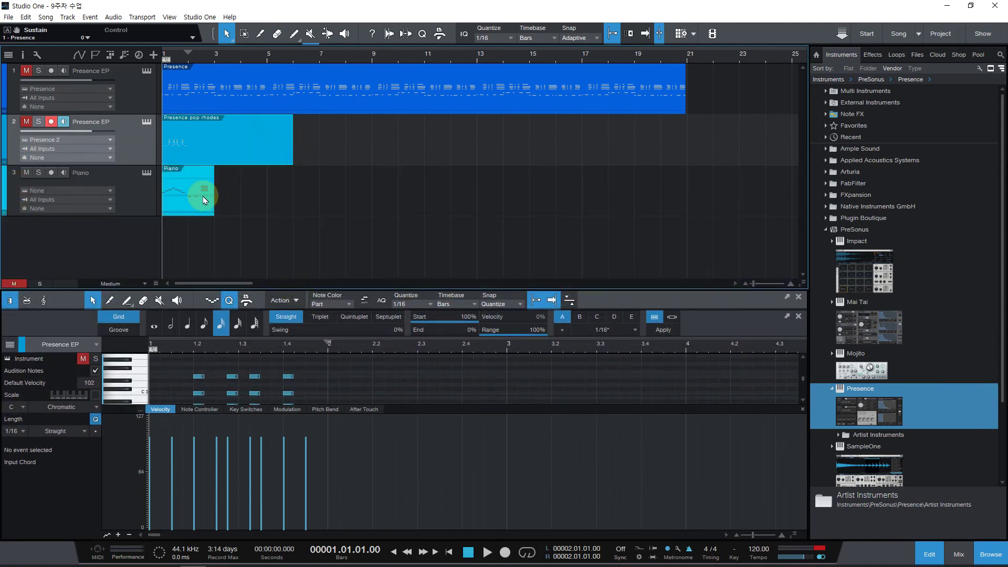
Assign a new Presence instrument to the imported Piano track and load the Electric Piano preset from Keyboards
left_click(148, 178)
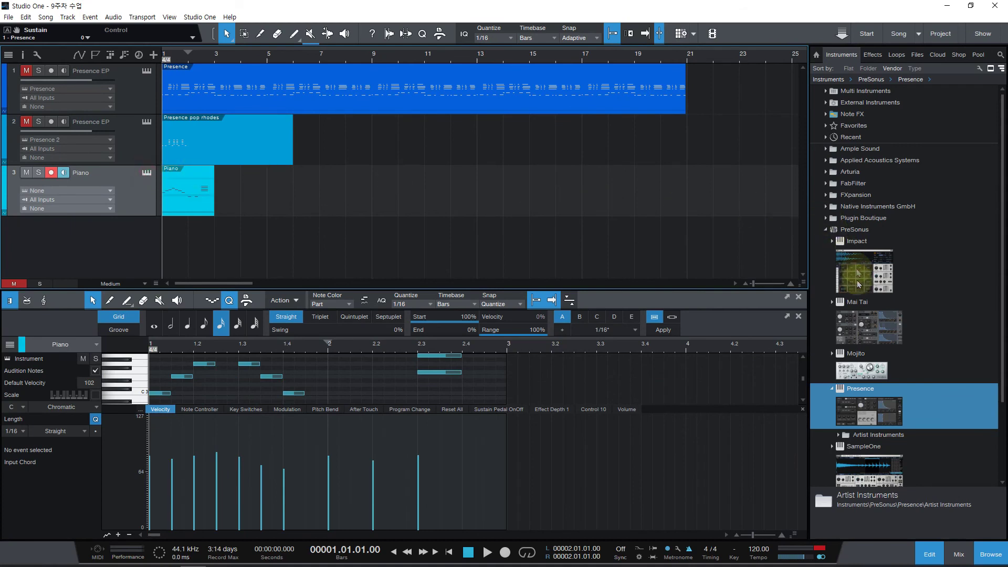
left_click_drag(861, 411, 205, 198)
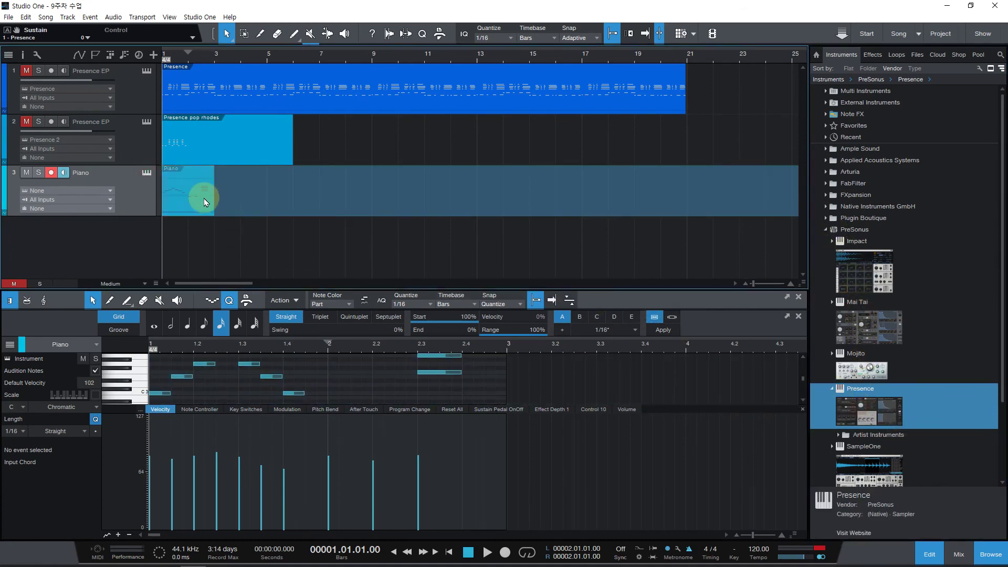
left_click(391, 163)
left_click(377, 171)
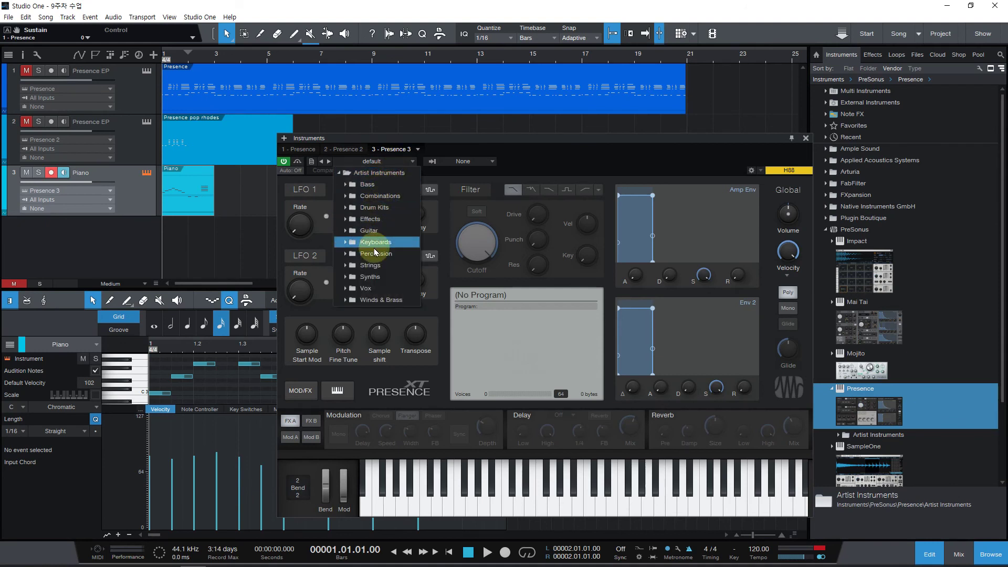
left_click(374, 247)
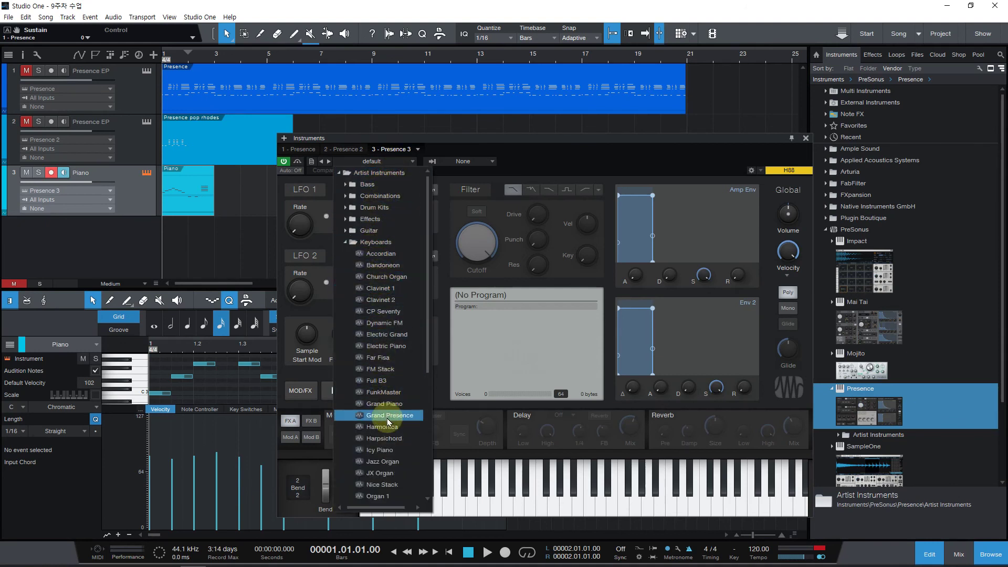
left_click(387, 439)
left_click(387, 449)
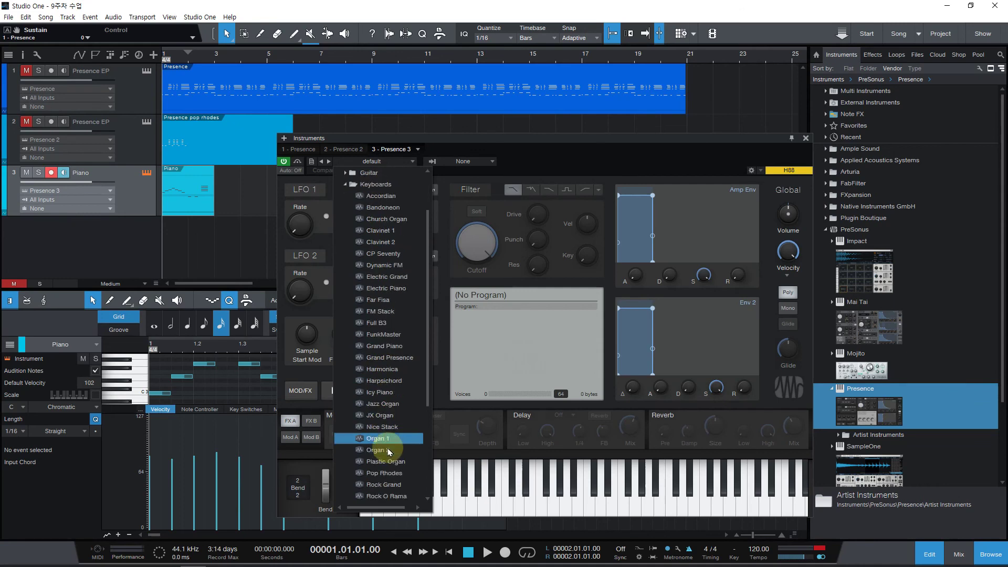
scroll(384, 462, "down", 2)
left_click(382, 474)
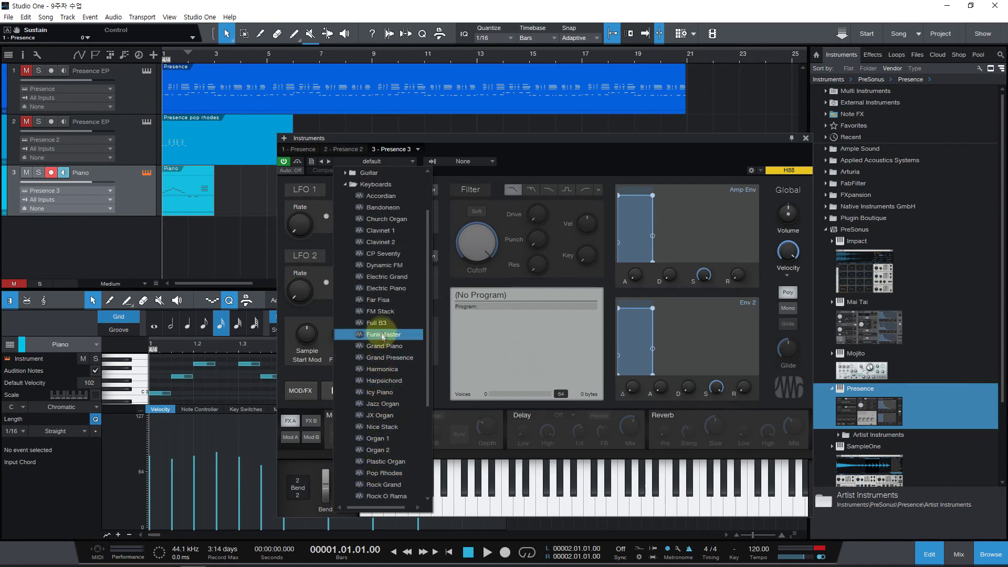
left_click(387, 289)
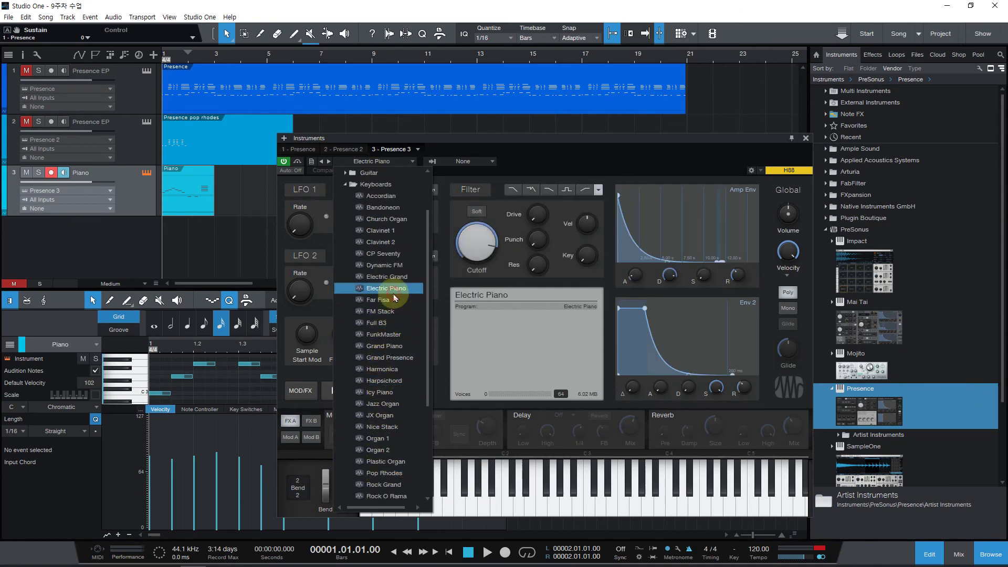
left_click(805, 138)
left_click(805, 138)
Solo the Piano track and play the imported part from the song start to beat 4 of bar 2
left_click(38, 172)
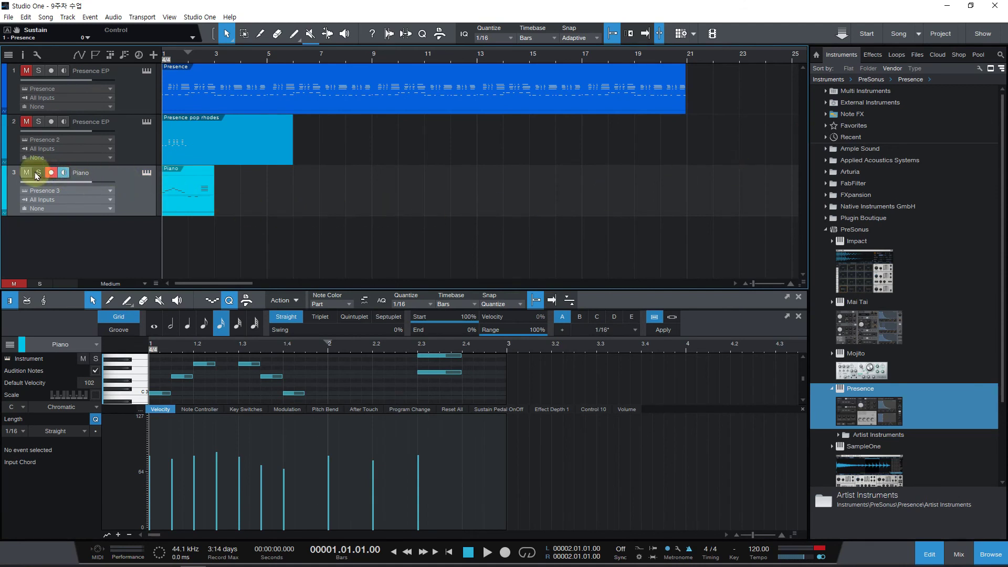
left_click(449, 552)
key("space")
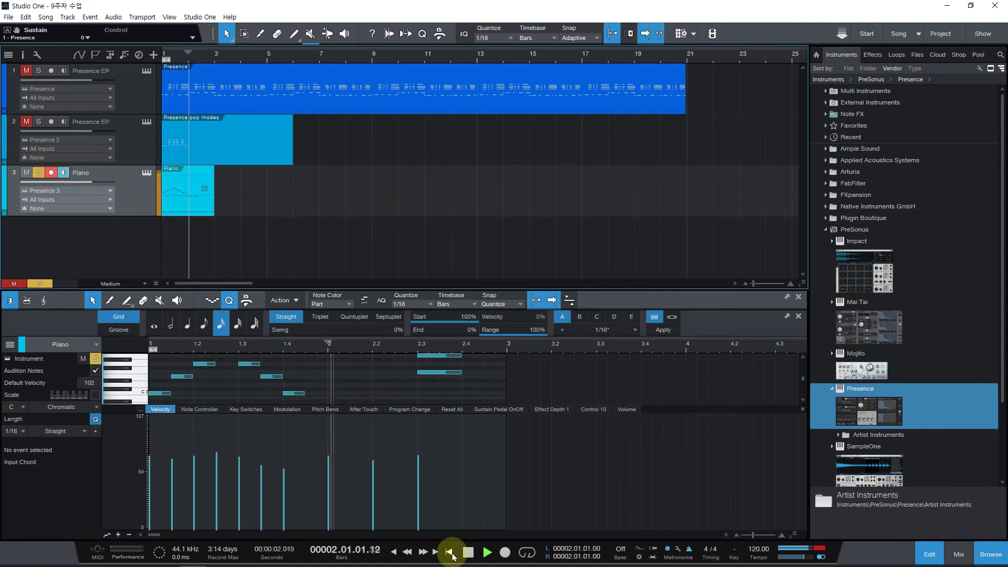
key("space")
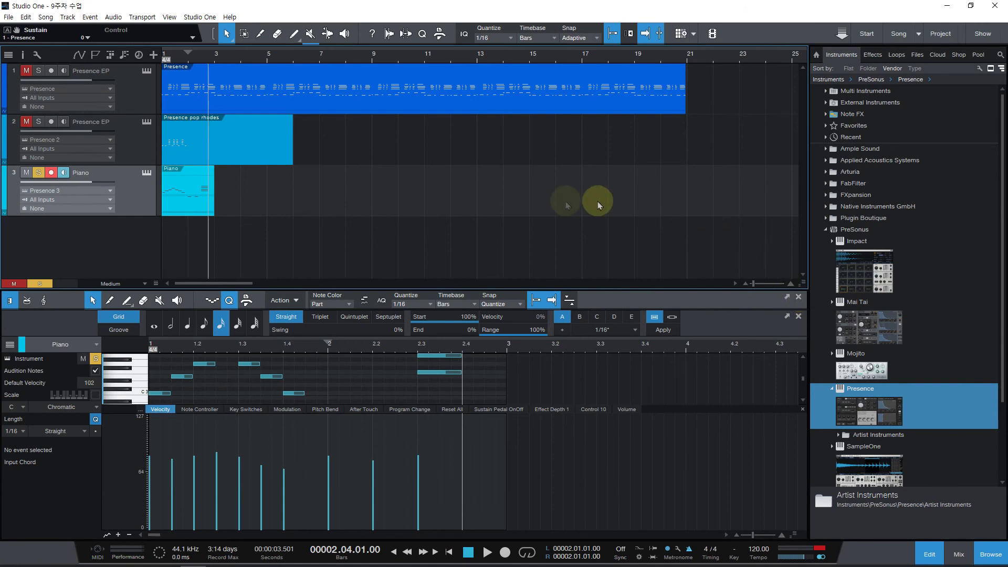
left_click(351, 98)
left_click(197, 187)
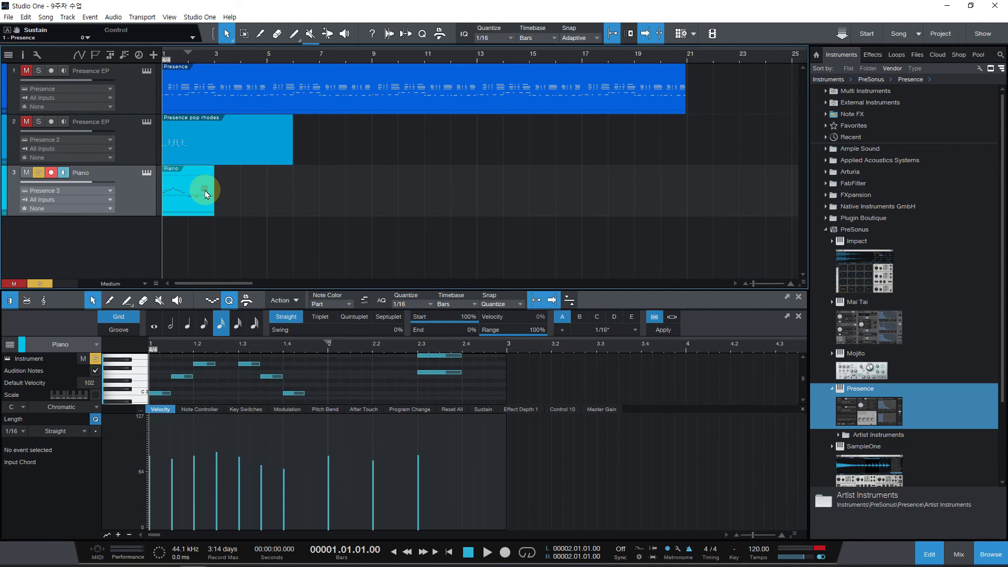
Switch to the Edge browser and open the playlists of the 대강 음악시간 YouTube channel
left_click(500, 554)
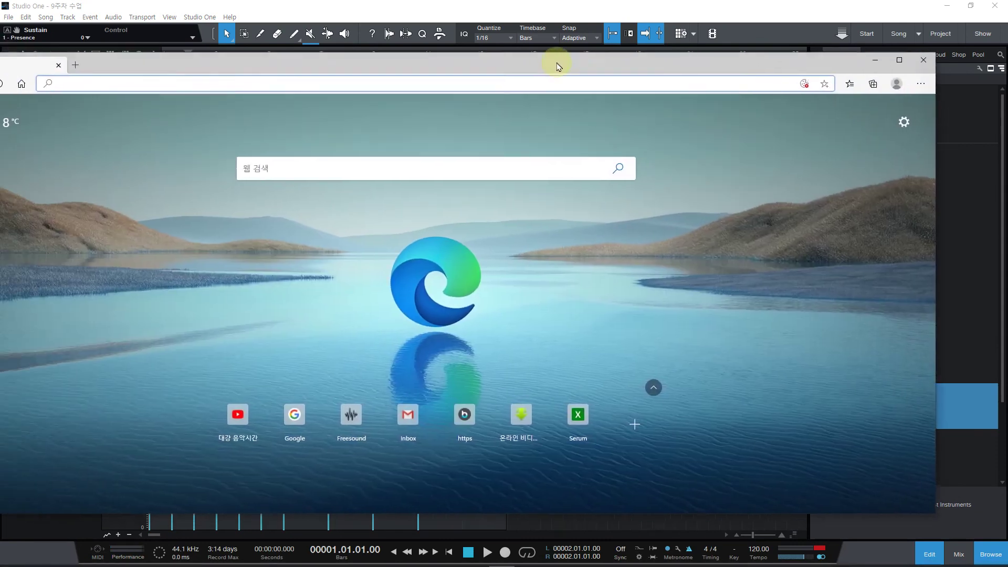
left_click(254, 411)
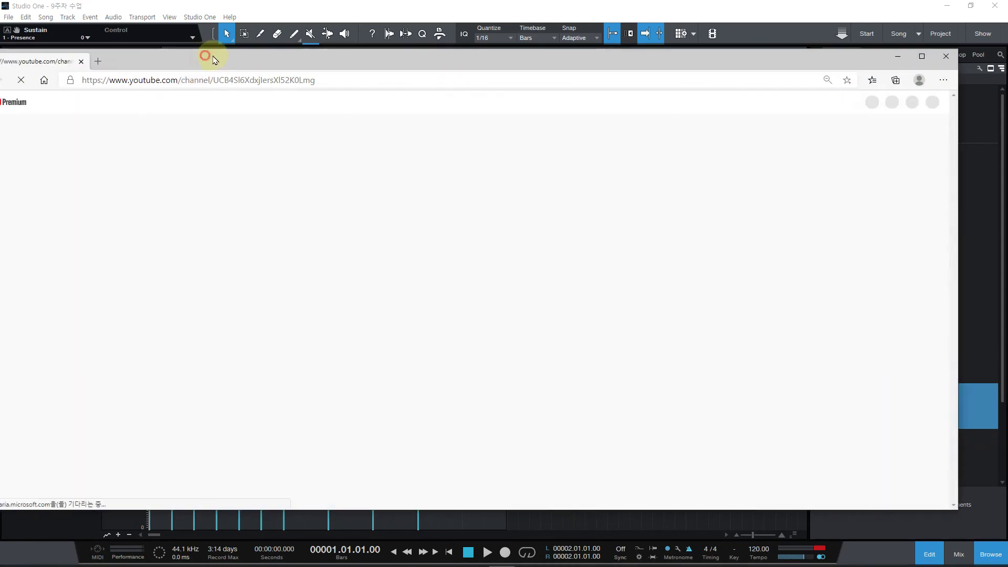
left_click_drag(210, 57, 263, 41)
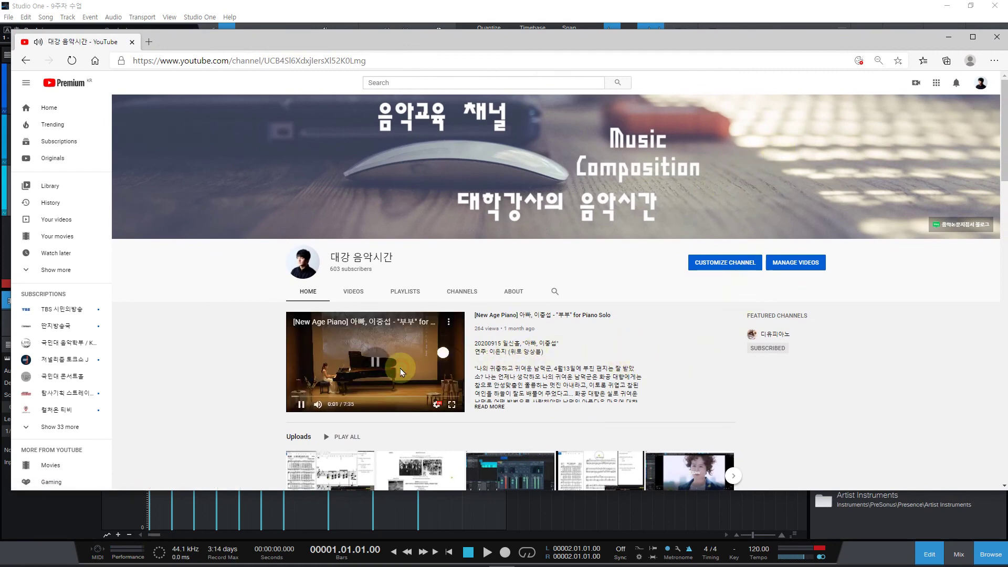
scroll(616, 331, "down", 3)
left_click(408, 124)
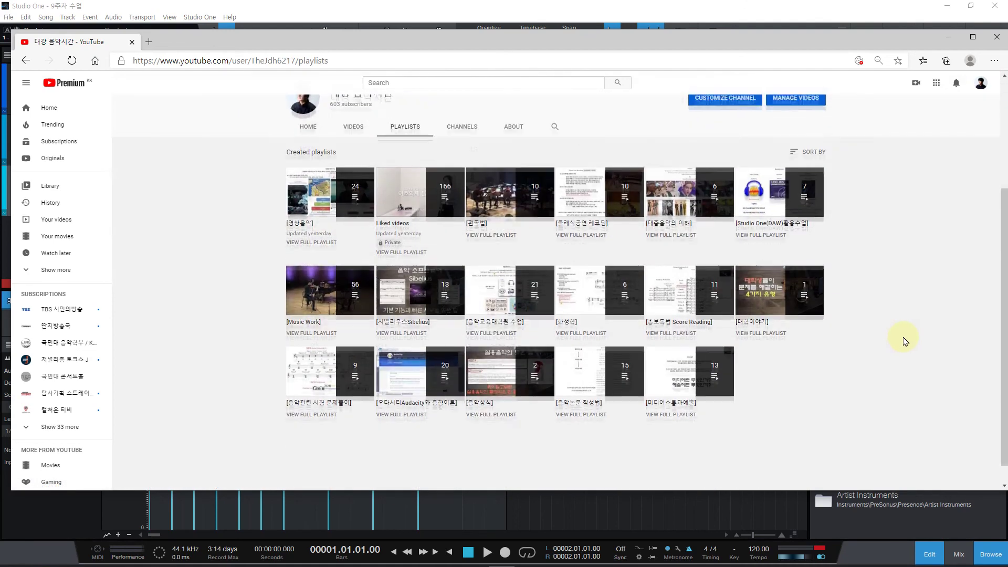
Open the [Music Work] playlist and play the video "[New Age Piano] One More... 하루만큼 더" from its list
left_click(329, 291)
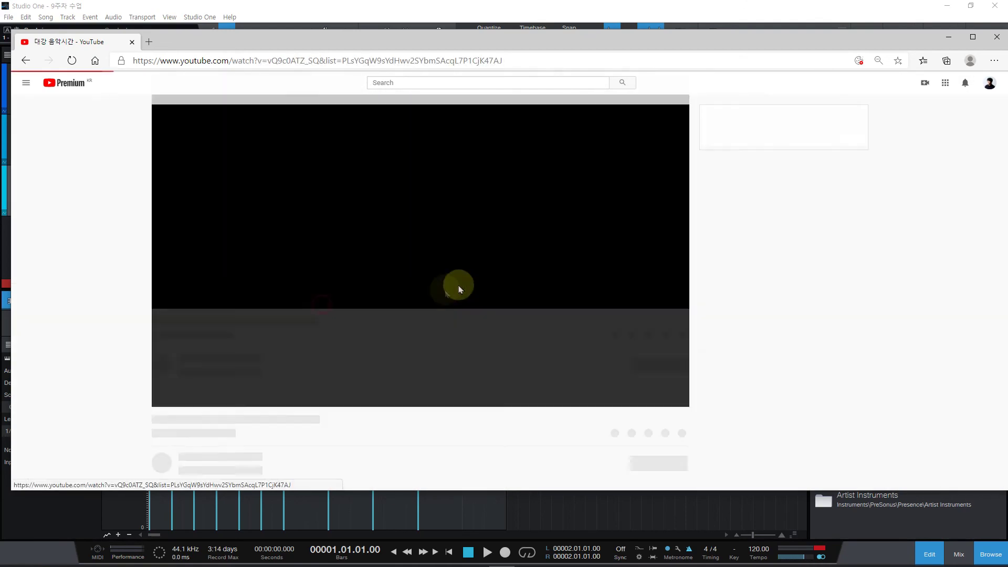
left_click(406, 252)
scroll(818, 220, "down", 5)
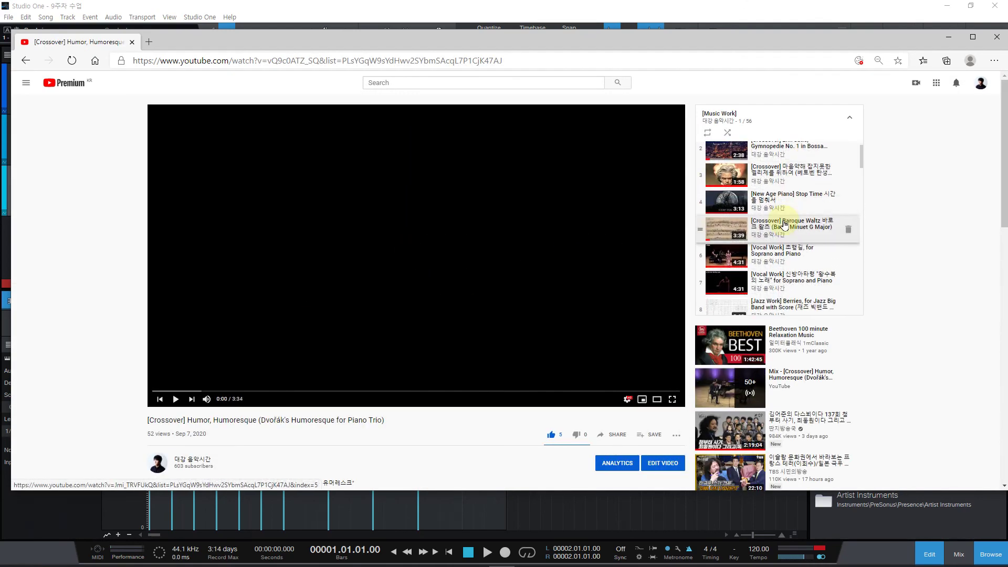
scroll(783, 222, "down", 3)
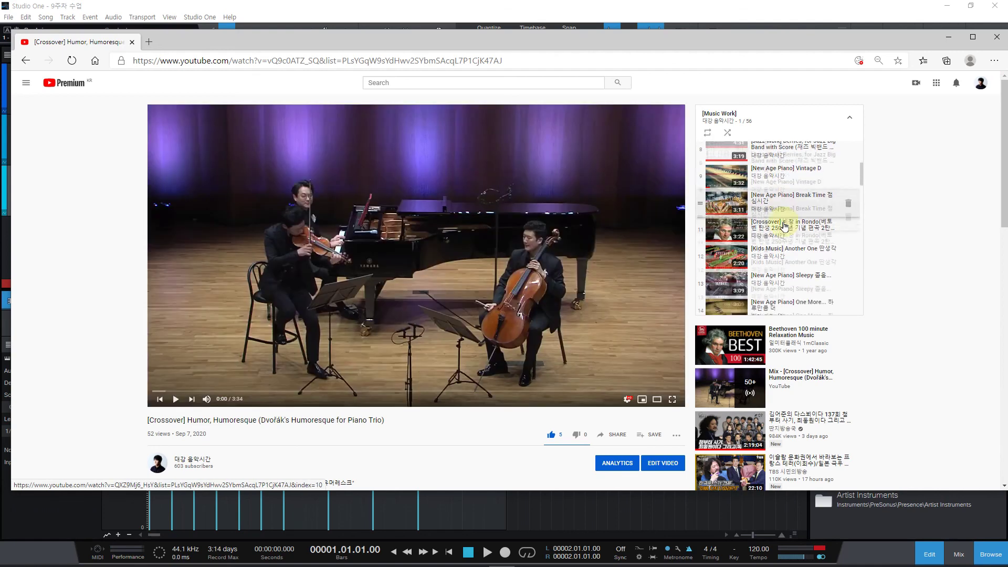
left_click(784, 265)
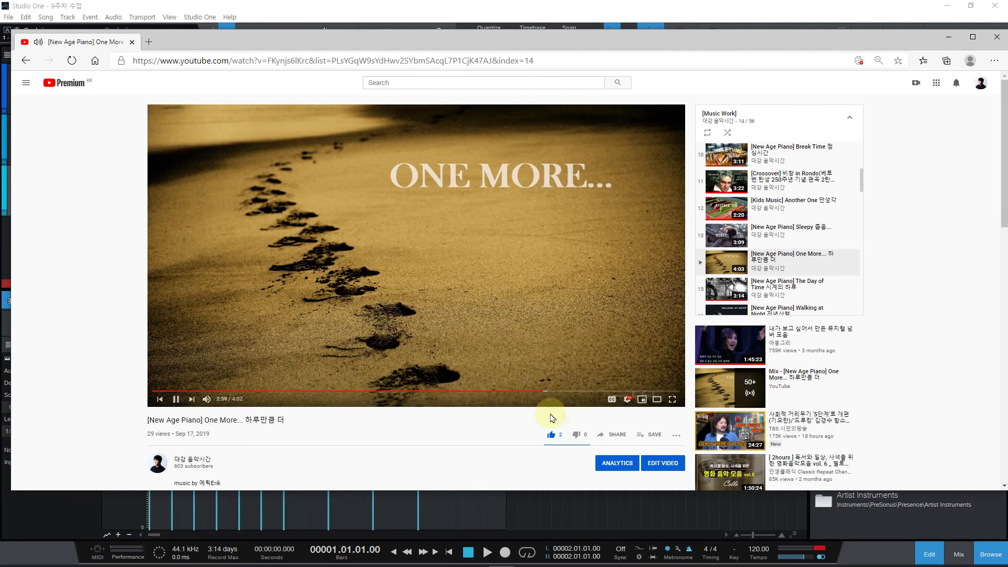
Replay the One More... video from 2:31 and from an earlier point, pause it at 2:03, and return to Studio One
left_click(482, 392)
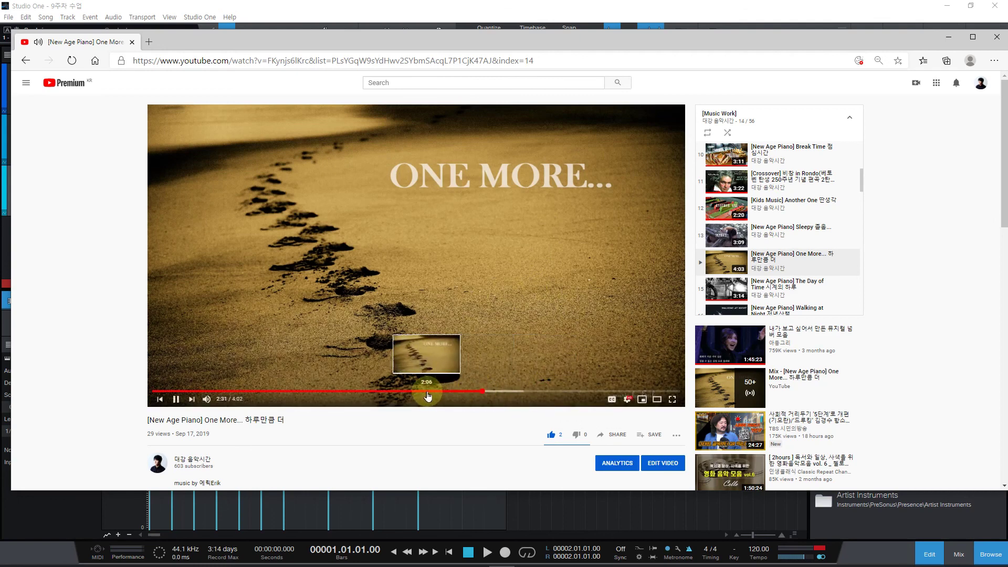
left_click(396, 391)
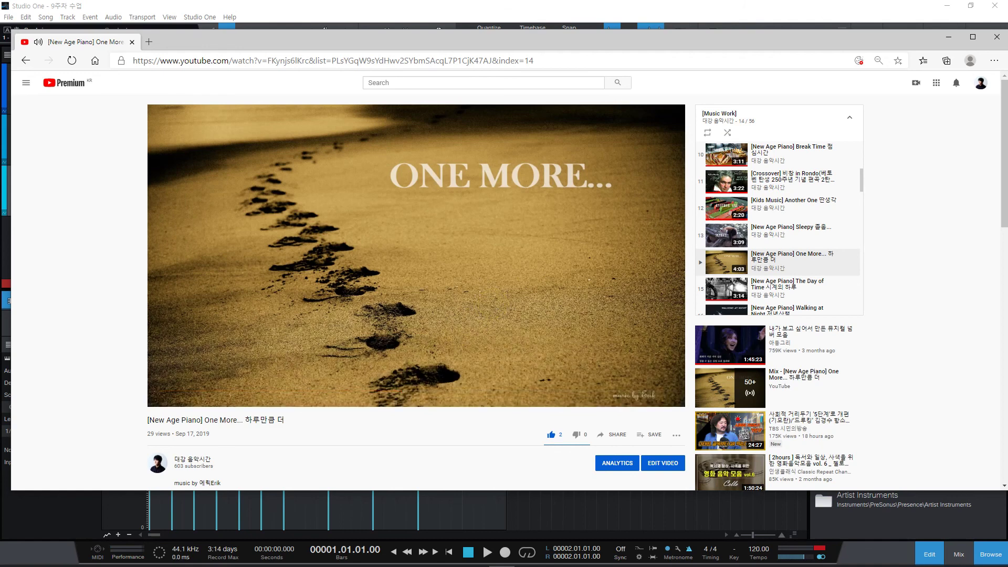
left_click(446, 271)
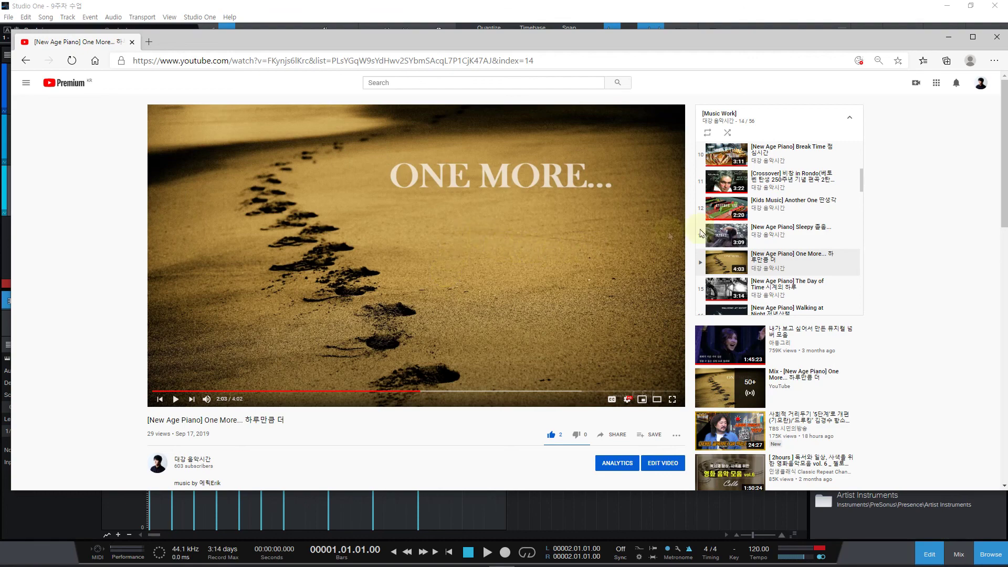
left_click(948, 37)
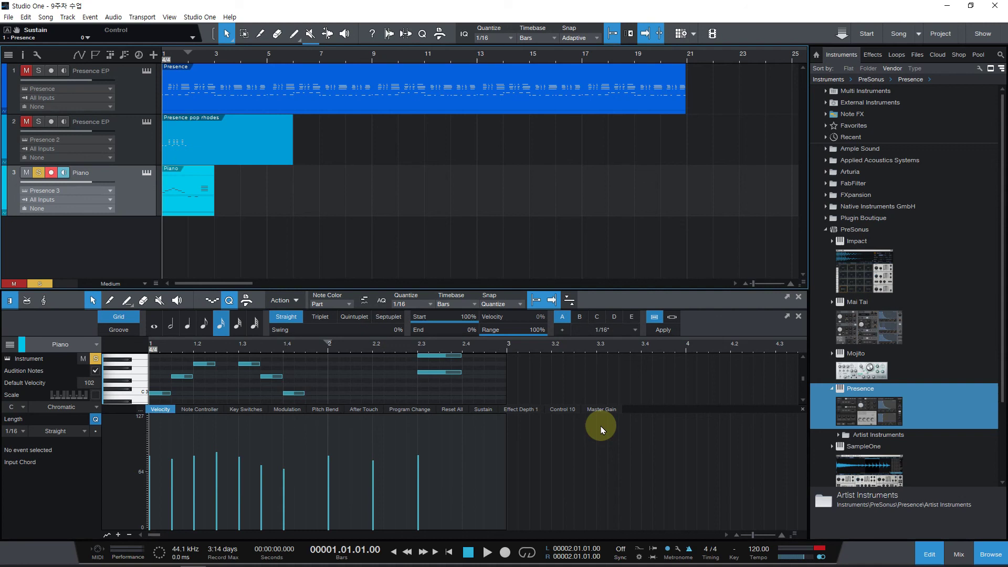
left_click(561, 104)
left_click(283, 152)
left_click(191, 191)
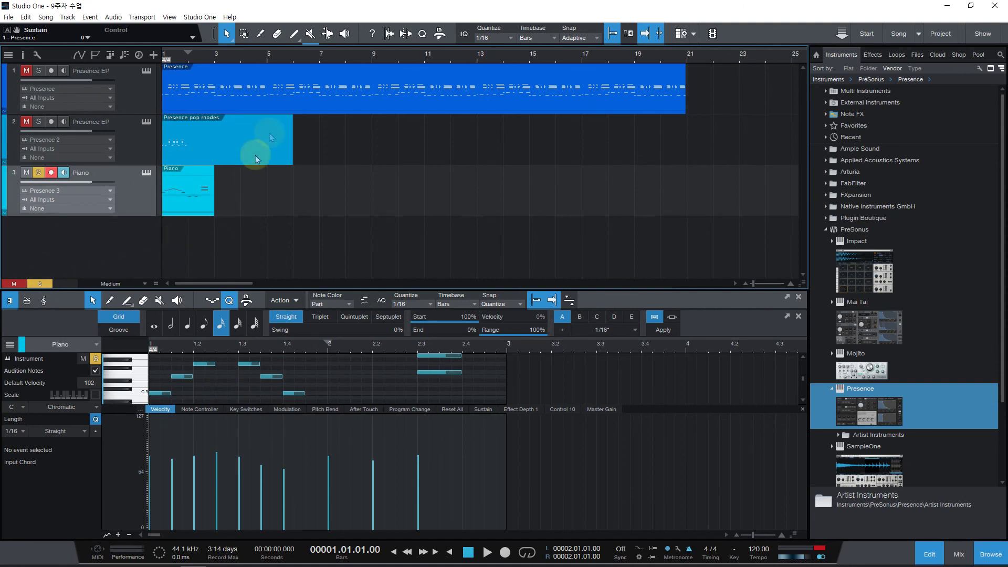
left_click(292, 92)
left_click(254, 131)
left_click(198, 187)
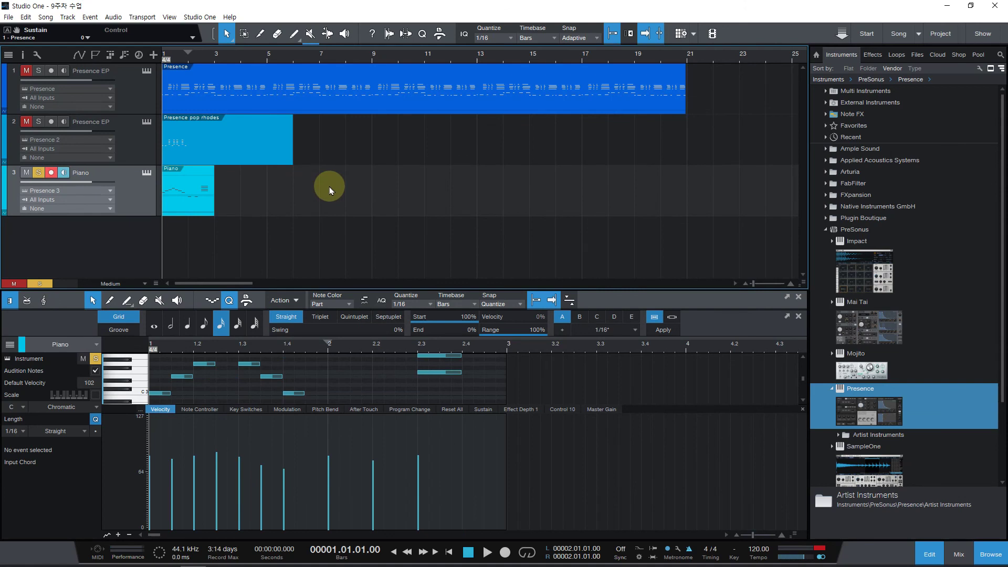
left_click(194, 202)
Clear the Main channel's clip indicator in the mixer, close the mixer, and select the Presence event on track 1
left_click(957, 553)
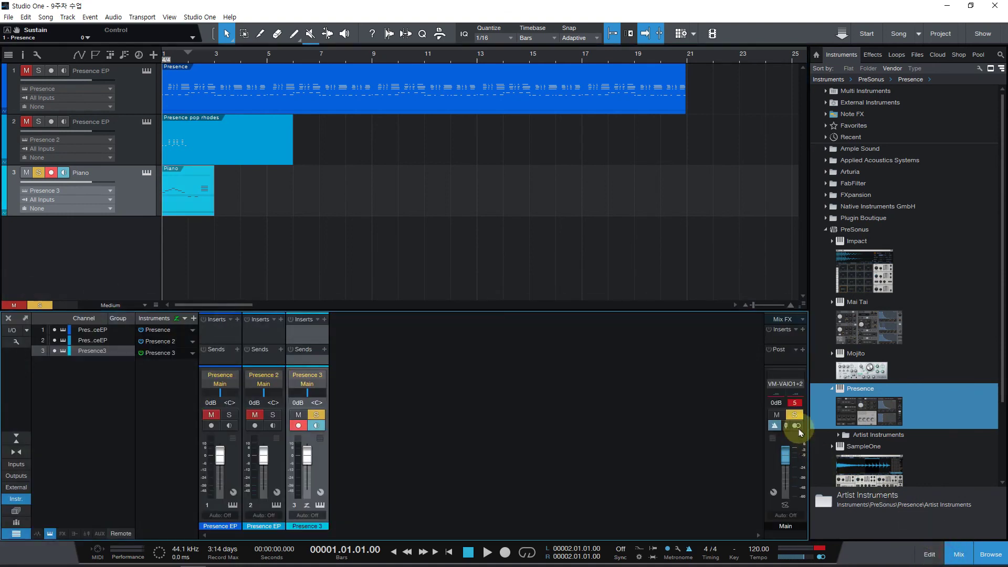
left_click(793, 403)
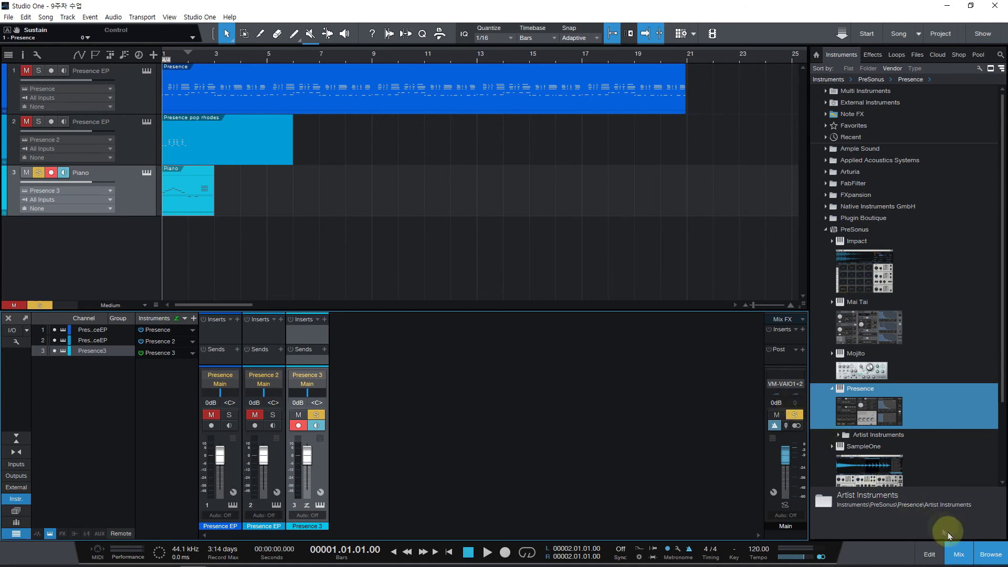
left_click(958, 554)
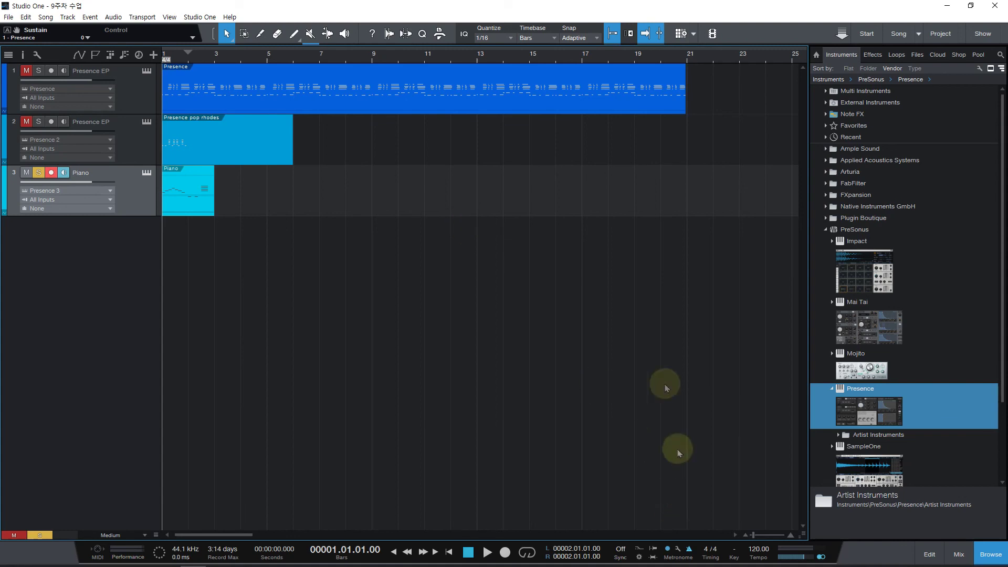
left_click(461, 106)
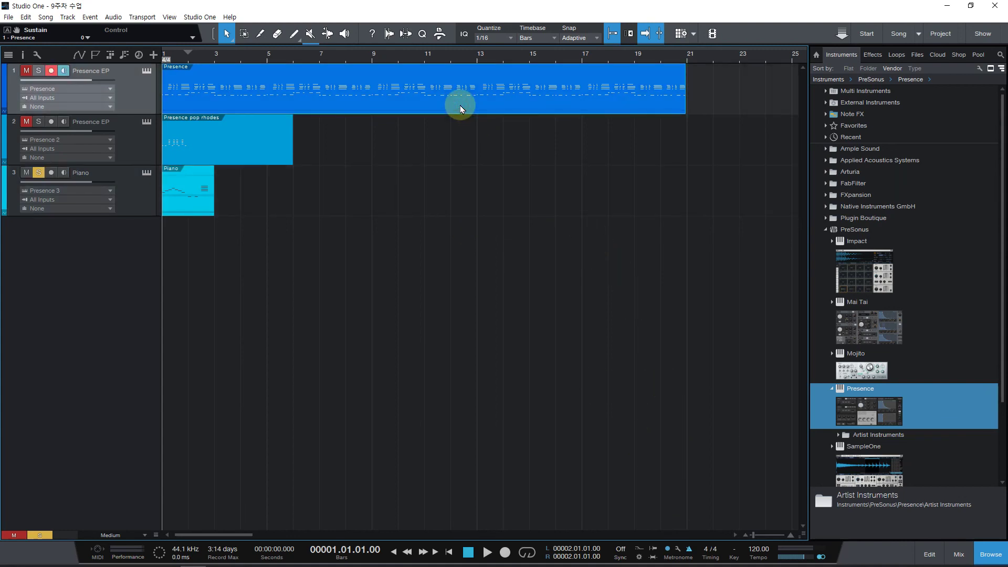